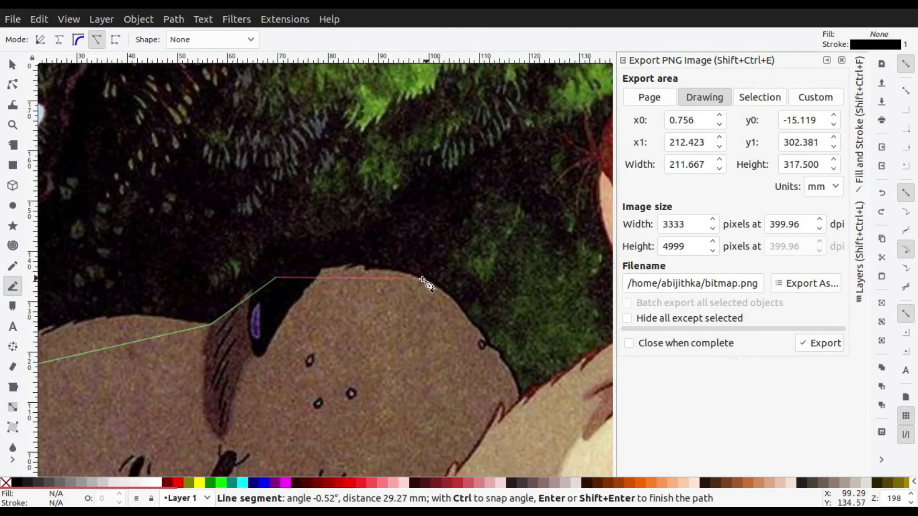
# Place Pen nodes along Totoro's head and the girl's chin, face and forehead
pyautogui.click(423, 280)
pyautogui.scroll(-10, 334, 215)
pyautogui.hscroll(12, 287, 181)
pyautogui.click(250, 185)
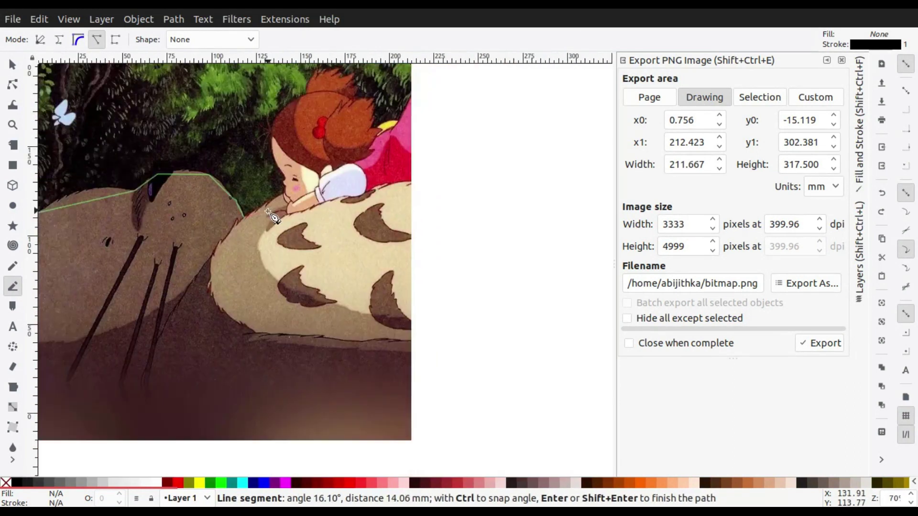
pyautogui.scroll(2, 333, 152)
pyautogui.hscroll(2, 332, 152)
pyautogui.click(330, 152)
pyautogui.scroll(5, 347, 248)
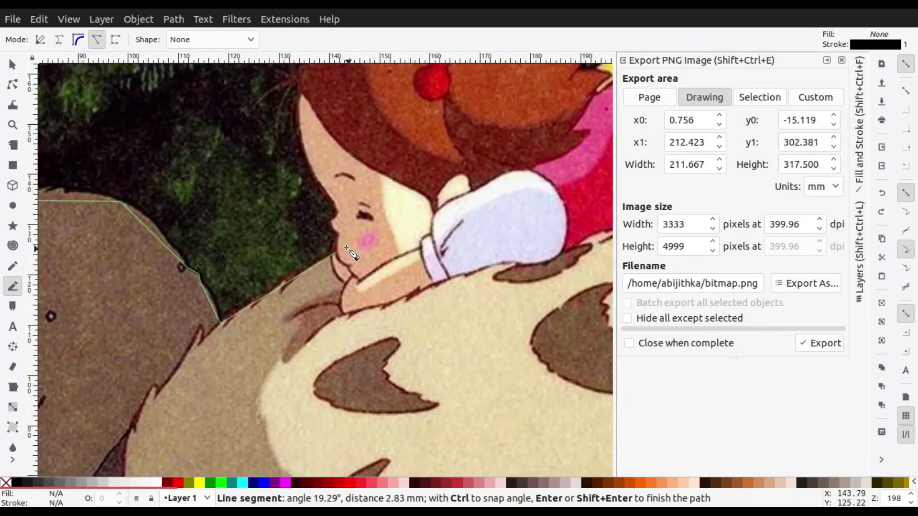
pyautogui.click(302, 98)
pyautogui.scroll(6, 301, 99)
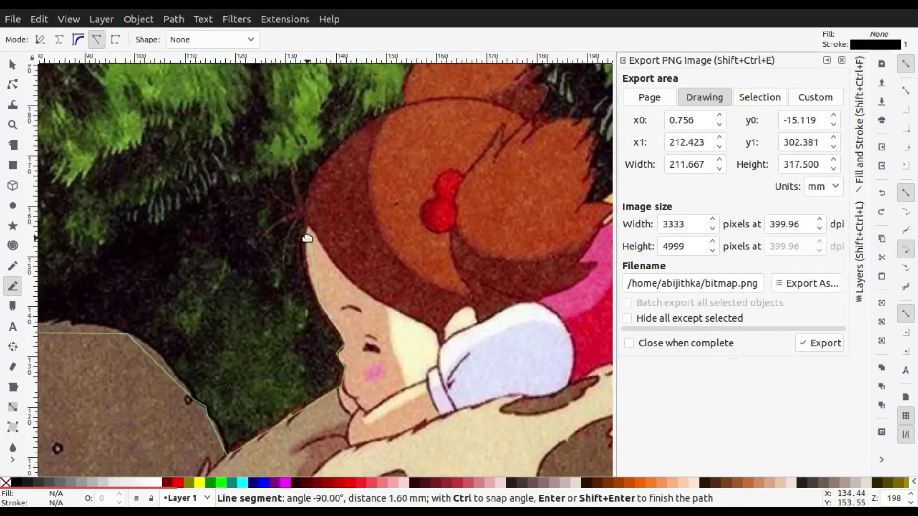
# Continue the outline around the girl's spiky hair and close it on the starting node
pyautogui.click(297, 204)
pyautogui.click(291, 161)
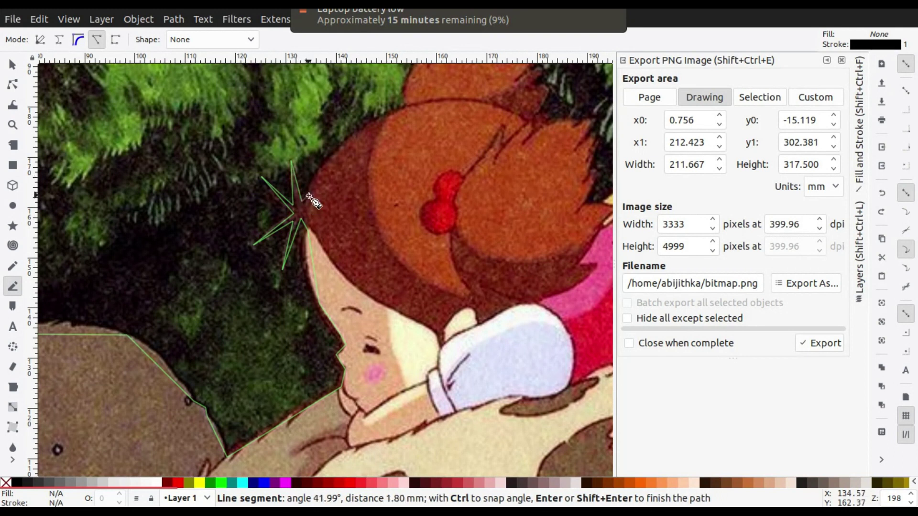
pyautogui.click(420, 92)
pyautogui.scroll(8, 324, 312)
pyautogui.click(308, 201)
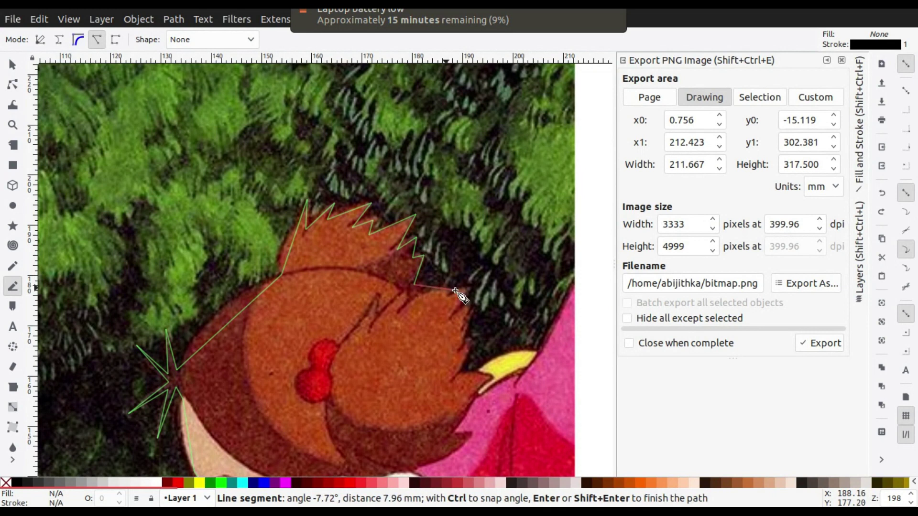
pyautogui.hscroll(5, 435, 333)
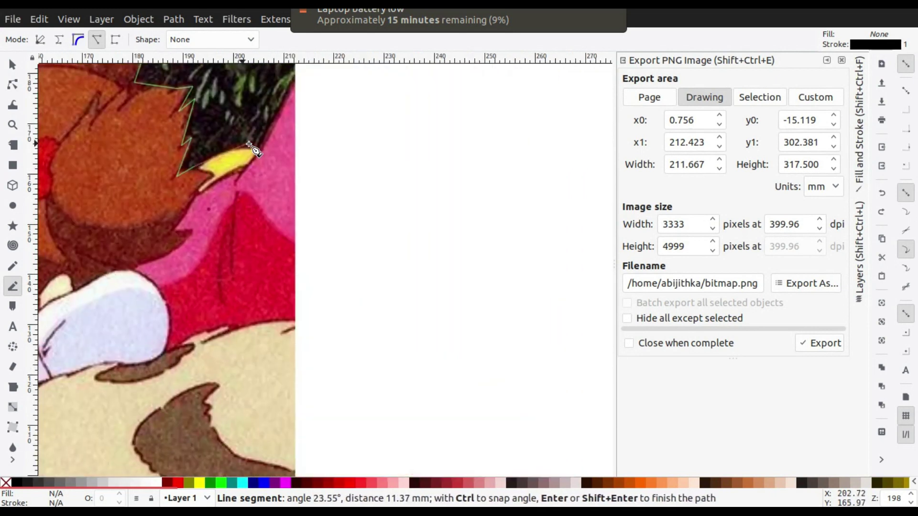
pyautogui.keyDown('ctrl'); pyautogui.scroll(-2, 382, 239); pyautogui.keyUp('ctrl')
pyautogui.keyDown('ctrl'); pyautogui.scroll(-3, 382, 239); pyautogui.keyUp('ctrl')
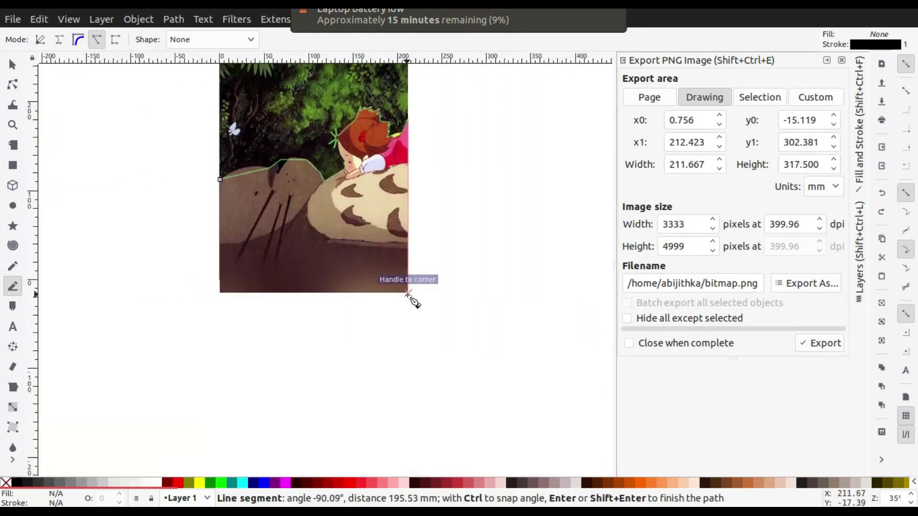
pyautogui.click(220, 180)
# Fade the reference photo by lowering its opacity in Fill and Stroke
pyautogui.press('s')
pyautogui.click(375, 273)
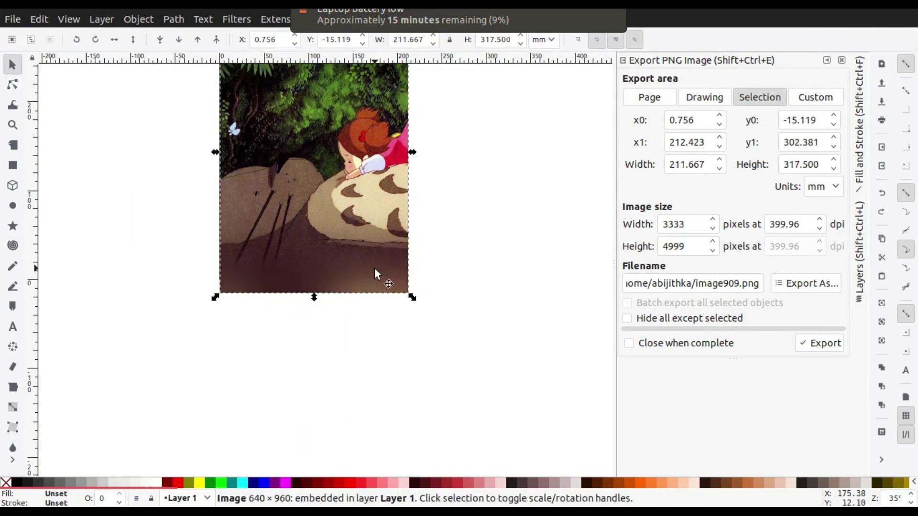
pyautogui.scroll(3, 335, 161)
pyautogui.click(856, 161)
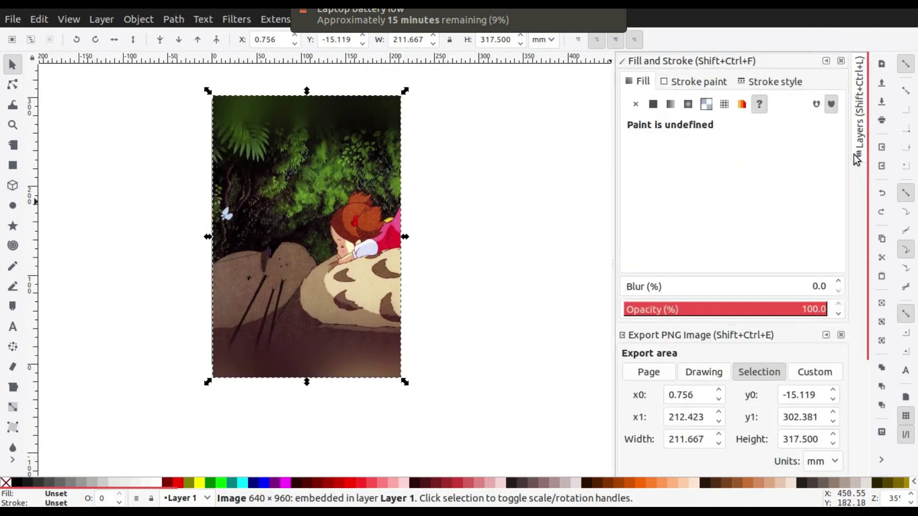
pyautogui.click(796, 308)
# Add a node on Totoro's head segment and curve the outline along the girl's face
pyautogui.press('`')
pyautogui.press('n')
pyautogui.click(376, 267)
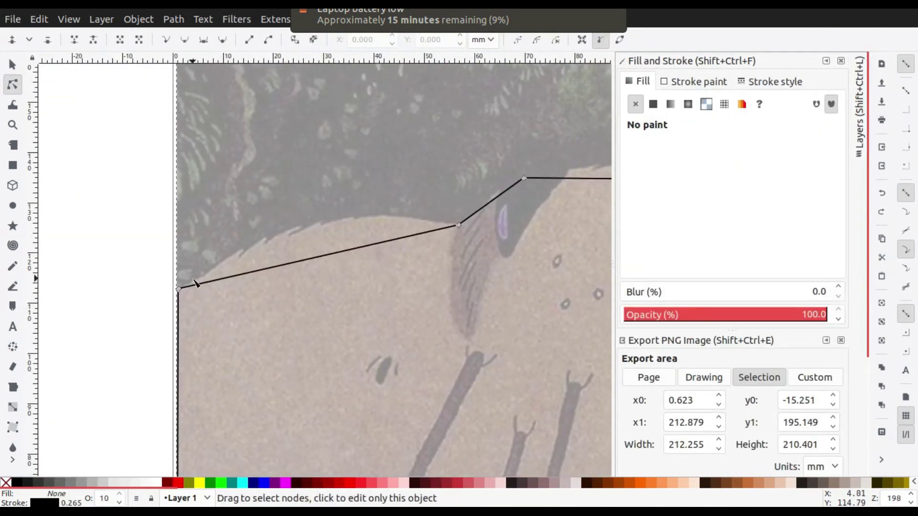
pyautogui.scroll(1, 229, 278)
pyautogui.doubleClick(221, 291)
pyautogui.hscroll(3, 287, 263)
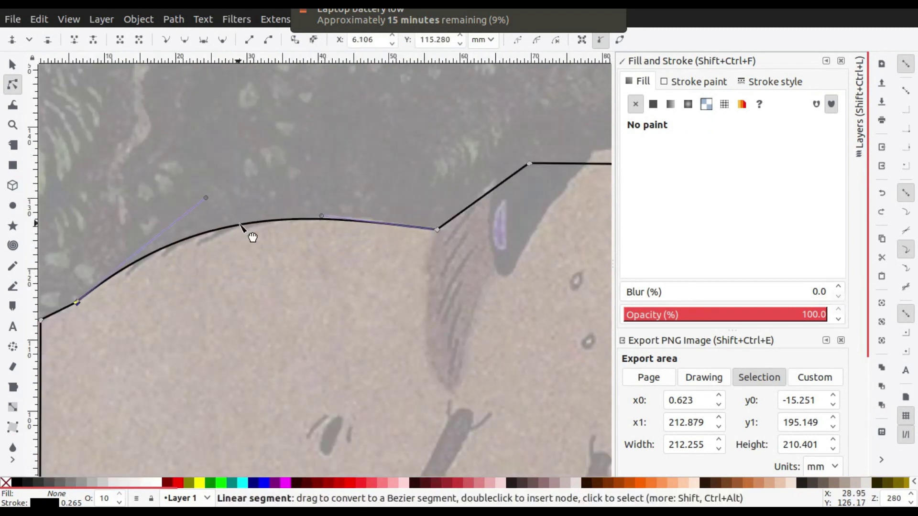
pyautogui.scroll(-2, 315, 270)
pyautogui.scroll(2, 358, 250)
pyautogui.scroll(-2, 282, 221)
pyautogui.scroll(1, 282, 232)
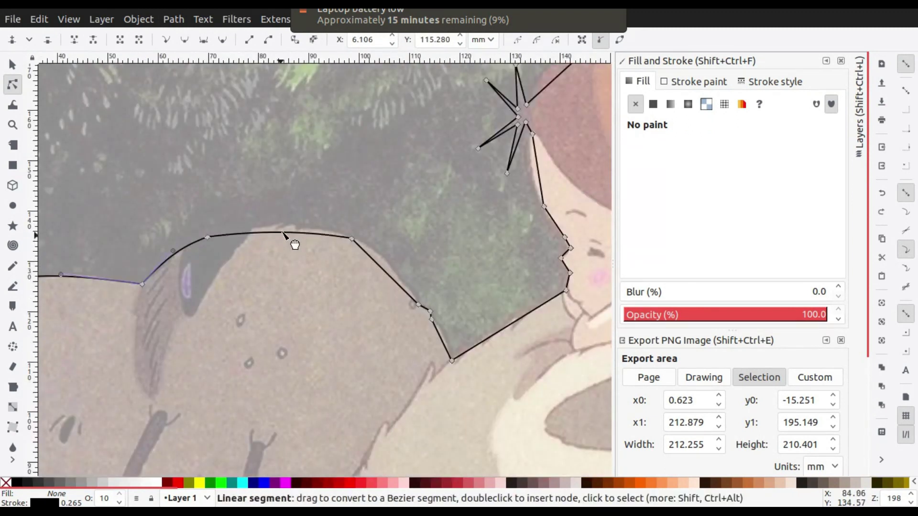
pyautogui.scroll(3, 393, 269)
pyautogui.scroll(-1, 378, 248)
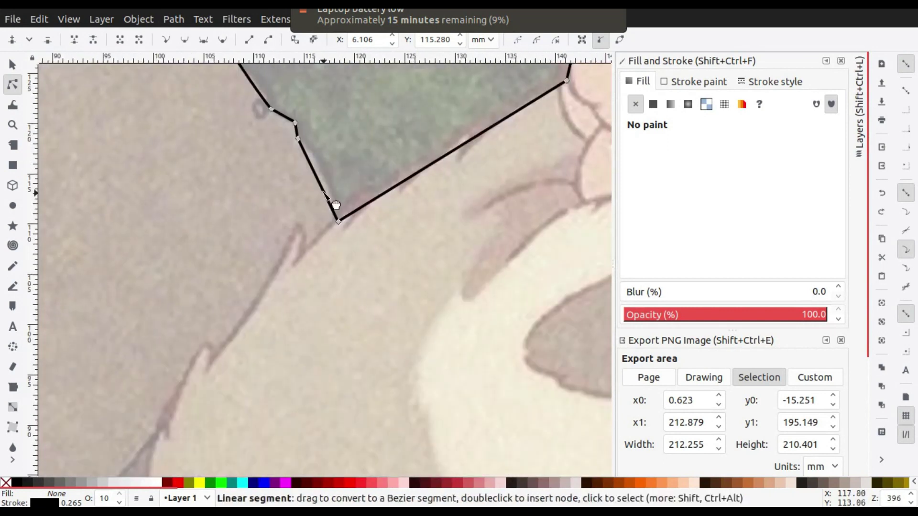
pyautogui.scroll(-2, 363, 234)
pyautogui.scroll(1, 353, 224)
pyautogui.scroll(4, 430, 158)
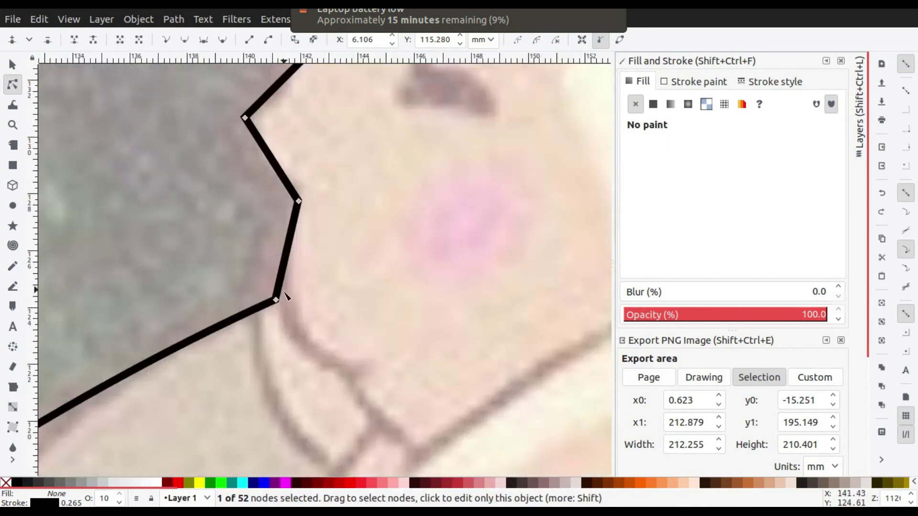
pyautogui.moveTo(301, 272); pyautogui.dragTo(316, 311)
pyautogui.click(319, 241)
pyautogui.scroll(-3, 287, 239)
pyautogui.scroll(2, 271, 261)
pyautogui.moveTo(269, 260); pyautogui.dragTo(267, 258)
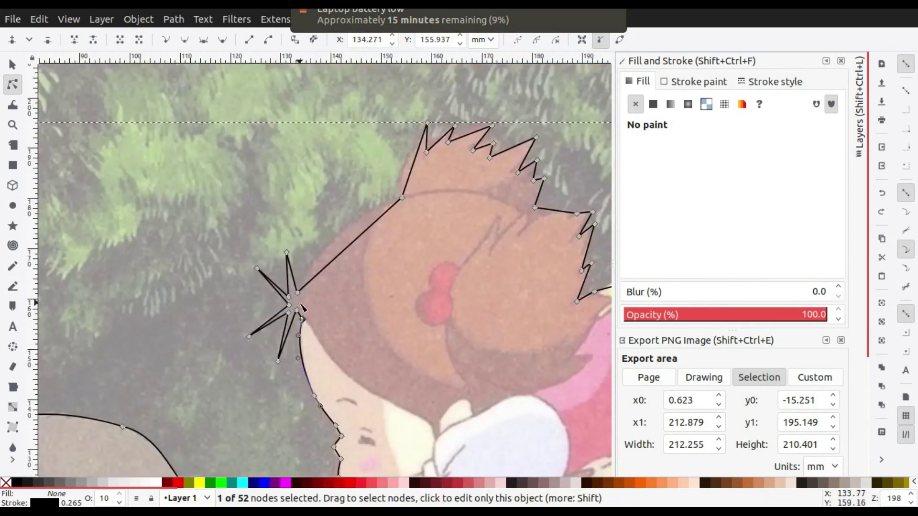
# Bend the hair segments into curves following the head and reposition the top hair node
pyautogui.press('5')
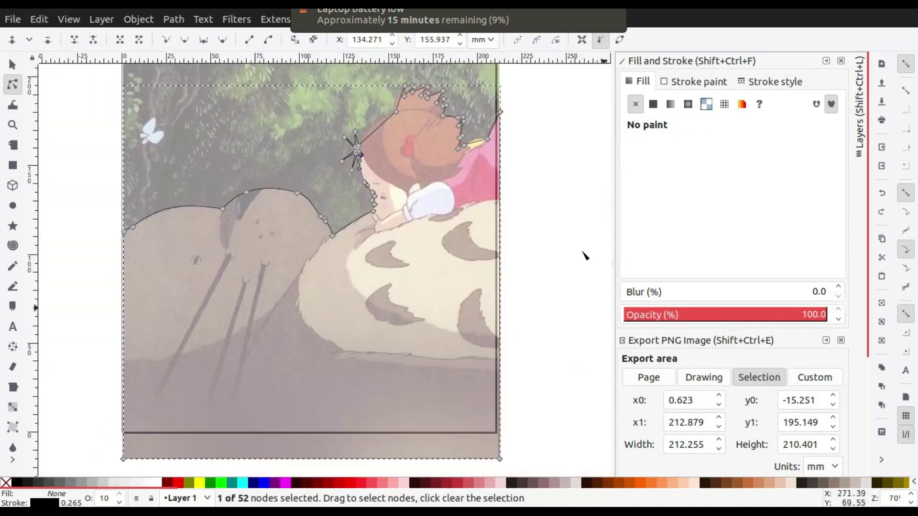
pyautogui.press('s')
pyautogui.press('Escape')
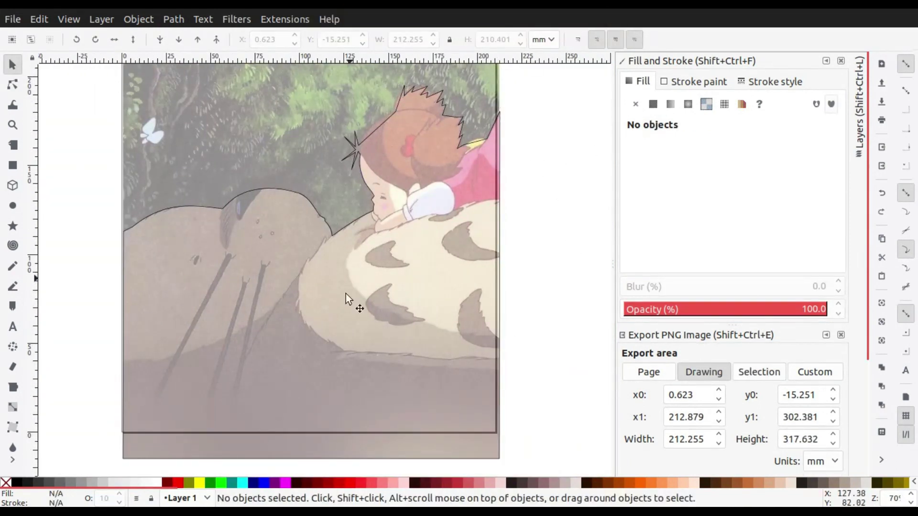
pyautogui.scroll(5, 383, 111)
pyautogui.press('n')
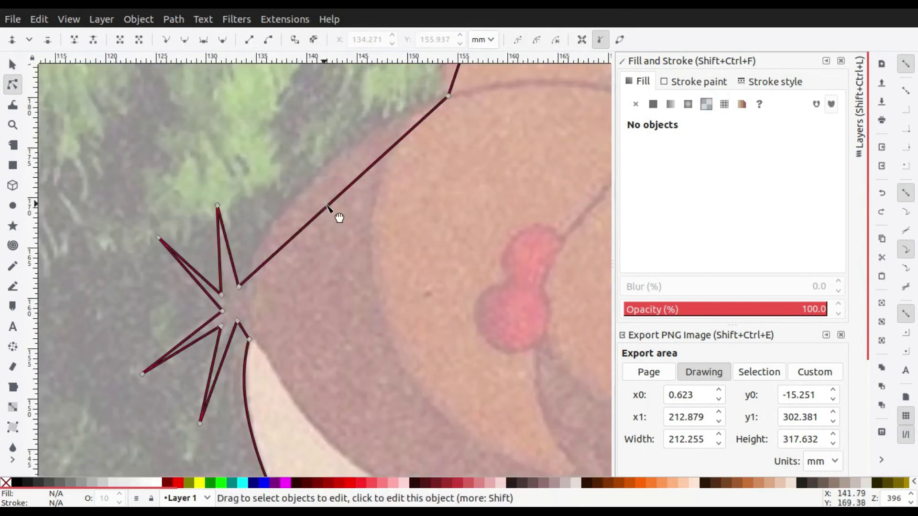
pyautogui.moveTo(328, 206); pyautogui.dragTo(328, 178)
pyautogui.scroll(1, 170, 160)
pyautogui.click(270, 339)
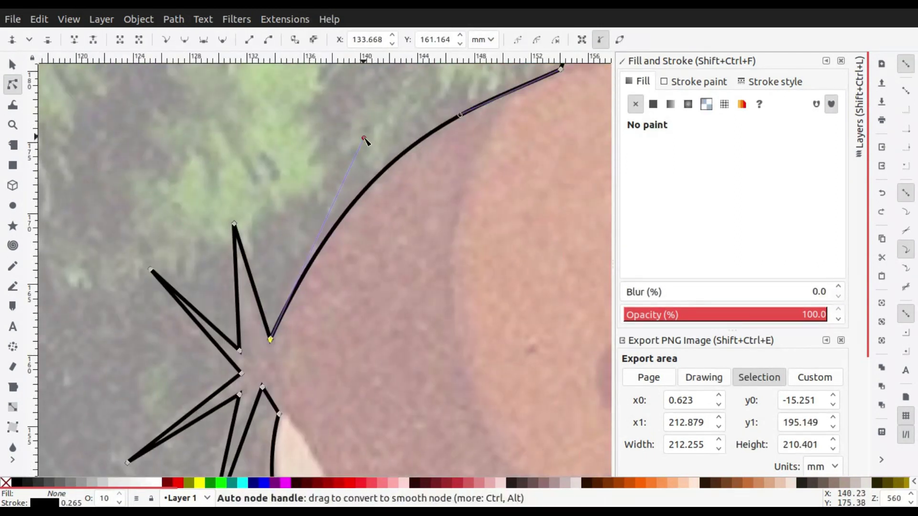
pyautogui.scroll(-3, 364, 140)
pyautogui.scroll(3, 318, 324)
pyautogui.moveTo(317, 323); pyautogui.dragTo(201, 338)
pyautogui.moveTo(370, 167); pyautogui.dragTo(406, 143)
pyautogui.scroll(-4, 361, 256)
pyautogui.scroll(1, 316, 235)
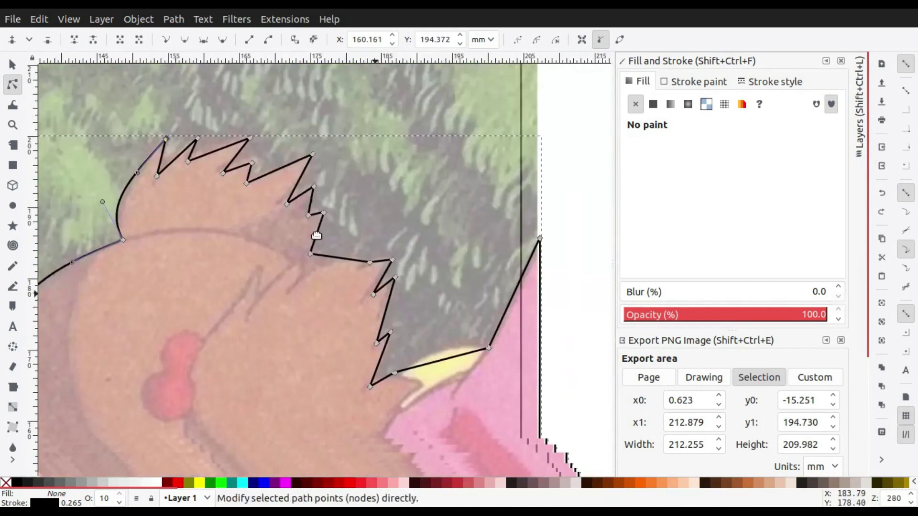
pyautogui.scroll(2, 316, 236)
# Adjust the hair spike and corner nodes and curve the segment around the yellow shape
pyautogui.moveTo(303, 216); pyautogui.dragTo(328, 205)
pyautogui.scroll(-3, 328, 205)
pyautogui.scroll(4, 330, 380)
pyautogui.moveTo(155, 230); pyautogui.dragTo(180, 194)
pyautogui.scroll(5, 303, 248)
pyautogui.hscroll(3, 303, 248)
pyautogui.moveTo(303, 251); pyautogui.dragTo(307, 242)
pyautogui.scroll(-3, 268, 311)
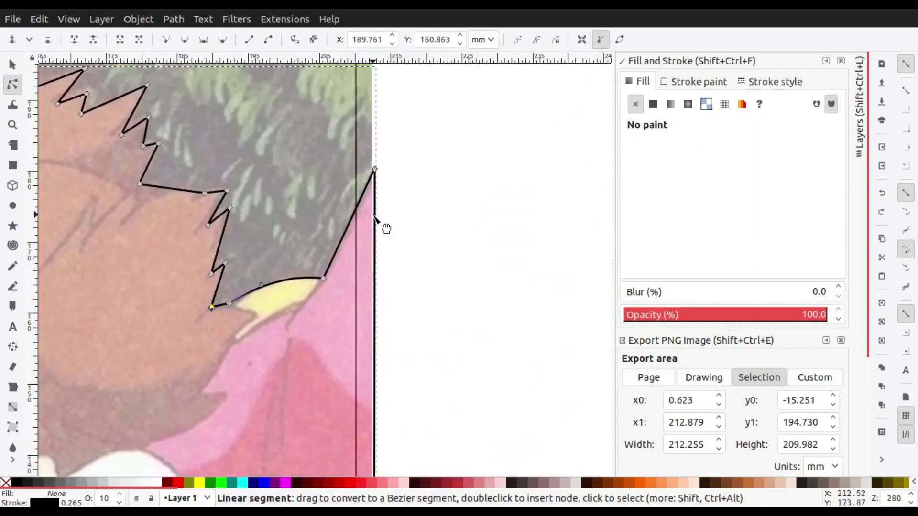
pyautogui.scroll(-2, 335, 278)
pyautogui.scroll(-1, 293, 323)
pyautogui.press('s')
pyautogui.scroll(2, 359, 245)
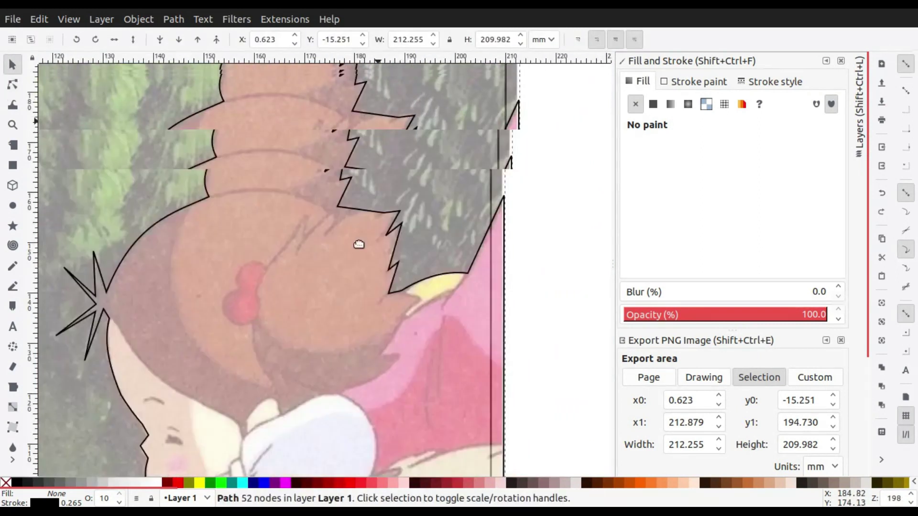
pyautogui.scroll(-1, 357, 250)
pyautogui.scroll(-2, 320, 201)
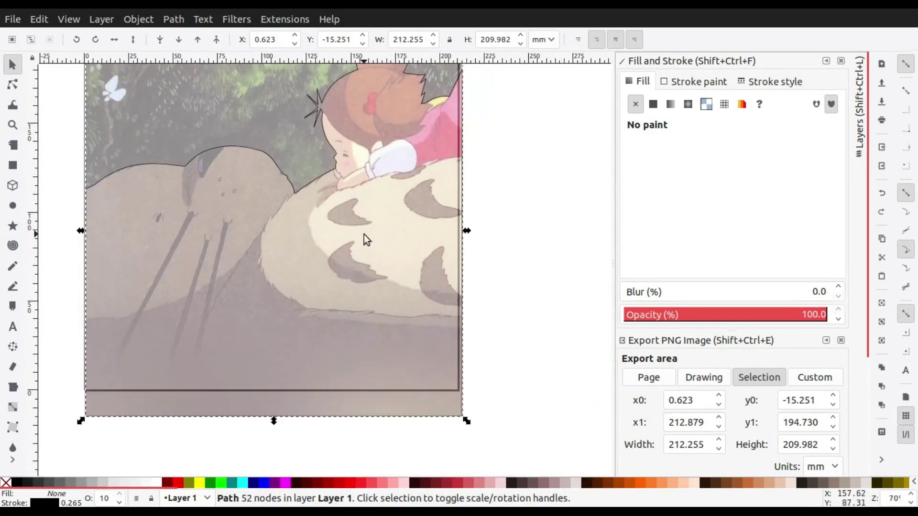
# Move the reference photo onto a new Layer 2 in place and toggle its visibility
pyautogui.click(362, 337)
pyautogui.press('ctrl+KP_5')
pyautogui.scroll(2, 401, 285)
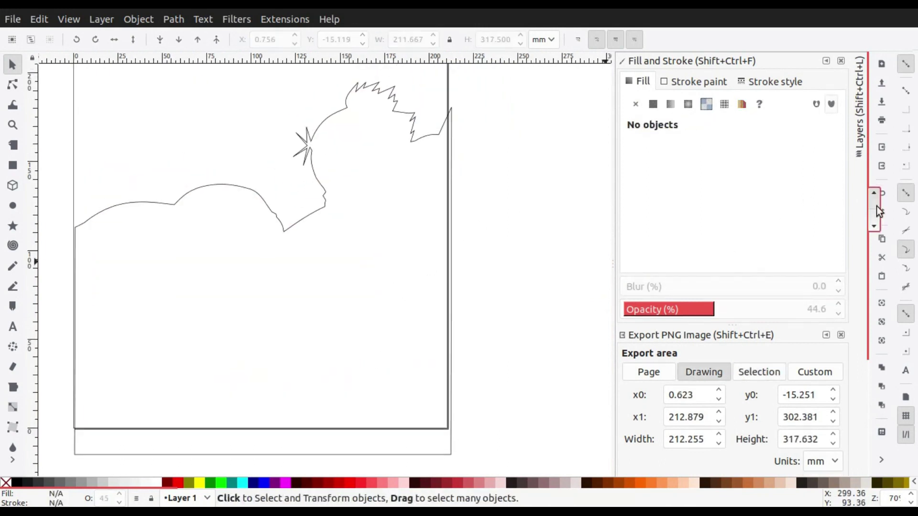
pyautogui.click(859, 107)
pyautogui.click(648, 264)
pyautogui.click(519, 283)
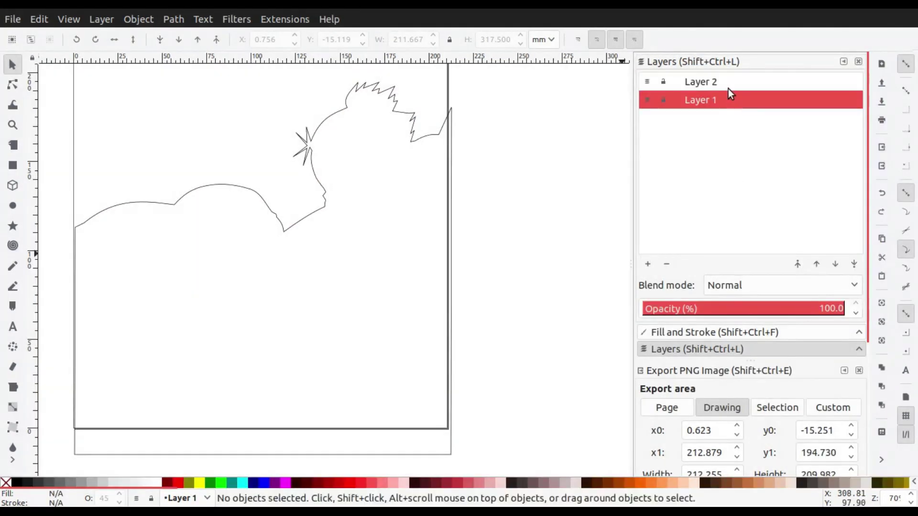
pyautogui.hotkey('ctrl', 'alt', 'v')
pyautogui.click(647, 98)
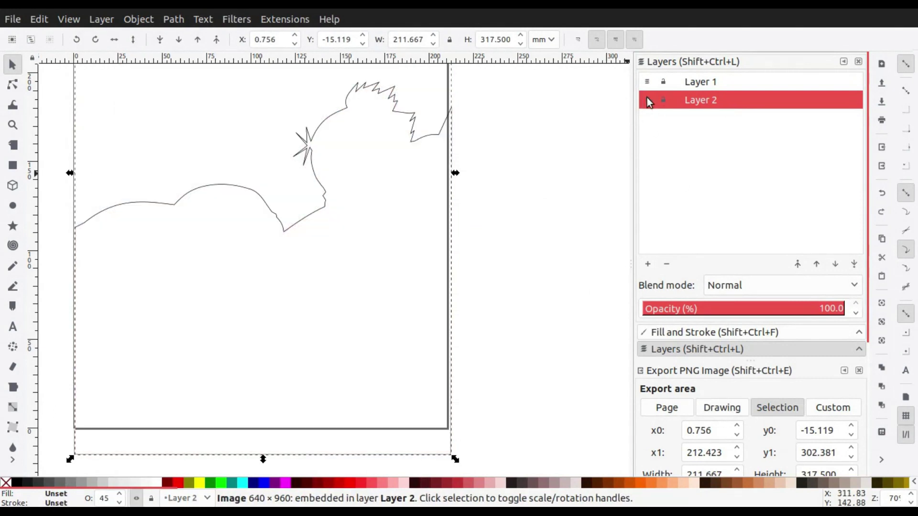
# Trace a new Pen outline from the girl's chin along her arm and sleeve
pyautogui.press('n')
pyautogui.press('b')
pyautogui.scroll(3, 282, 257)
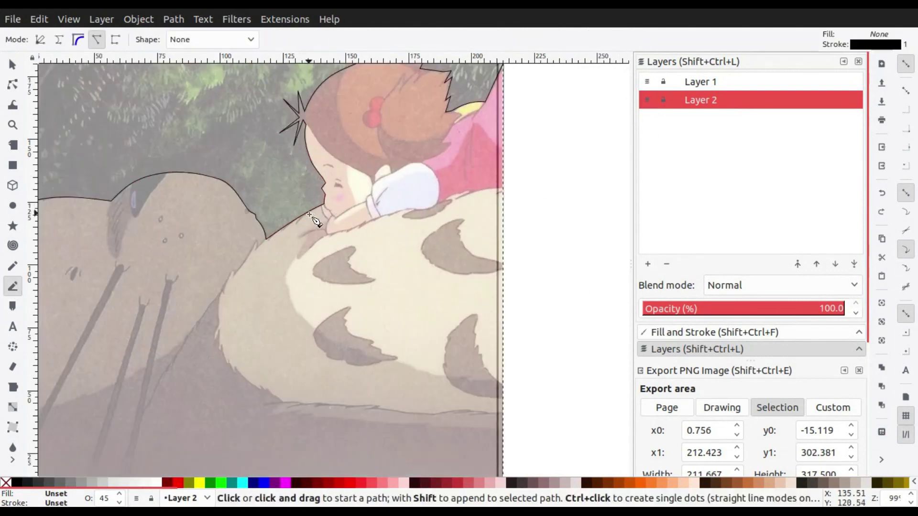
pyautogui.scroll(3, 283, 257)
pyautogui.click(282, 256)
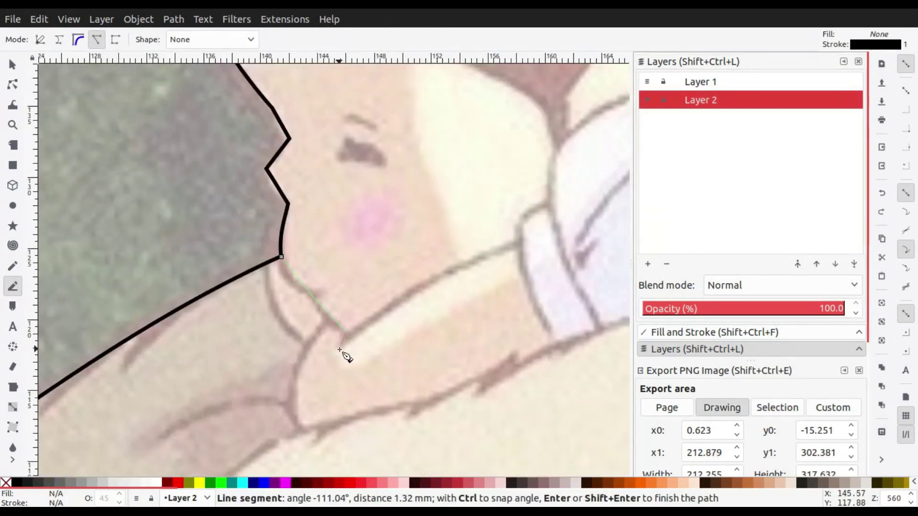
pyautogui.scroll(-1, 509, 247)
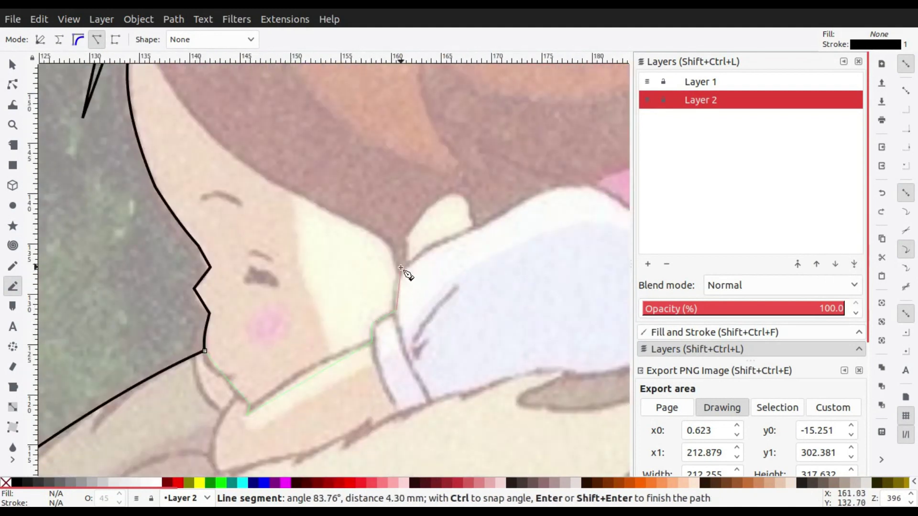
pyautogui.scroll(-2, 360, 297)
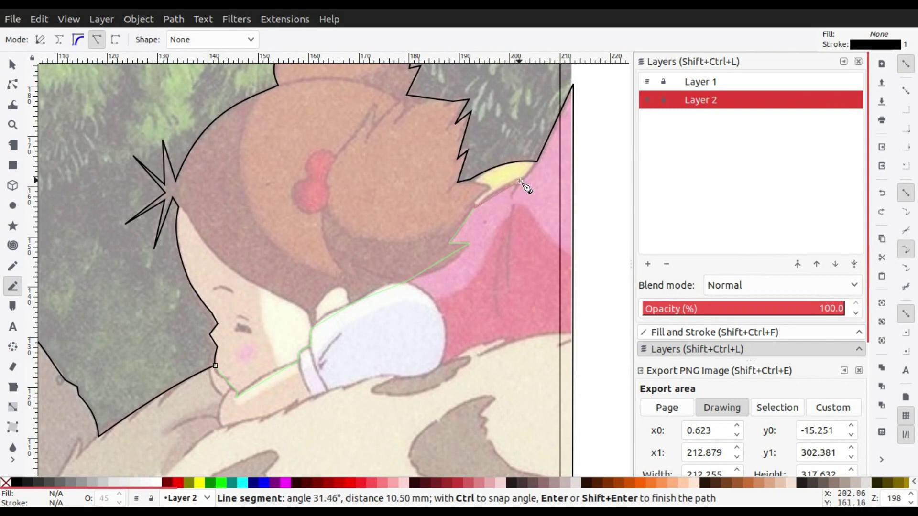
pyautogui.click(537, 163)
# Curve the outline's lower sleeve segment and reshape the jawline to follow the face
pyautogui.press('n')
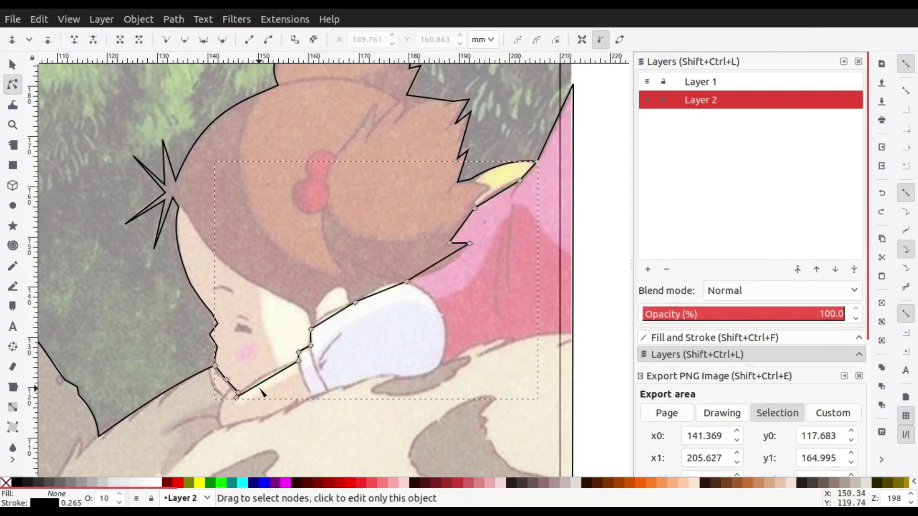
pyautogui.scroll(4, 267, 389)
pyautogui.moveTo(279, 357); pyautogui.dragTo(255, 372)
pyautogui.scroll(-2, 255, 372)
pyautogui.scroll(3, 248, 300)
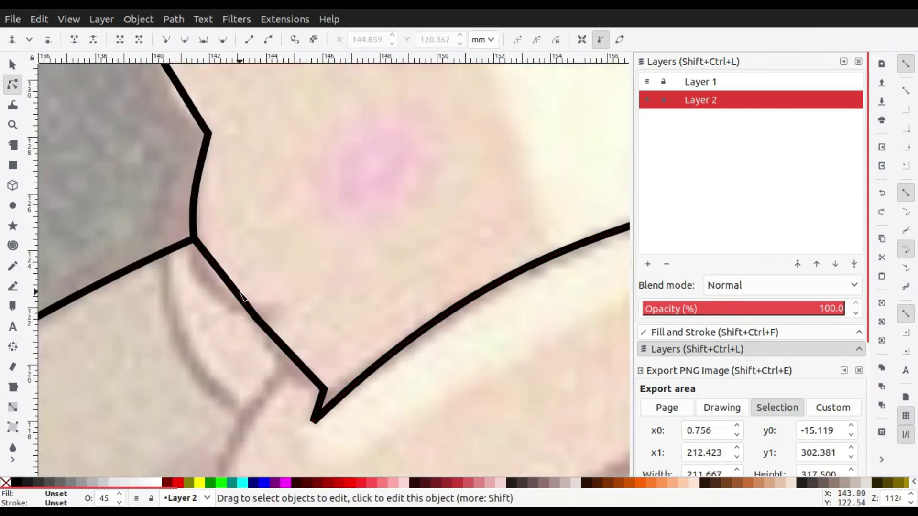
pyautogui.scroll(2, 225, 291)
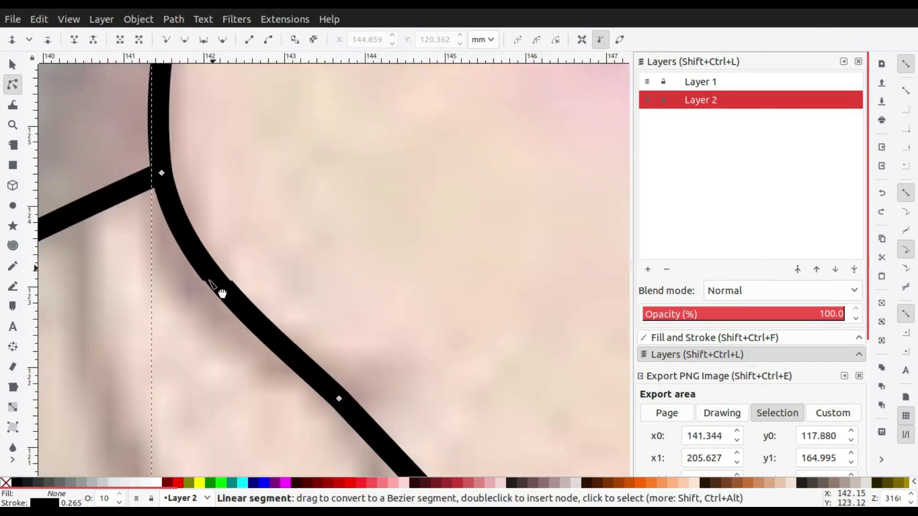
pyautogui.scroll(-5, 332, 308)
pyautogui.scroll(4, 332, 309)
pyautogui.moveTo(318, 276); pyautogui.dragTo(323, 273)
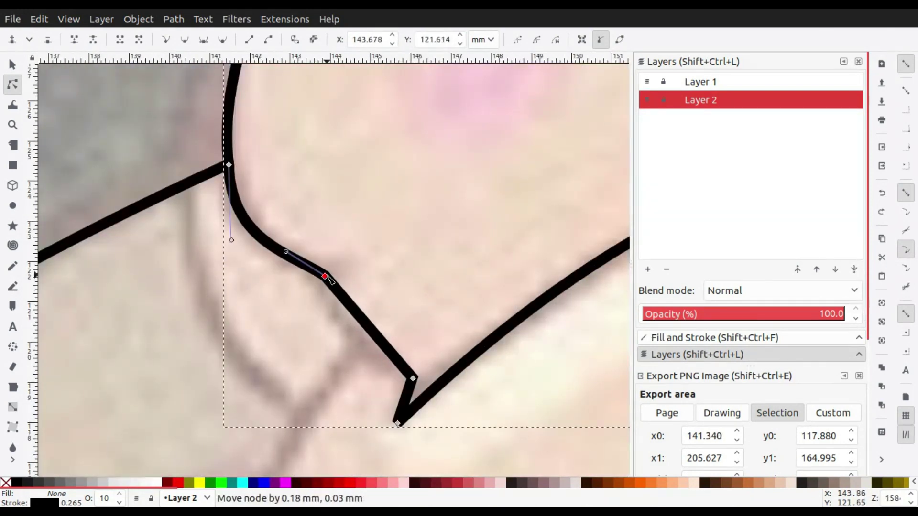
# Make Layer 1 the current layer and deselect the traced outline
pyautogui.scroll(-5, 458, 372)
pyautogui.scroll(1, 458, 372)
pyautogui.scroll(1, 311, 260)
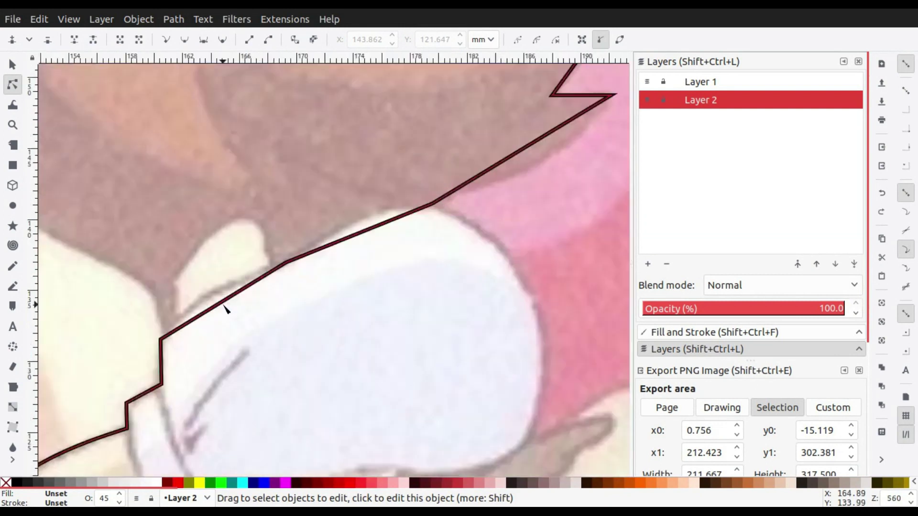
pyautogui.scroll(3, 263, 295)
pyautogui.hscroll(3, 318, 295)
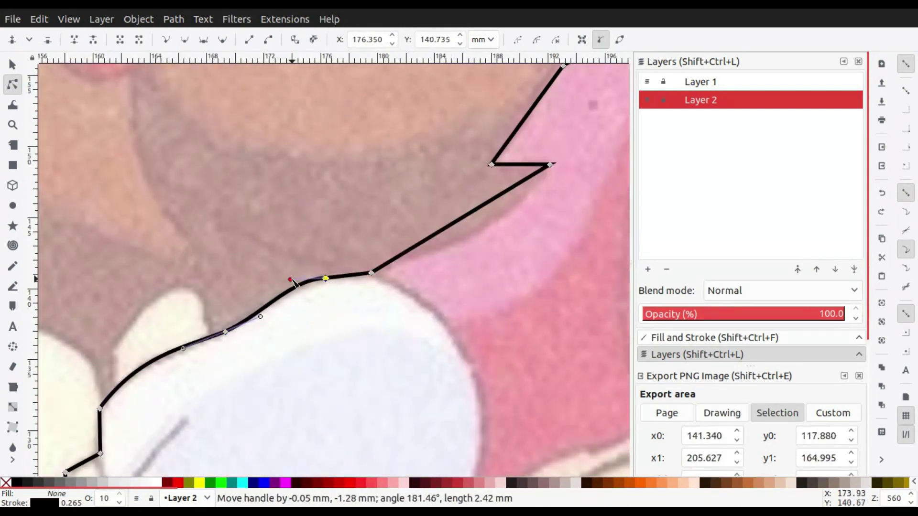
pyautogui.hscroll(6, 387, 291)
pyautogui.scroll(1, 359, 250)
pyautogui.scroll(4, 361, 239)
pyautogui.hscroll(4, 365, 215)
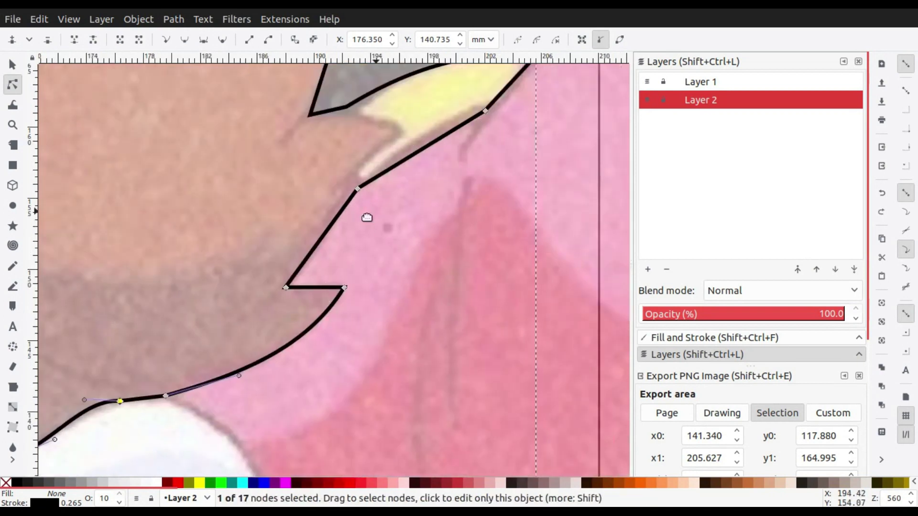
pyautogui.scroll(7, 325, 268)
pyautogui.hscroll(8, 287, 311)
pyautogui.scroll(2, 311, 306)
pyautogui.hscroll(1, 335, 302)
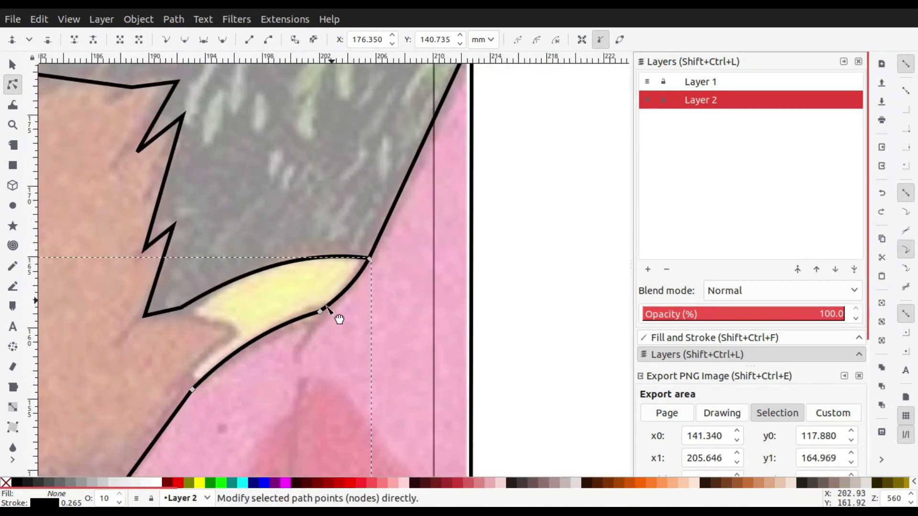
pyautogui.keyDown('ctrl'); pyautogui.scroll(-4, 330, 287); pyautogui.keyUp('ctrl')
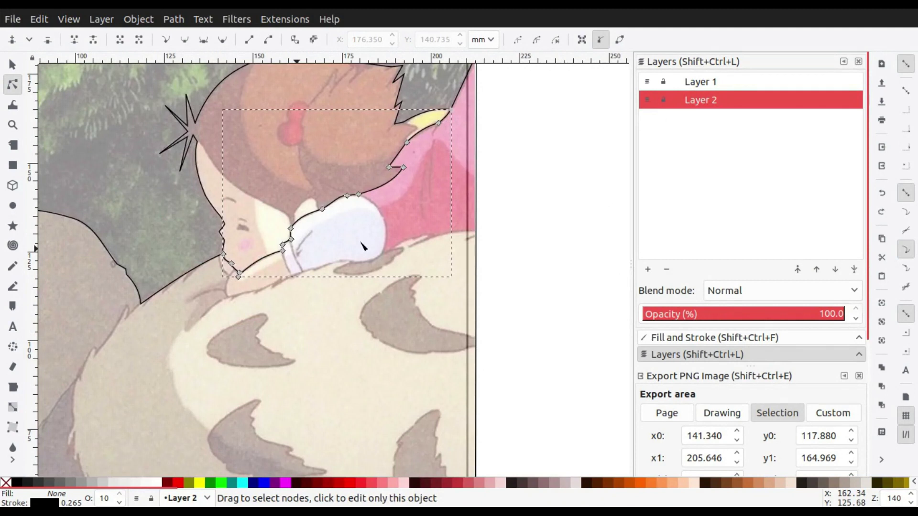
pyautogui.click(691, 83)
pyautogui.press('Escape')
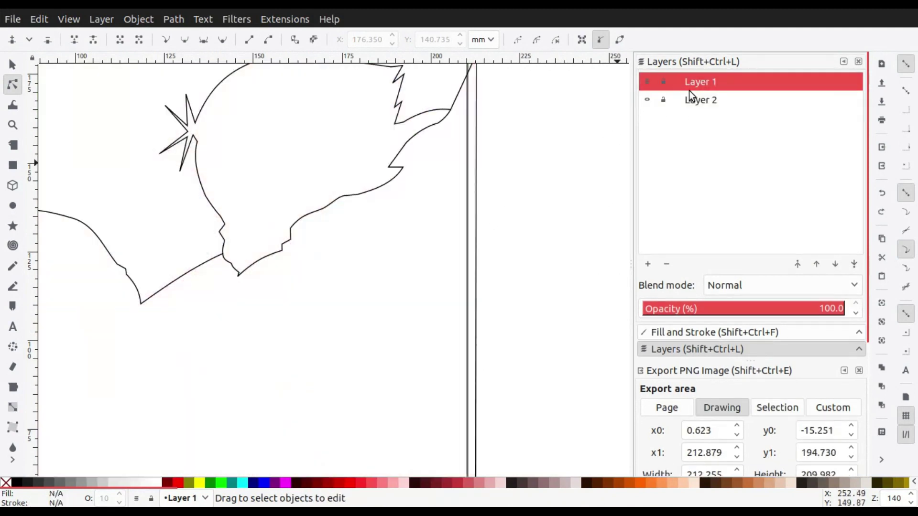
# Pen-draw a new outline on Layer 1 from the girl's chin along her arm
pyautogui.hscroll(-5, 333, 228)
pyautogui.scroll(-2, 333, 228)
pyautogui.keyDown('ctrl'); pyautogui.scroll(4, 333, 228); pyautogui.keyUp('ctrl')
pyautogui.click(13, 287)
pyautogui.click(351, 249)
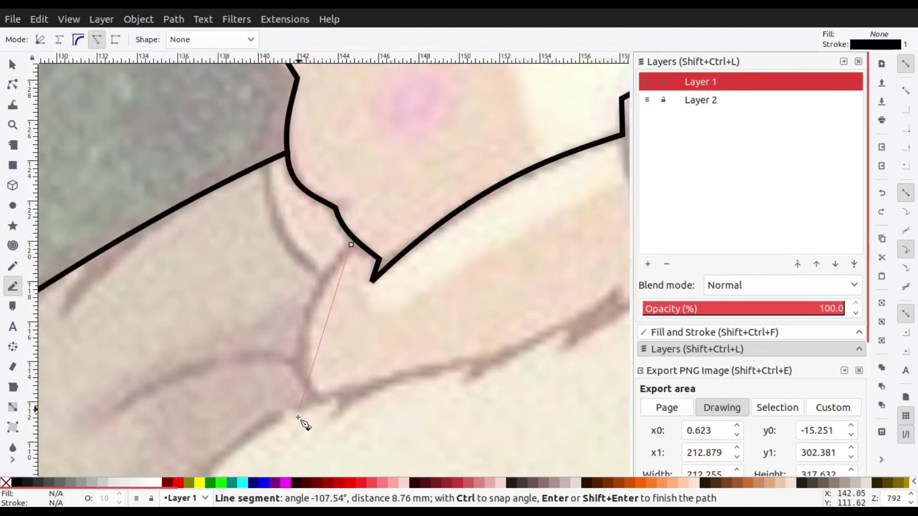
pyautogui.keyDown('ctrl'); pyautogui.scroll(-3, 311, 392); pyautogui.keyUp('ctrl')
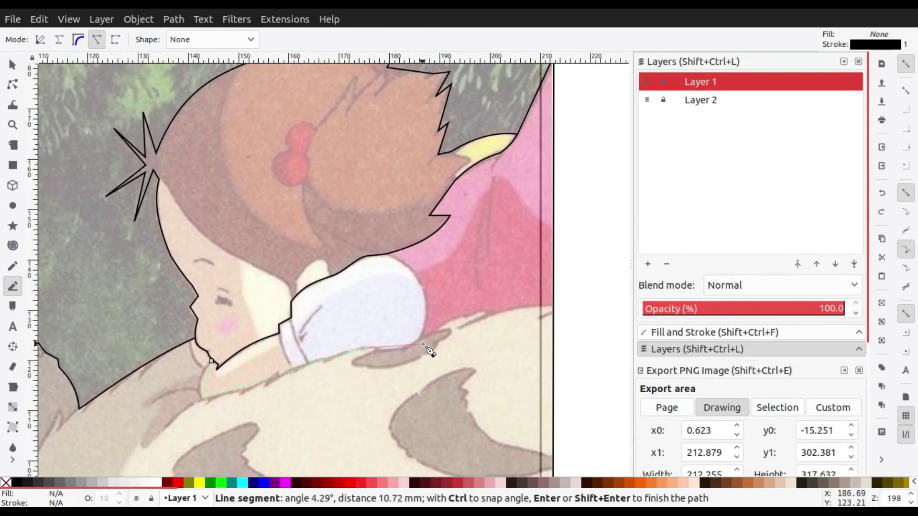
pyautogui.doubleClick(554, 307)
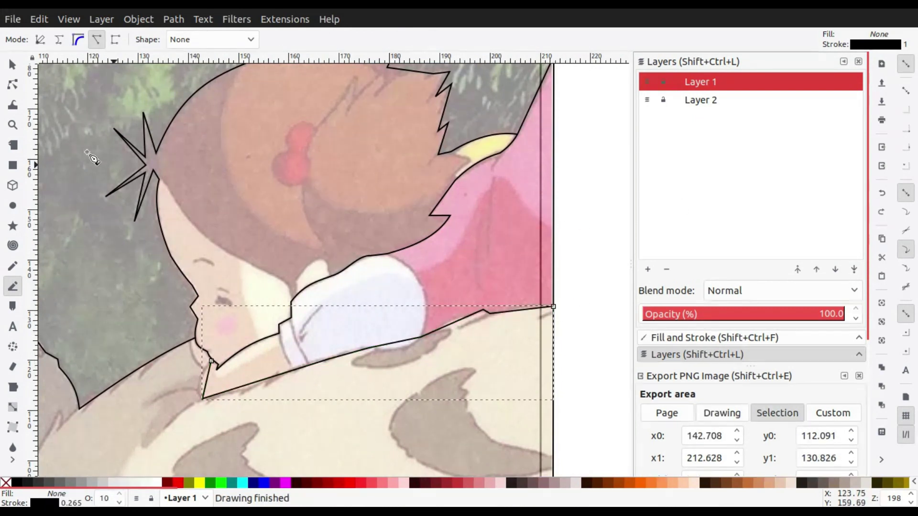
# Move the cusp node and bend the lower segments along the arm's underside
pyautogui.press('n')
pyautogui.keyDown('ctrl'); pyautogui.scroll(3, 266, 390); pyautogui.keyUp('ctrl')
pyautogui.keyDown('ctrl'); pyautogui.scroll(2, 352, 232); pyautogui.keyUp('ctrl')
pyautogui.moveTo(312, 372); pyautogui.dragTo(296, 376)
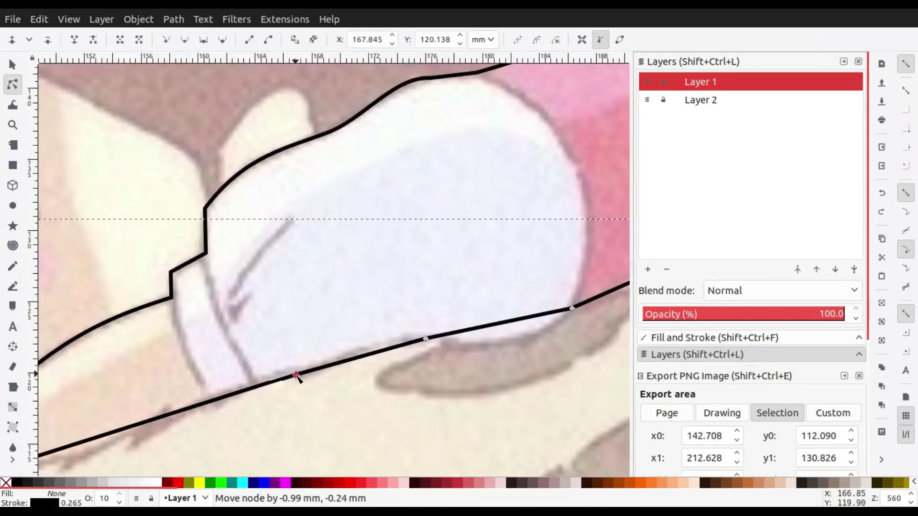
pyautogui.moveTo(373, 355); pyautogui.dragTo(381, 363)
pyautogui.hscroll(10, 335, 287)
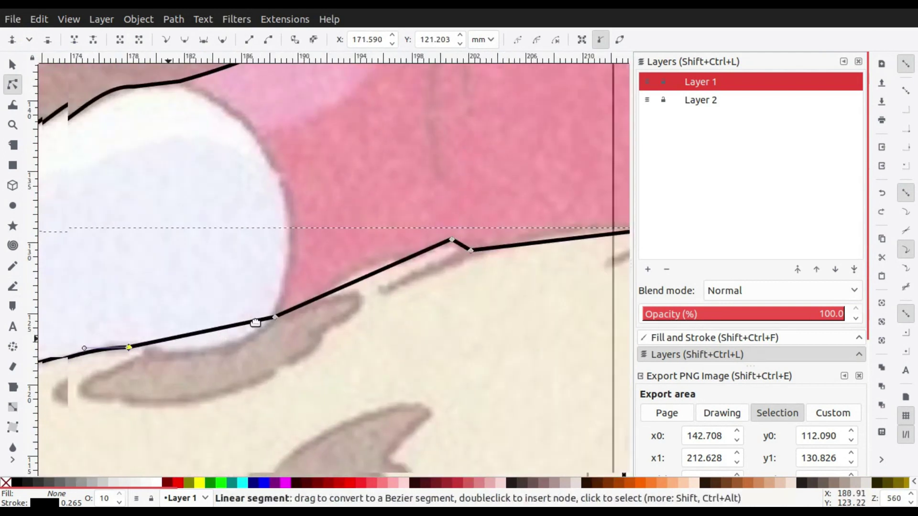
pyautogui.moveTo(263, 320); pyautogui.dragTo(263, 338)
pyautogui.moveTo(191, 338); pyautogui.dragTo(202, 337)
# Curve the arm outline's lower-left corner segment to fit the reference
pyautogui.moveTo(404, 290); pyautogui.dragTo(318, 352)
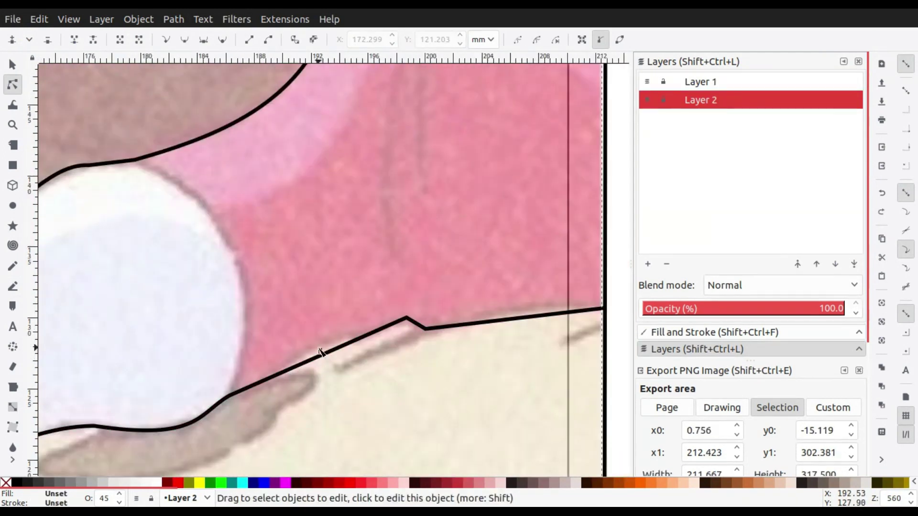
pyautogui.moveTo(433, 338); pyautogui.dragTo(173, 391)
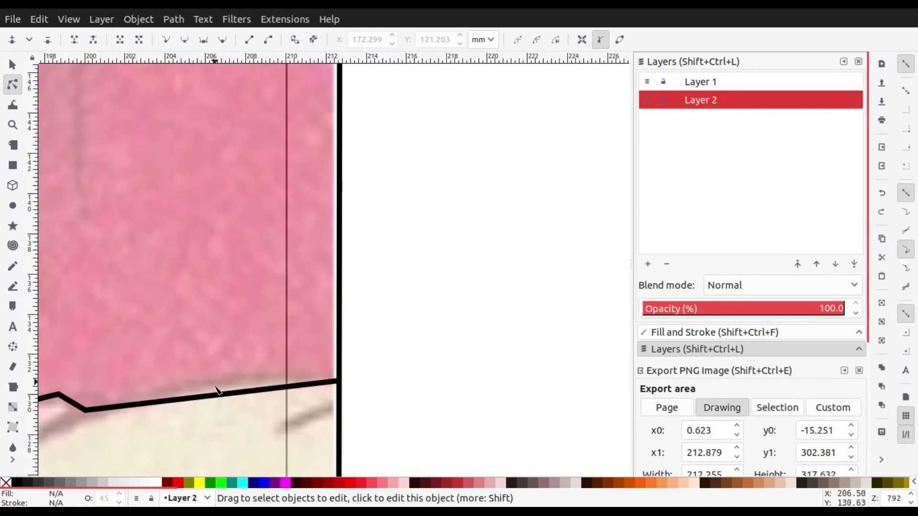
pyautogui.click(220, 390)
pyautogui.scroll(-3, 324, 287)
pyautogui.scroll(5, 53, 359)
pyautogui.moveTo(164, 242); pyautogui.dragTo(206, 207)
pyautogui.moveTo(129, 276); pyautogui.dragTo(175, 339)
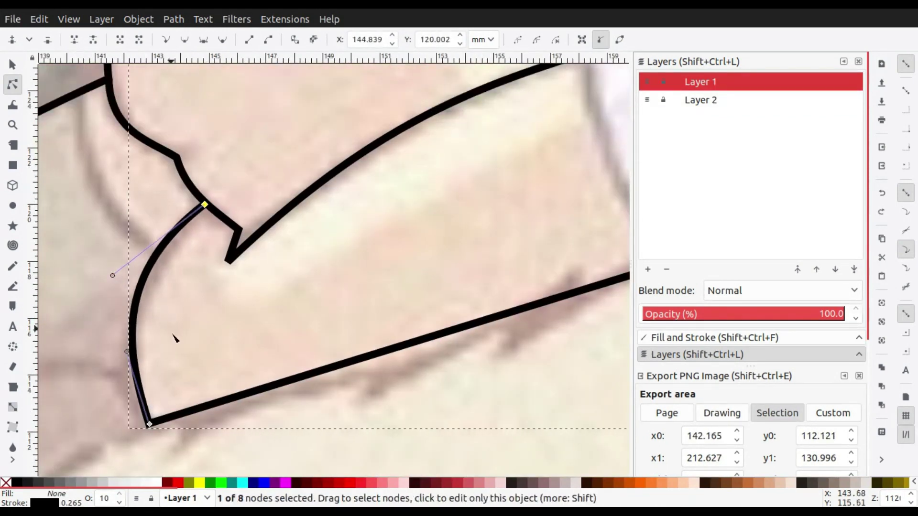
pyautogui.click(174, 339)
# Bend the arm outline's bottom segment into a curve
pyautogui.scroll(-5, 177, 325)
pyautogui.click(248, 285)
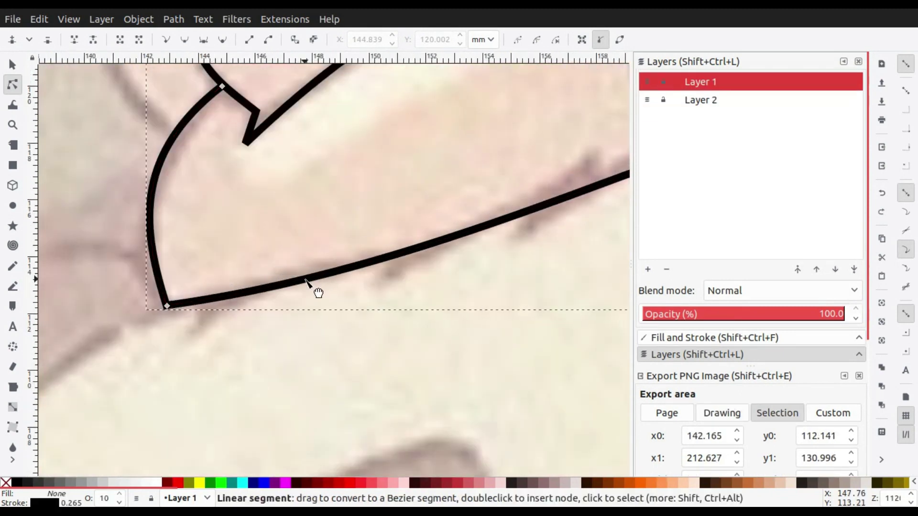
pyautogui.moveTo(313, 287); pyautogui.dragTo(335, 280)
pyautogui.scroll(-3, 361, 268)
pyautogui.scroll(3, 314, 328)
pyautogui.scroll(-4, 303, 411)
pyautogui.click(302, 410)
pyautogui.scroll(-5, 210, 209)
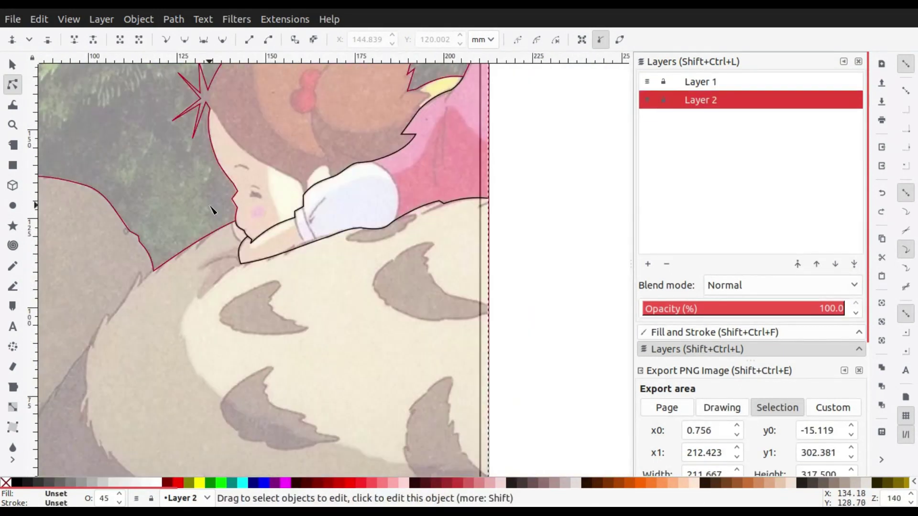
# Hide and reshow the reference image to check the arm outline, then reselect it
pyautogui.click(647, 100)
pyautogui.click(647, 99)
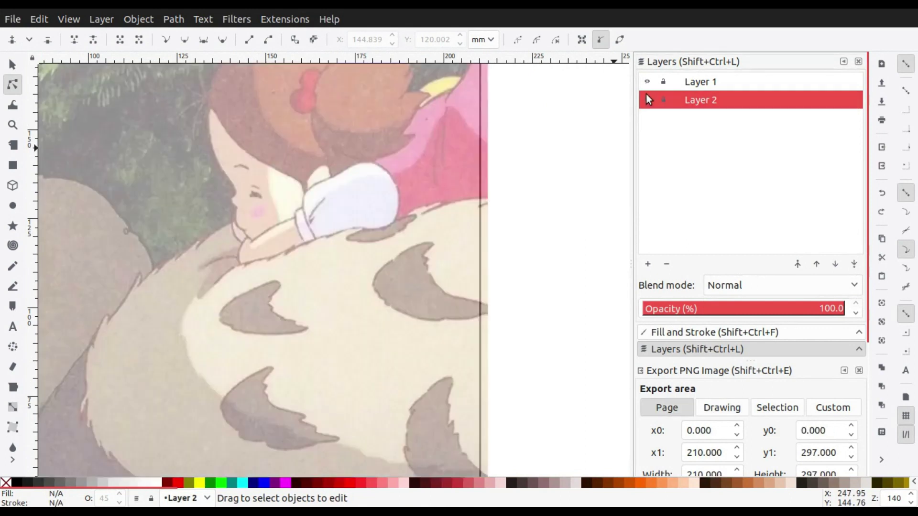
pyautogui.click(647, 81)
pyautogui.click(245, 260)
pyautogui.scroll(5, 246, 260)
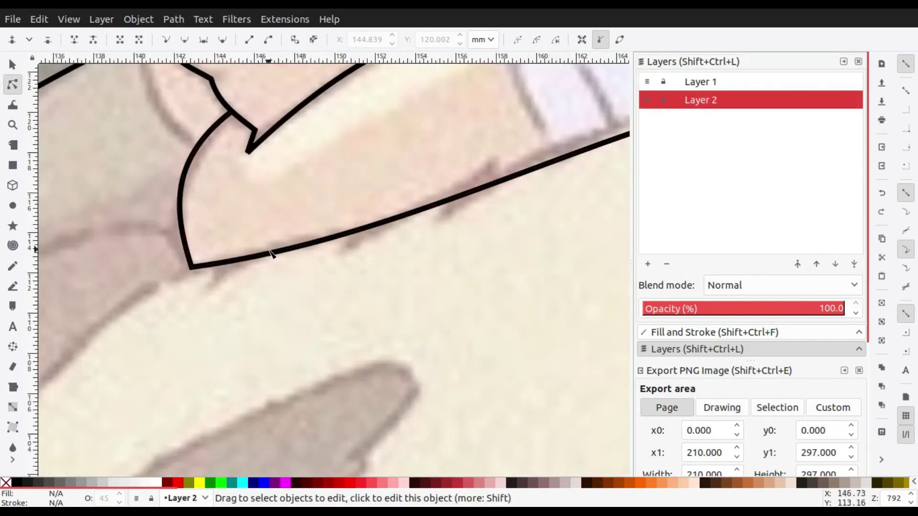
# Add a midpoint node to the bottom edge, smooth it and follow the sleeve edge
pyautogui.doubleClick(352, 235)
pyautogui.moveTo(353, 236); pyautogui.dragTo(297, 243)
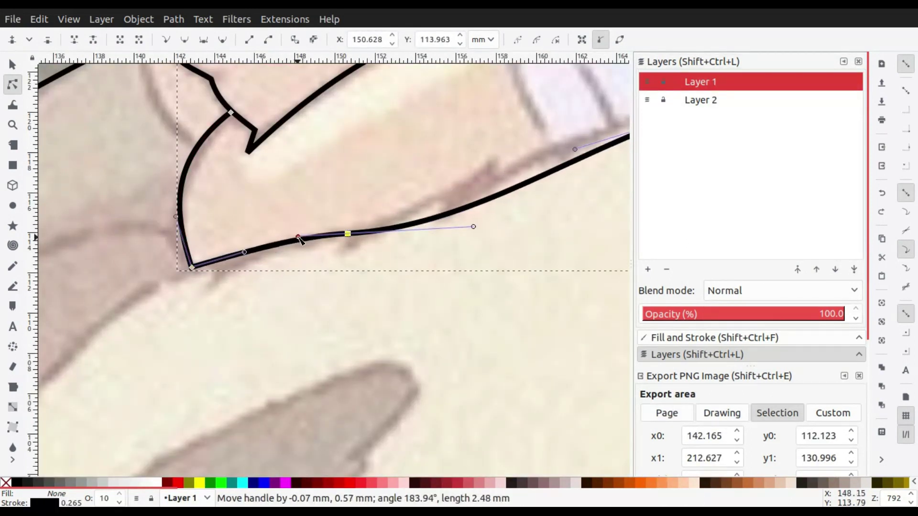
pyautogui.scroll(-2, 291, 270)
pyautogui.scroll(-1, 427, 230)
pyautogui.moveTo(402, 253); pyautogui.dragTo(317, 276)
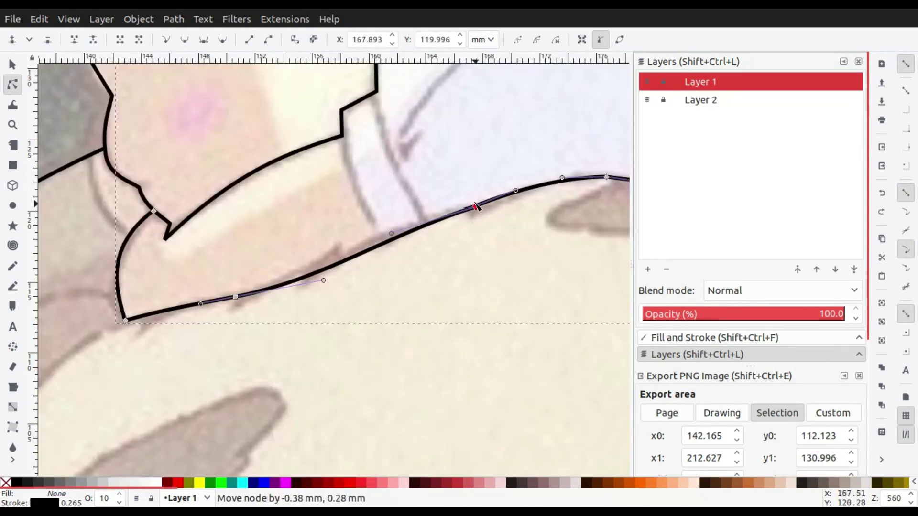
# Make the reference image's layer current and return to the Pen tool
pyautogui.hscroll(-3, 317, 276)
pyautogui.scroll(-1, 371, 308)
pyautogui.scroll(-1, 340, 372)
pyautogui.scroll(-2, 430, 154)
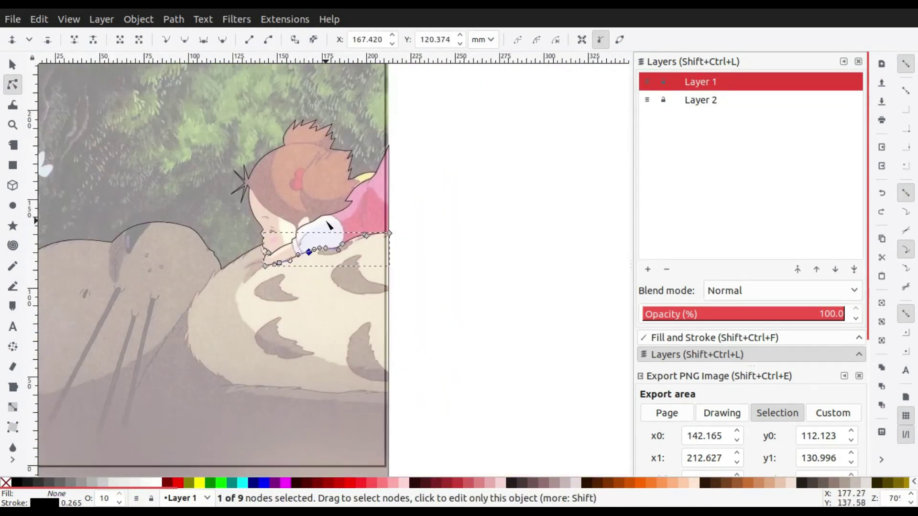
pyautogui.click(293, 243)
pyautogui.press('b')
pyautogui.scroll(4, 190, 102)
# Pen-draw a closed triangle over the dark wedge atop Totoro's head
pyautogui.click(186, 101)
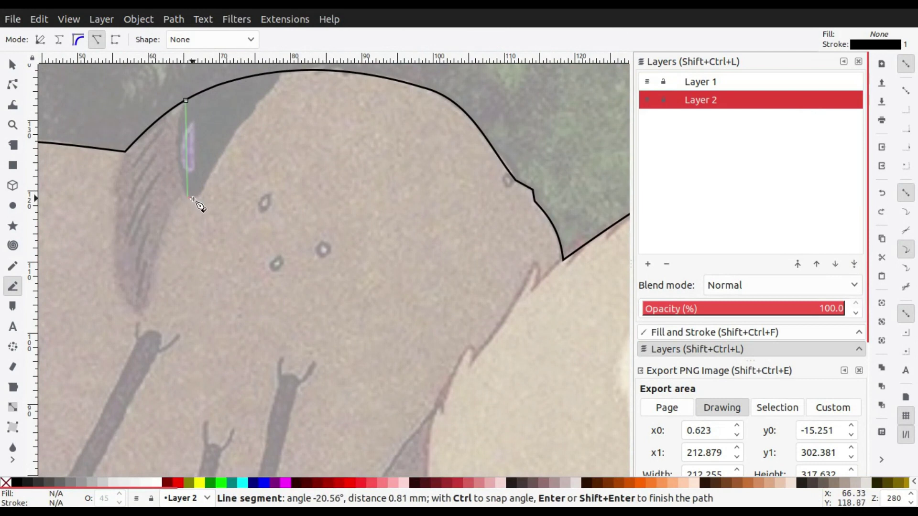
pyautogui.click(282, 74)
pyautogui.press('Return')
pyautogui.press('n')
# Round the triangle's bottom corner, undoing a stray bend of its left side
pyautogui.click(701, 82)
pyautogui.scroll(4, 271, 227)
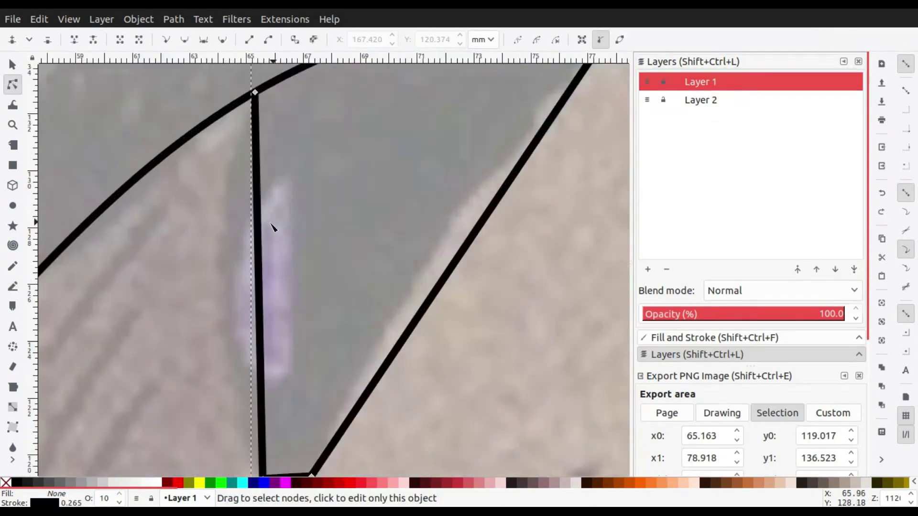
pyautogui.moveTo(271, 226); pyautogui.dragTo(229, 272)
pyautogui.hotkey('ctrl', 'z')
pyautogui.scroll(-10, 314, 219)
pyautogui.moveTo(313, 212); pyautogui.dragTo(308, 224)
pyautogui.scroll(2, 306, 220)
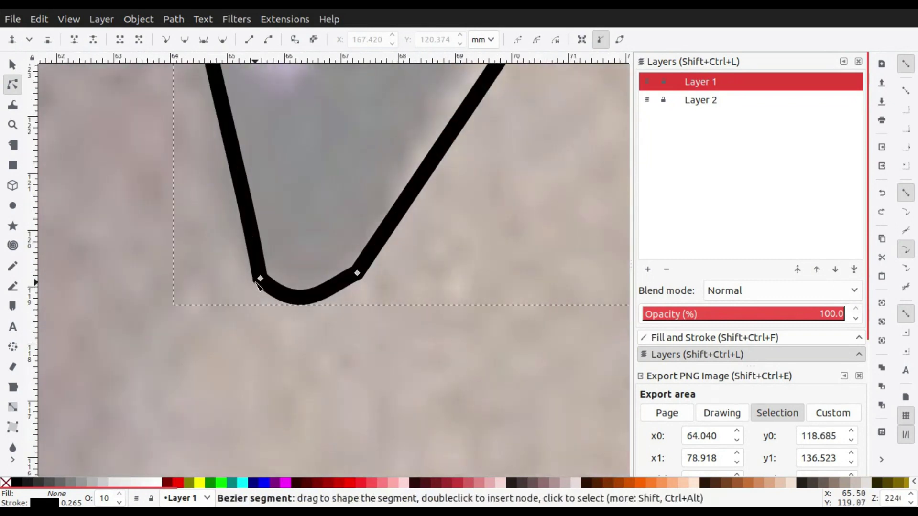
# Curve the triangle's right side to match the ear shape
pyautogui.click(381, 281)
pyautogui.moveTo(424, 287); pyautogui.dragTo(351, 354)
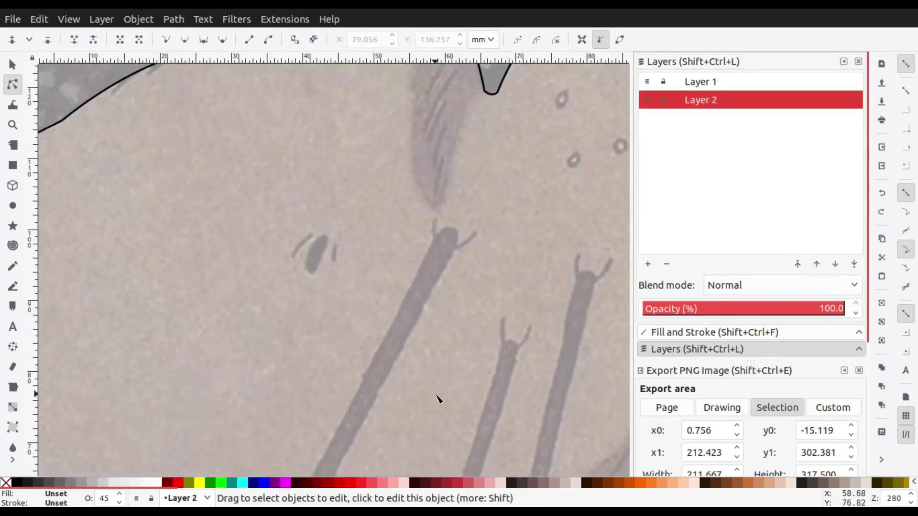
pyautogui.scroll(-3, 437, 399)
pyautogui.hscroll(2, 395, 204)
# Draw three straight whisker lines following the stalks across Totoro's body
pyautogui.press('b')
pyautogui.click(307, 160)
pyautogui.doubleClick(203, 361)
pyautogui.click(330, 199)
pyautogui.doubleClick(278, 367)
pyautogui.click(357, 174)
pyautogui.doubleClick(314, 365)
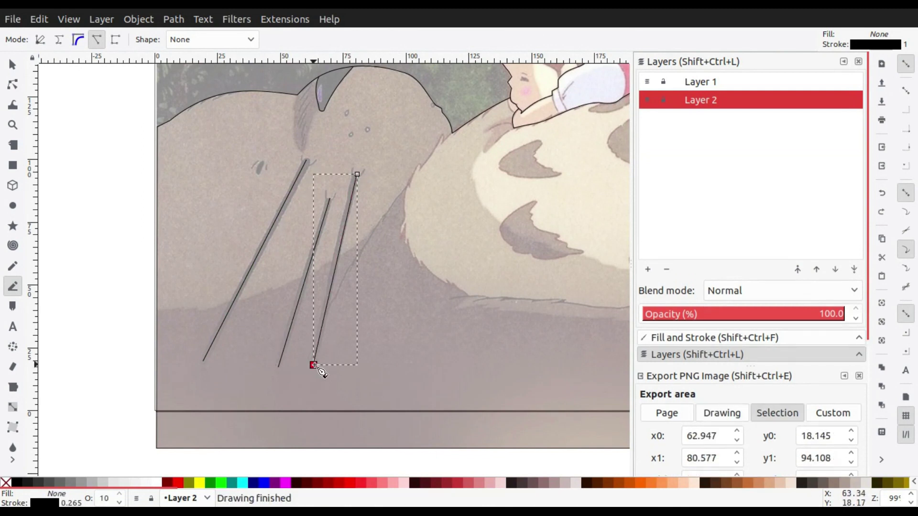
# Select the three whisker lines and move them up to Layer 1
pyautogui.press('s')
pyautogui.keyDown('shift'); pyautogui.click(276, 222); pyautogui.keyUp('shift')
pyautogui.keyDown('shift'); pyautogui.click(304, 282); pyautogui.keyUp('shift')
pyautogui.hotkey('shift', 'pageup')
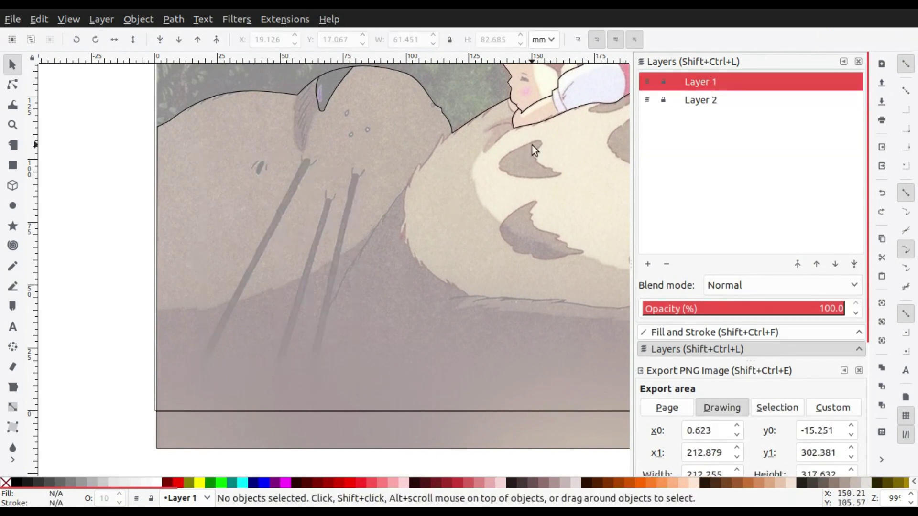
# Make Layer 2 current and zoom in on Totoro's belly fur edge
pyautogui.click(464, 234)
pyautogui.press('-')
pyautogui.press('-')
pyautogui.press('-')
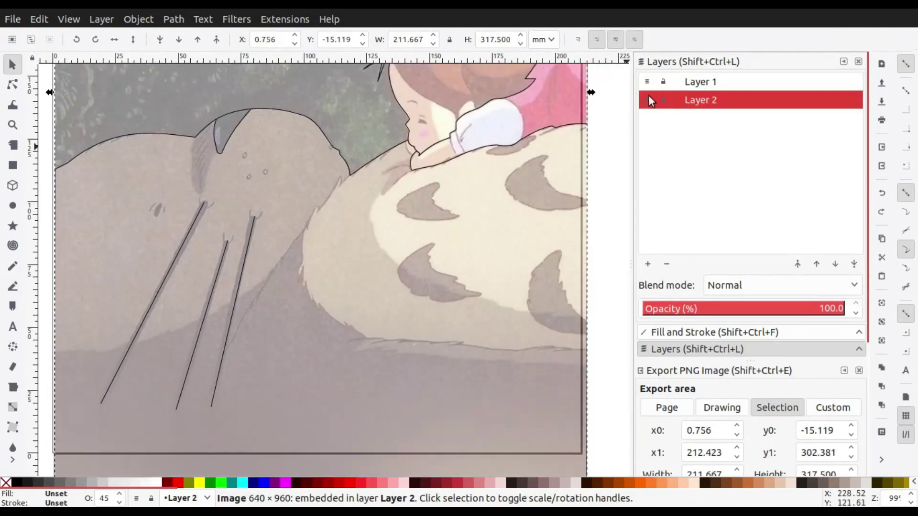
pyautogui.press('+')
pyautogui.press('+')
pyautogui.press('+')
pyautogui.click(13, 287)
pyautogui.press('+')
pyautogui.press('+')
pyautogui.press('+')
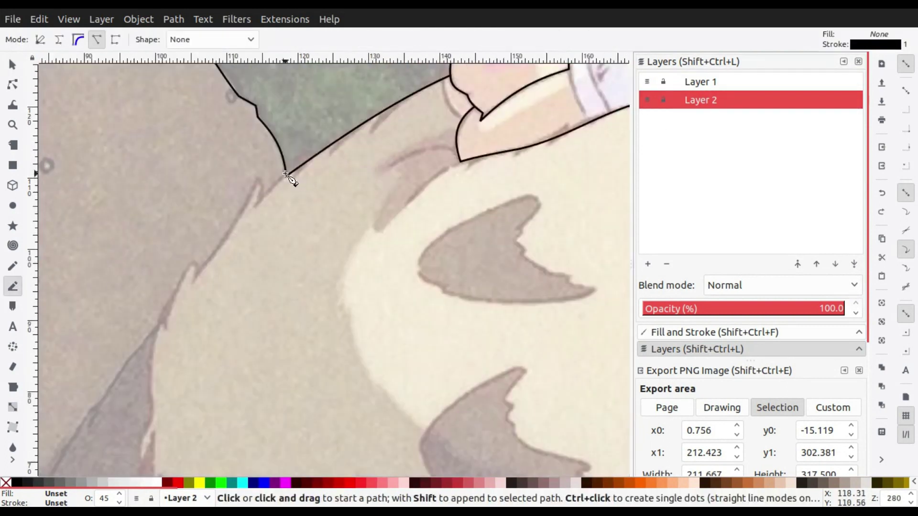
# Trace the spiky fur edge and belly bottom with Bezier nodes from the head
pyautogui.click(287, 176)
pyautogui.click(156, 335)
pyautogui.scroll(-5, 155, 334)
pyautogui.click(176, 302)
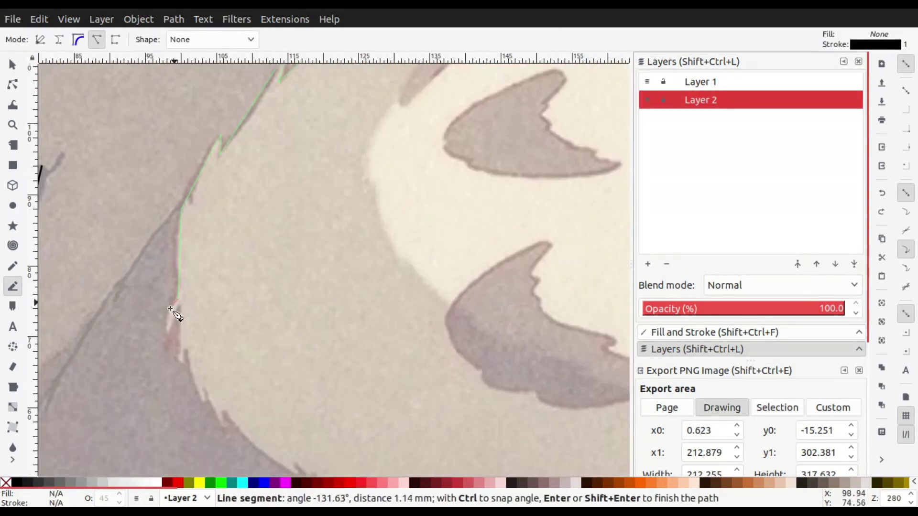
pyautogui.click(205, 408)
pyautogui.scroll(-6, 196, 335)
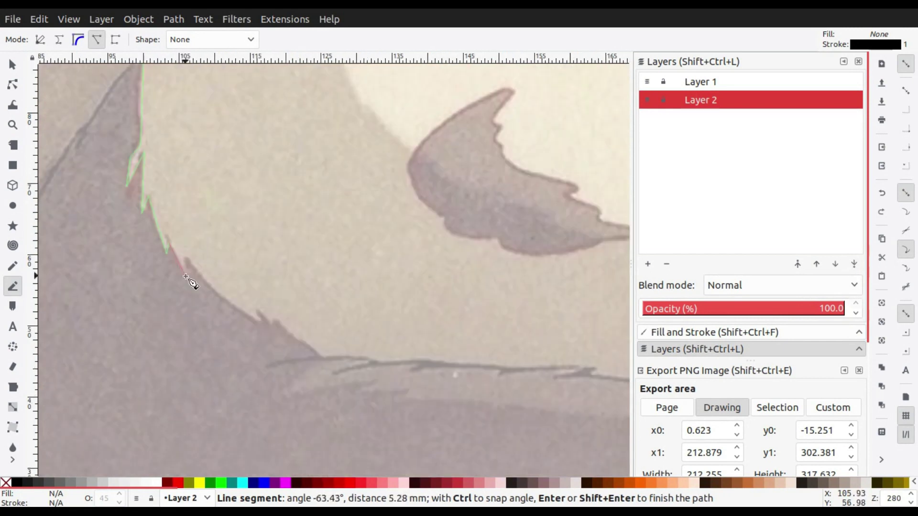
pyautogui.click(327, 362)
pyautogui.press('-')
pyautogui.press('-')
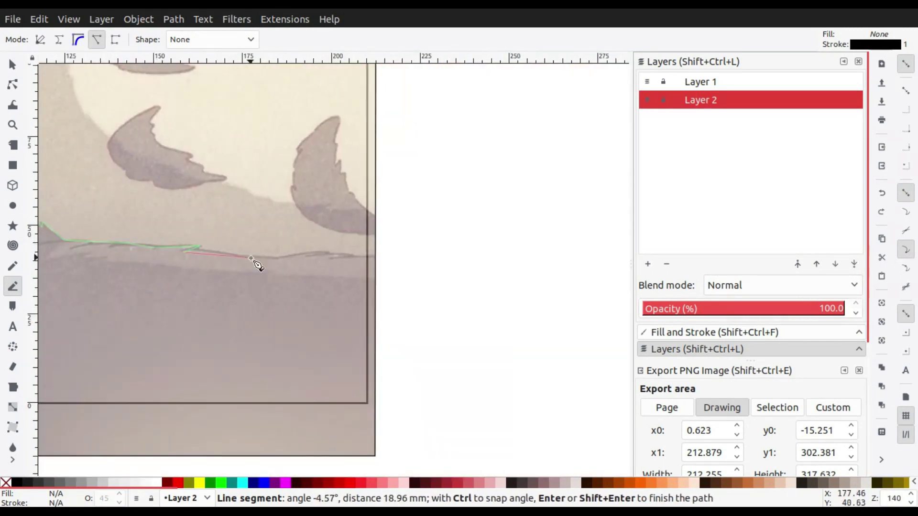
pyautogui.press('Return')
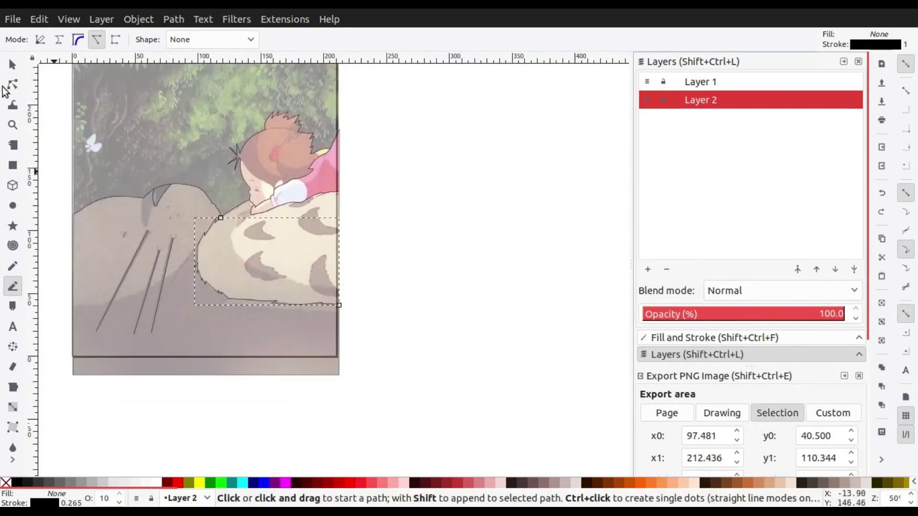
# Select the new belly outline in the Node tool, zoom to it and select node pairs
pyautogui.press('n')
pyautogui.scroll(3, 211, 258)
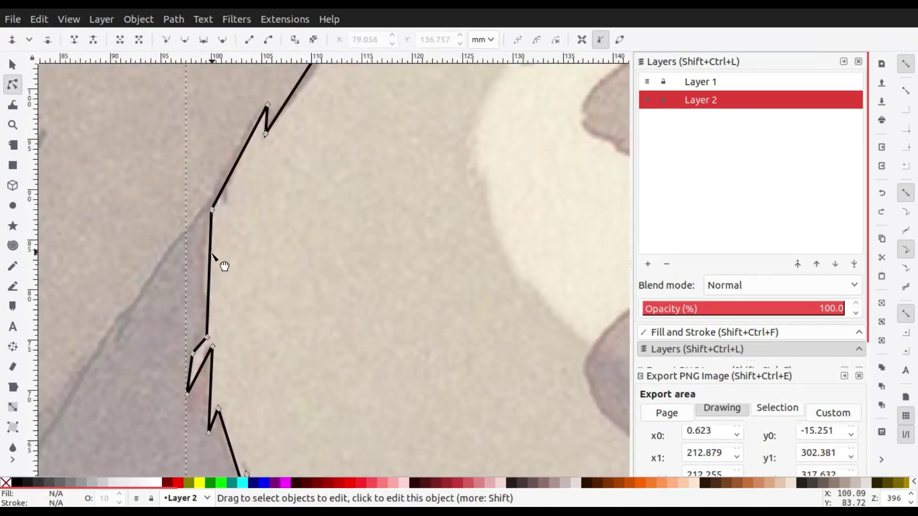
pyautogui.click(211, 244)
pyautogui.press('3')
pyautogui.scroll(3, 315, 219)
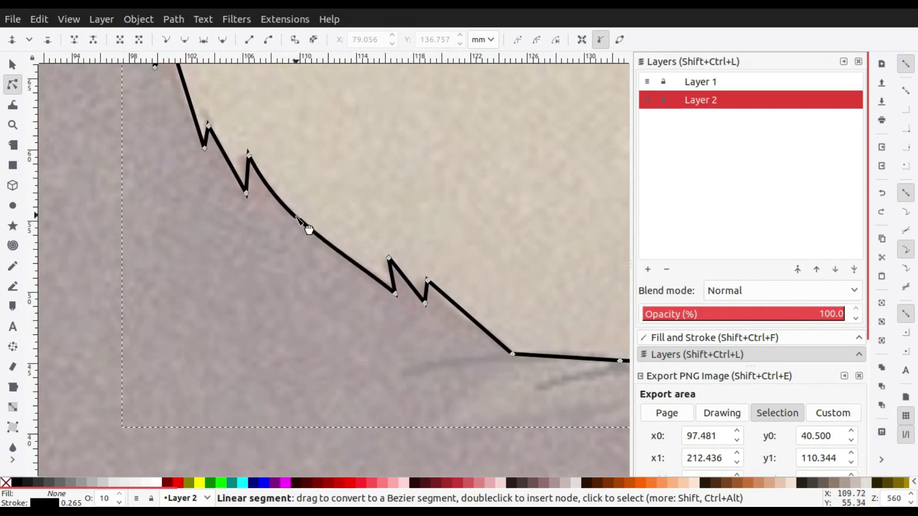
pyautogui.scroll(-2, 309, 230)
pyautogui.moveTo(217, 244); pyautogui.dragTo(351, 361)
pyautogui.scroll(2, 352, 361)
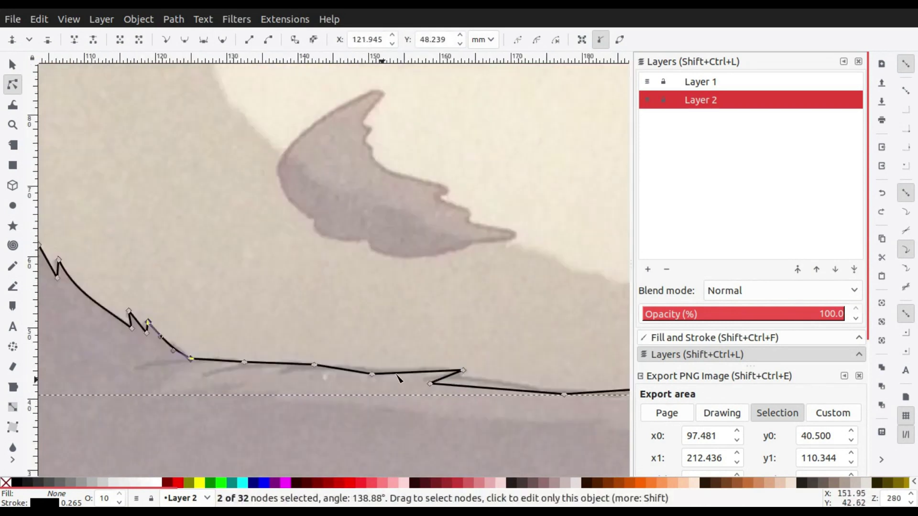
pyautogui.scroll(2, 397, 378)
pyautogui.scroll(-1, 169, 348)
pyautogui.scroll(-1, 287, 365)
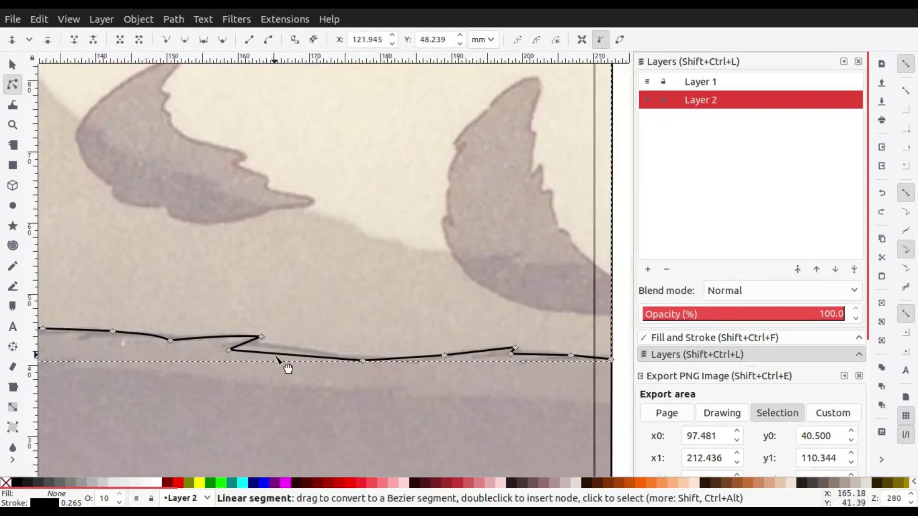
pyautogui.scroll(-2, 374, 384)
# Toggle the reference image's visibility to check the belly outline against the line art
pyautogui.click(375, 384)
pyautogui.scroll(2, 188, 283)
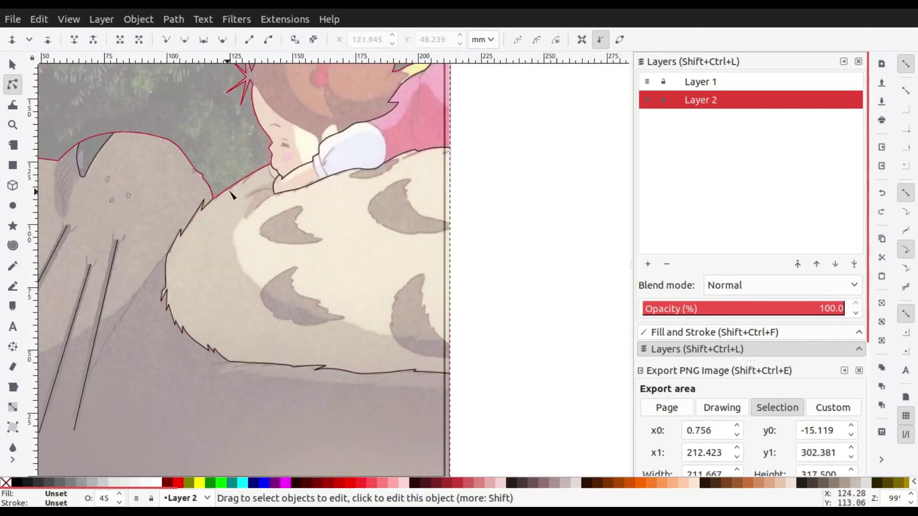
pyautogui.scroll(2, 238, 242)
pyautogui.scroll(-3, 198, 248)
pyautogui.scroll(-1, 441, 272)
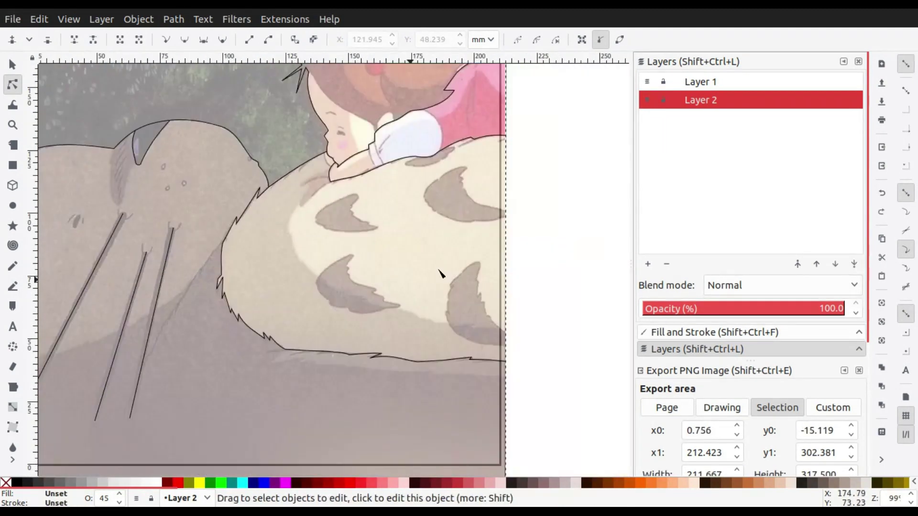
pyautogui.scroll(-3, 440, 273)
pyautogui.click(647, 100)
pyautogui.press('s')
pyautogui.click(450, 228)
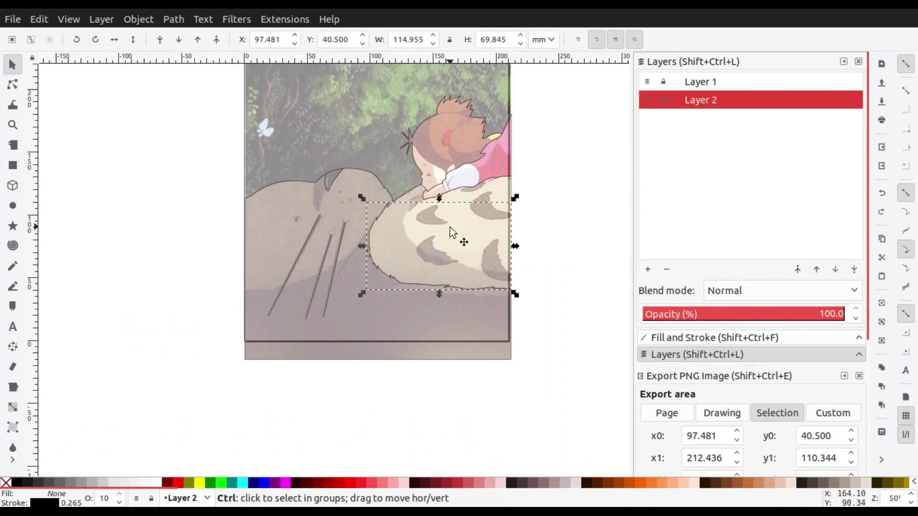
pyautogui.press('Escape')
pyautogui.click(367, 228)
pyautogui.click(647, 100)
# Toggle the reference image off and back on to compare the traced lines
pyautogui.click(568, 194)
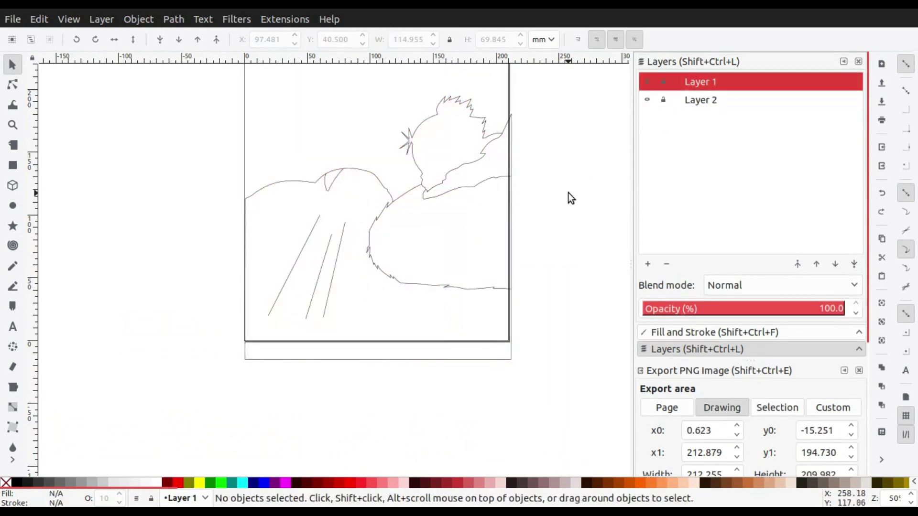
pyautogui.click(647, 100)
pyautogui.scroll(2, 328, 227)
pyautogui.scroll(1, 328, 227)
# Switch to the Pencil tool and discard the stray trial path
pyautogui.press('p')
pyautogui.click(436, 235)
pyautogui.scroll(2, 406, 271)
pyautogui.press('Delete')
pyautogui.press('Return')
pyautogui.hotkey('ctrl', 'z')
pyautogui.scroll(-1, 421, 194)
pyautogui.hotkey('ctrl', 'shift', 'z')
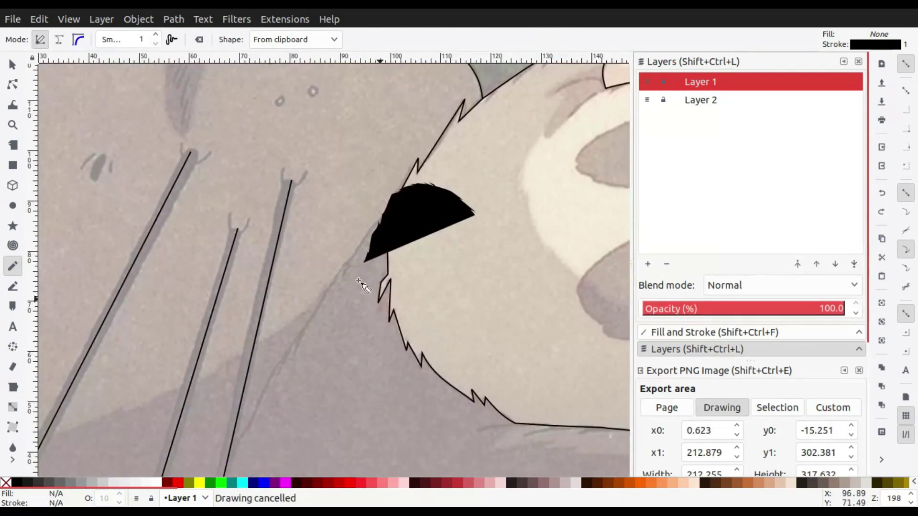
pyautogui.press('Escape')
pyautogui.press('Delete')
# Try the From clipboard stroke shape, then reset Shape to None and test a line
pyautogui.click(294, 33)
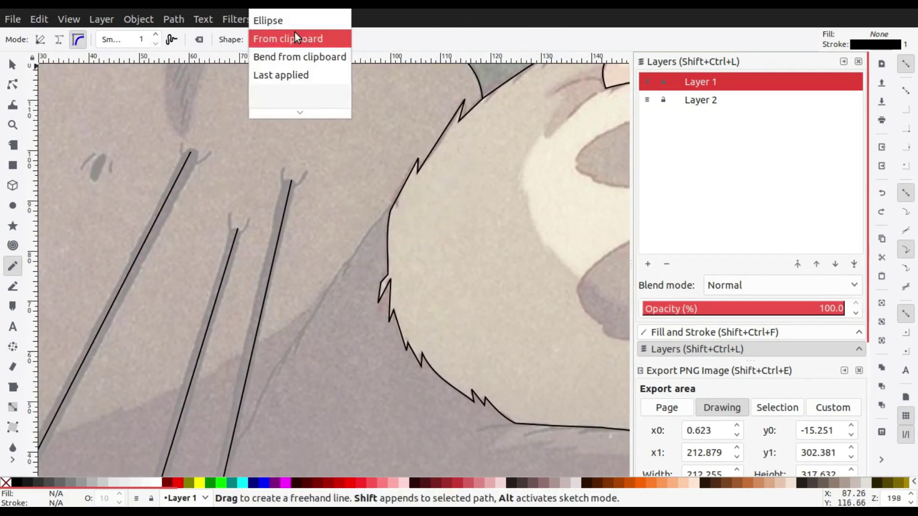
pyautogui.click(292, 75)
pyautogui.click(295, 39)
pyautogui.click(268, 20)
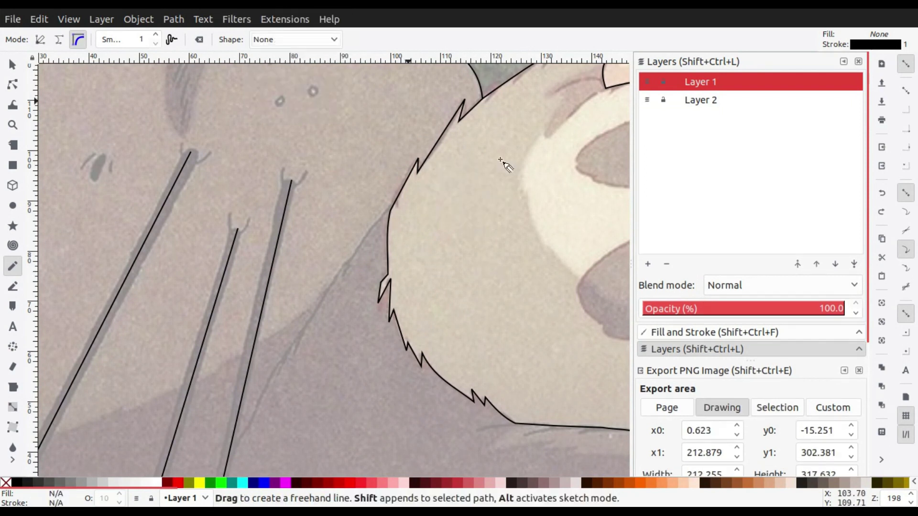
pyautogui.doubleClick(347, 269)
pyautogui.press('Escape')
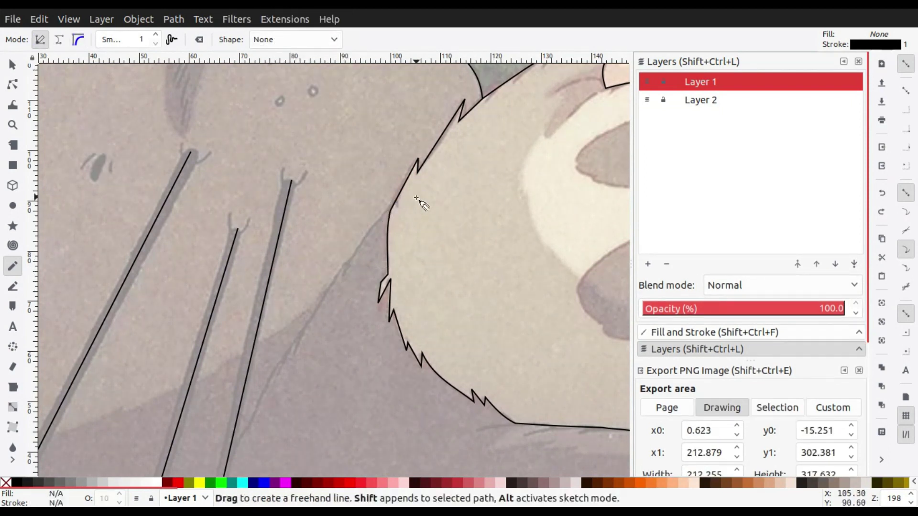
pyautogui.click(347, 272)
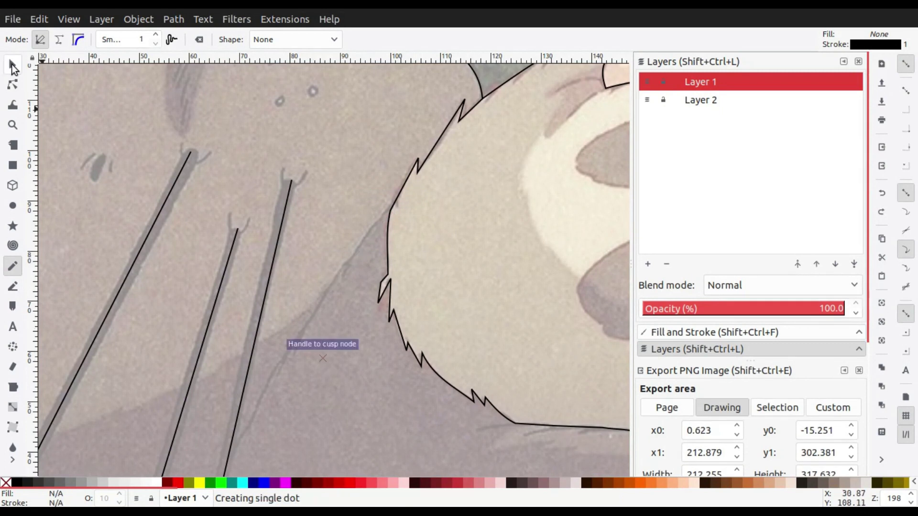
# Test the Bend from clipboard, Ellipse and Triangle in shapes, then return Shape to None
pyautogui.click(278, 41)
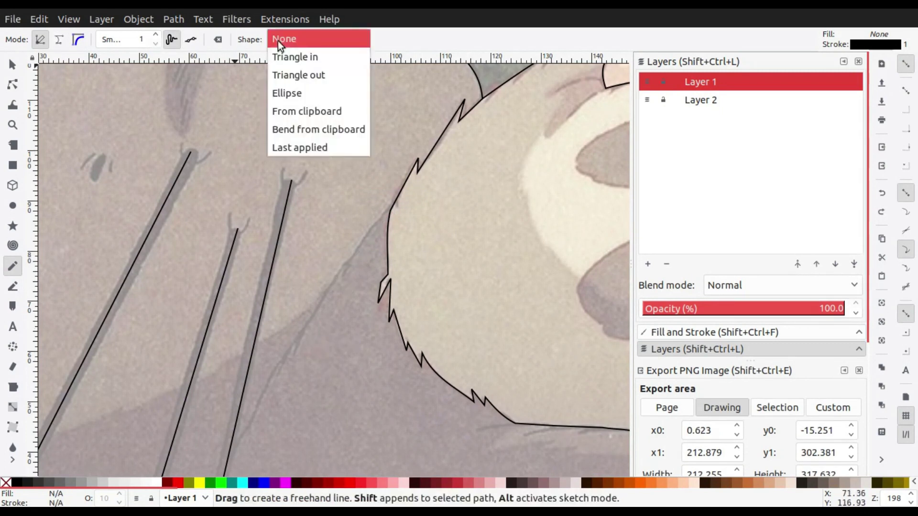
pyautogui.click(311, 129)
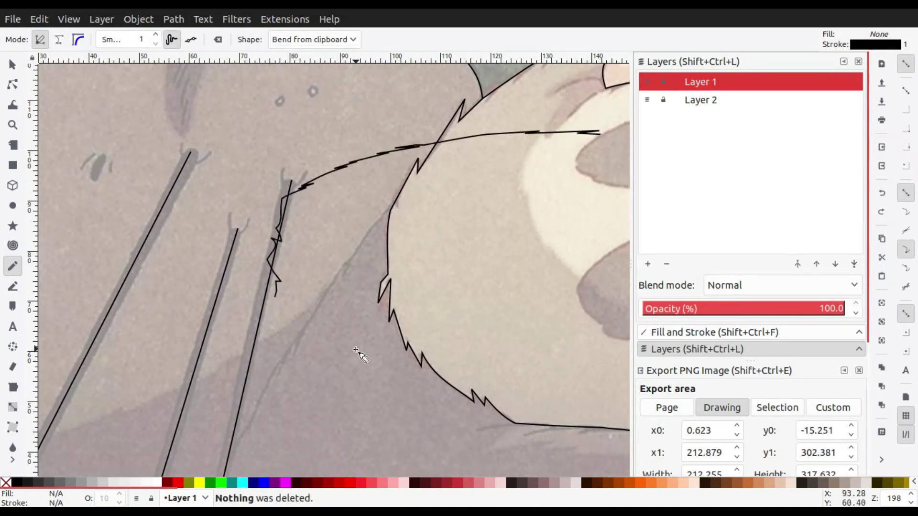
pyautogui.hotkey('ctrl', 'z')
pyautogui.click(297, 40)
pyautogui.press('Return')
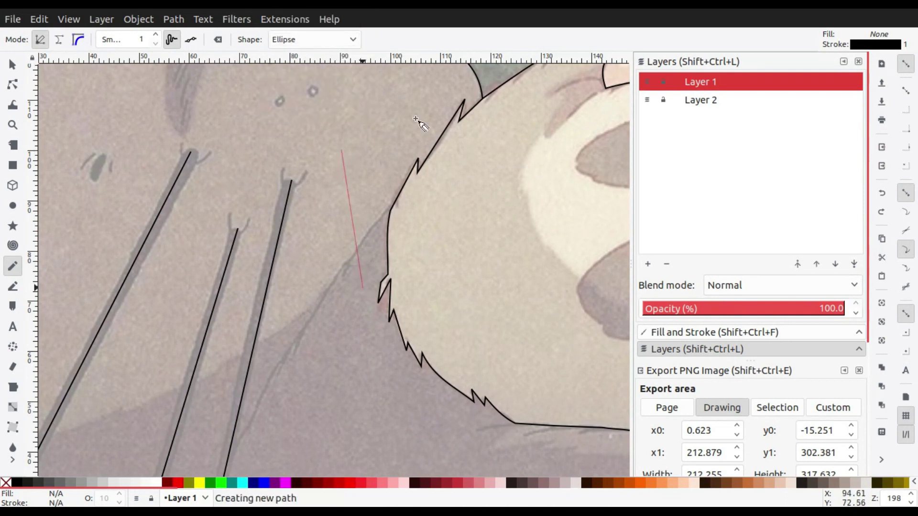
pyautogui.click(311, 40)
pyautogui.click(297, 21)
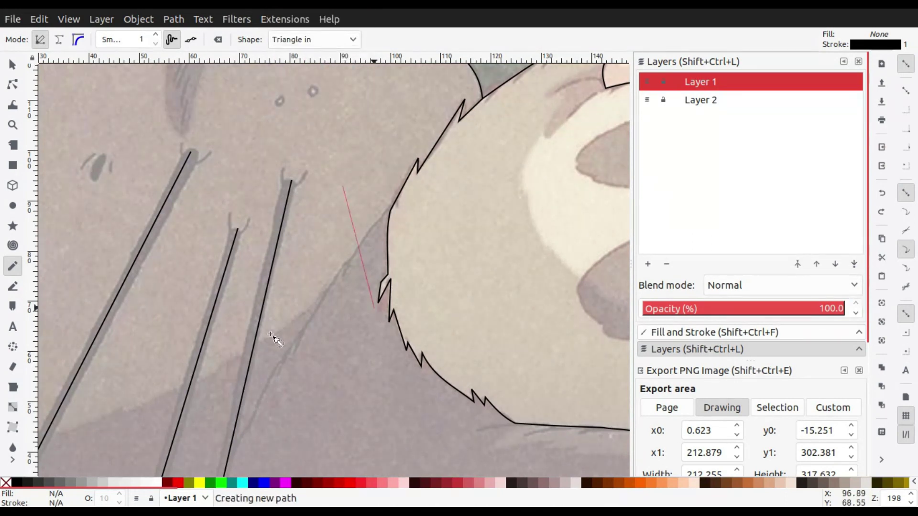
pyautogui.click(300, 38)
pyautogui.click(292, 21)
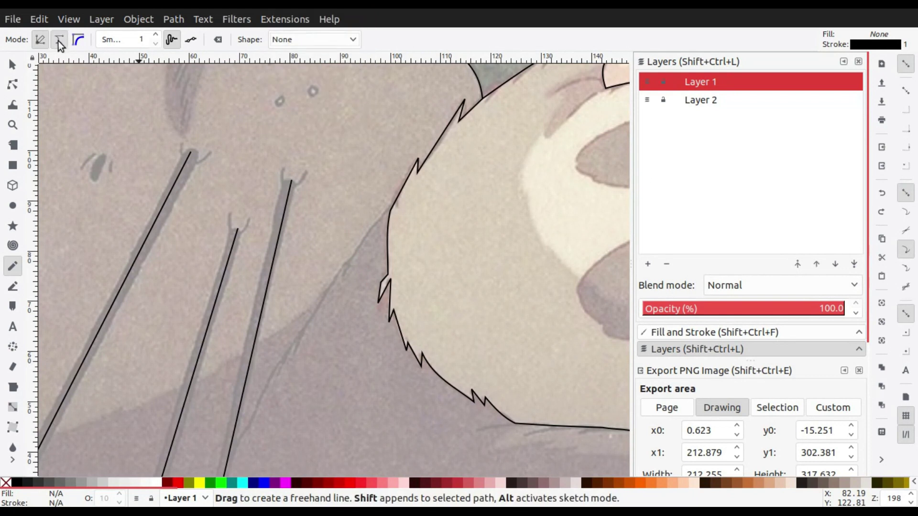
# Switch the Pencil to spiro mode and draw, then undo, a test stroke on Totoro
pyautogui.click(308, 324)
pyautogui.press('-')
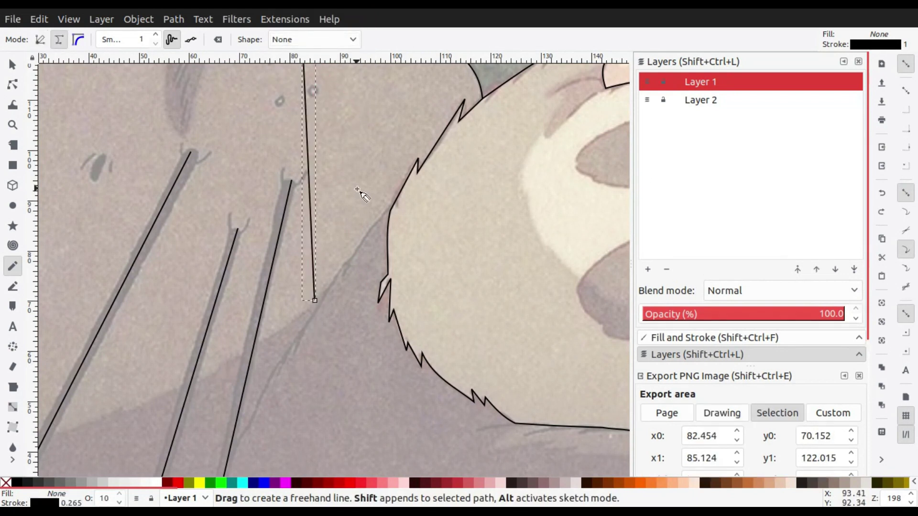
pyautogui.hotkey('ctrl', 'z')
pyautogui.hotkey('ctrl', 'h')
pyautogui.hotkey('ctrl', 'h')
pyautogui.hotkey('ctrl', 'h')
pyautogui.hotkey('ctrl', 'h')
pyautogui.hotkey('ctrl', 'h')
pyautogui.hotkey('ctrl', 'h')
pyautogui.hotkey('ctrl', 'h')
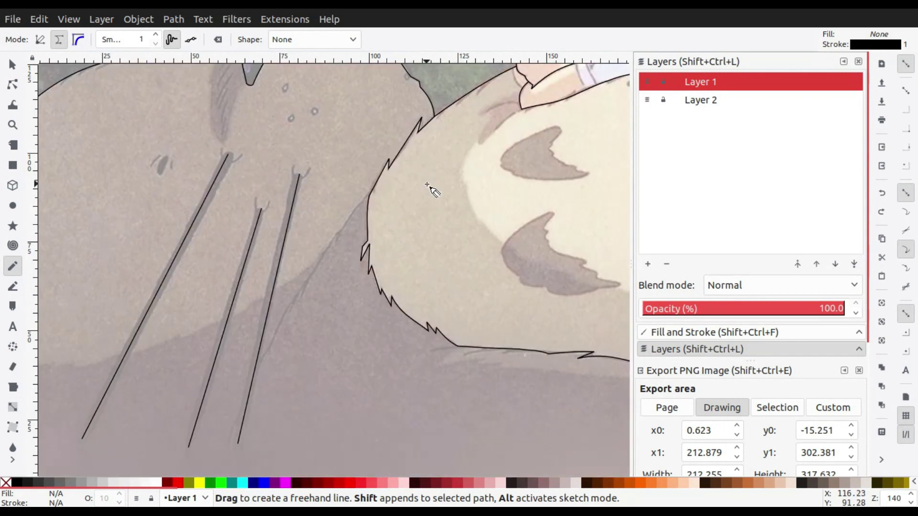
pyautogui.moveTo(375, 140); pyautogui.dragTo(263, 210)
pyautogui.hotkey('ctrl', 'z')
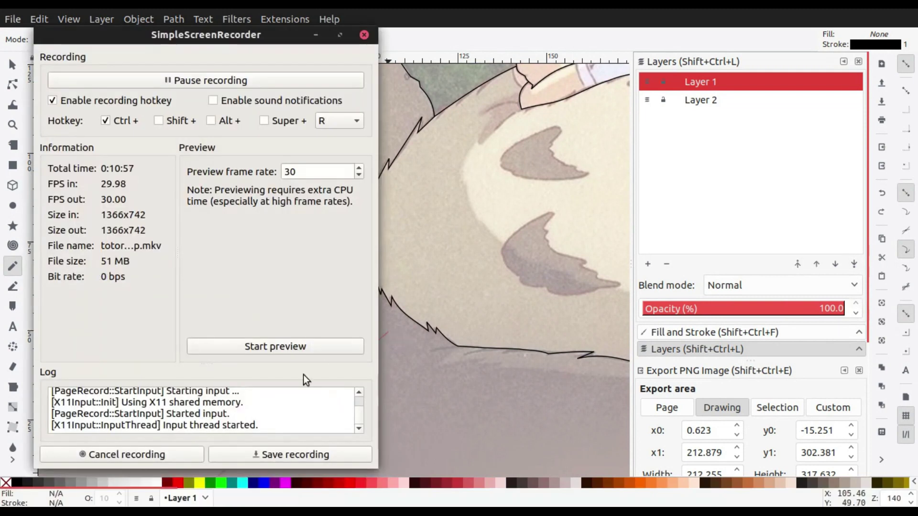
# Draw a Pen line from the fur edge down to the shadow
pyautogui.press('b')
pyautogui.doubleClick(389, 202)
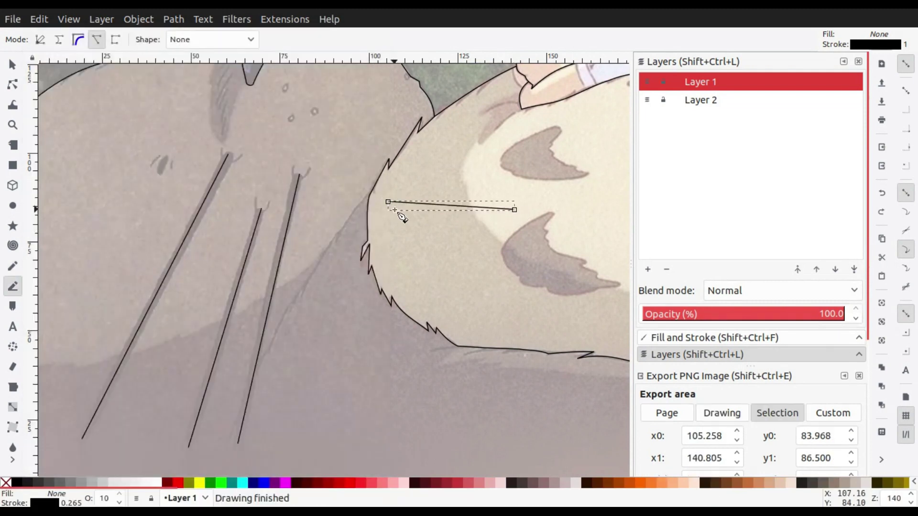
pyautogui.hotkey('ctrl', 'z')
pyautogui.click(370, 196)
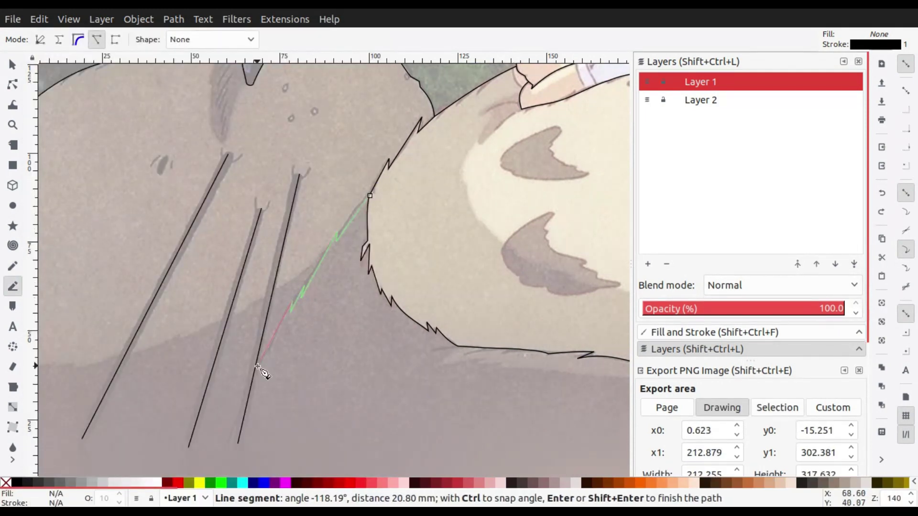
pyautogui.doubleClick(255, 373)
# Nudge the whisker outline nodes onto the reference in node editing
pyautogui.press('n')
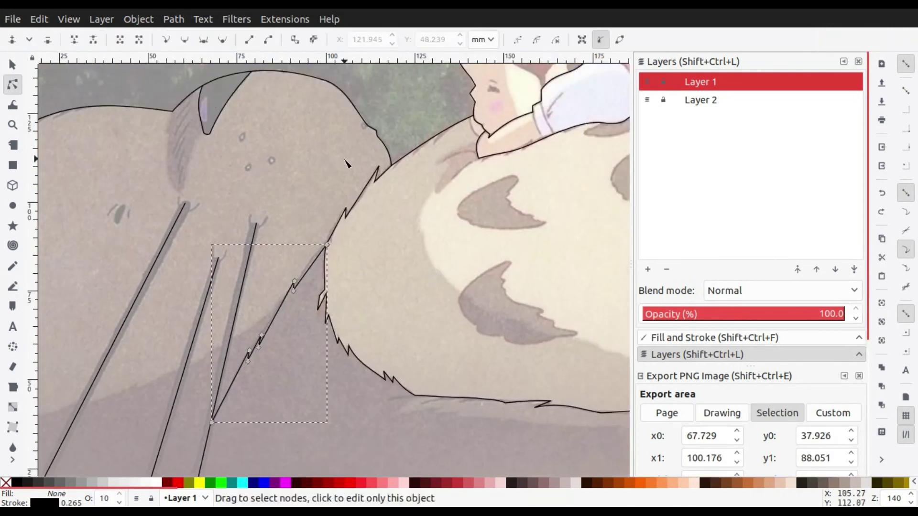
pyautogui.scroll(3, 344, 225)
pyautogui.scroll(-10, 306, 239)
pyautogui.hscroll(-5, 306, 239)
pyautogui.click(312, 180)
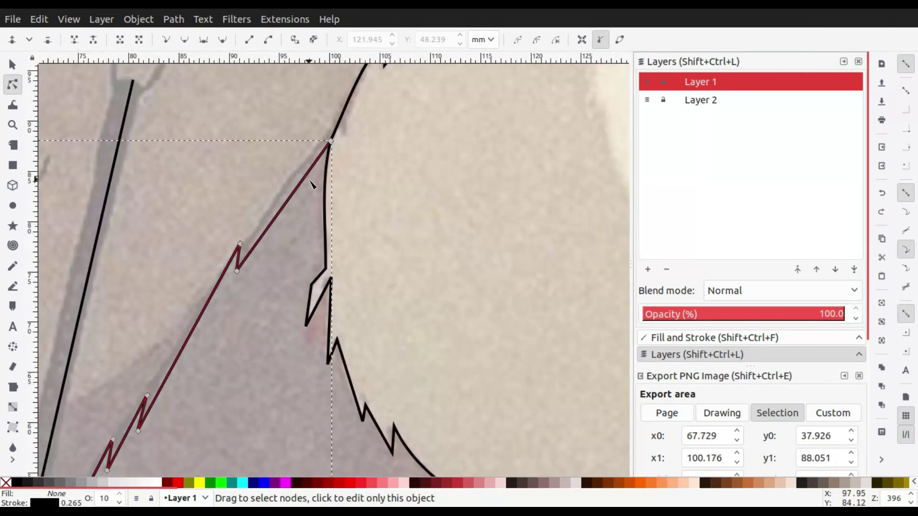
pyautogui.moveTo(278, 222); pyautogui.dragTo(280, 215)
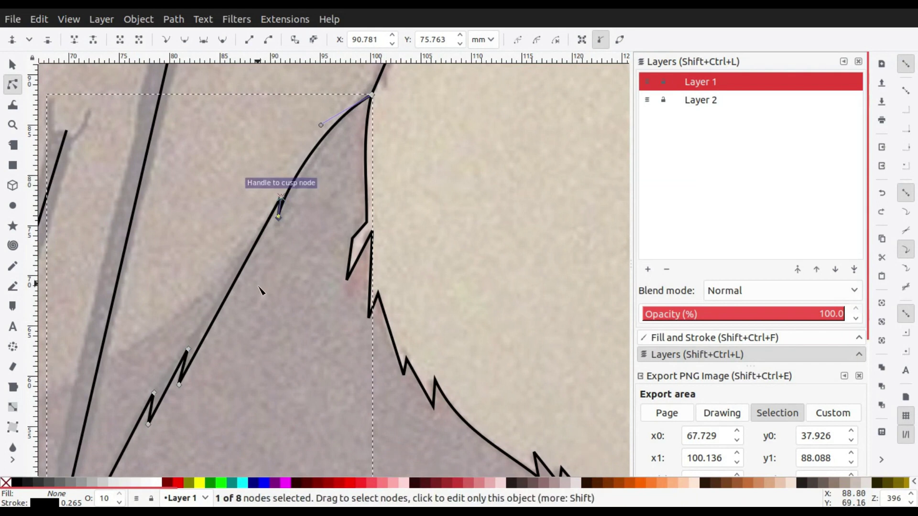
# Pan along the whisker and adjust one more outline node into place
pyautogui.scroll(-3, 262, 287)
pyautogui.hscroll(-2, 262, 287)
pyautogui.scroll(-5, 277, 221)
pyautogui.hscroll(-4, 277, 221)
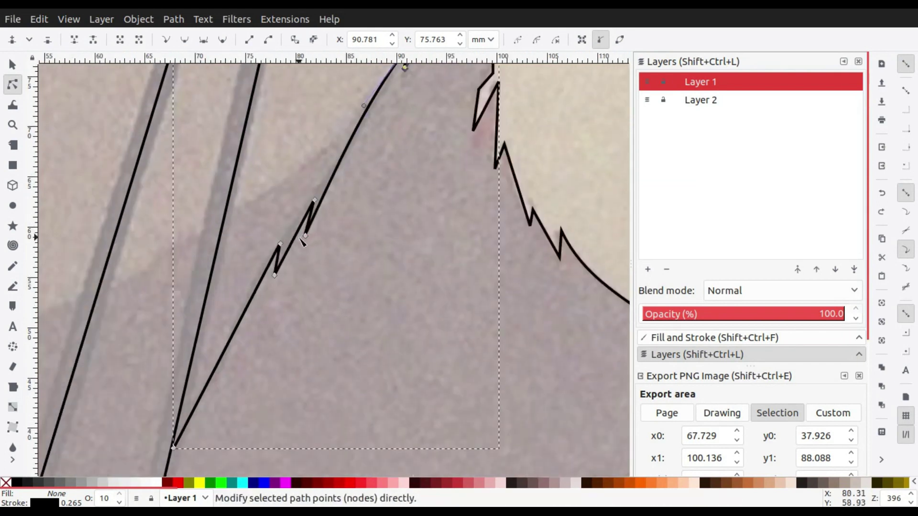
pyautogui.scroll(-3, 396, 262)
pyautogui.scroll(-2, 396, 263)
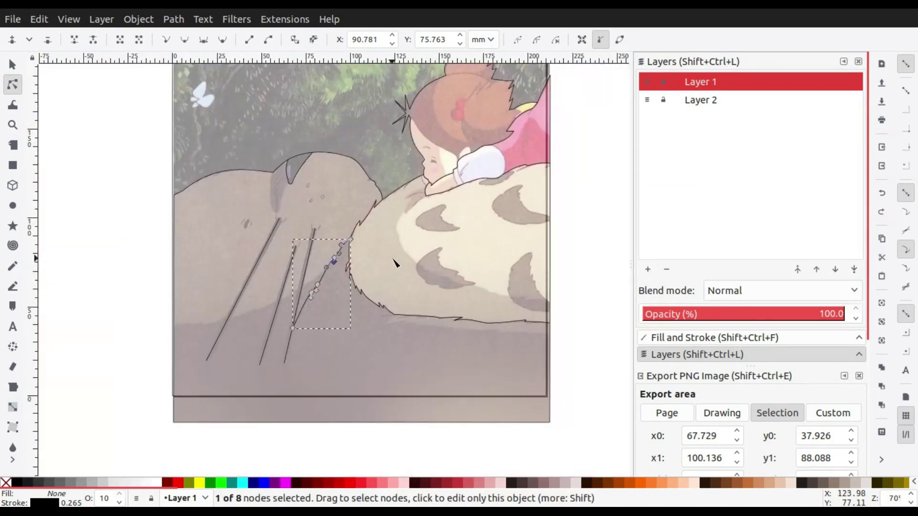
pyautogui.scroll(6, 369, 242)
pyautogui.moveTo(364, 256); pyautogui.dragTo(369, 253)
pyautogui.scroll(-5, 488, 260)
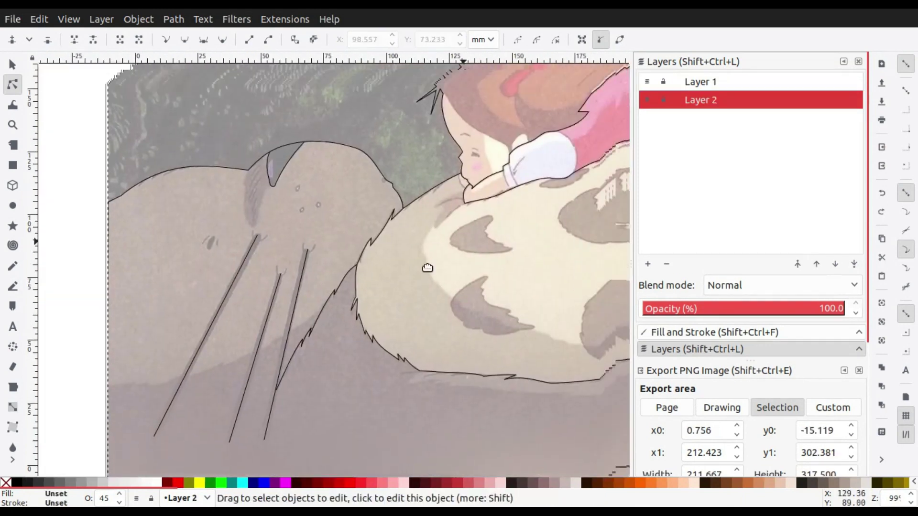
pyautogui.scroll(2, 379, 249)
pyautogui.scroll(-3, 289, 273)
pyautogui.scroll(-2, 290, 273)
pyautogui.hscroll(-5, 290, 273)
pyautogui.scroll(-2, 263, 281)
pyautogui.hscroll(4, 263, 281)
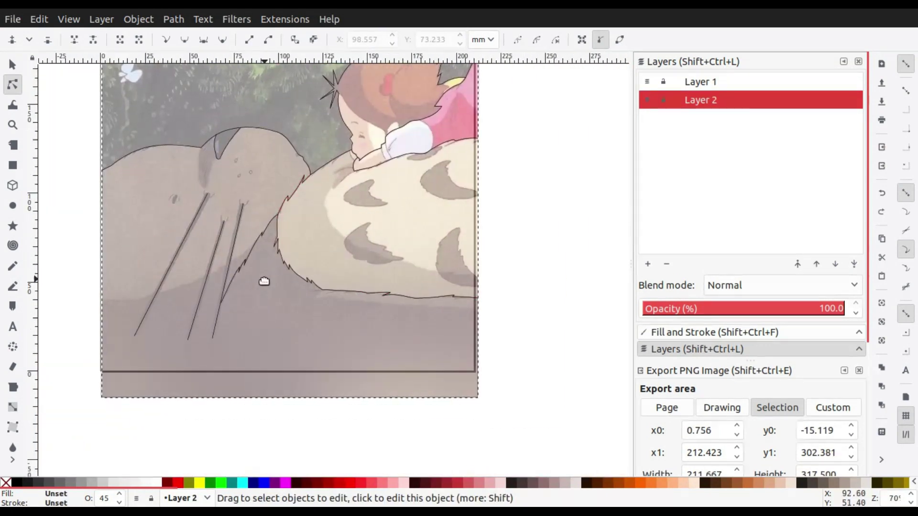
# Hide the reference photo to check the line art, then show it again
pyautogui.click(646, 99)
pyautogui.scroll(-3, 360, 213)
pyautogui.scroll(2, 490, 196)
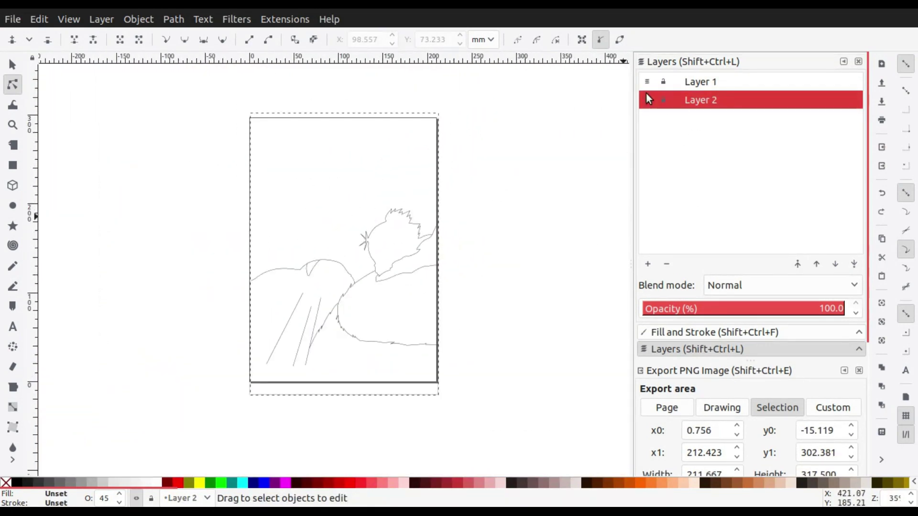
pyautogui.click(646, 100)
# Draw a Pen outline from the star spike along the girl's hairline
pyautogui.press('b')
pyautogui.scroll(5, 365, 281)
pyautogui.scroll(2, 272, 178)
pyautogui.click(272, 178)
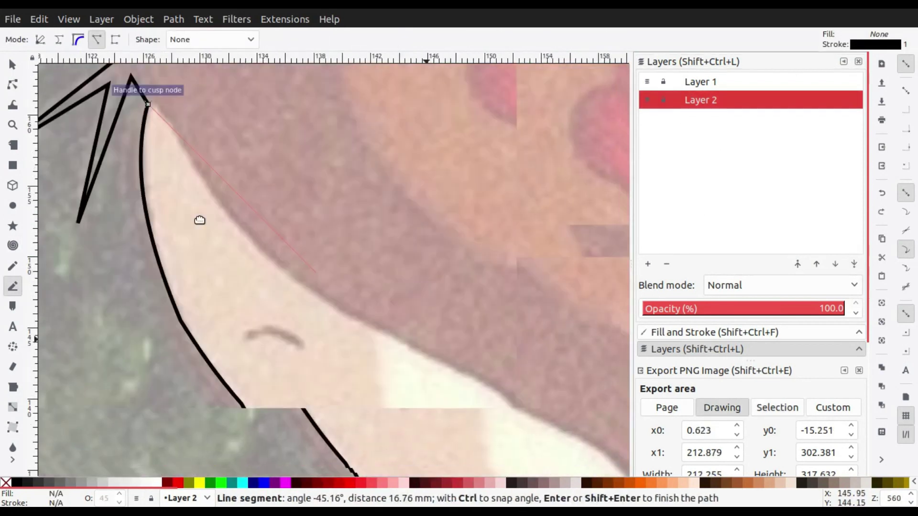
pyautogui.scroll(1, 198, 219)
pyautogui.click(405, 389)
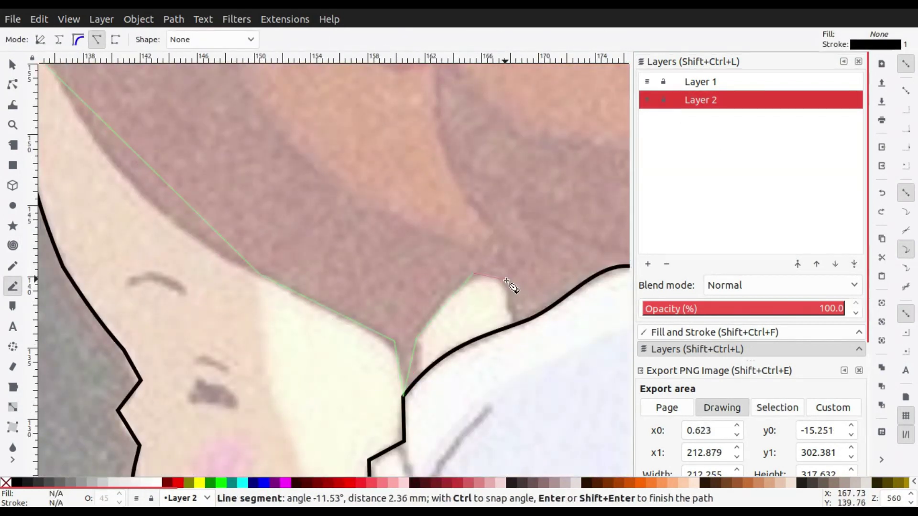
pyautogui.click(507, 281)
pyautogui.scroll(-3, 530, 277)
pyautogui.scroll(3, 416, 373)
pyautogui.doubleClick(416, 372)
pyautogui.scroll(-3, 390, 294)
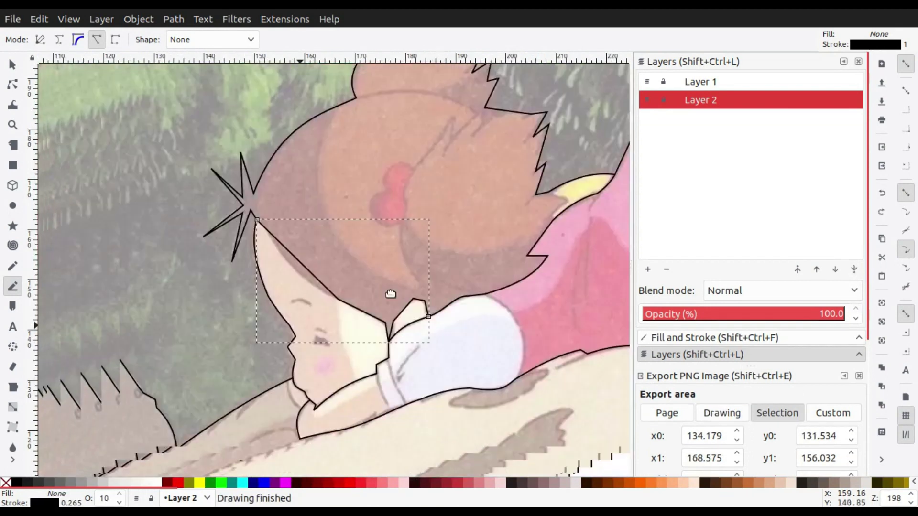
# Move the outline's top corner node onto the hair edge
pyautogui.press('n')
pyautogui.scroll(2, 279, 224)
pyautogui.scroll(4, 258, 227)
pyautogui.click(263, 238)
pyautogui.moveTo(263, 238); pyautogui.dragTo(306, 249)
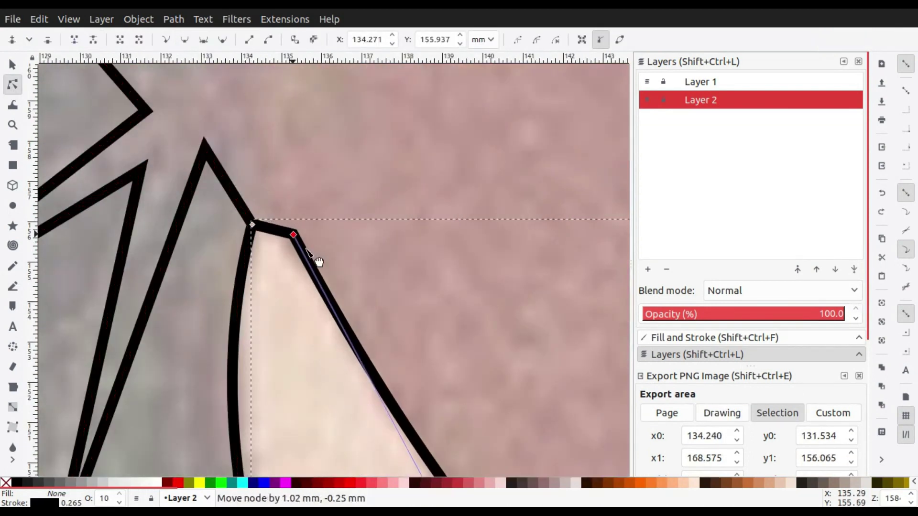
pyautogui.scroll(-3, 287, 254)
pyautogui.scroll(2, 241, 239)
# Bend the outline segments into curves following the hairline and nudge a node near the spike
pyautogui.moveTo(323, 292); pyautogui.dragTo(334, 282)
pyautogui.scroll(-2, 373, 228)
pyautogui.moveTo(383, 241); pyautogui.dragTo(381, 233)
pyautogui.click(403, 257)
pyautogui.scroll(-5, 414, 281)
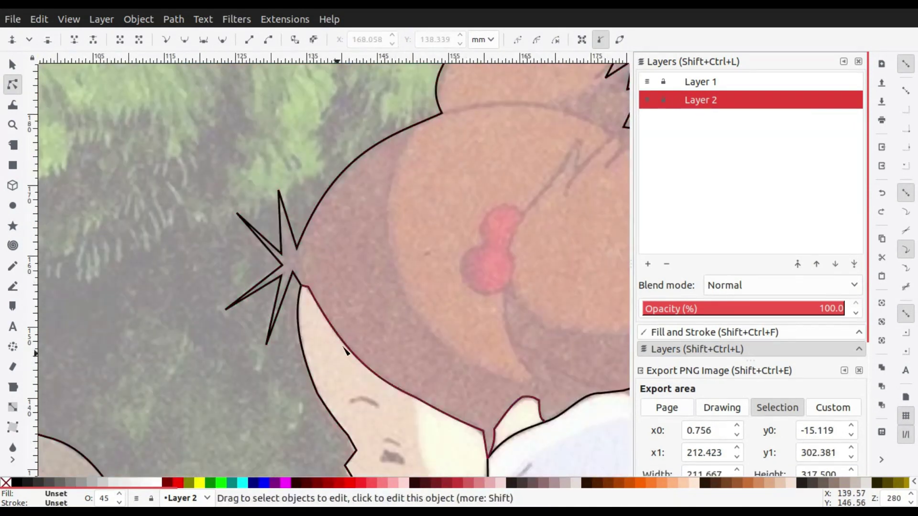
pyautogui.scroll(4, 287, 268)
pyautogui.moveTo(294, 270); pyautogui.dragTo(296, 272)
pyautogui.scroll(-3, 276, 244)
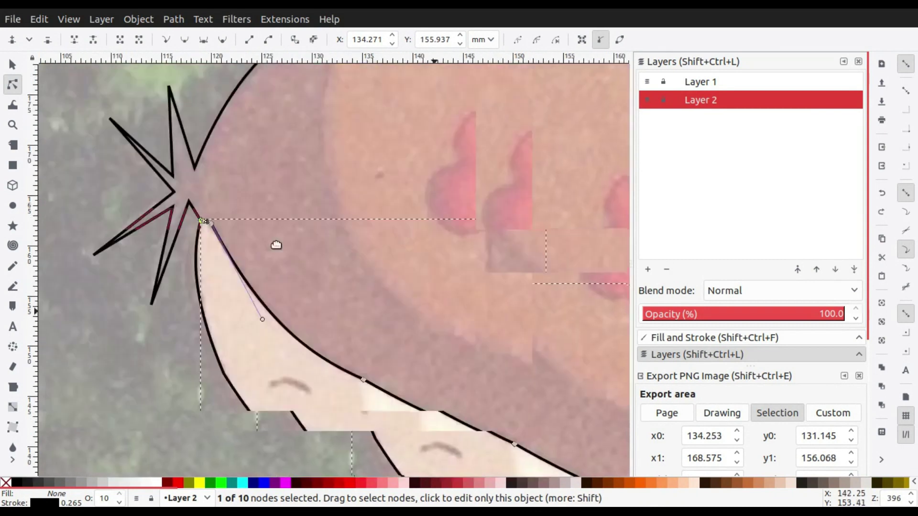
pyautogui.scroll(-2, 277, 244)
pyautogui.scroll(-1, 277, 244)
pyautogui.click(10, 288)
# Trace the spiky back hair tuft beside the bow with a zigzag Pen outline, then show the window overview
pyautogui.scroll(5, 344, 201)
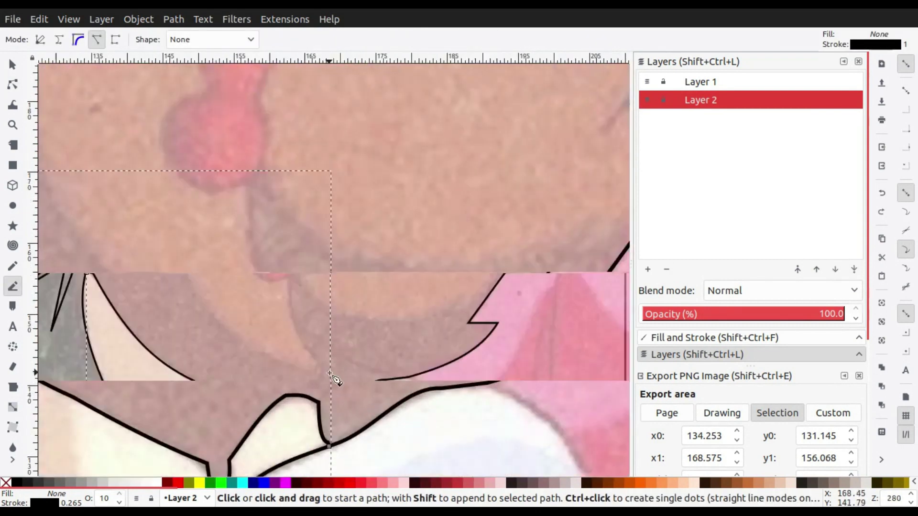
pyautogui.scroll(-3, 332, 377)
pyautogui.click(13, 287)
pyautogui.click(333, 375)
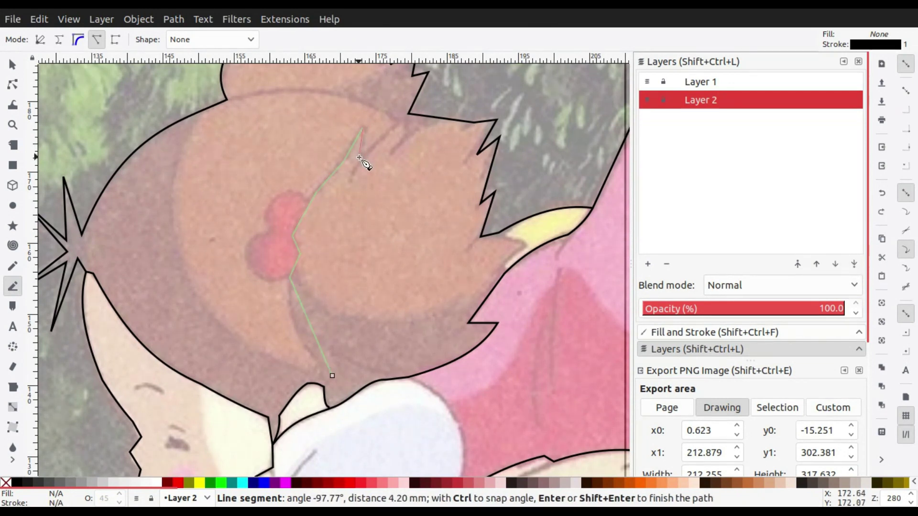
pyautogui.click(406, 115)
pyautogui.click(392, 151)
pyautogui.click(457, 113)
pyautogui.click(497, 120)
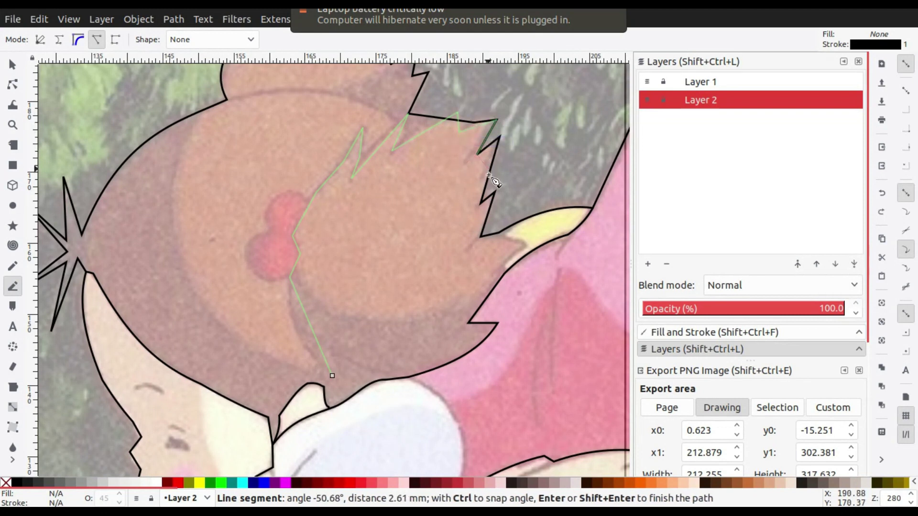
pyautogui.click(477, 155)
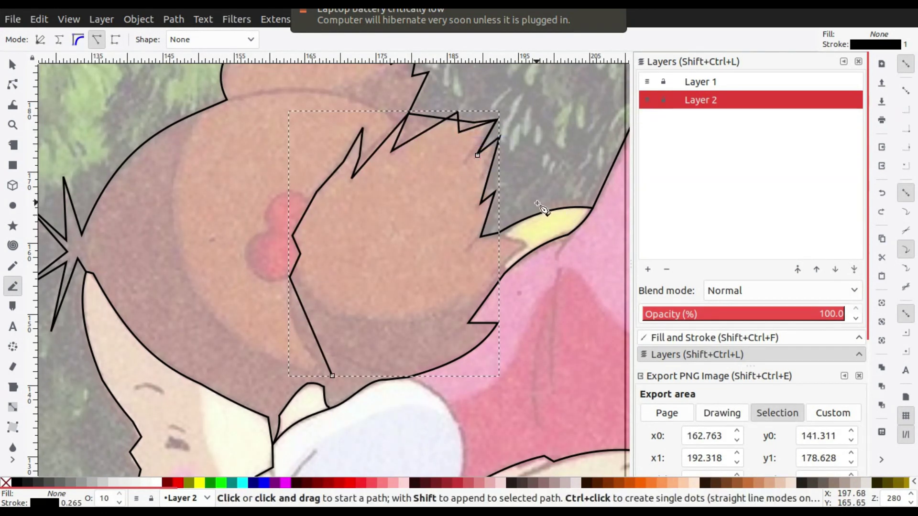
pyautogui.press('super')
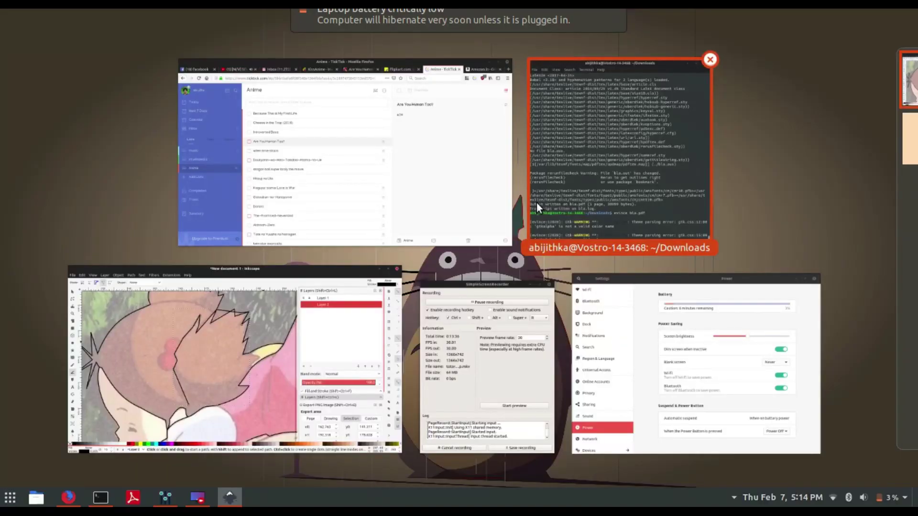
# Back in Inkscape, curve a hair tuft segment and shift a tuft node left
pyautogui.click(309, 326)
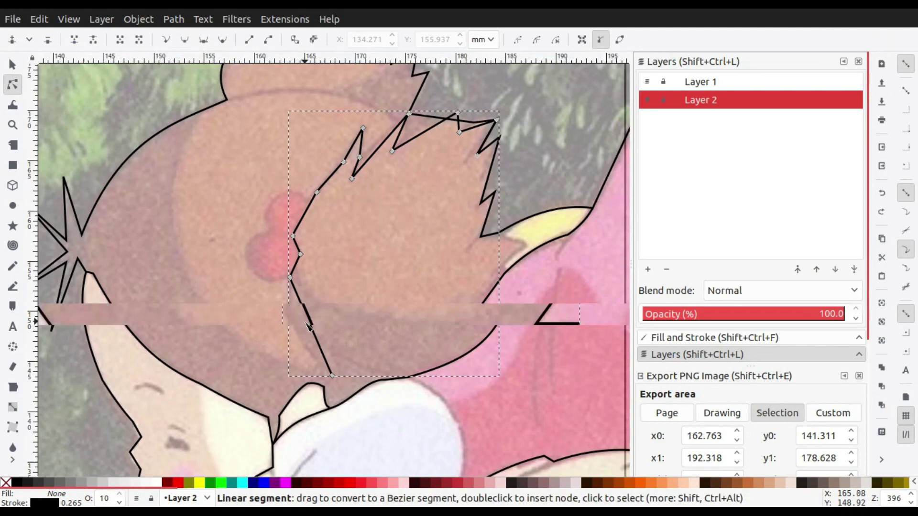
pyautogui.scroll(1, 308, 326)
pyautogui.scroll(1, 308, 326)
pyautogui.scroll(1, 307, 329)
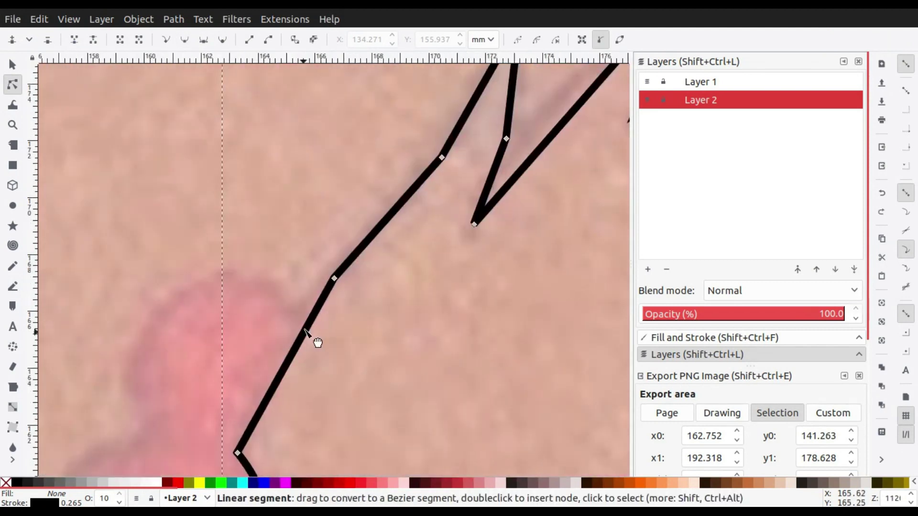
pyautogui.scroll(-3, 378, 243)
pyautogui.scroll(2, 446, 287)
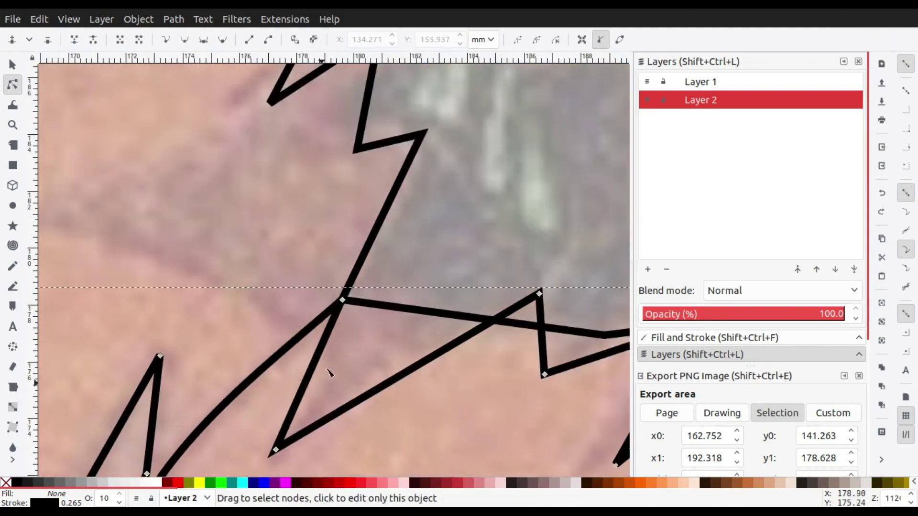
pyautogui.click(314, 205)
pyautogui.moveTo(314, 205); pyautogui.dragTo(306, 225)
pyautogui.moveTo(440, 217)
pyautogui.mouseDown()
pyautogui.moveTo(424, 210)
pyautogui.moveTo(388, 234)
pyautogui.mouseUp()
# Draw a two-point Pen line across the hair and bend it into a curve
pyautogui.click(700, 100)
pyautogui.scroll(-3, 335, 263)
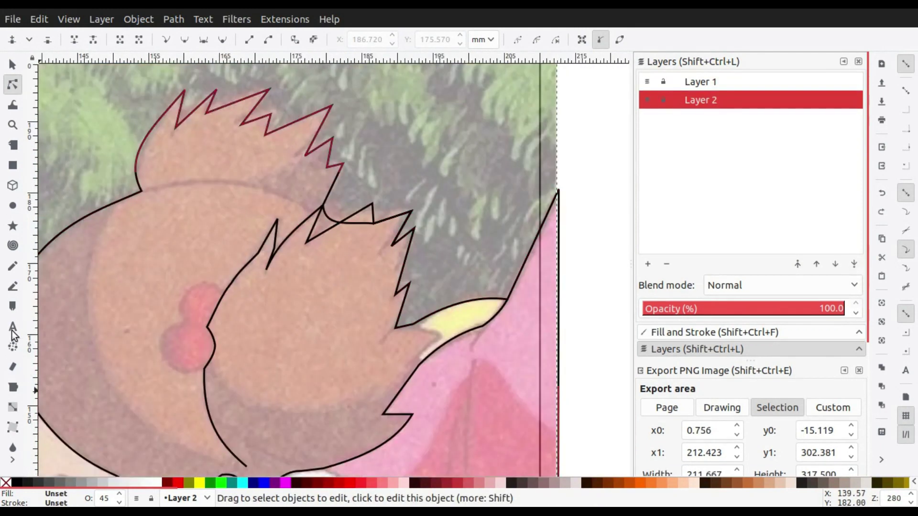
pyautogui.click(12, 286)
pyautogui.doubleClick(311, 212)
pyautogui.press('n')
pyautogui.moveTo(263, 198); pyautogui.dragTo(229, 190)
# Smooth the new hair-edge curve by reshaping both ends, then hide the reference photo
pyautogui.scroll(3, 255, 241)
pyautogui.click(254, 242)
pyautogui.click(119, 263)
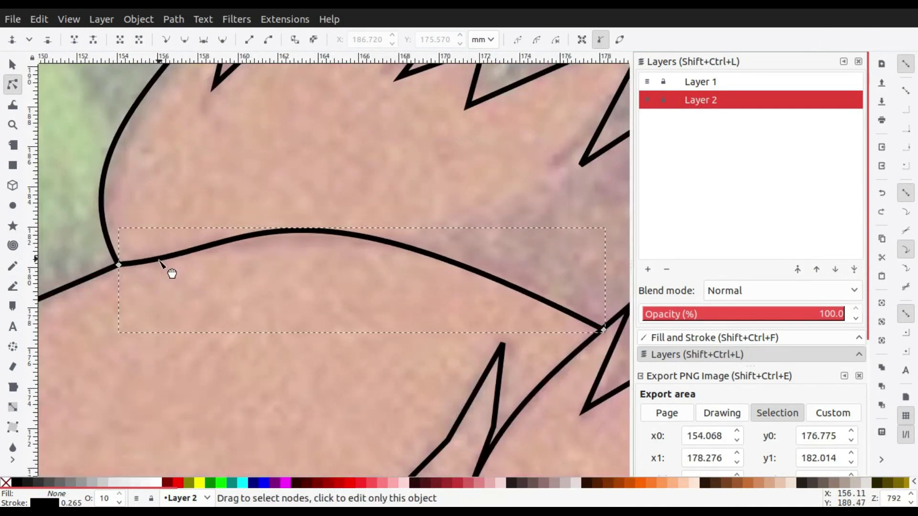
pyautogui.moveTo(278, 163); pyautogui.dragTo(439, 184)
pyautogui.moveTo(250, 254)
pyautogui.mouseDown()
pyautogui.moveTo(213, 220)
pyautogui.moveTo(225, 239)
pyautogui.mouseUp()
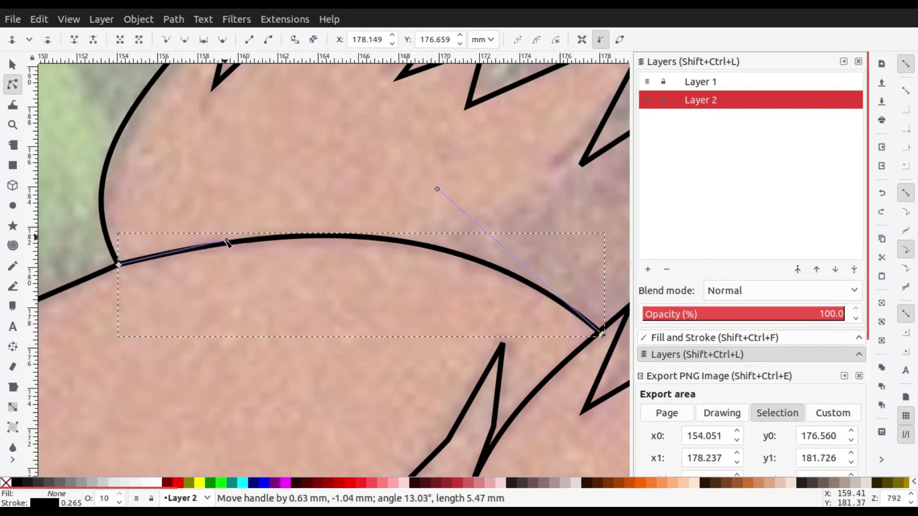
pyautogui.scroll(-4, 340, 301)
pyautogui.scroll(-1, 167, 272)
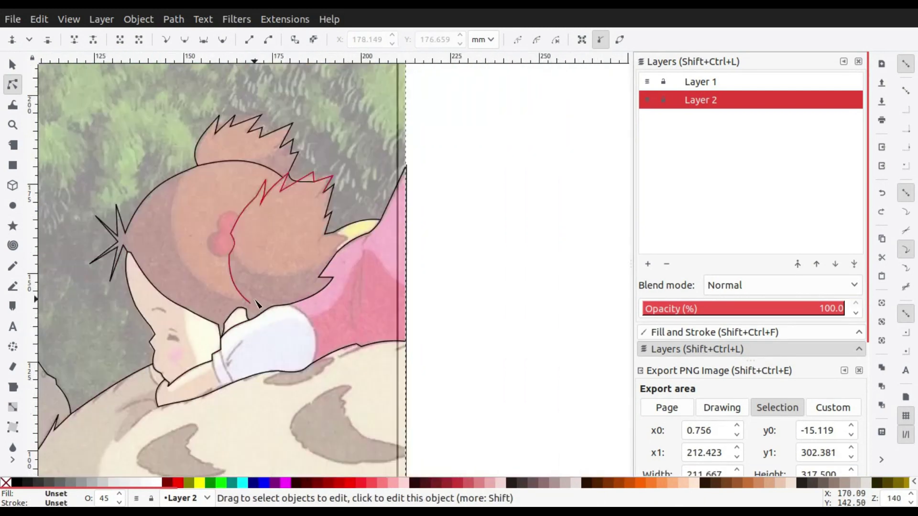
pyautogui.scroll(-1, 167, 272)
pyautogui.click(649, 100)
# Toggle the reference photo on and off while selecting the hair outline paths to inspect them
pyautogui.click(647, 100)
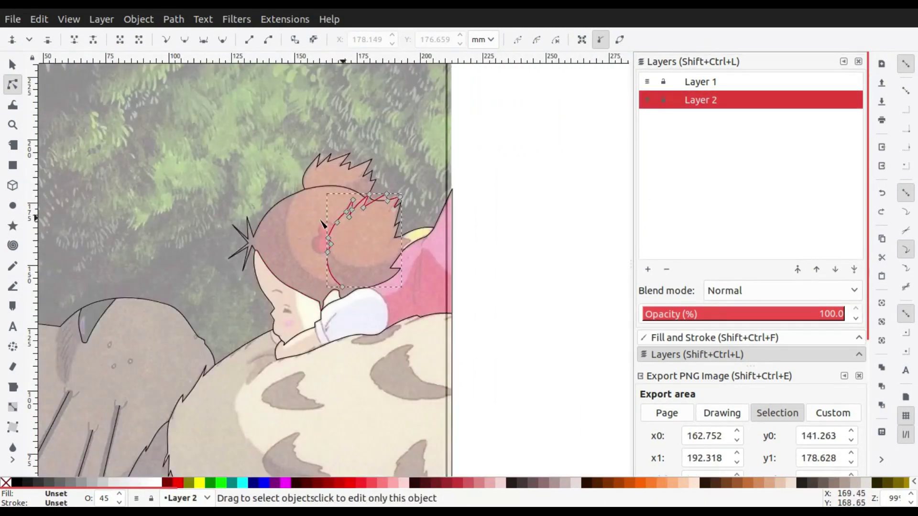
pyautogui.press('s')
pyautogui.click(377, 229)
pyautogui.press('Escape')
pyautogui.click(348, 268)
pyautogui.click(504, 314)
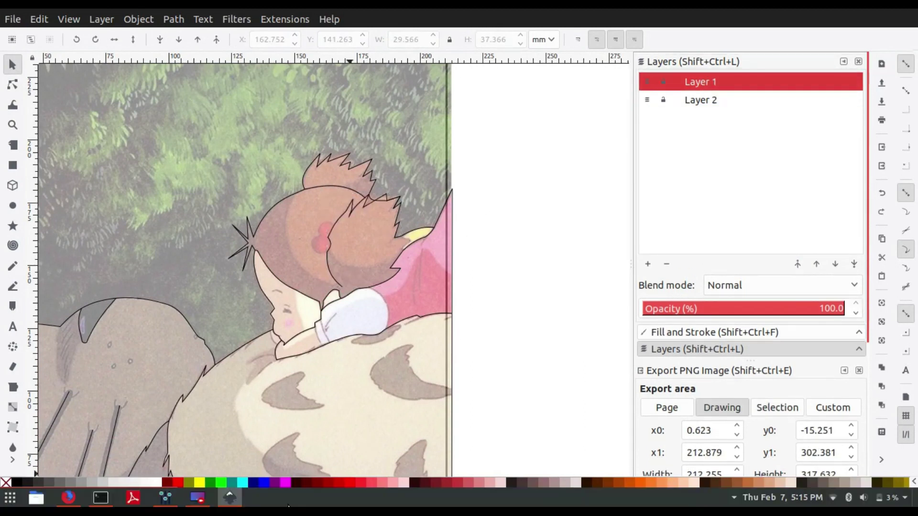
pyautogui.click(647, 100)
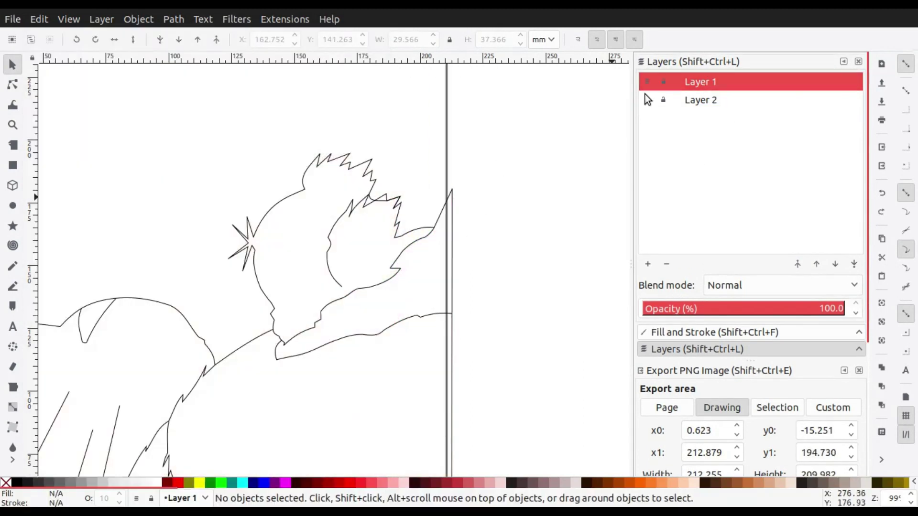
pyautogui.click(646, 100)
pyautogui.scroll(5, 419, 230)
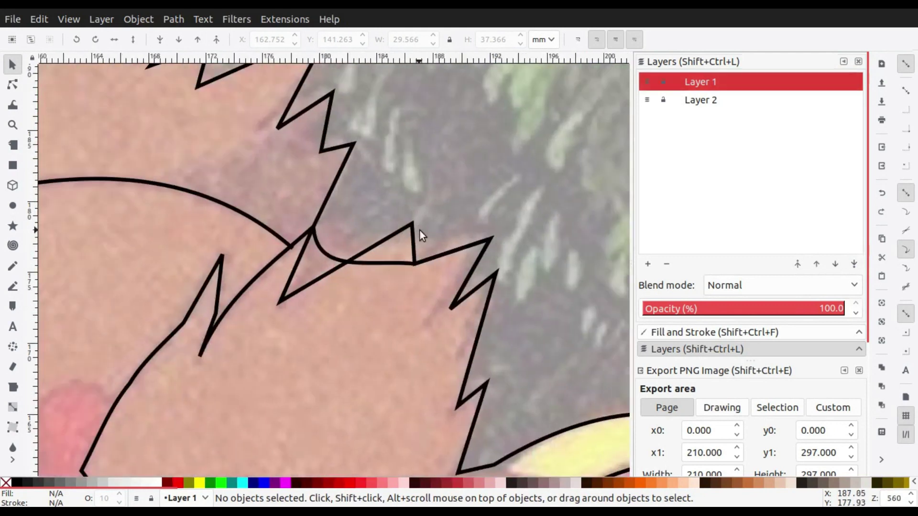
# Pull the hair curve's end node onto the zigzag and delete the stray node and its segments
pyautogui.press('n')
pyautogui.click(646, 99)
pyautogui.scroll(-1, 449, 220)
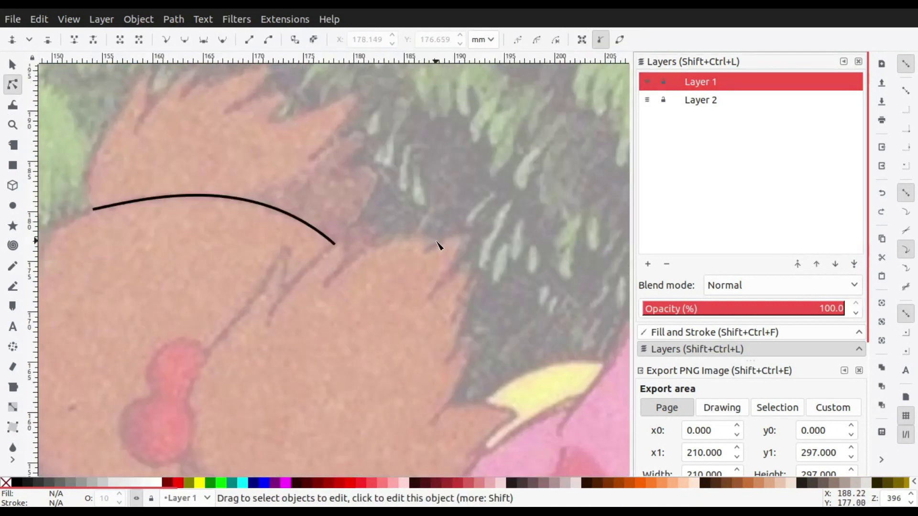
pyautogui.click(648, 82)
pyautogui.scroll(3, 360, 244)
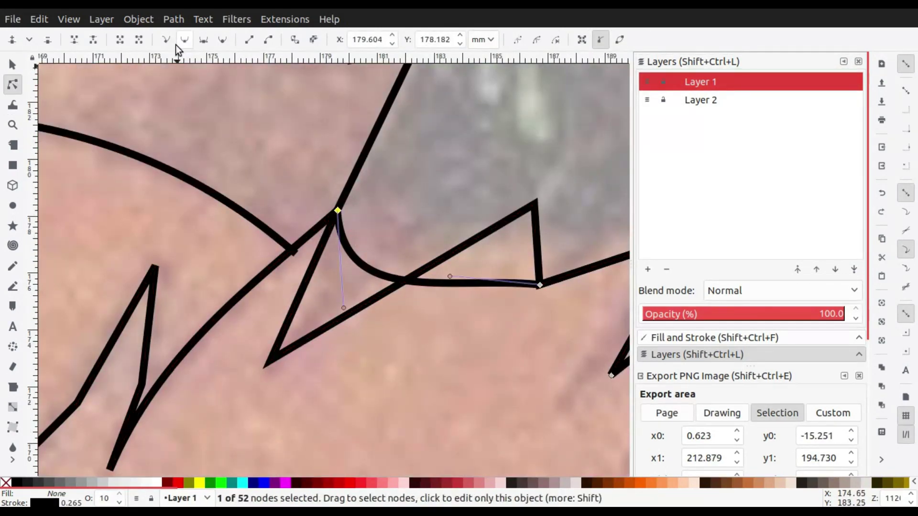
pyautogui.moveTo(338, 211)
pyautogui.mouseDown()
pyautogui.moveTo(376, 253)
pyautogui.moveTo(371, 268)
pyautogui.moveTo(424, 236)
pyautogui.mouseUp()
pyautogui.scroll(-3, 439, 268)
pyautogui.scroll(3, 435, 279)
pyautogui.scroll(-1, 488, 258)
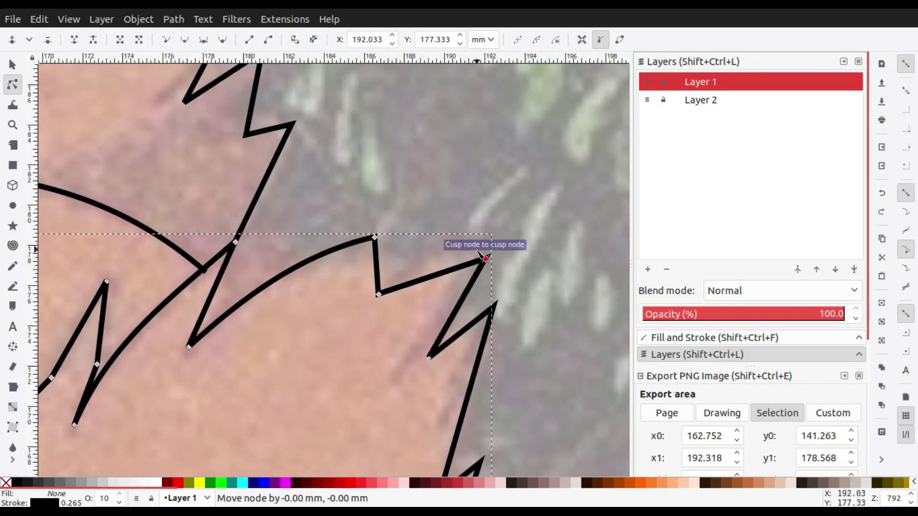
pyautogui.press('Delete')
pyautogui.press('Delete')
# Reposition the zigzag hair-tuft points, snapping one onto the curve's end
pyautogui.click(487, 257)
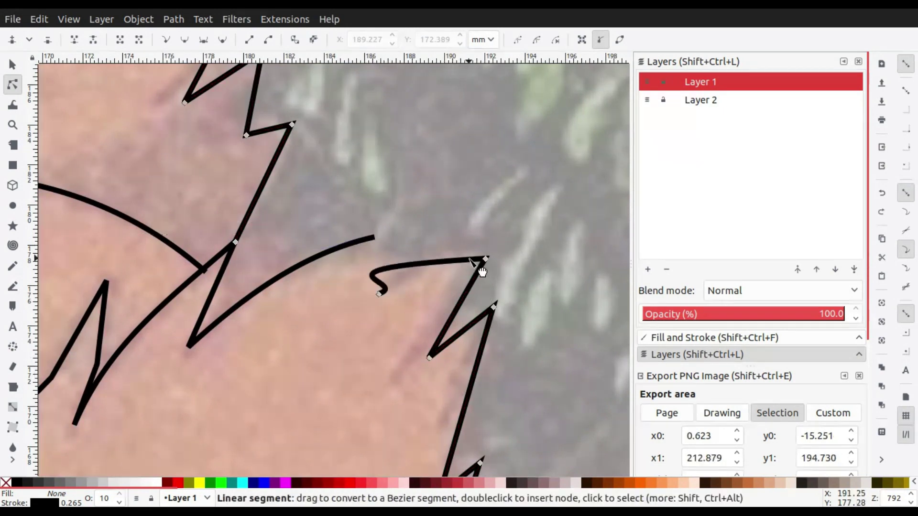
pyautogui.moveTo(483, 260); pyautogui.dragTo(462, 254)
pyautogui.moveTo(430, 358); pyautogui.dragTo(394, 378)
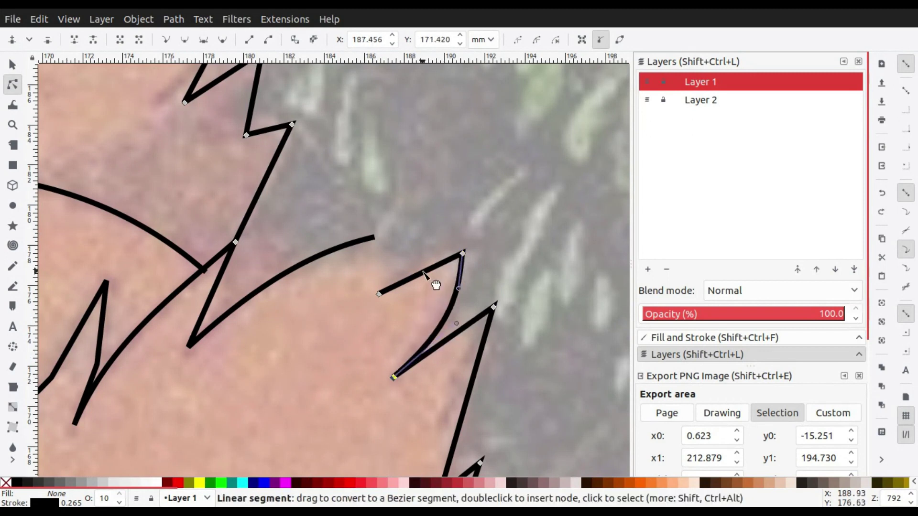
pyautogui.scroll(3, 390, 289)
pyautogui.moveTo(389, 308); pyautogui.dragTo(371, 316)
pyautogui.scroll(-3, 370, 315)
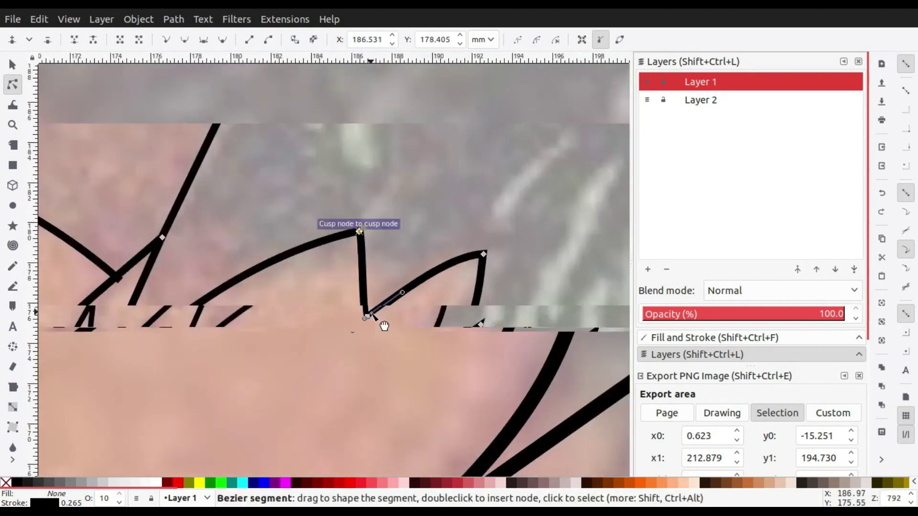
pyautogui.scroll(3, 364, 252)
pyautogui.moveTo(365, 252); pyautogui.dragTo(347, 322)
# Toggle the outline and reference layers to compare, ending with line art over the visible photo
pyautogui.click(417, 361)
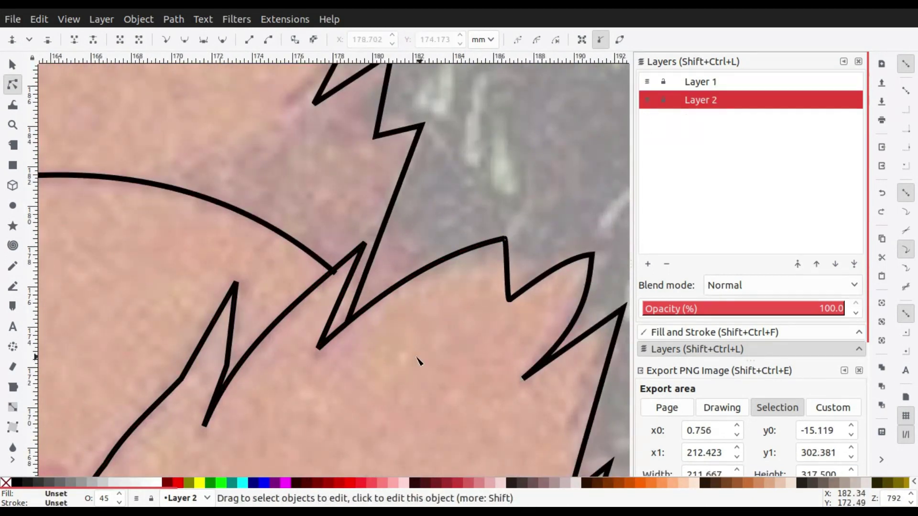
pyautogui.scroll(-5, 418, 361)
pyautogui.click(648, 82)
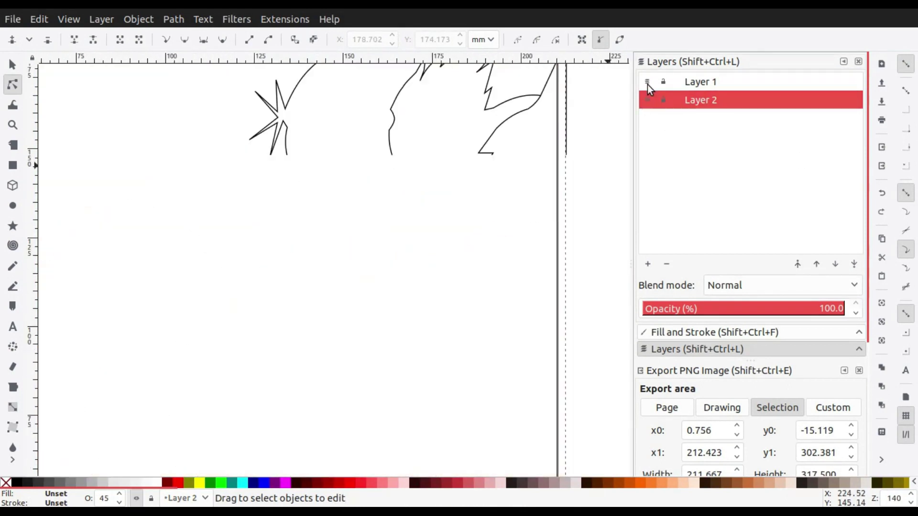
pyautogui.scroll(5, 388, 298)
pyautogui.click(388, 298)
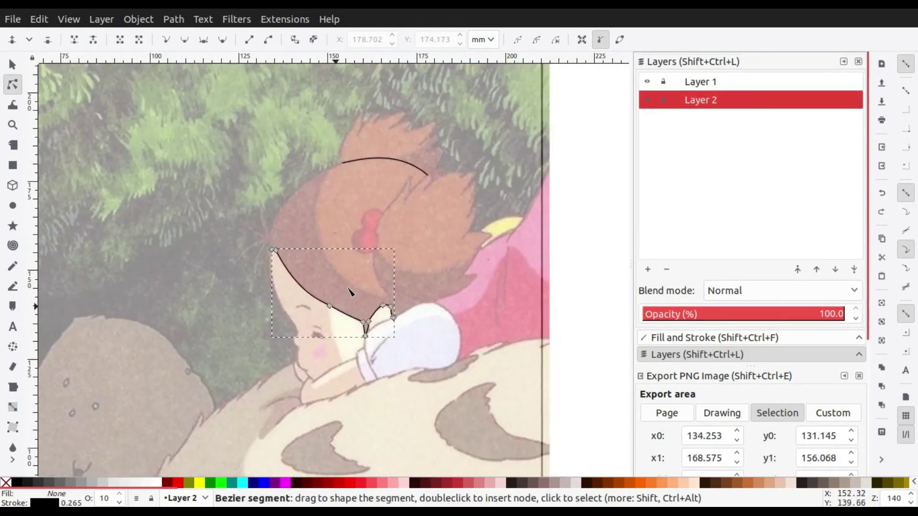
pyautogui.click(689, 86)
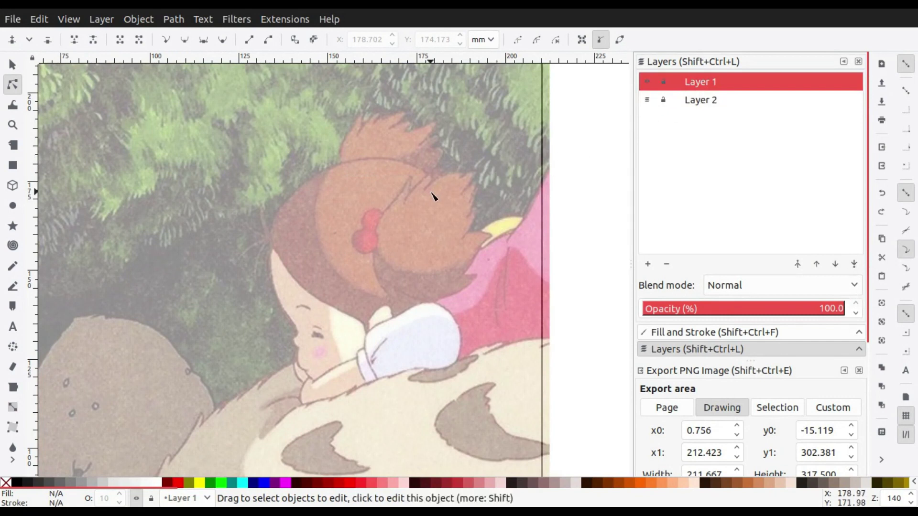
pyautogui.click(648, 82)
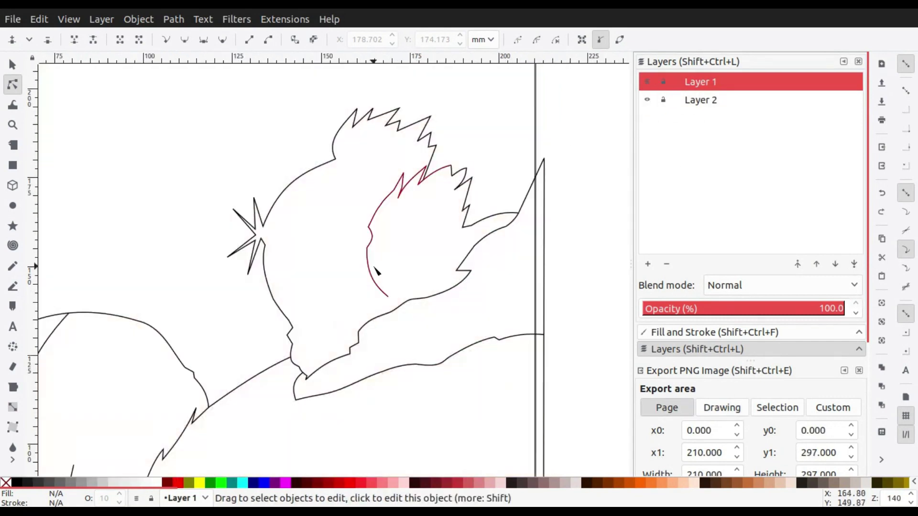
pyautogui.click(399, 177)
pyautogui.press('Escape')
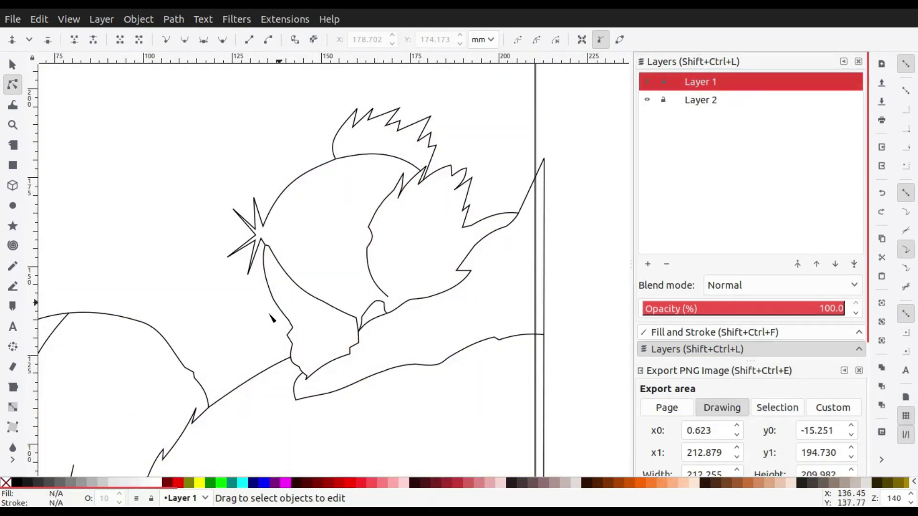
pyautogui.scroll(-3, 343, 233)
pyautogui.click(647, 100)
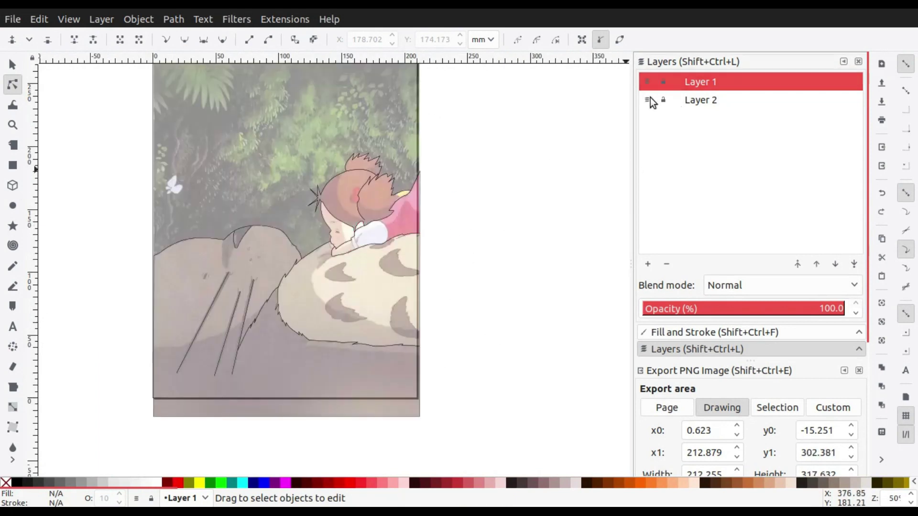
pyautogui.scroll(4, 344, 200)
pyautogui.scroll(2, 435, 293)
# Draw an ellipse over the hair bobble with no fill and opacity 100
pyautogui.click(13, 206)
pyautogui.moveTo(308, 264)
pyautogui.mouseDown()
pyautogui.moveTo(373, 319)
pyautogui.moveTo(355, 318)
pyautogui.mouseUp()
pyautogui.click(5, 483)
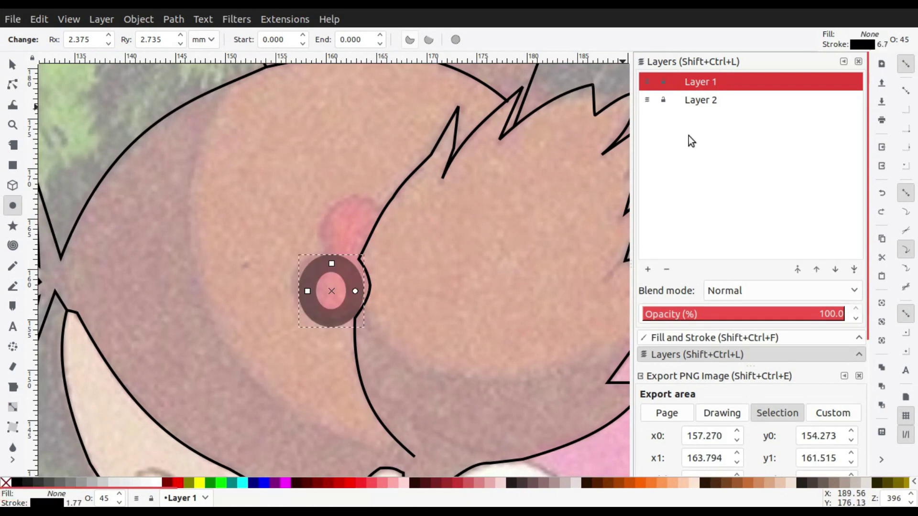
pyautogui.scroll(-5, 871, 293)
pyautogui.click(758, 285)
pyautogui.scroll(2, 736, 191)
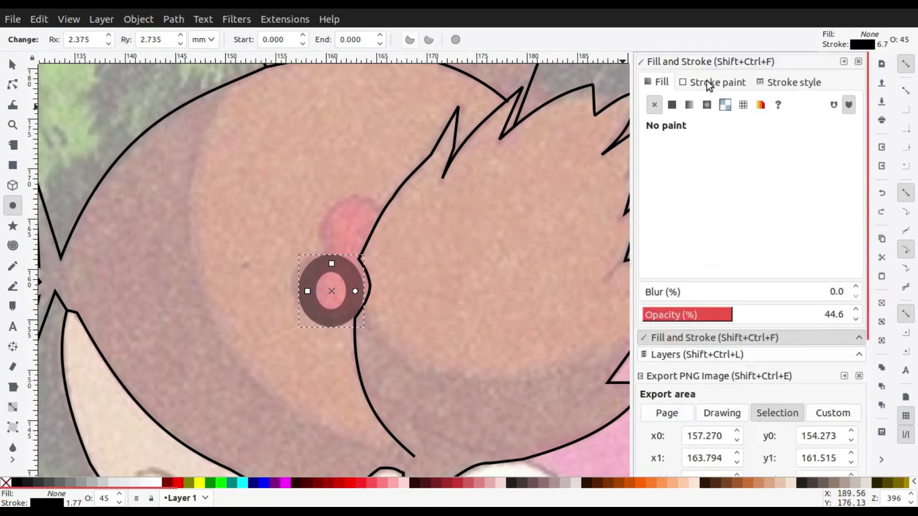
pyautogui.click(711, 82)
pyautogui.moveTo(744, 320); pyautogui.dragTo(845, 316)
pyautogui.click(789, 82)
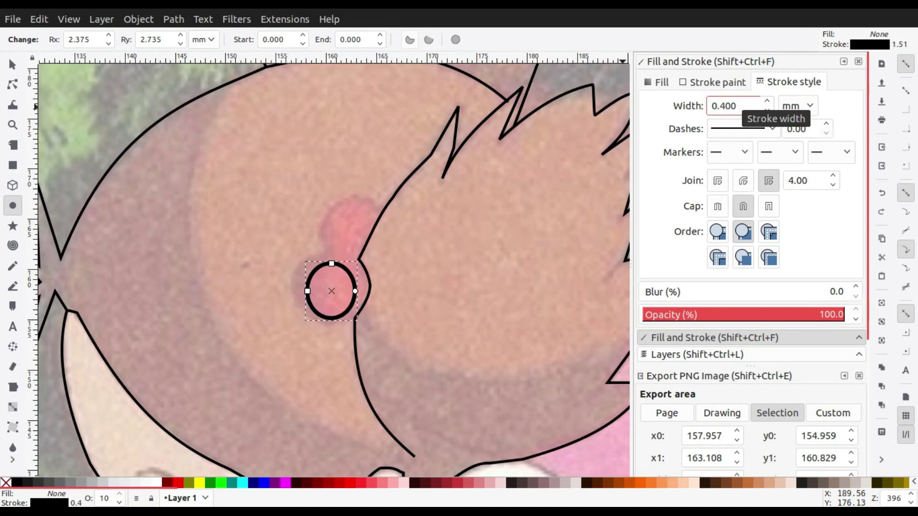
# Scale and reshape the ellipse into a near circle covering the bobble
pyautogui.click(13, 64)
pyautogui.scroll(2, 269, 308)
pyautogui.moveTo(434, 311)
pyautogui.mouseDown()
pyautogui.moveTo(512, 341)
pyautogui.moveTo(482, 351)
pyautogui.mouseUp()
pyautogui.click(470, 325)
pyautogui.moveTo(460, 303); pyautogui.dragTo(487, 348)
pyautogui.click(487, 343)
pyautogui.click(437, 328)
pyautogui.moveTo(425, 324); pyautogui.dragTo(417, 330)
pyautogui.click(479, 256)
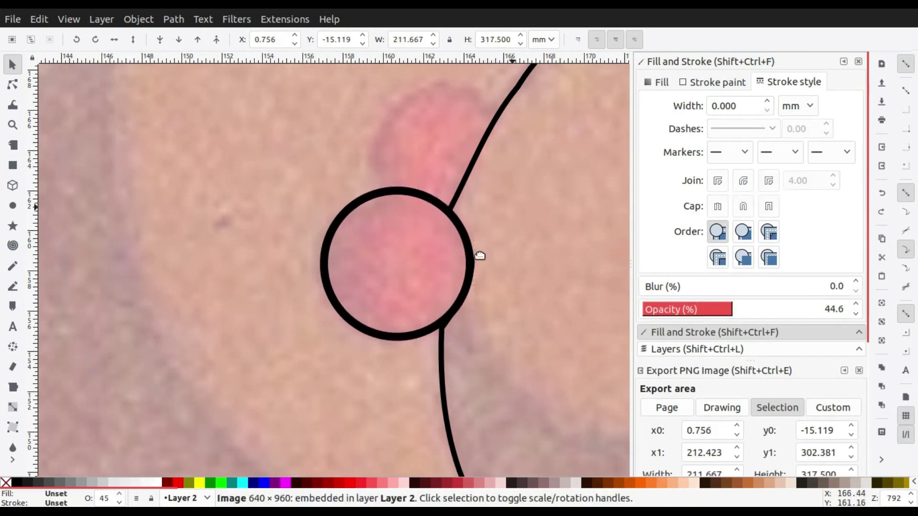
pyautogui.click(400, 261)
# On the outline layer, draw the upper bobble shape and bend its first segment into a curve
pyautogui.press('p')
pyautogui.click(699, 355)
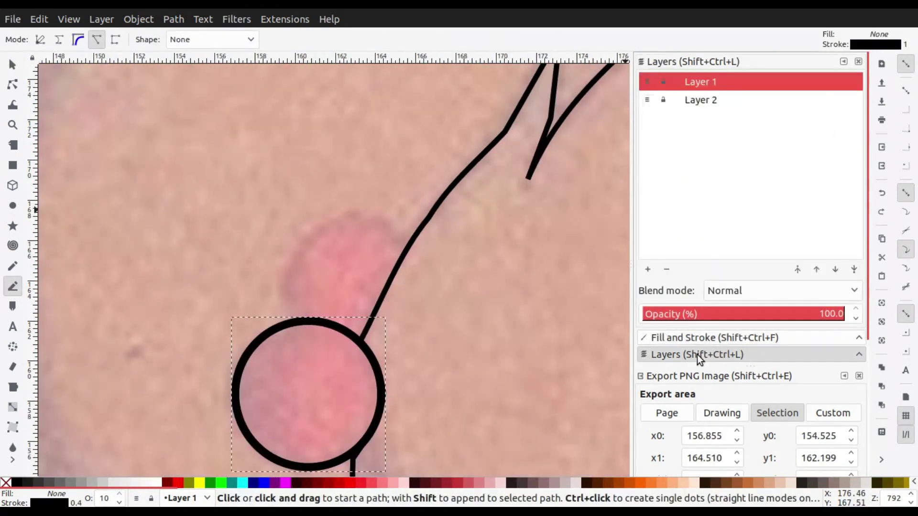
pyautogui.click(299, 324)
pyautogui.click(374, 220)
pyautogui.doubleClick(405, 249)
pyautogui.press('n')
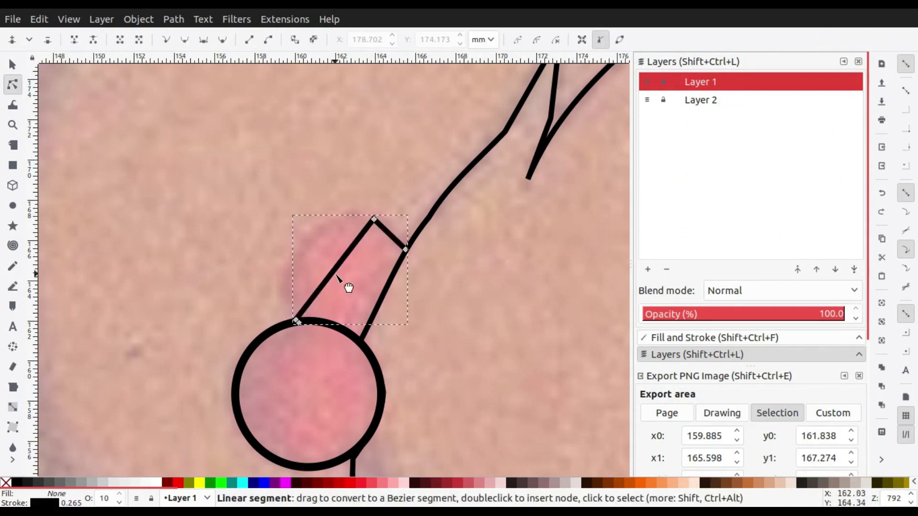
pyautogui.moveTo(344, 282); pyautogui.dragTo(306, 250)
# Give the bobble circle a 0.2 mm stroke width
pyautogui.press('s')
pyautogui.click(299, 322)
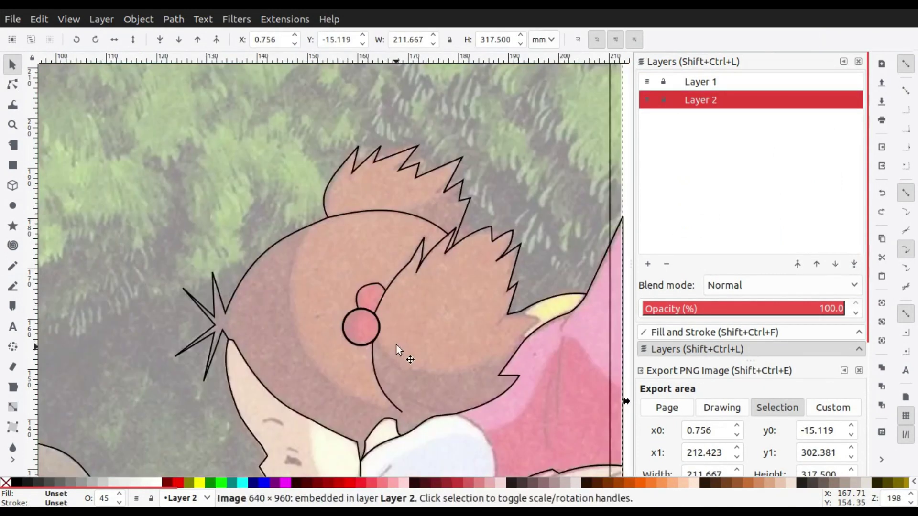
pyautogui.scroll(-3, 456, 250)
pyautogui.click(717, 340)
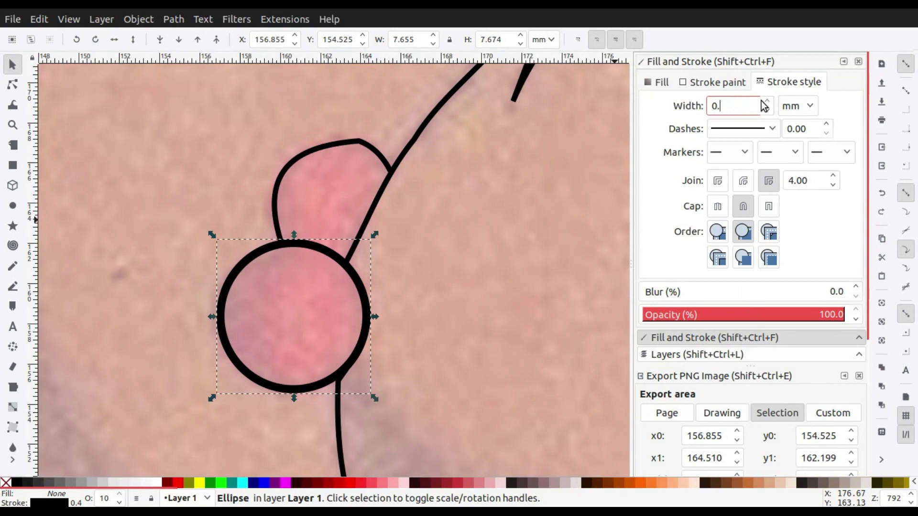
pyautogui.write('2')
pyautogui.press('Return')
pyautogui.press('Return')
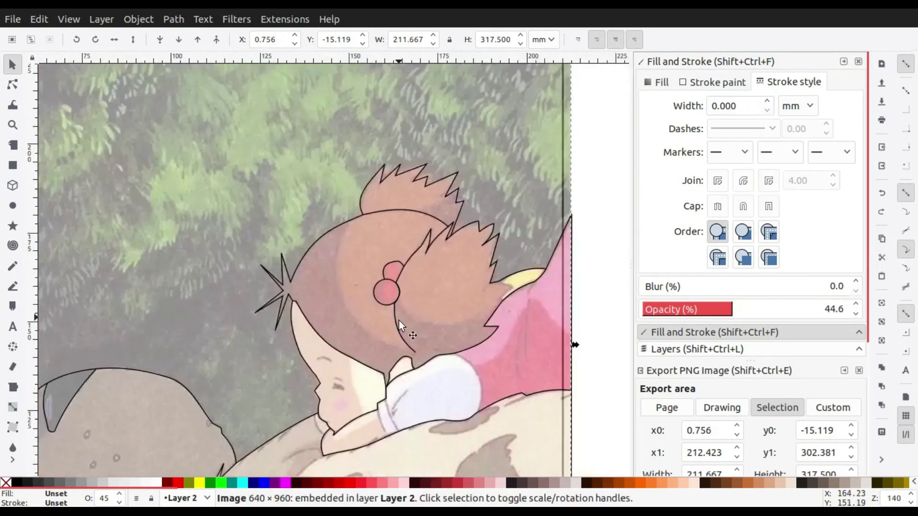
pyautogui.scroll(-3, 398, 321)
pyautogui.scroll(-3, 408, 225)
pyautogui.click(698, 349)
pyautogui.scroll(5, 600, 201)
pyautogui.hscroll(3, 600, 201)
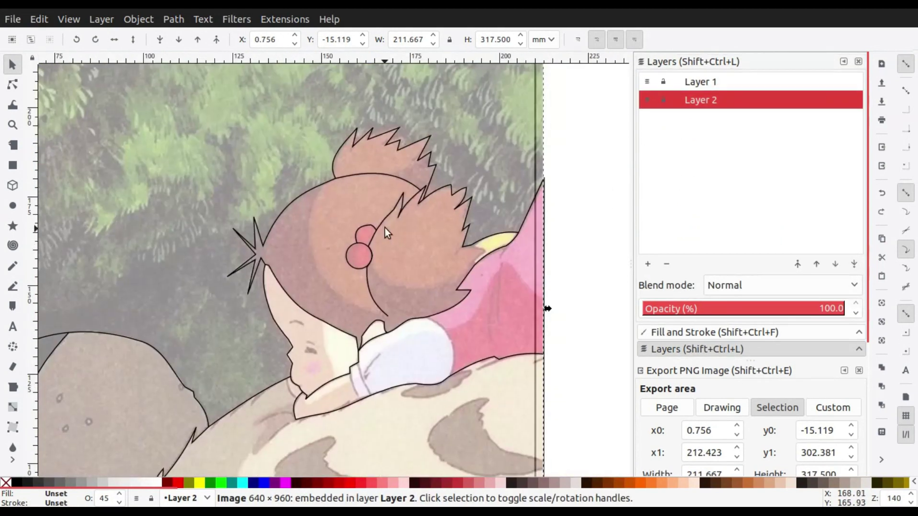
# Hide the reference image and draw an arched eyebrow on the outline layer
pyautogui.click(647, 99)
pyautogui.click(672, 82)
pyautogui.scroll(3, 298, 342)
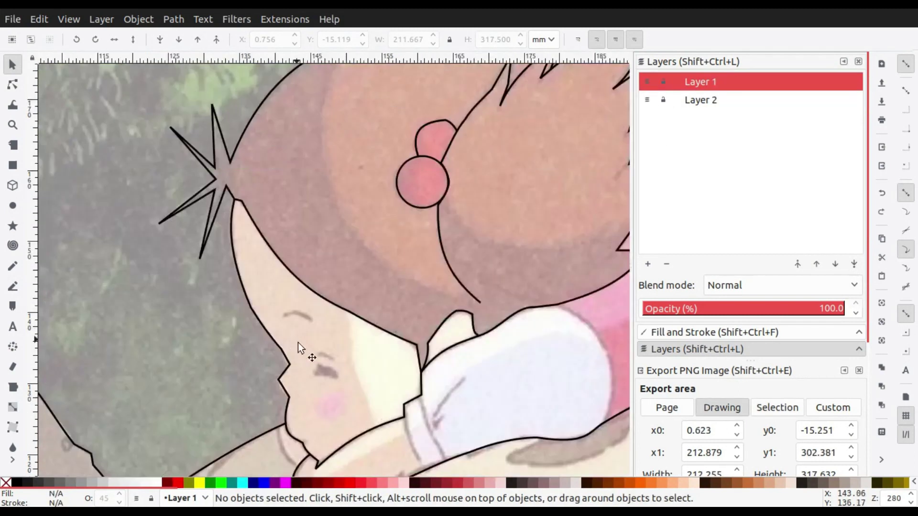
pyautogui.press('b')
pyautogui.scroll(5, 330, 244)
pyautogui.click(290, 237)
pyautogui.doubleClick(371, 255)
pyautogui.click(12, 85)
pyautogui.moveTo(330, 246); pyautogui.dragTo(348, 241)
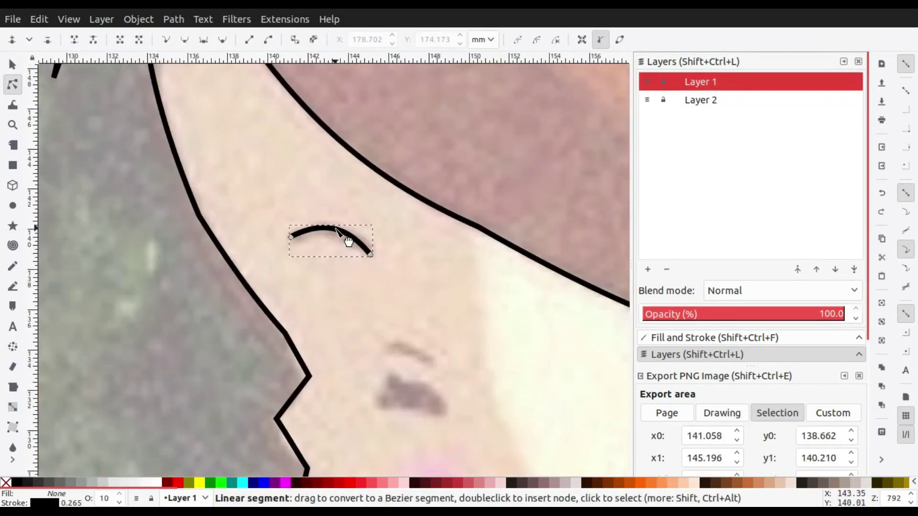
# Draw a second short eyebrow path and curve it
pyautogui.click(12, 64)
pyautogui.scroll(-4, 406, 337)
pyautogui.hscroll(3, 406, 336)
pyautogui.click(13, 267)
pyautogui.click(251, 152)
pyautogui.doubleClick(297, 167)
pyautogui.click(12, 85)
pyautogui.moveTo(273, 160); pyautogui.dragTo(271, 150)
# Trace the eye outline as a closed path
pyautogui.click(13, 287)
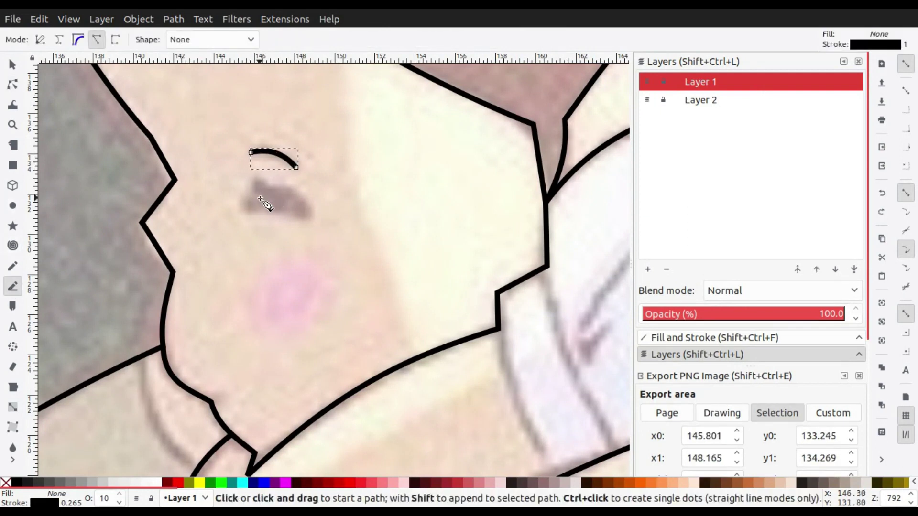
pyautogui.click(261, 195)
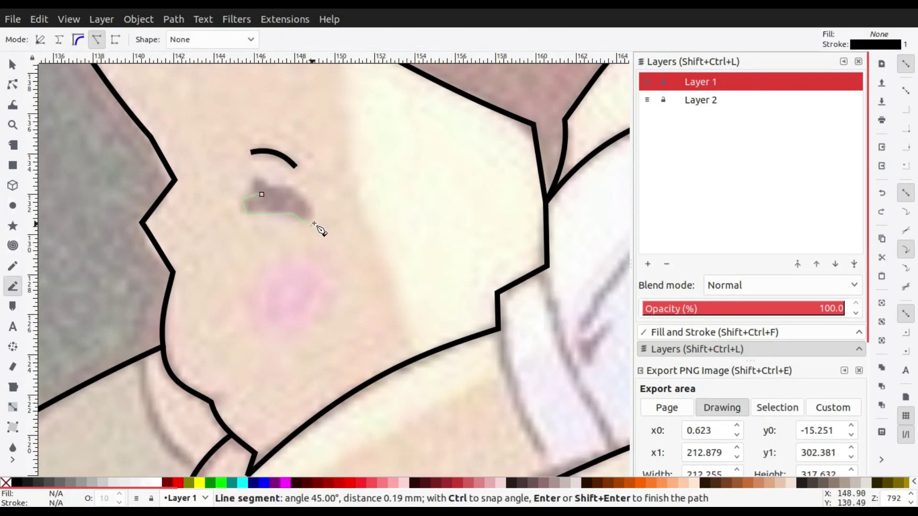
pyautogui.click(262, 194)
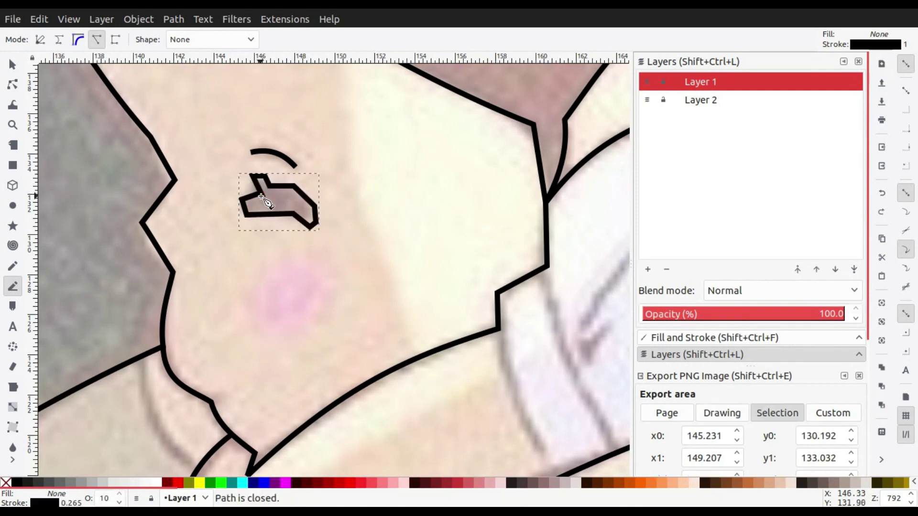
pyautogui.scroll(-3, 263, 196)
# Reshape the chin outline into a smoother curve by moving its nodes and handles
pyautogui.press('n')
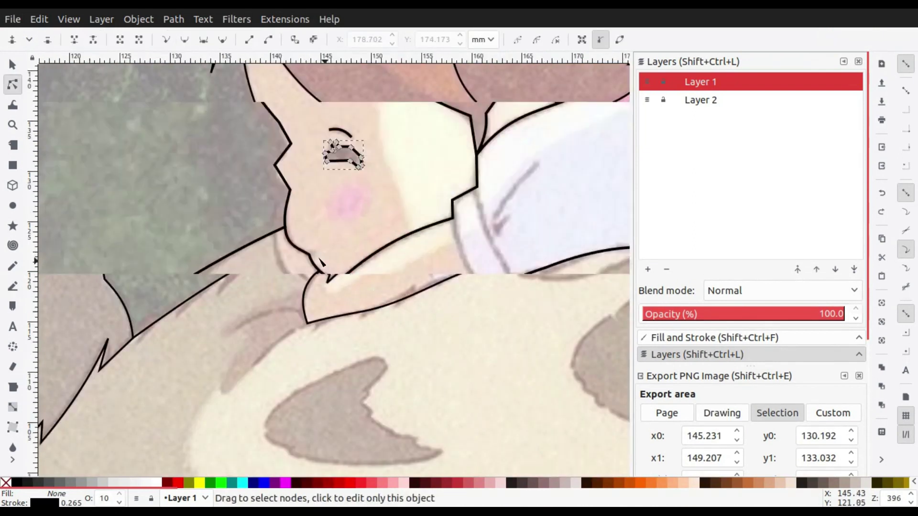
pyautogui.click(325, 263)
pyautogui.scroll(6, 326, 263)
pyautogui.moveTo(339, 310); pyautogui.dragTo(261, 315)
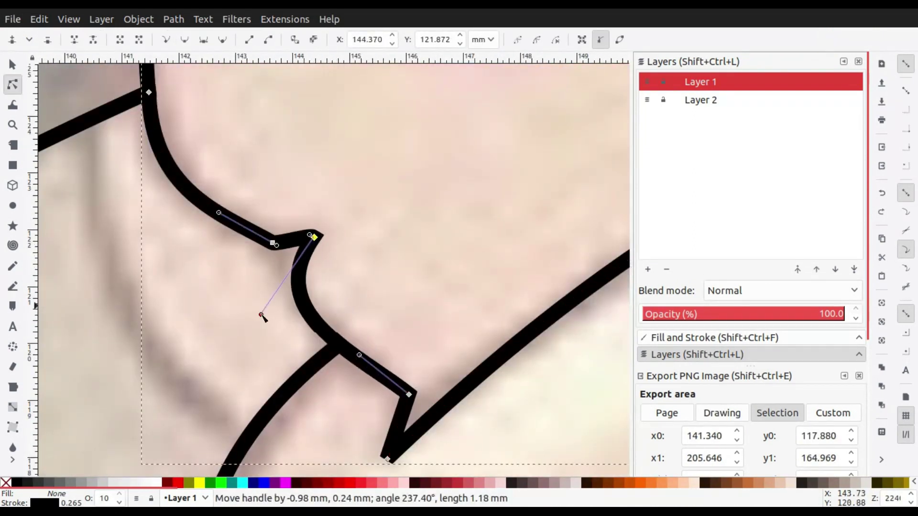
pyautogui.scroll(2, 315, 240)
pyautogui.moveTo(334, 219); pyautogui.dragTo(322, 187)
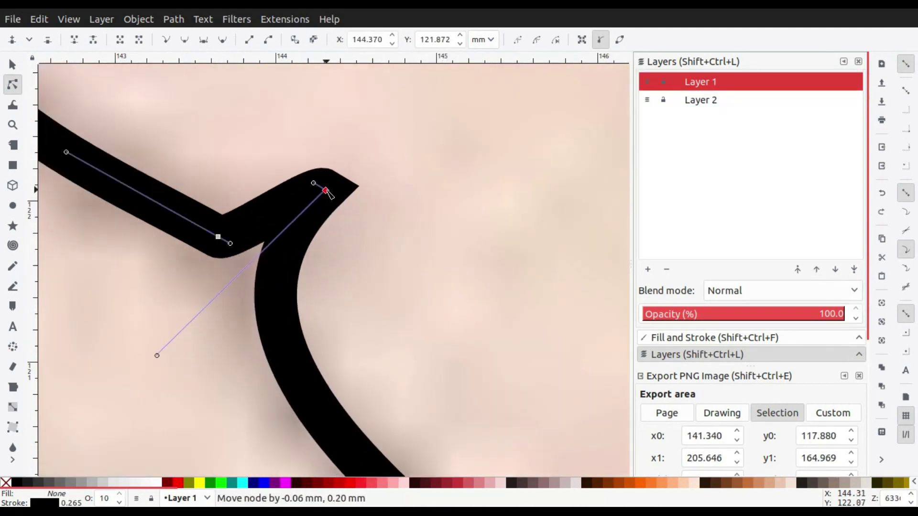
pyautogui.scroll(-4, 285, 251)
pyautogui.moveTo(285, 251); pyautogui.dragTo(283, 243)
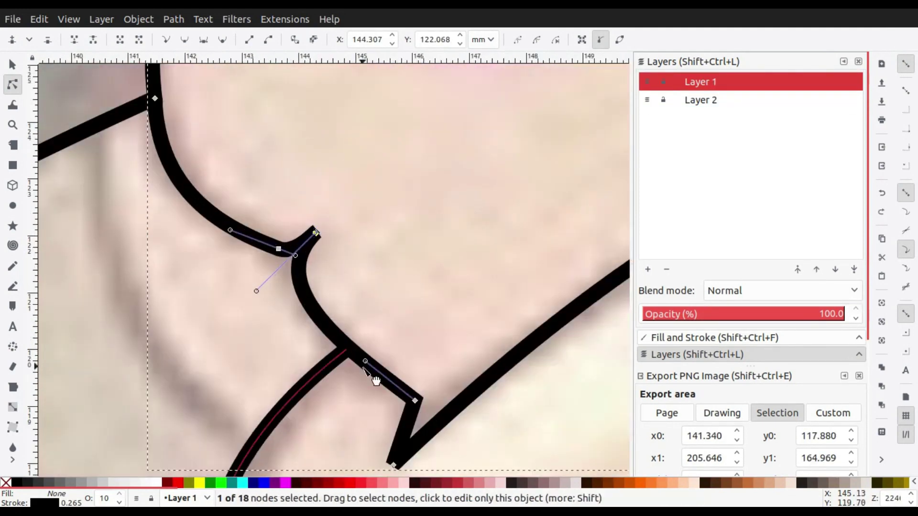
pyautogui.click(365, 260)
pyautogui.scroll(-4, 348, 312)
pyautogui.scroll(-3, 348, 312)
# Toggle the reference image to compare outlines, leaving it visible
pyautogui.click(647, 100)
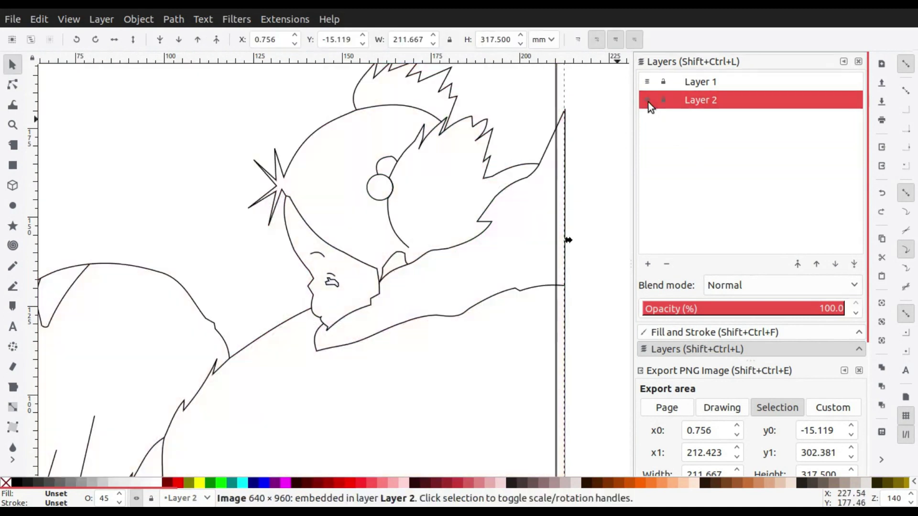
pyautogui.click(648, 100)
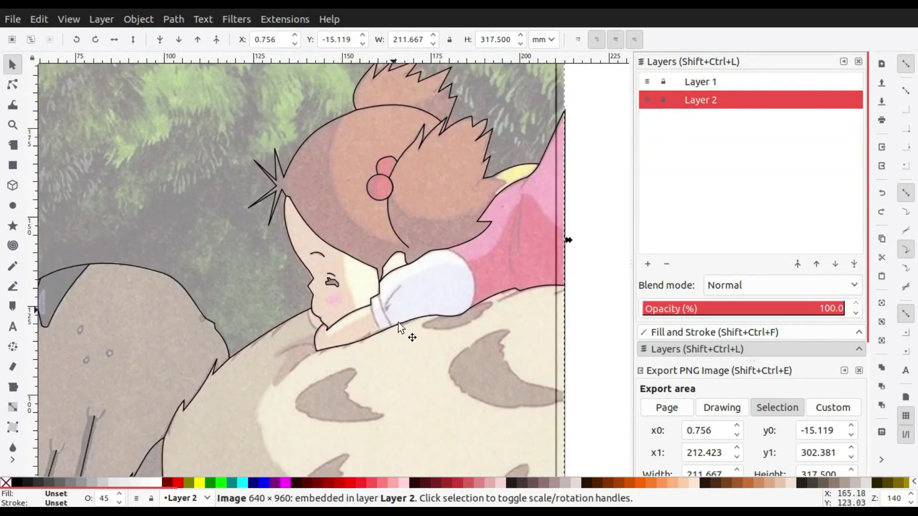
pyautogui.click(647, 99)
pyautogui.scroll(-2, 394, 210)
pyautogui.scroll(2, 394, 210)
pyautogui.hscroll(-1, 394, 210)
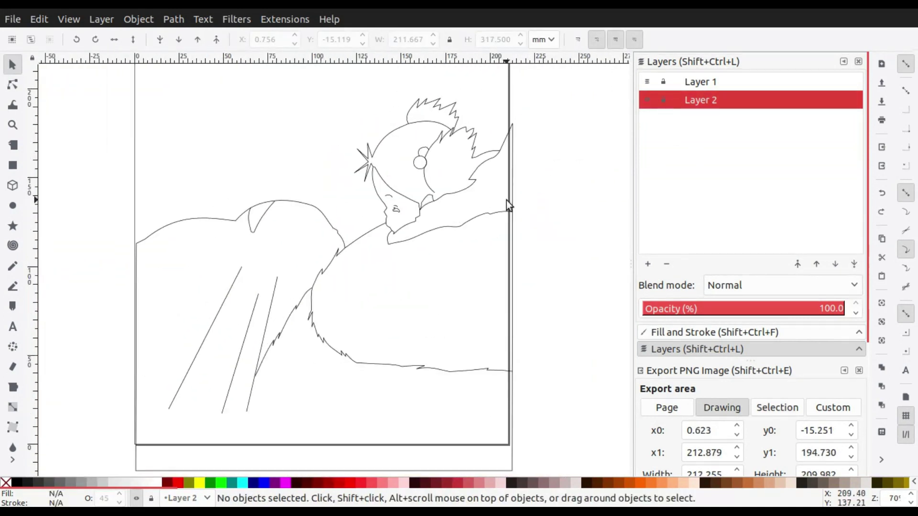
pyautogui.click(647, 100)
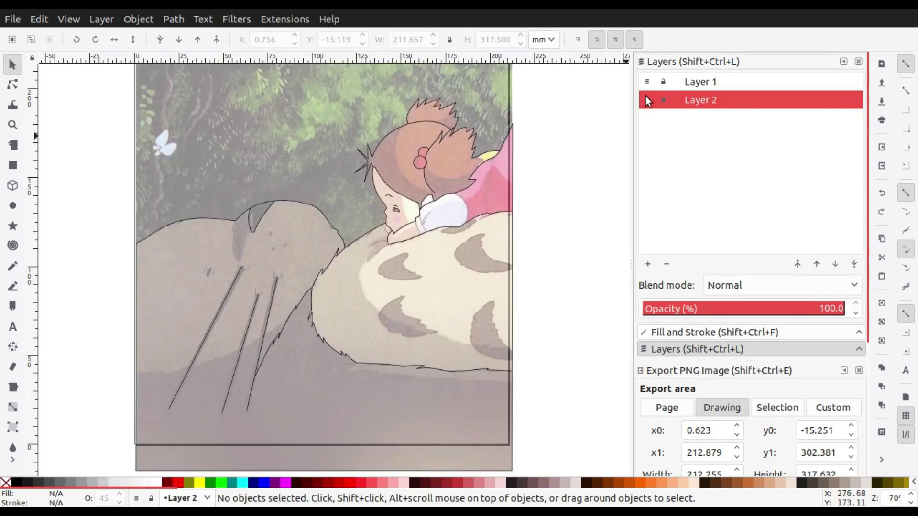
# Draw a short new pen line near the girl's arm
pyautogui.click(13, 287)
pyautogui.scroll(5, 420, 229)
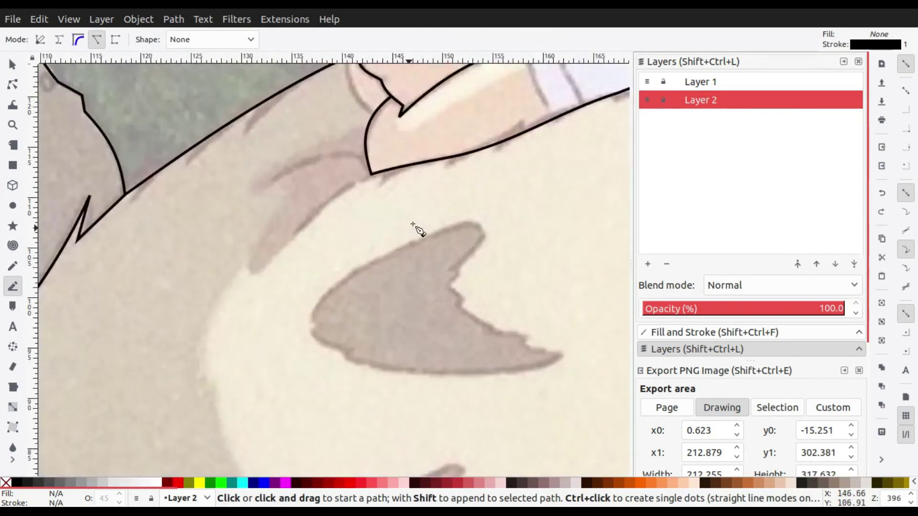
pyautogui.click(219, 340)
pyautogui.doubleClick(295, 284)
pyautogui.scroll(3, 103, 222)
pyautogui.hscroll(3, 103, 223)
# Pull the outline under the girl's arm down into a zigzag notch
pyautogui.press('n')
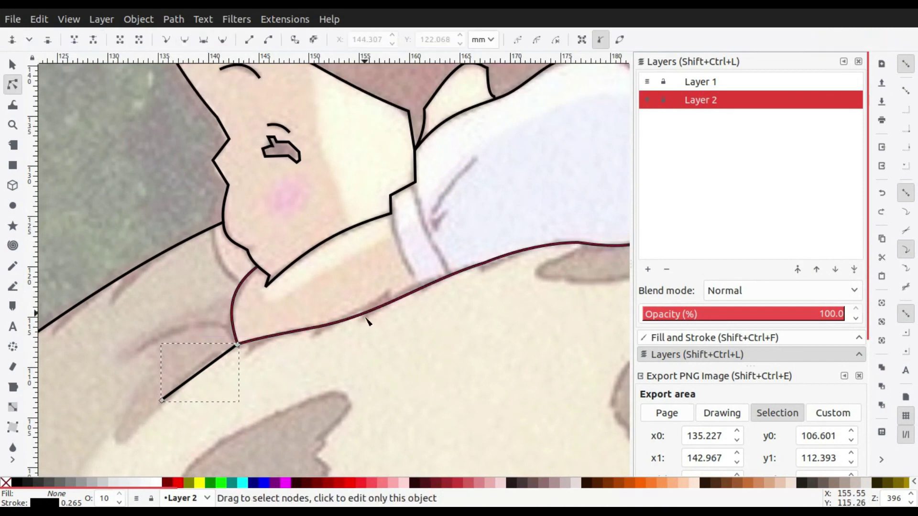
pyautogui.scroll(3, 392, 306)
pyautogui.click(391, 270)
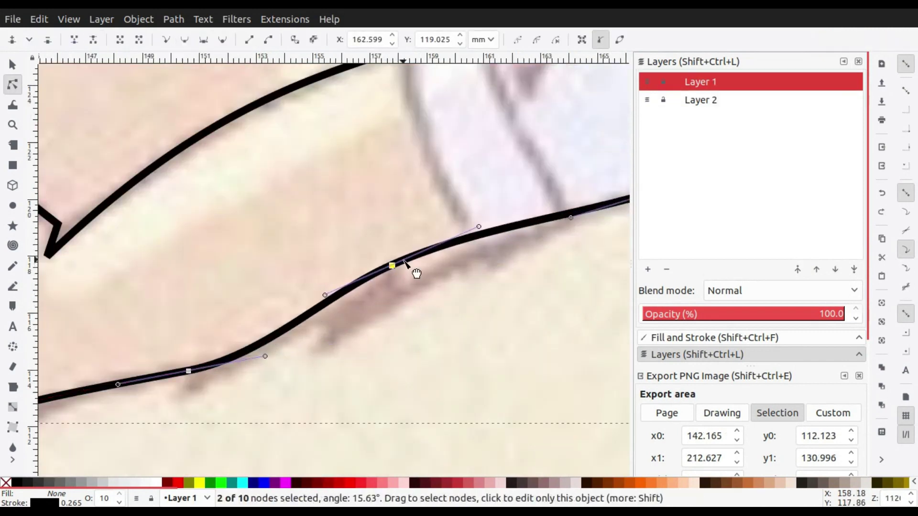
pyautogui.moveTo(407, 260); pyautogui.dragTo(389, 297)
pyautogui.scroll(-1, 330, 302)
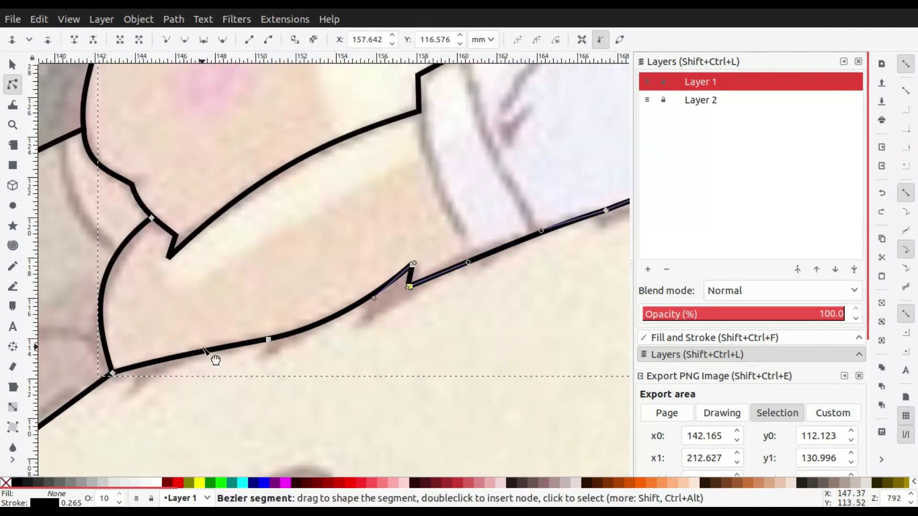
pyautogui.scroll(2, 201, 350)
pyautogui.moveTo(260, 315); pyautogui.dragTo(179, 360)
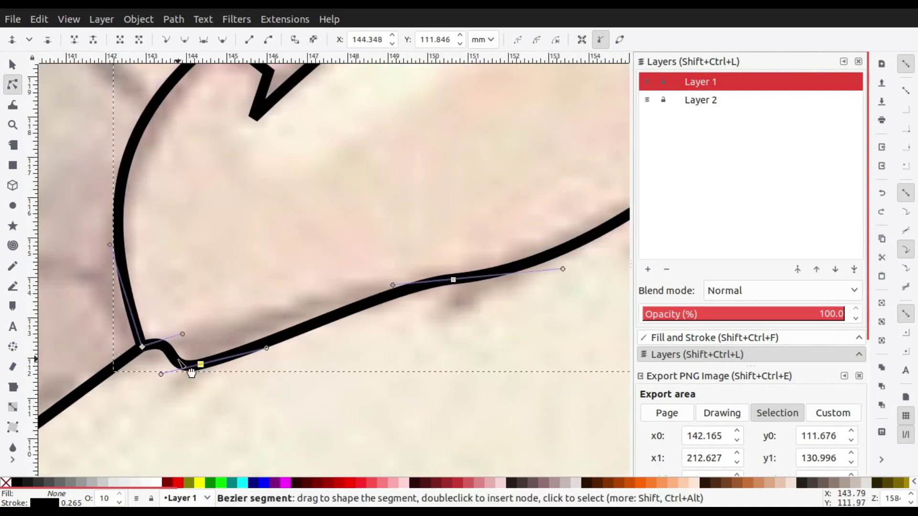
pyautogui.moveTo(368, 154); pyautogui.dragTo(325, 269)
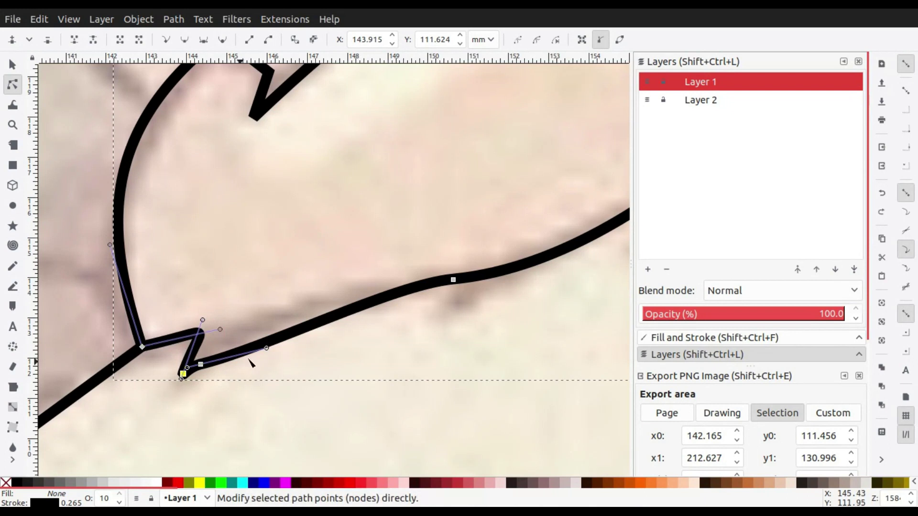
# Deepen the fur notch and adjust its curve handles along Totoro's fur
pyautogui.moveTo(266, 348); pyautogui.dragTo(266, 323)
pyautogui.hscroll(10, 277, 320)
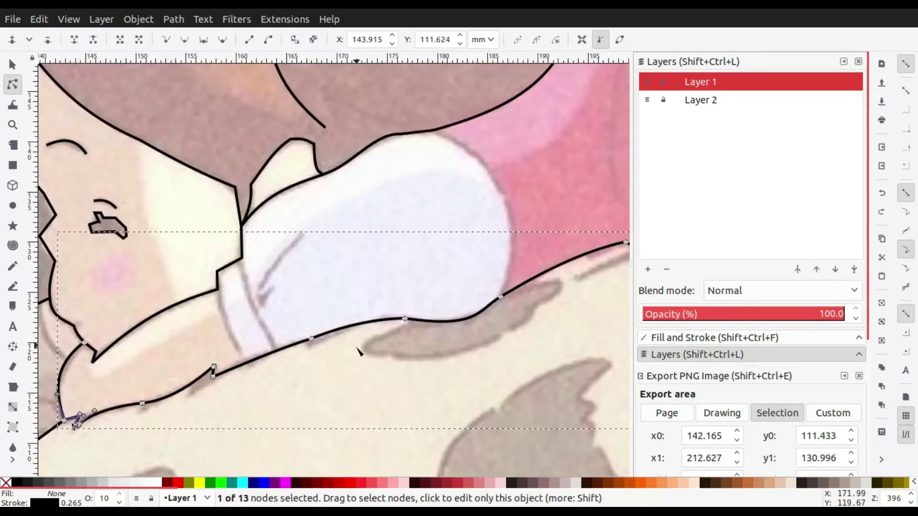
pyautogui.moveTo(274, 343); pyautogui.dragTo(277, 353)
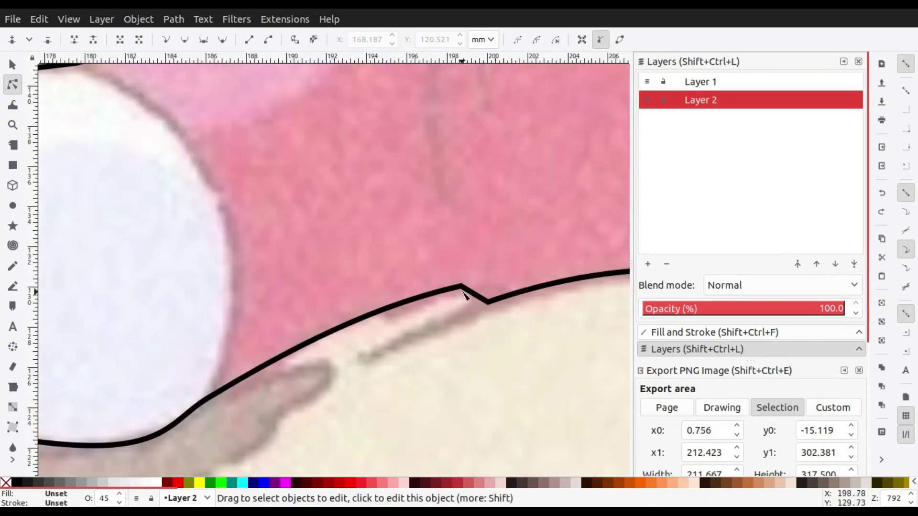
pyautogui.click(465, 296)
pyautogui.moveTo(488, 302); pyautogui.dragTo(376, 352)
pyautogui.moveTo(455, 324); pyautogui.dragTo(498, 278)
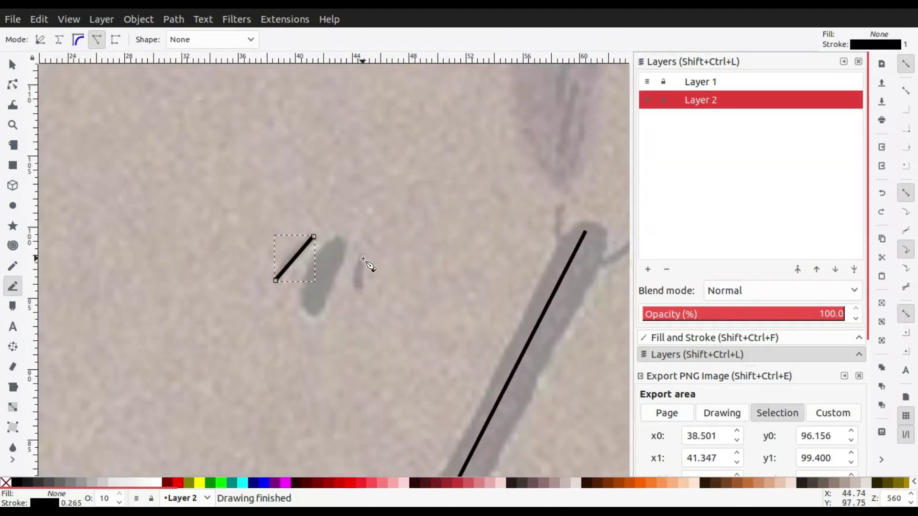
# Draw a short vertical stroke beside the face spot and outline the spot itself
pyautogui.click(363, 259)
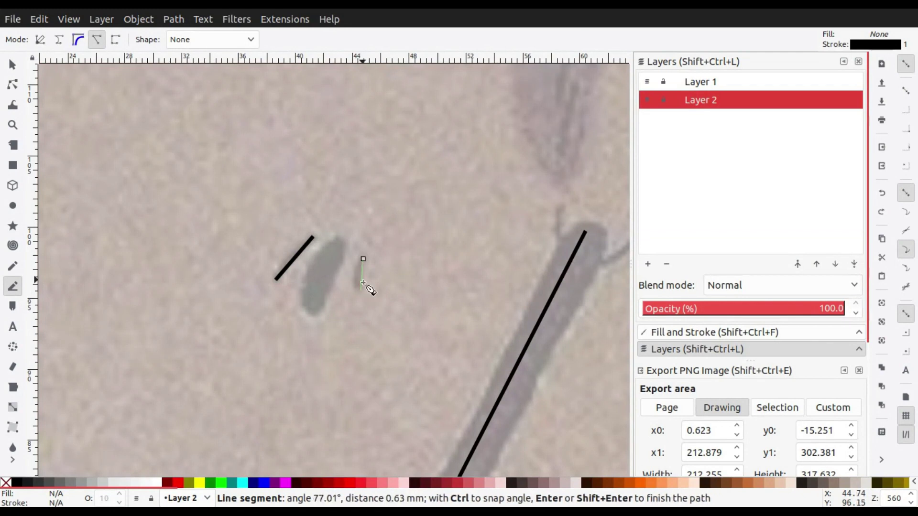
pyautogui.doubleClick(359, 289)
pyautogui.click(339, 235)
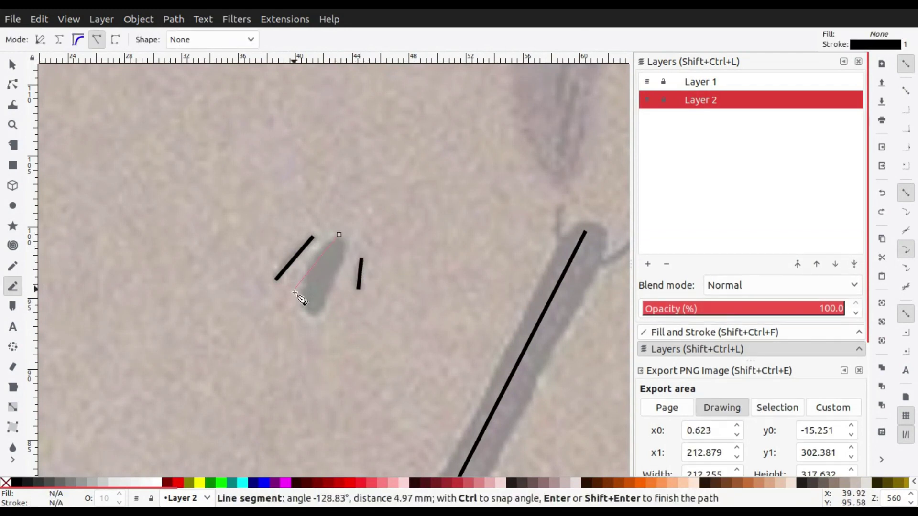
pyautogui.click(339, 235)
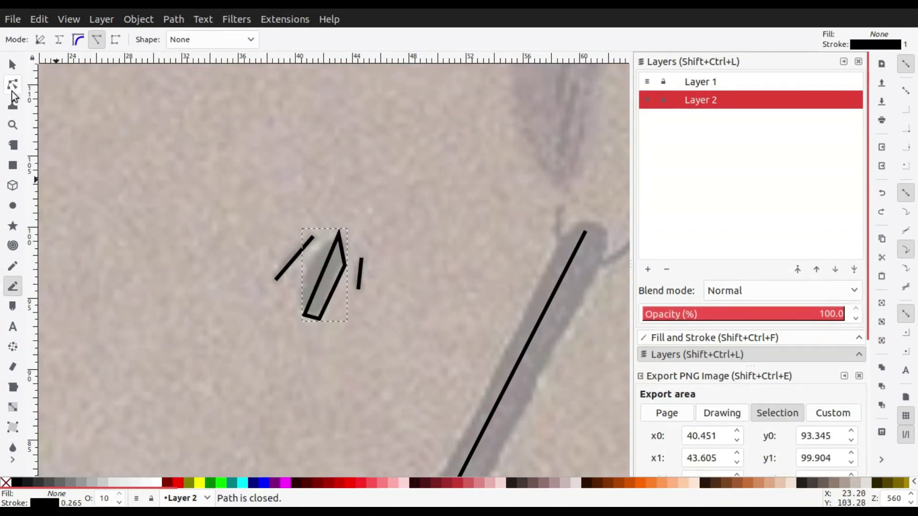
# Curve the face-spot outline into a leaf shape and drag it into position
pyautogui.press('n')
pyautogui.keyDown('ctrl'); pyautogui.scroll(3, 330, 269); pyautogui.keyUp('ctrl')
pyautogui.moveTo(332, 272); pyautogui.dragTo(378, 202)
pyautogui.moveTo(363, 168); pyautogui.dragTo(380, 183)
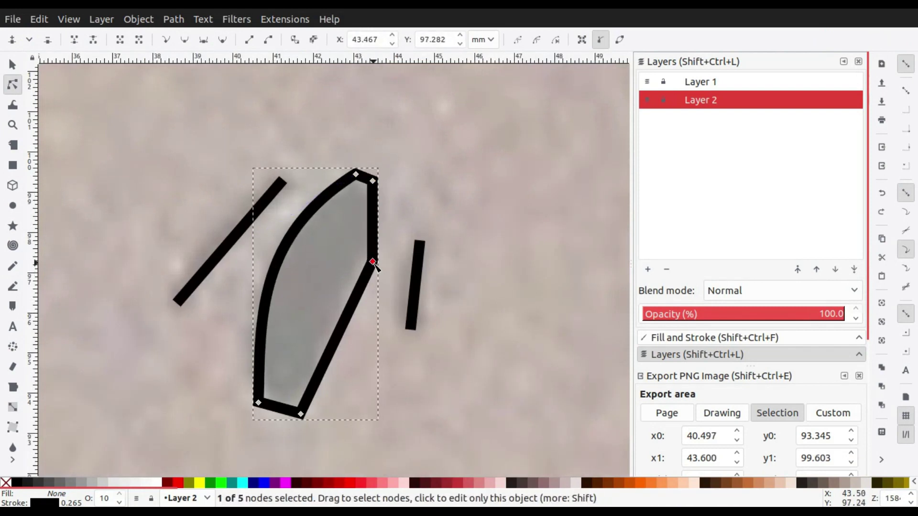
pyautogui.moveTo(271, 429); pyautogui.dragTo(299, 412)
pyautogui.moveTo(353, 314); pyautogui.dragTo(318, 264)
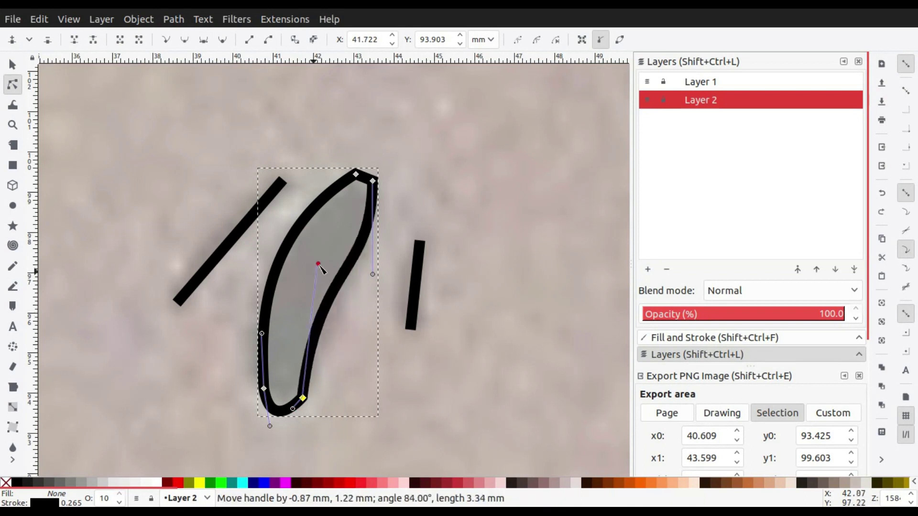
pyautogui.keyDown('ctrl'); pyautogui.scroll(2, 364, 192); pyautogui.keyUp('ctrl')
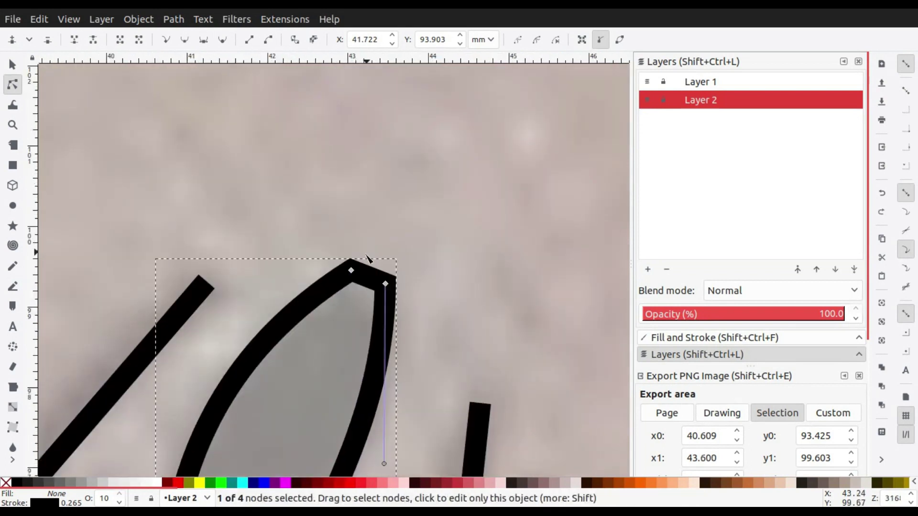
pyautogui.press('s')
pyautogui.scroll(-5, 337, 337)
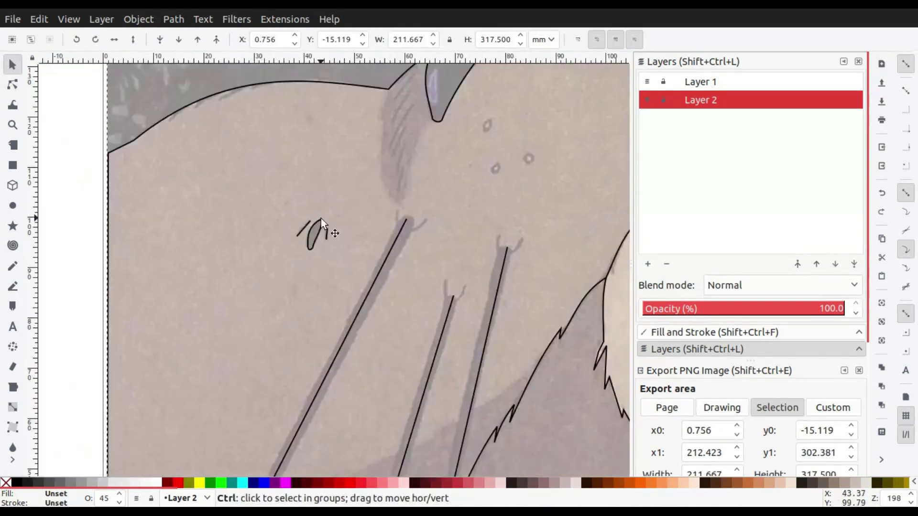
pyautogui.scroll(-2, 320, 219)
pyautogui.click(318, 263)
pyautogui.moveTo(317, 263); pyautogui.dragTo(268, 265)
pyautogui.keyDown('ctrl'); pyautogui.scroll(5, 268, 265); pyautogui.keyUp('ctrl')
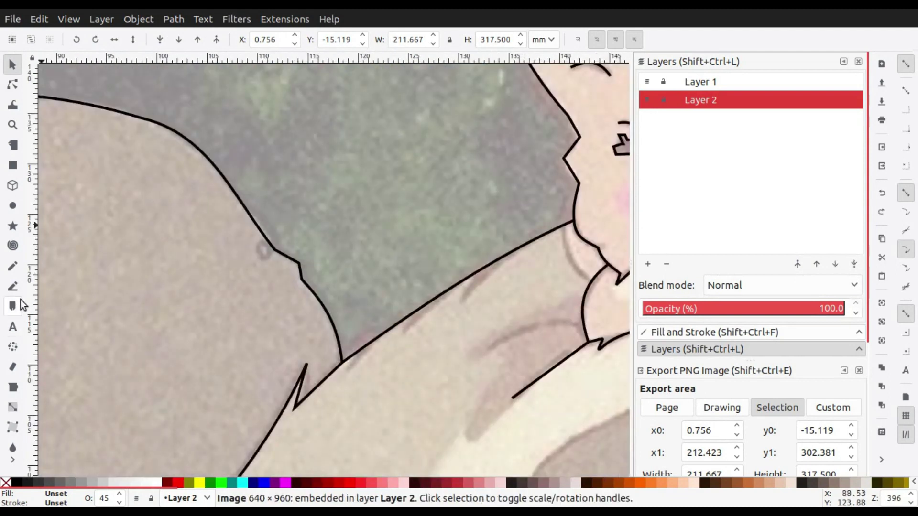
# Outline the small spot on Totoro's back as a closed four-point shape
pyautogui.press('b')
pyautogui.keyDown('ctrl'); pyautogui.scroll(3, 274, 231); pyautogui.keyUp('ctrl')
pyautogui.click(246, 244)
pyautogui.click(246, 302)
pyautogui.click(272, 296)
pyautogui.click(269, 266)
pyautogui.click(246, 244)
# Round off the small back-spot shape into a teardrop
pyautogui.press('n')
pyautogui.keyDown('ctrl'); pyautogui.scroll(2, 216, 246); pyautogui.keyUp('ctrl')
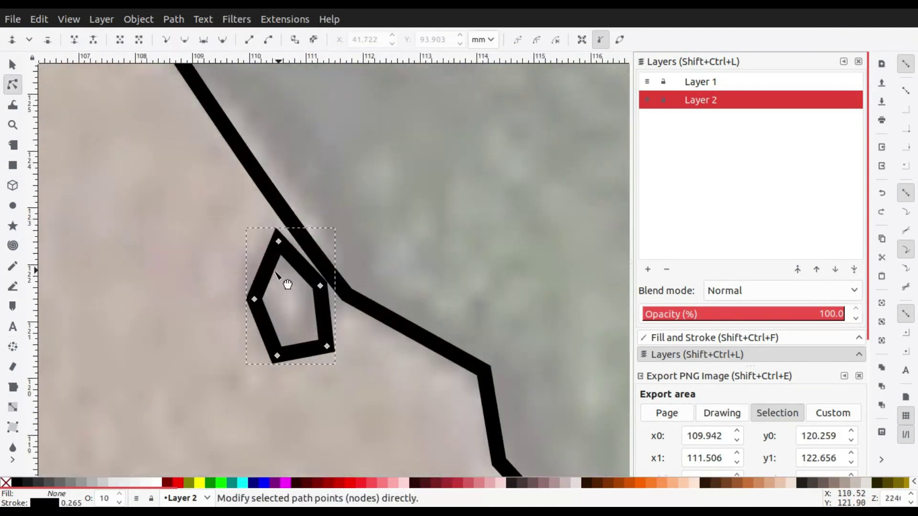
pyautogui.moveTo(278, 357); pyautogui.dragTo(305, 349)
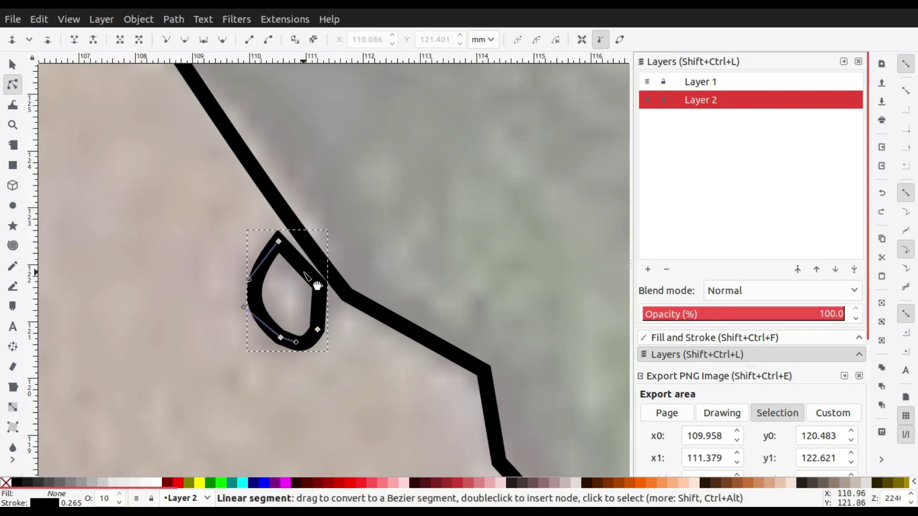
pyautogui.moveTo(278, 241); pyautogui.dragTo(277, 252)
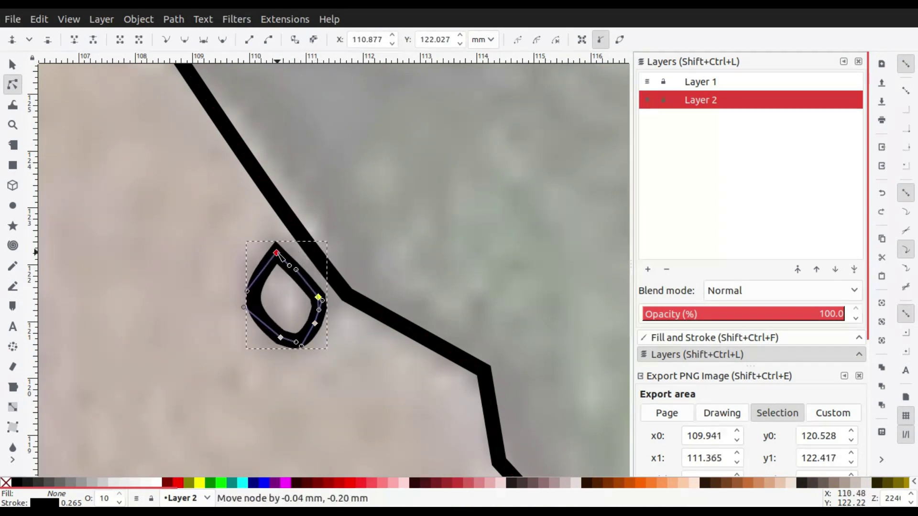
pyautogui.keyDown('ctrl'); pyautogui.scroll(-5, 293, 261); pyautogui.keyUp('ctrl')
pyautogui.click(283, 192)
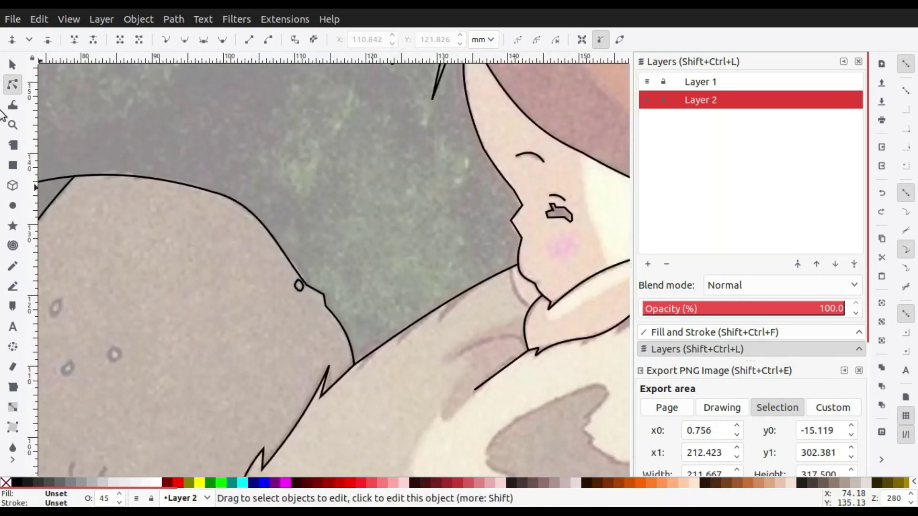
# Show the reference image layer and select the newly drawn small paths
pyautogui.press('s')
pyautogui.keyDown('ctrl'); pyautogui.scroll(-4, 283, 192); pyautogui.keyUp('ctrl')
pyautogui.hscroll(-5, 622, 191)
pyautogui.click(647, 100)
pyautogui.moveTo(506, 232)
pyautogui.mouseDown()
pyautogui.moveTo(383, 283)
pyautogui.moveTo(298, 275)
pyautogui.mouseUp()
# Move the five new paths up into Layer 1 and make it the current layer
pyautogui.keyDown('shift'); pyautogui.click(297, 148); pyautogui.keyUp('shift')
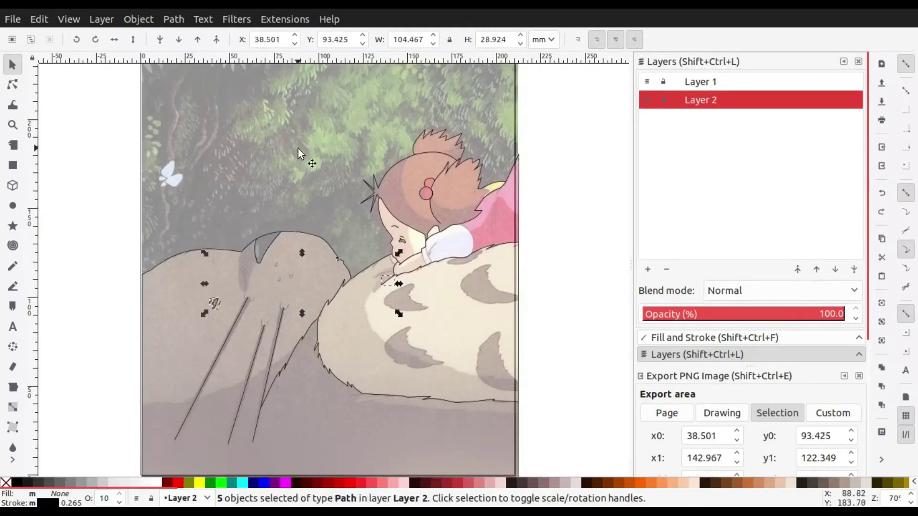
pyautogui.hotkey('shift', 'pageup')
pyautogui.click(647, 100)
pyautogui.click(430, 296)
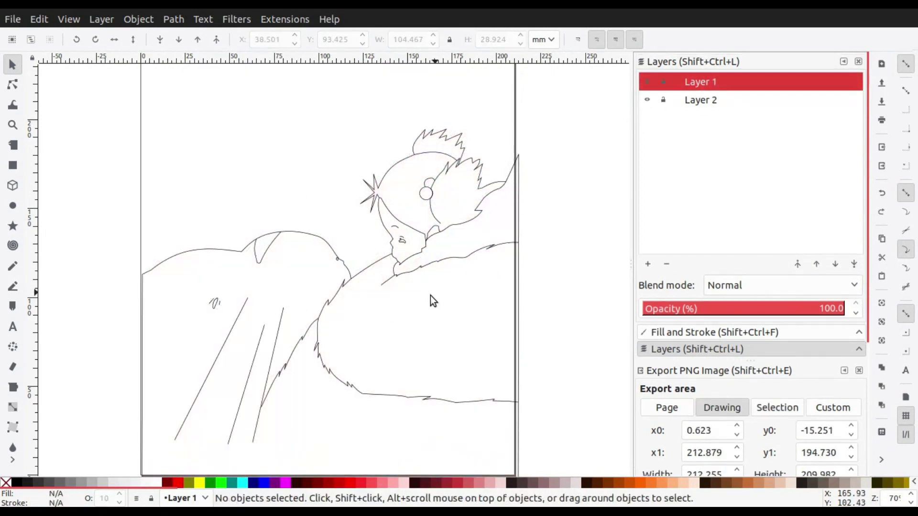
pyautogui.click(647, 100)
pyautogui.scroll(2, 311, 178)
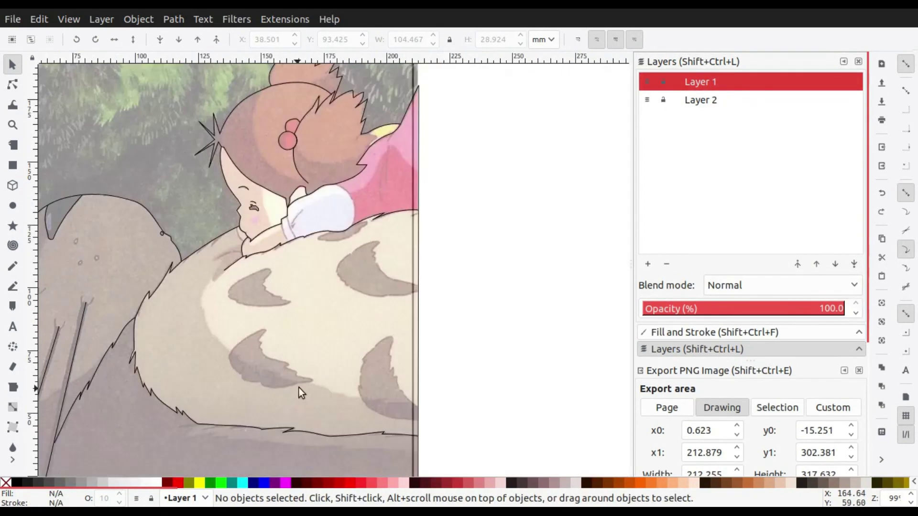
pyautogui.scroll(3, 300, 388)
# Draw a short line from the arm junction going down-left
pyautogui.click(13, 287)
pyautogui.click(281, 276)
pyautogui.doubleClick(205, 291)
pyautogui.press('n')
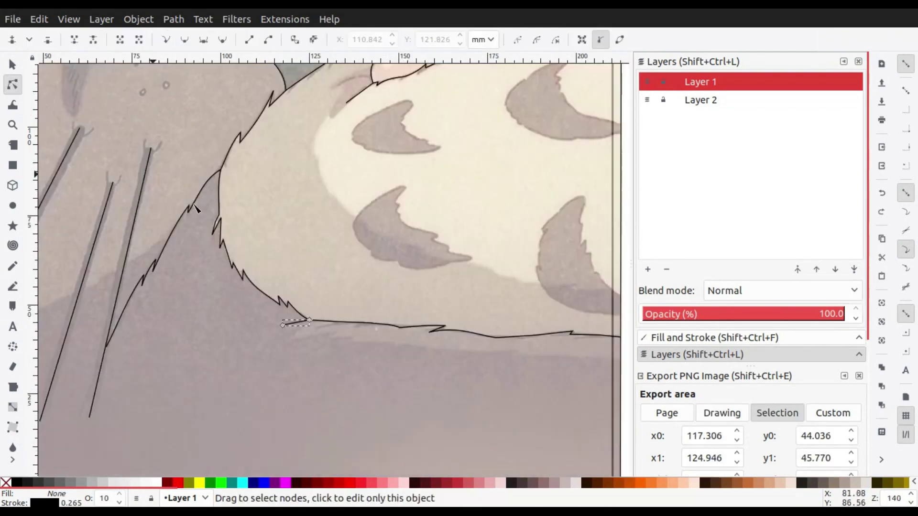
pyautogui.scroll(2, 336, 385)
pyautogui.scroll(-3, 336, 386)
pyautogui.scroll(-3, 240, 335)
pyautogui.scroll(3, 191, 311)
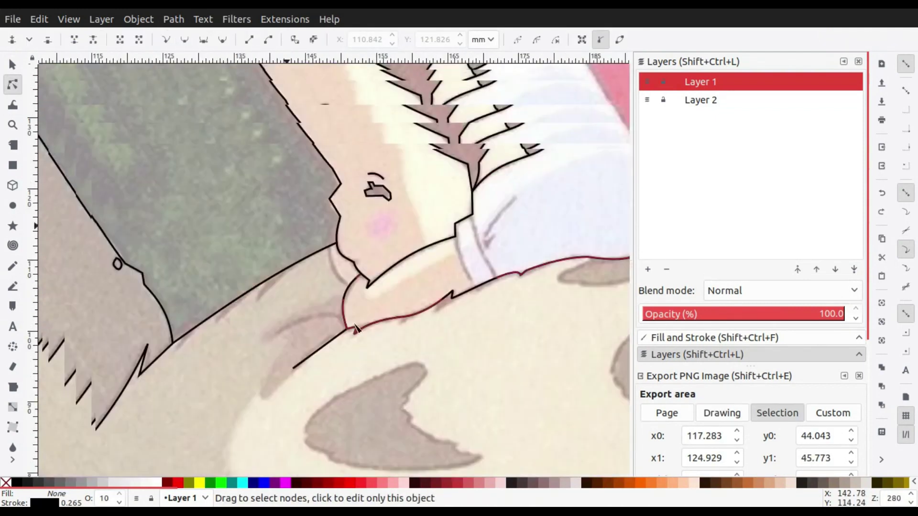
# Nudge a notch node slightly up-left and select the straight line
pyautogui.click(13, 286)
pyautogui.scroll(3, 352, 333)
pyautogui.press('n')
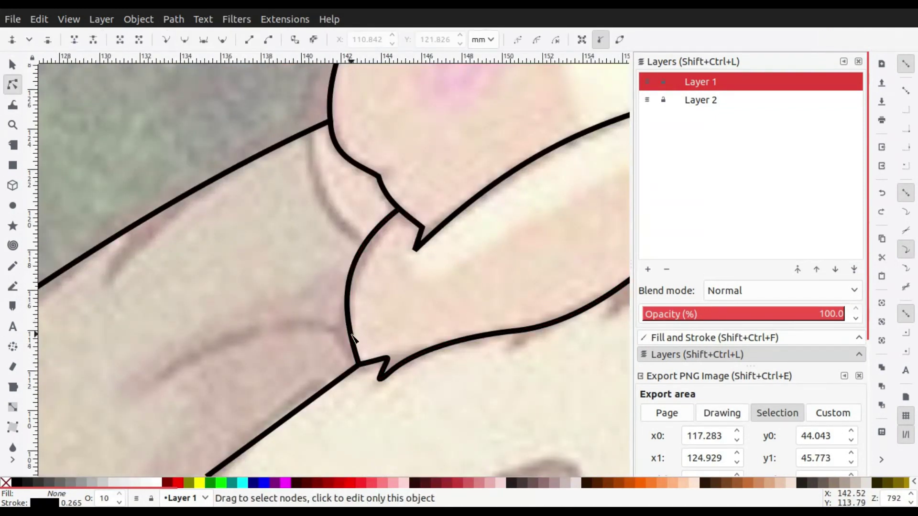
pyautogui.moveTo(348, 337); pyautogui.dragTo(345, 333)
pyautogui.click(356, 365)
pyautogui.scroll(3, 357, 365)
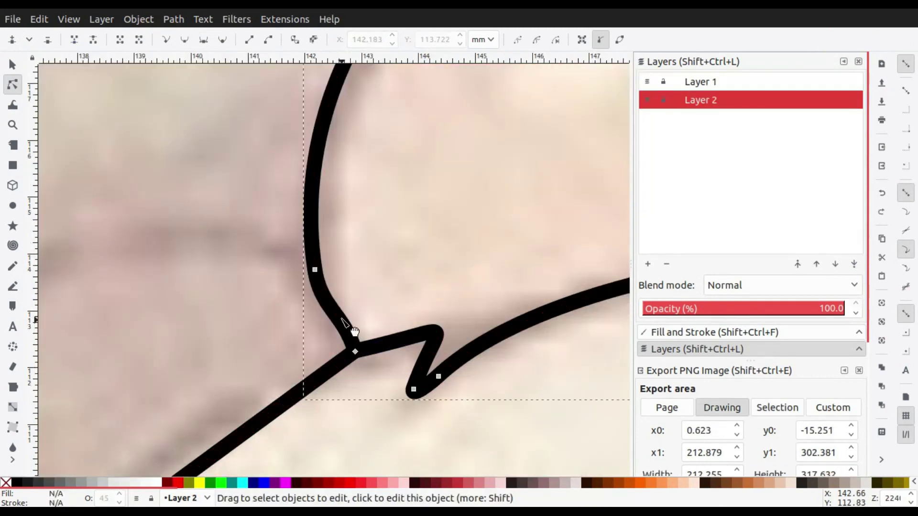
# Draw a second line at the arm junction and bend it into a curve
pyautogui.click(354, 335)
pyautogui.scroll(-2, 354, 334)
pyautogui.click(13, 286)
pyautogui.click(143, 393)
pyautogui.doubleClick(402, 336)
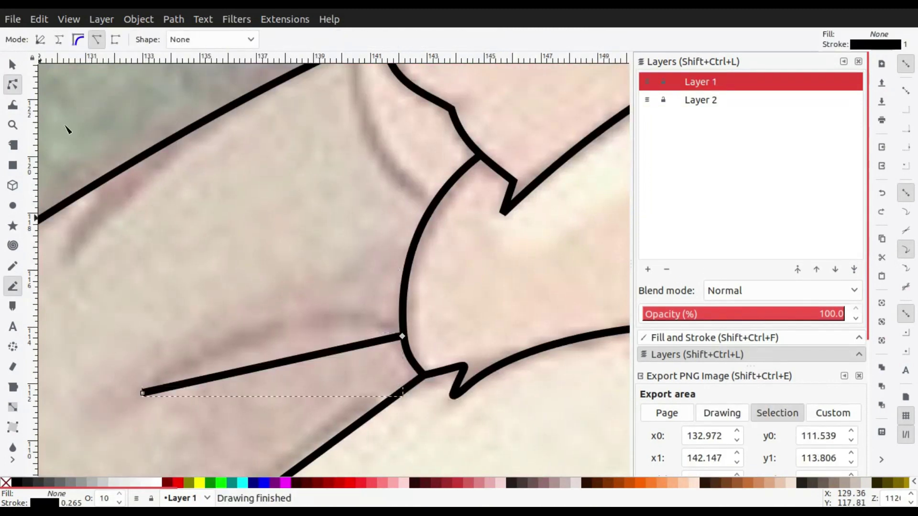
pyautogui.press('n')
pyautogui.scroll(-2, 67, 129)
pyautogui.moveTo(268, 354); pyautogui.dragTo(303, 324)
pyautogui.moveTo(216, 369); pyautogui.dragTo(304, 289)
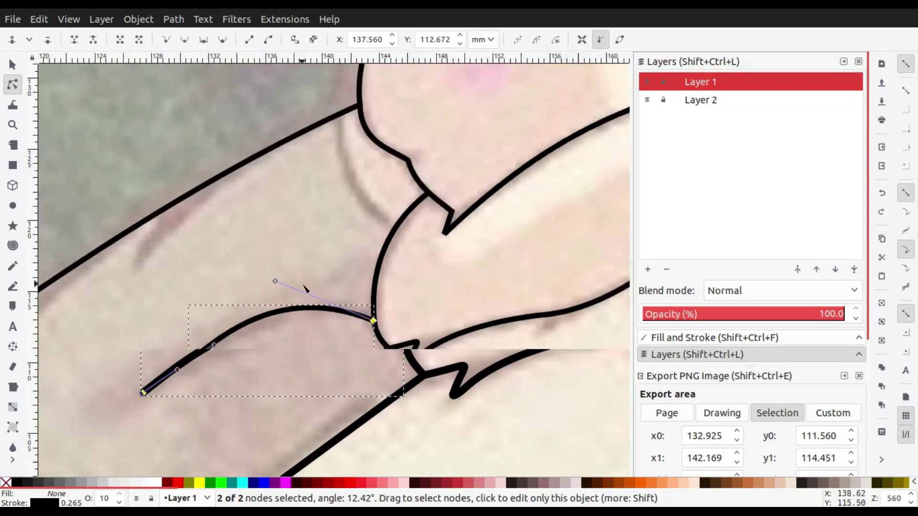
pyautogui.scroll(1, 305, 289)
# Draw another line over the arm outline and curve it into a crease
pyautogui.press('b')
pyautogui.click(298, 161)
pyautogui.doubleClick(353, 272)
pyautogui.press('n')
pyautogui.moveTo(339, 244); pyautogui.dragTo(326, 249)
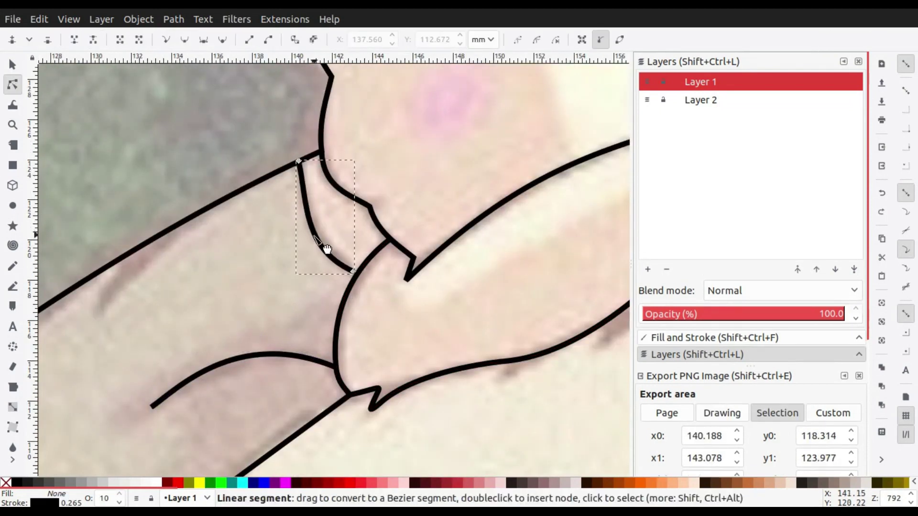
pyautogui.click(327, 248)
pyautogui.scroll(-6, 326, 248)
# Toggle the reference photo off and back on to check the lines
pyautogui.scroll(-1, 537, 332)
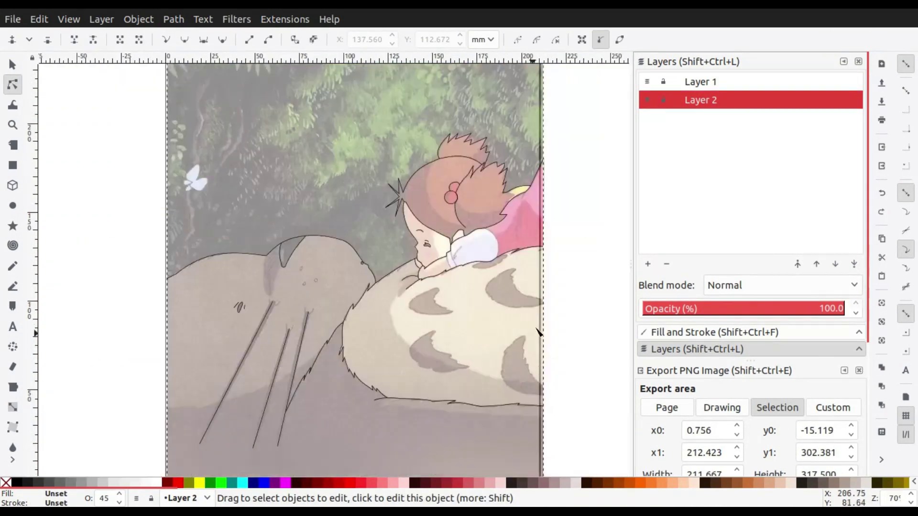
pyautogui.scroll(2, 396, 257)
pyautogui.scroll(1, 369, 260)
pyautogui.scroll(-4, 368, 260)
pyautogui.click(648, 100)
pyautogui.scroll(2, 519, 242)
pyautogui.click(646, 100)
pyautogui.click(646, 100)
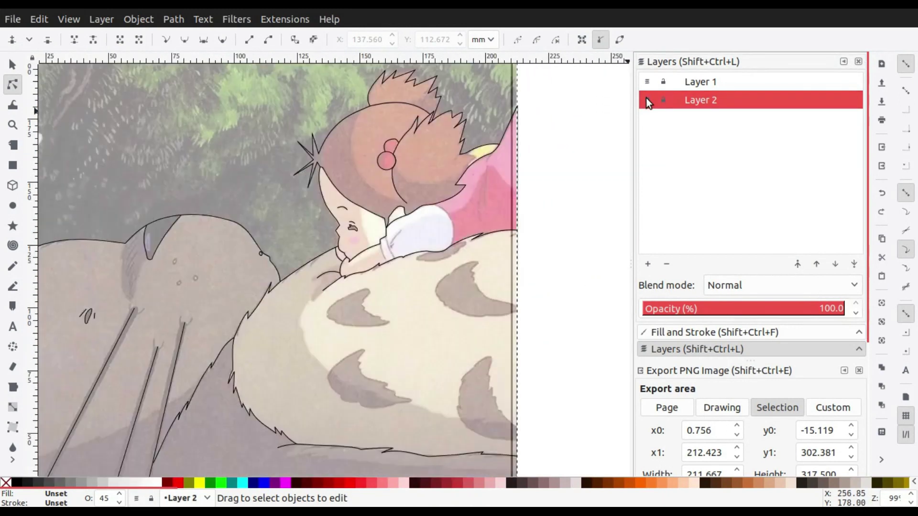
pyautogui.scroll(-3, 389, 221)
pyautogui.hscroll(-4, 390, 221)
# Draw three small ellipses over the spots on Totoro's head
pyautogui.click(13, 205)
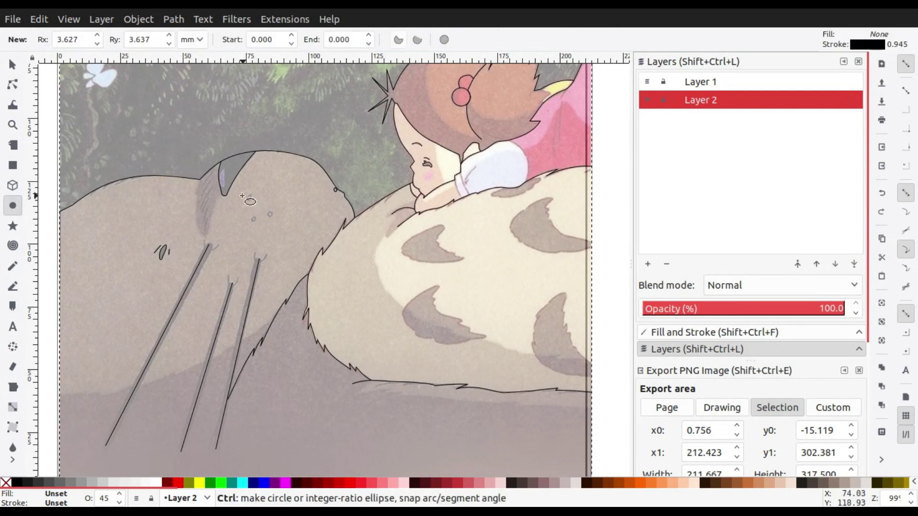
pyautogui.scroll(7, 287, 206)
pyautogui.moveTo(262, 192); pyautogui.dragTo(295, 230)
pyautogui.scroll(-7, 322, 246)
pyautogui.moveTo(296, 283); pyautogui.dragTo(335, 325)
pyautogui.moveTo(478, 228); pyautogui.dragTo(493, 257)
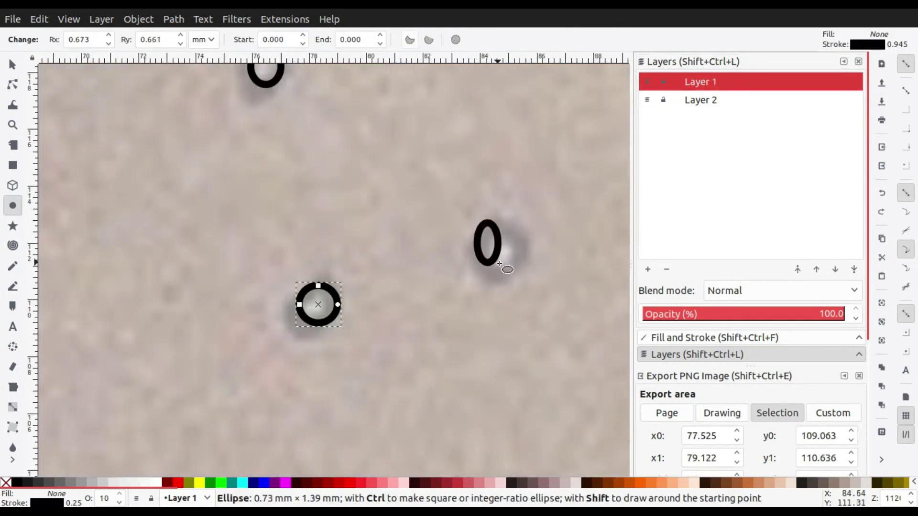
pyautogui.scroll(-4, 492, 289)
# Check the outlines against the photo, then hide Layer 2's reference photo
pyautogui.press('s')
pyautogui.scroll(-3, 386, 348)
pyautogui.click(651, 106)
pyautogui.scroll(-1, 372, 272)
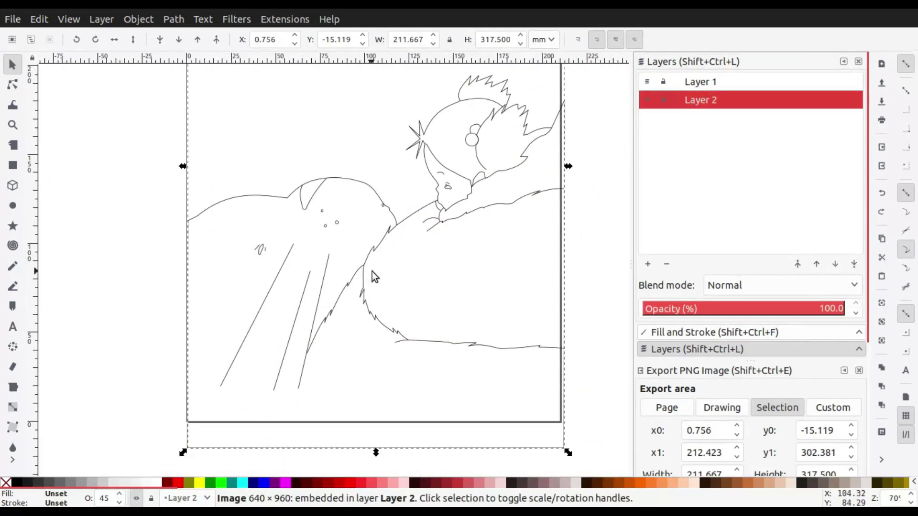
pyautogui.click(645, 102)
pyautogui.scroll(-1, 366, 323)
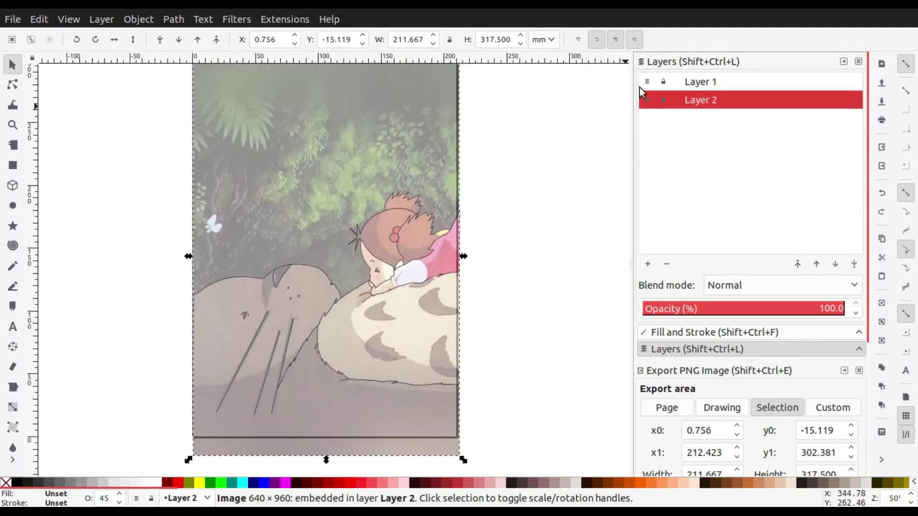
pyautogui.click(647, 100)
pyautogui.scroll(6, 210, 262)
pyautogui.click(645, 100)
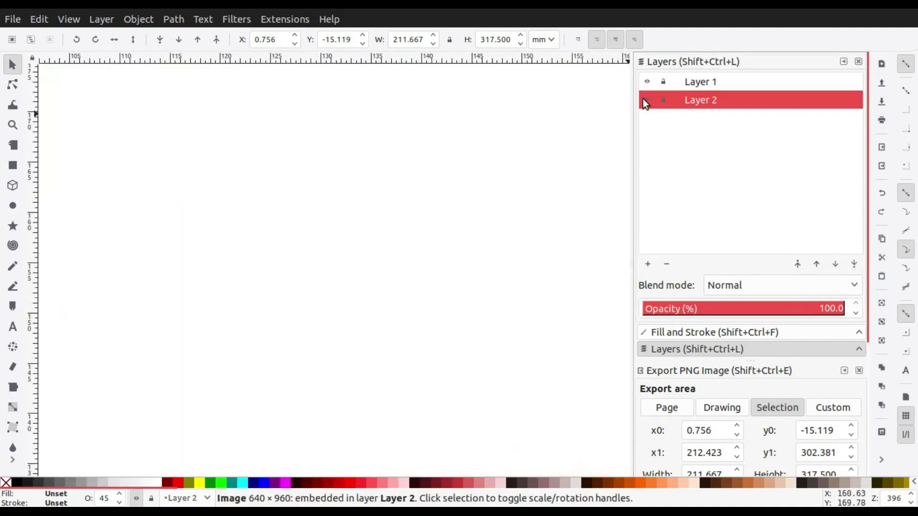
# Bend the straight segments of the hair spike outline into curves
pyautogui.press('n')
pyautogui.click(358, 245)
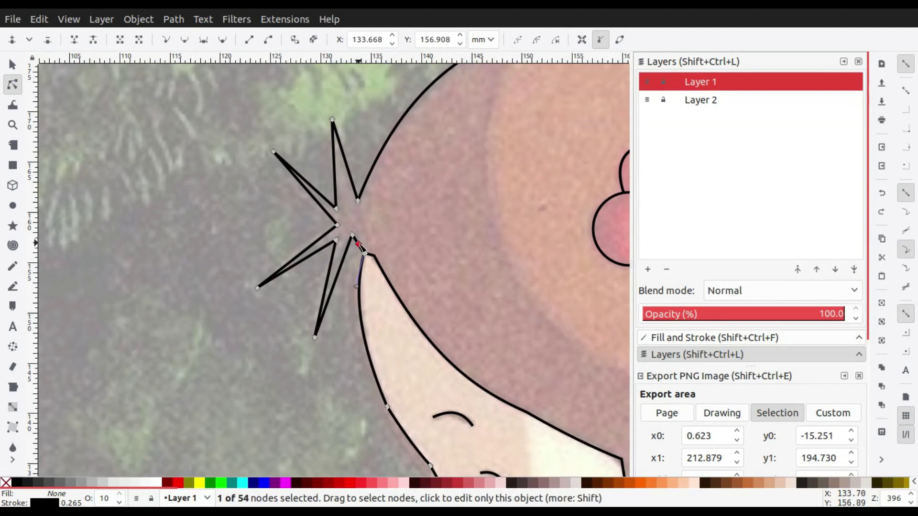
pyautogui.scroll(5, 360, 246)
pyautogui.scroll(-2, 325, 256)
pyautogui.moveTo(308, 260); pyautogui.dragTo(293, 278)
pyautogui.click(239, 254)
pyautogui.scroll(5, 303, 259)
pyautogui.scroll(3, 319, 308)
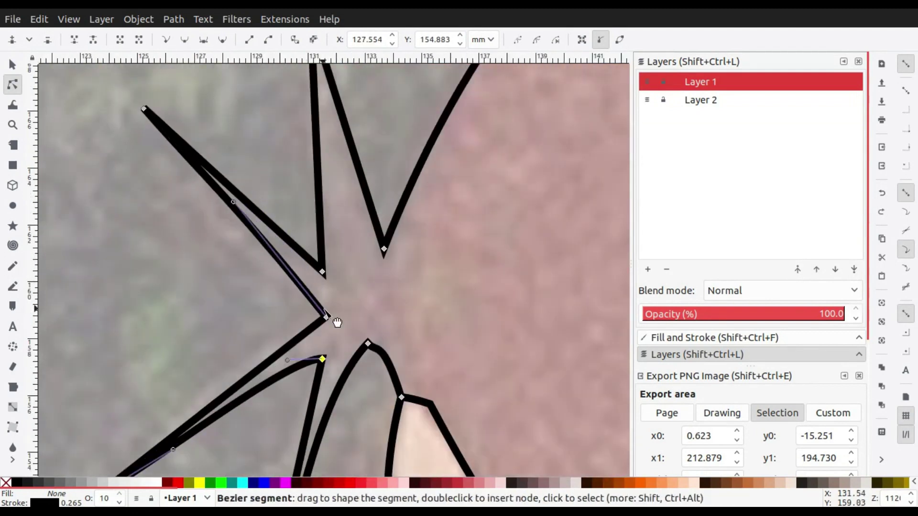
pyautogui.scroll(3, 337, 322)
pyautogui.moveTo(347, 221); pyautogui.dragTo(337, 201)
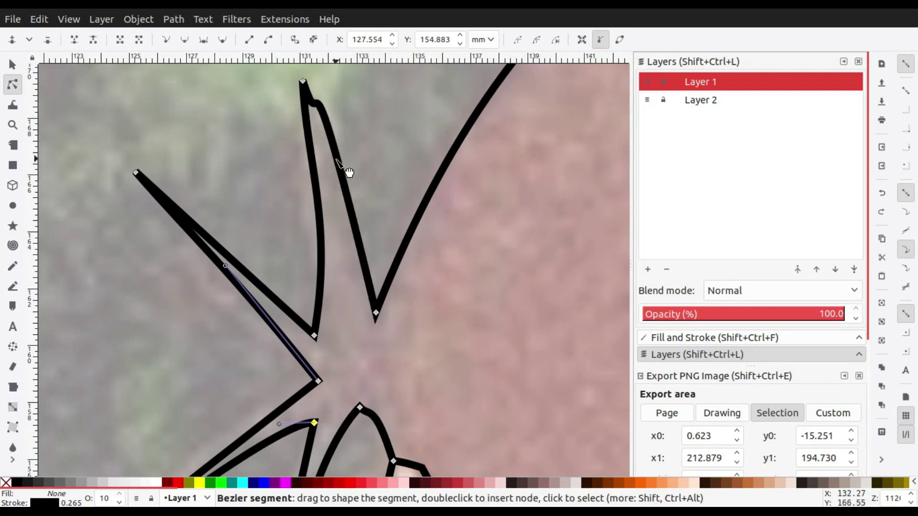
pyautogui.scroll(-3, 422, 216)
# Temporarily hide the outline layer to compare the spike against the photo
pyautogui.hotkey('ctrl', 'pagedown')
pyautogui.scroll(-2, 422, 216)
pyautogui.click(647, 82)
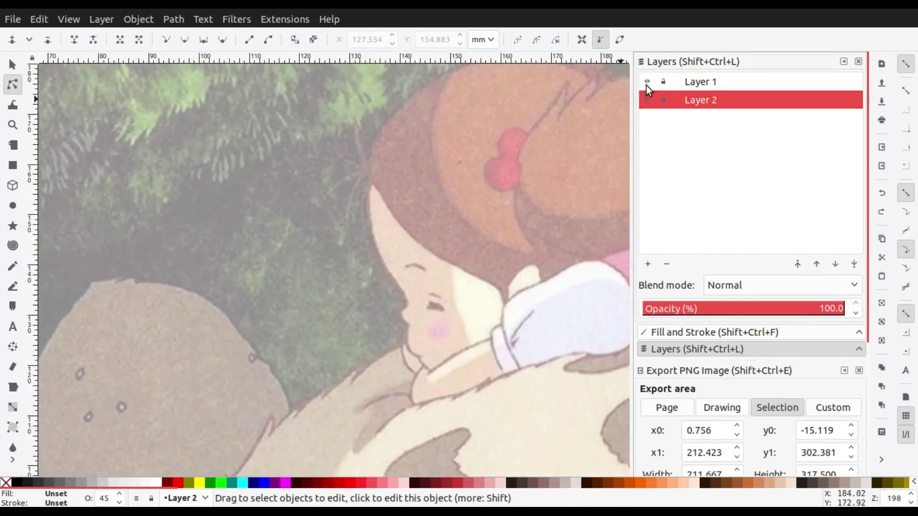
pyautogui.scroll(4, 365, 123)
pyautogui.click(368, 245)
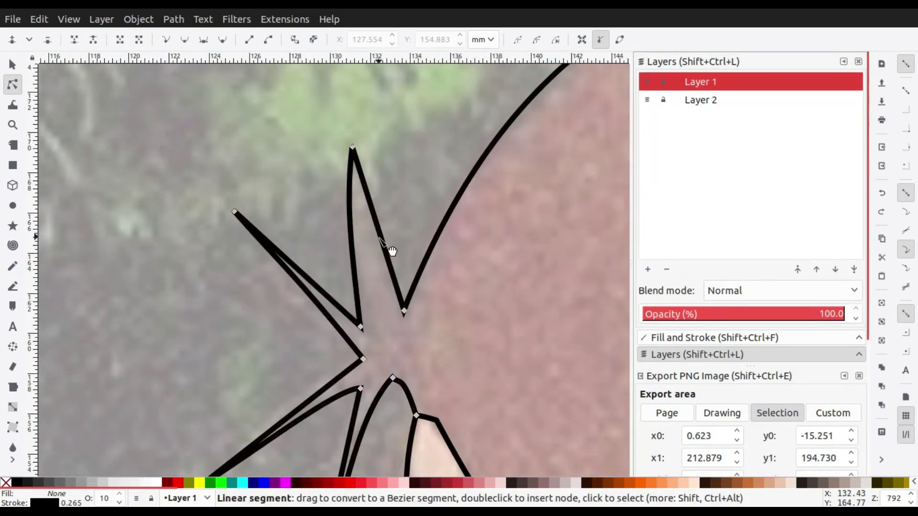
# Deepen the lower spike curve and nudge the spike's corner node
pyautogui.click(646, 82)
pyautogui.keyDown('ctrl'); pyautogui.scroll(1, 244, 275); pyautogui.keyUp('ctrl')
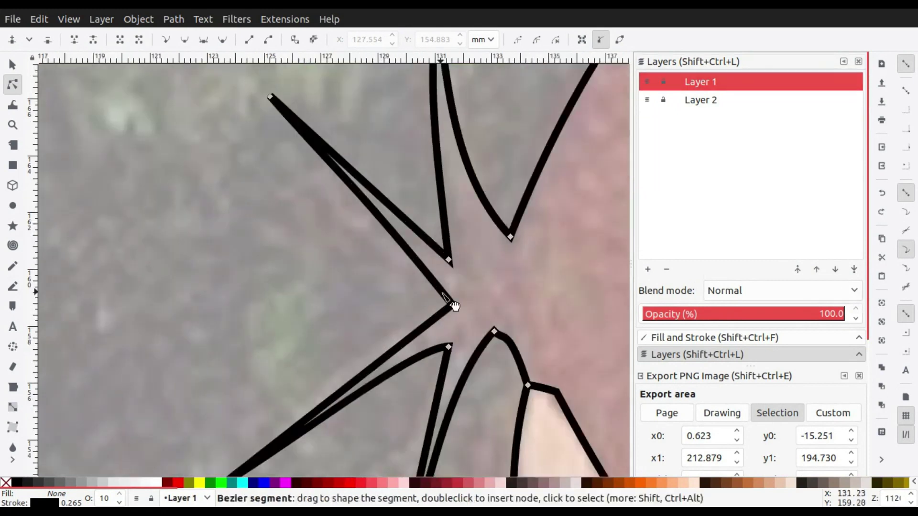
pyautogui.click(454, 292)
pyautogui.moveTo(337, 166); pyautogui.dragTo(363, 179)
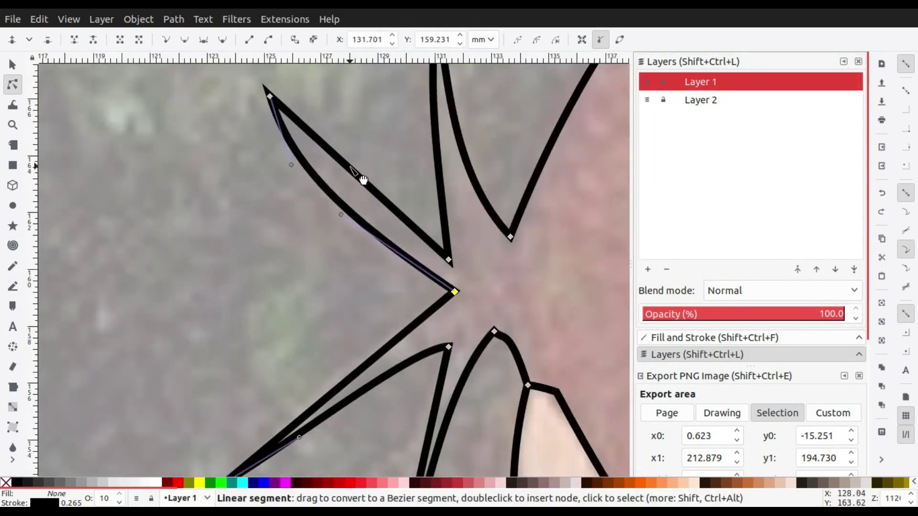
pyautogui.moveTo(448, 260); pyautogui.dragTo(457, 268)
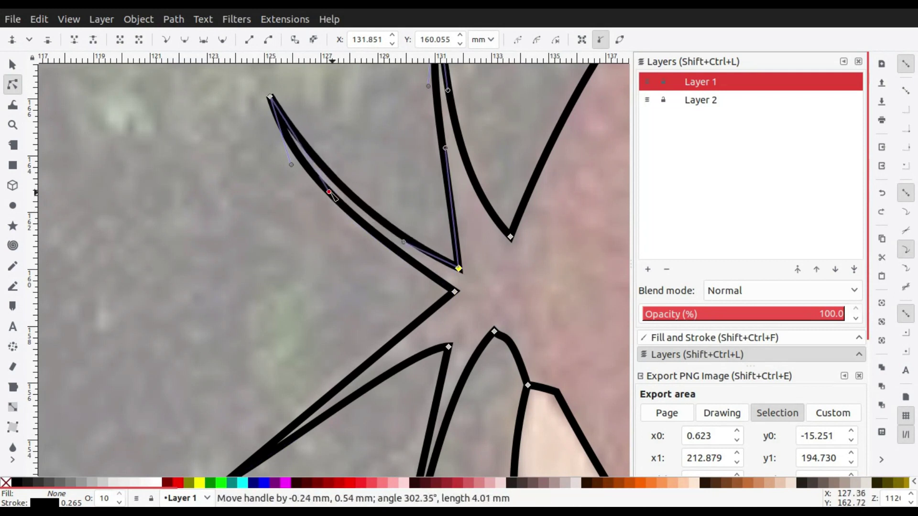
pyautogui.keyDown('ctrl'); pyautogui.scroll(-2, 333, 196); pyautogui.keyUp('ctrl')
pyautogui.keyDown('ctrl'); pyautogui.scroll(3, 344, 302); pyautogui.keyUp('ctrl')
pyautogui.keyDown('ctrl'); pyautogui.scroll(-2, 423, 261); pyautogui.keyUp('ctrl')
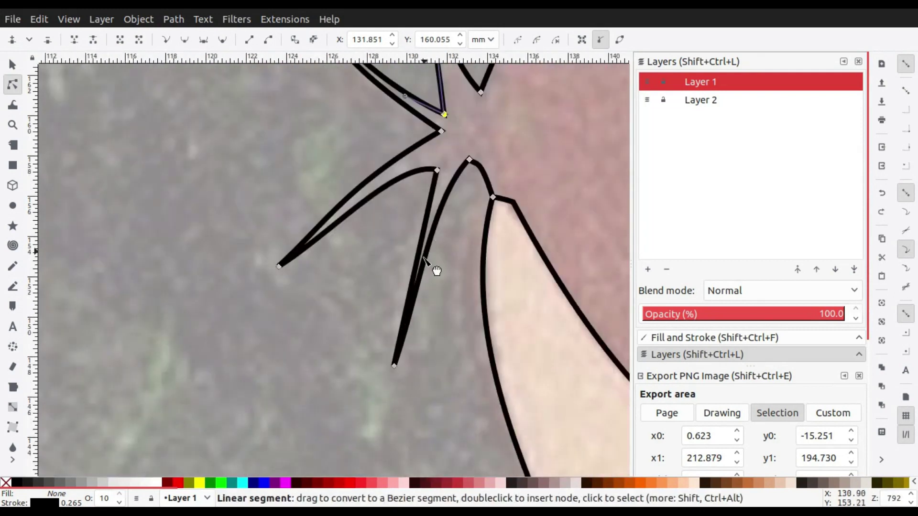
# Check the lower spike arm against the photo by hiding and showing the outline layer
pyautogui.click(424, 258)
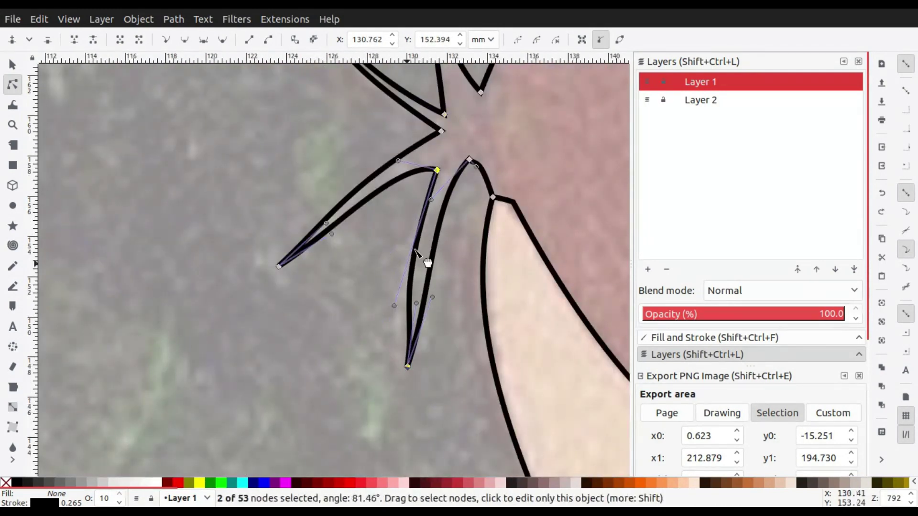
pyautogui.click(450, 277)
pyautogui.keyDown('ctrl'); pyautogui.scroll(-3, 431, 239); pyautogui.keyUp('ctrl')
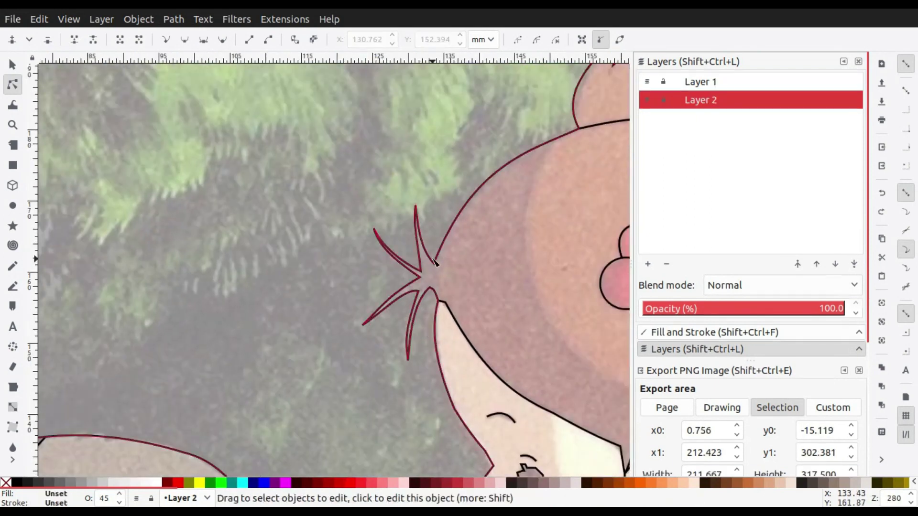
pyautogui.keyDown('ctrl'); pyautogui.scroll(1, 430, 239); pyautogui.keyUp('ctrl')
pyautogui.click(648, 81)
pyautogui.keyDown('ctrl'); pyautogui.scroll(3, 447, 225); pyautogui.keyUp('ctrl')
# Draw a new straight hair strand line and drag its node into place
pyautogui.click(647, 82)
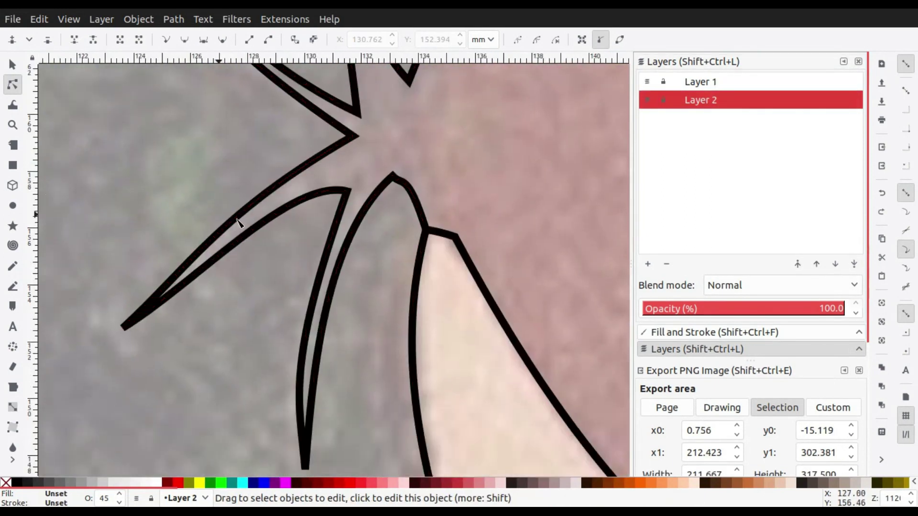
pyautogui.press('b')
pyautogui.click(405, 183)
pyautogui.doubleClick(370, 429)
pyautogui.press('n')
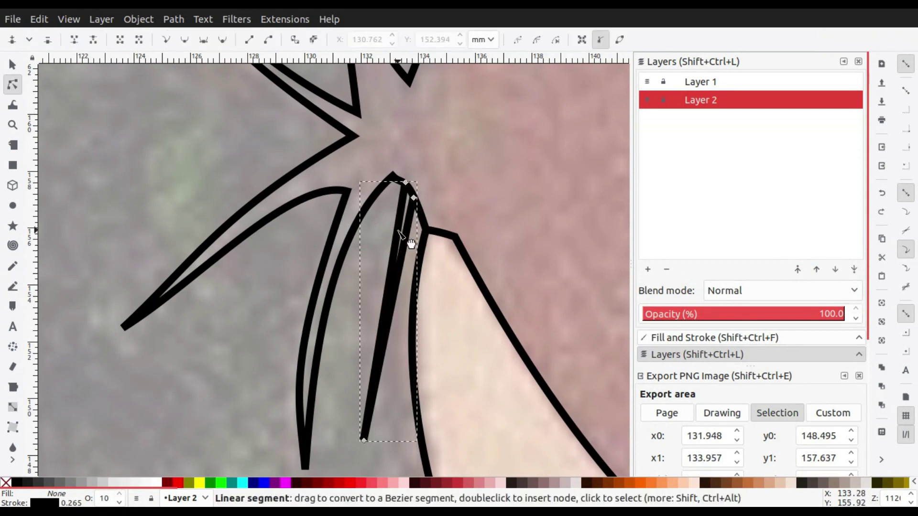
pyautogui.scroll(-5, 382, 287)
pyautogui.moveTo(364, 321); pyautogui.dragTo(416, 170)
pyautogui.scroll(3, 390, 222)
pyautogui.keyDown('ctrl'); pyautogui.scroll(-3, 416, 170); pyautogui.keyUp('ctrl')
pyautogui.keyDown('ctrl'); pyautogui.scroll(3, 426, 221); pyautogui.keyUp('ctrl')
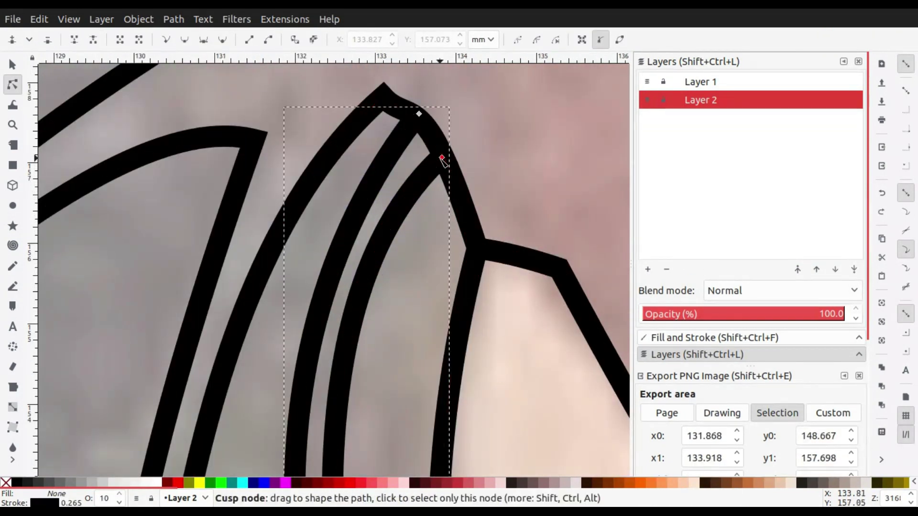
pyautogui.keyDown('ctrl'); pyautogui.scroll(-3, 436, 158); pyautogui.keyUp('ctrl')
pyautogui.keyDown('ctrl'); pyautogui.scroll(-2, 505, 313); pyautogui.keyUp('ctrl')
pyautogui.keyDown('ctrl'); pyautogui.scroll(1, 396, 315); pyautogui.keyUp('ctrl')
# Delete the new strand, then restore it with undo and show the photo again
pyautogui.click(648, 82)
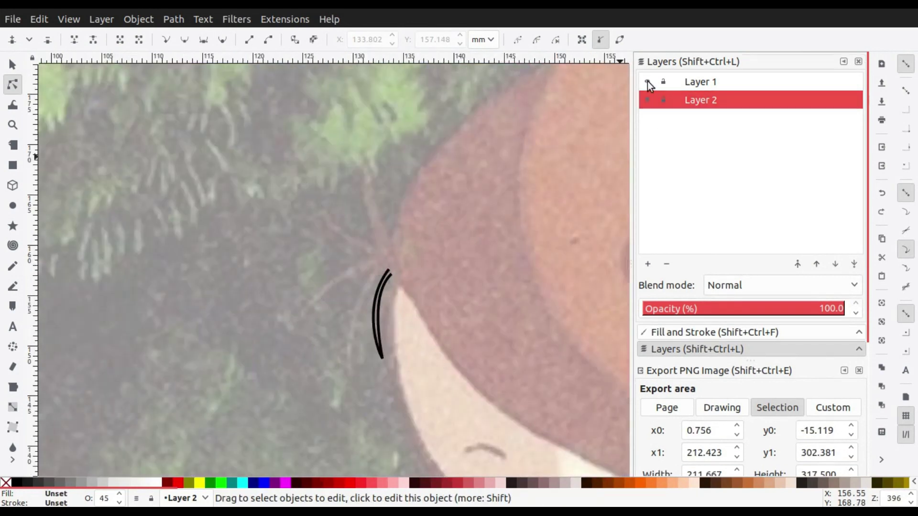
pyautogui.press('s')
pyautogui.press('Delete')
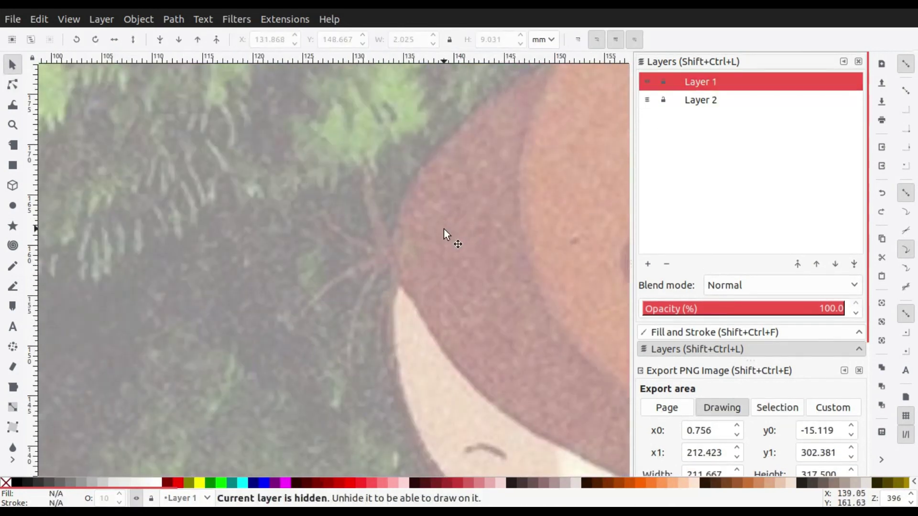
pyautogui.click(645, 100)
pyautogui.click(648, 82)
pyautogui.hotkey('ctrl', 'z')
pyautogui.press('+')
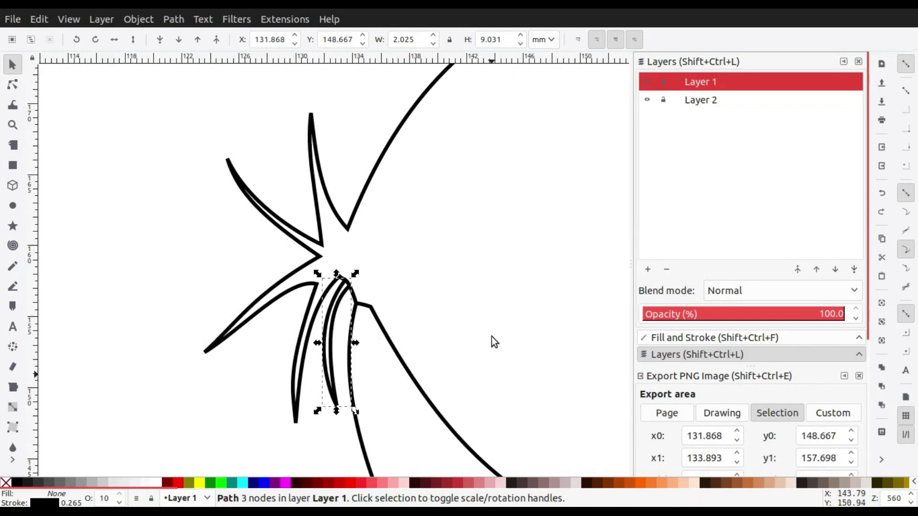
pyautogui.press('Escape')
pyautogui.click(648, 100)
# Reshape the lower-left spike curve by dragging its segment and handle
pyautogui.press('n')
pyautogui.keyDown('ctrl'); pyautogui.scroll(2, 201, 341); pyautogui.keyUp('ctrl')
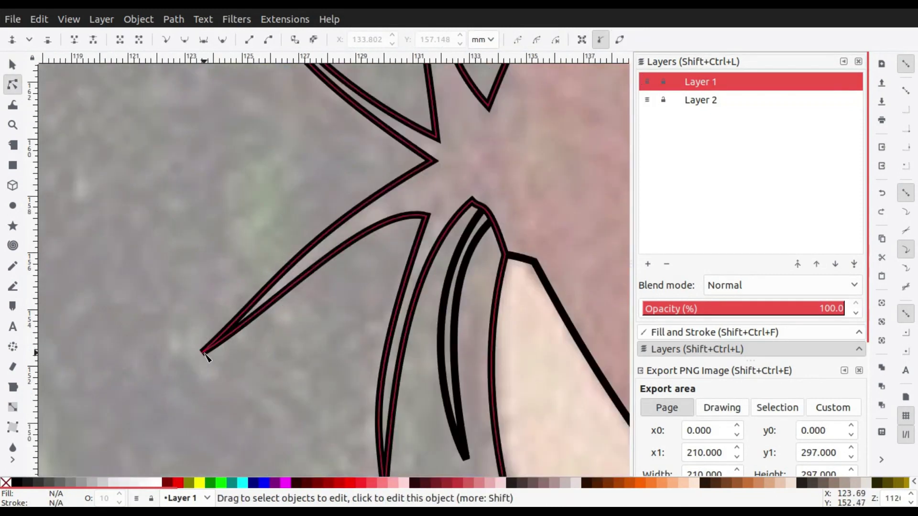
pyautogui.click(209, 363)
pyautogui.moveTo(286, 298); pyautogui.dragTo(217, 311)
pyautogui.moveTo(283, 319); pyautogui.dragTo(243, 296)
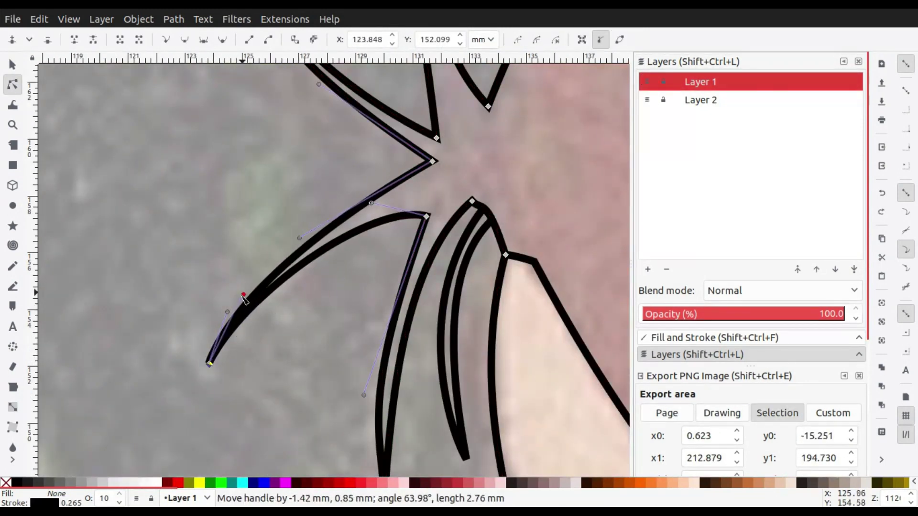
# Toggle the reference photo layer to check the lines, leaving the photo hidden
pyautogui.click(700, 100)
pyautogui.keyDown('ctrl'); pyautogui.scroll(-7, 335, 258); pyautogui.keyUp('ctrl')
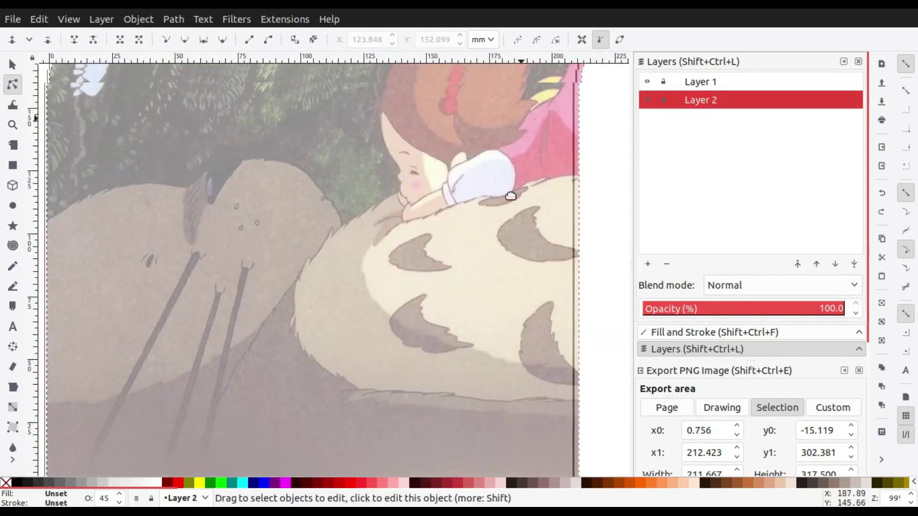
pyautogui.click(648, 100)
pyautogui.click(645, 82)
pyautogui.keyDown('ctrl'); pyautogui.scroll(-1, 385, 361); pyautogui.keyUp('ctrl')
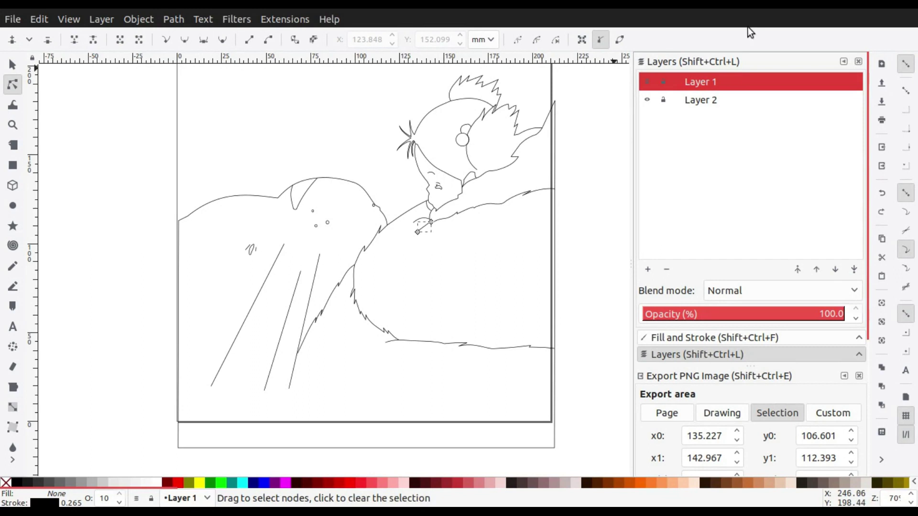
pyautogui.click(648, 100)
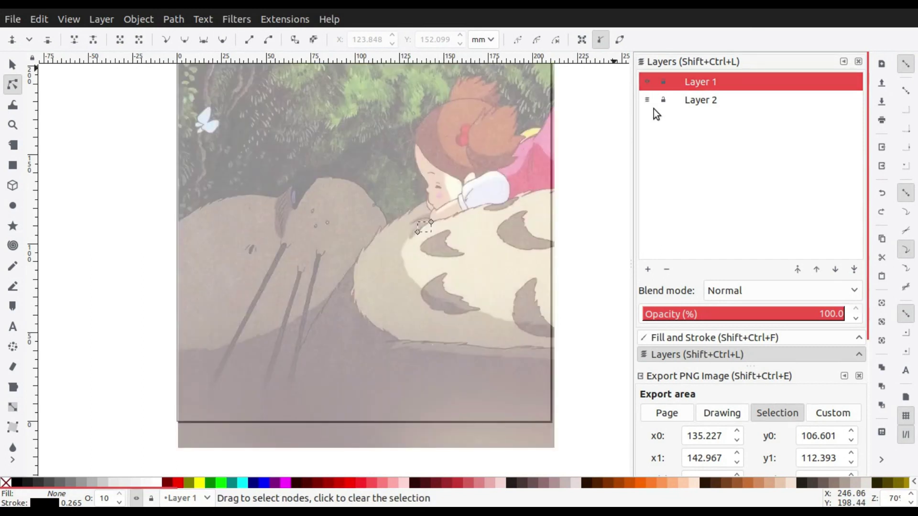
pyautogui.click(648, 96)
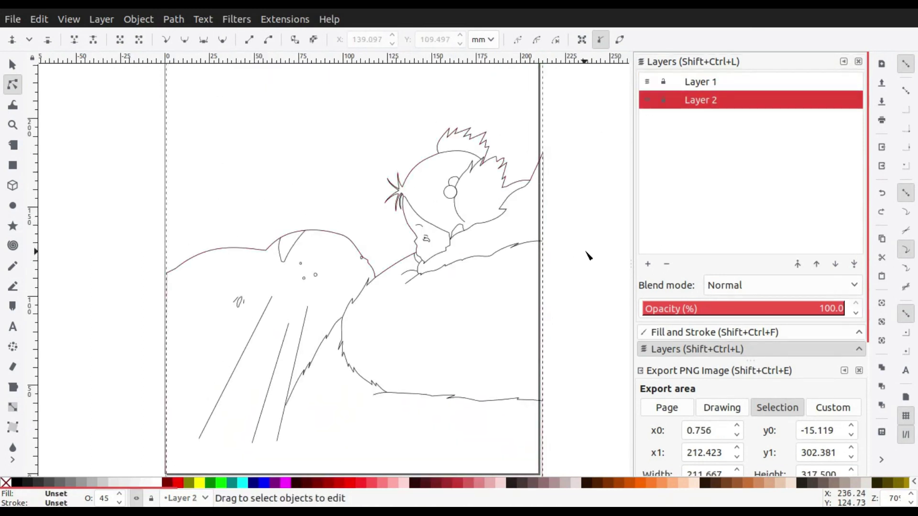
# Show the reference photo and trace a closed outline around the first chest marking
pyautogui.click(649, 99)
pyautogui.click(650, 99)
pyautogui.scroll(3, 421, 296)
pyautogui.scroll(2, 420, 296)
pyautogui.press('b')
pyautogui.click(449, 211)
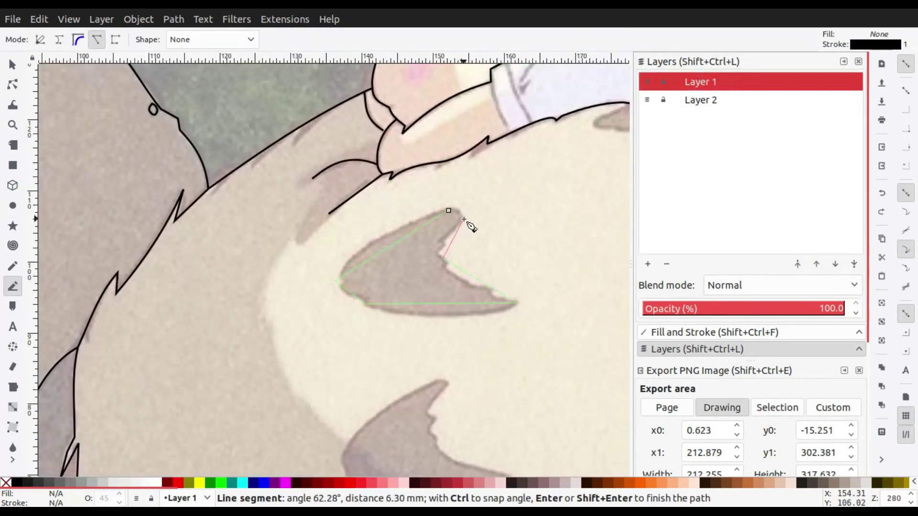
pyautogui.click(449, 211)
pyautogui.scroll(-3, 349, 303)
pyautogui.scroll(4, 360, 243)
# Outline the marking below the arm and the next crescent marking as closed paths
pyautogui.click(359, 243)
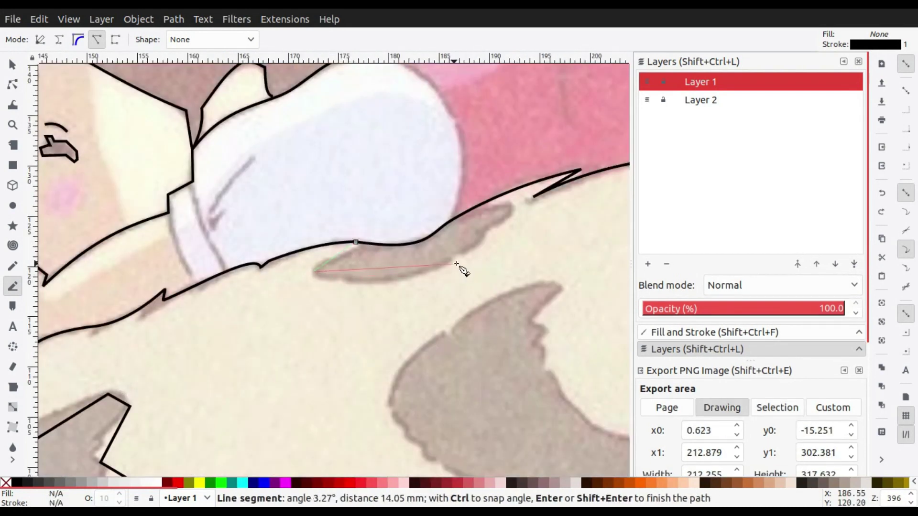
pyautogui.click(356, 243)
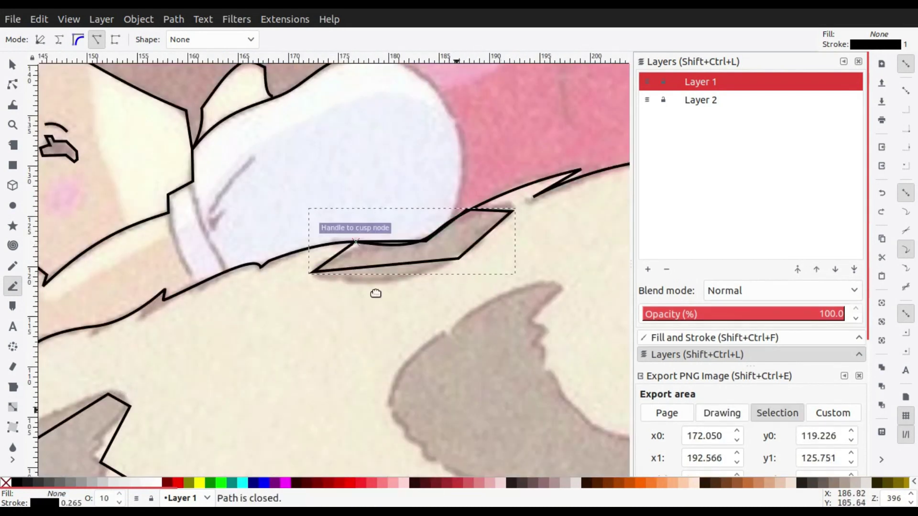
pyautogui.scroll(-5, 375, 293)
pyautogui.hscroll(5, 376, 293)
pyautogui.click(391, 114)
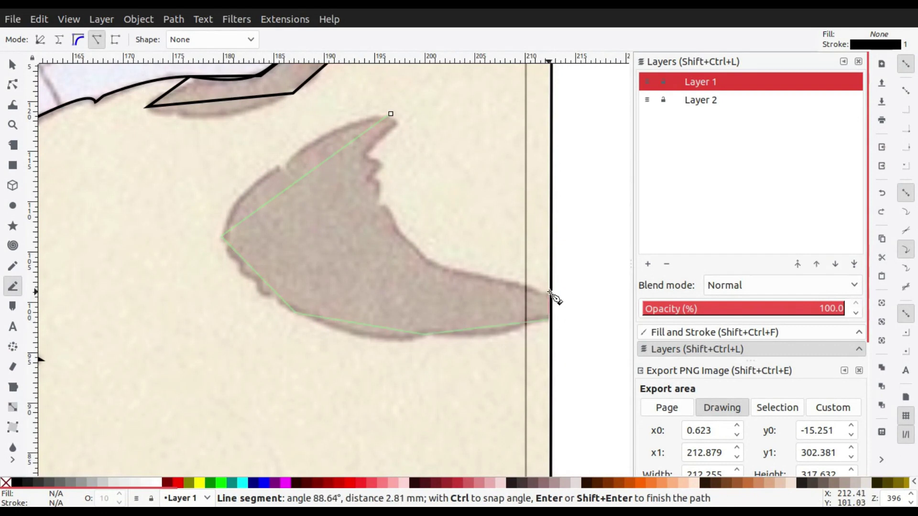
pyautogui.click(373, 198)
# Trace another chest marking with corner points and close its outline
pyautogui.click(391, 114)
pyautogui.scroll(-1, 334, 239)
pyautogui.hscroll(-5, 335, 239)
pyautogui.click(286, 189)
pyautogui.click(193, 261)
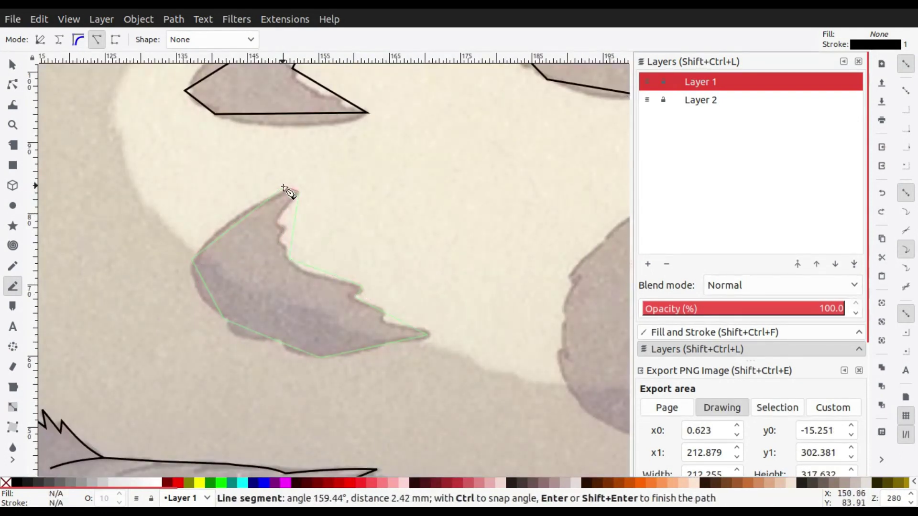
pyautogui.click(283, 188)
pyautogui.scroll(-3, 284, 188)
# Trace the last chest marking with corner points and close its outline
pyautogui.click(373, 268)
pyautogui.scroll(2, 324, 381)
pyautogui.click(259, 239)
pyautogui.click(272, 279)
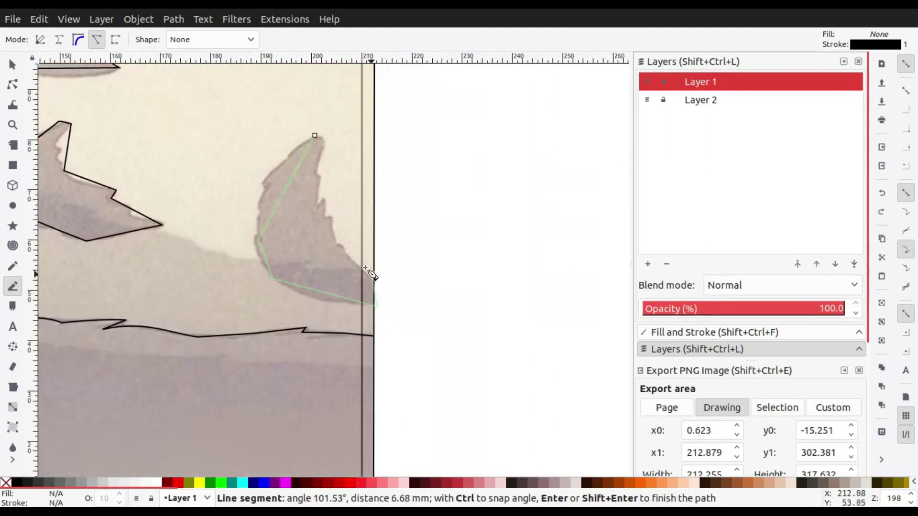
pyautogui.click(314, 136)
pyautogui.scroll(-3, 315, 137)
# Shift the first marking's left corner and bend its inner edge into a smooth curve
pyautogui.press('n')
pyautogui.scroll(4, 287, 144)
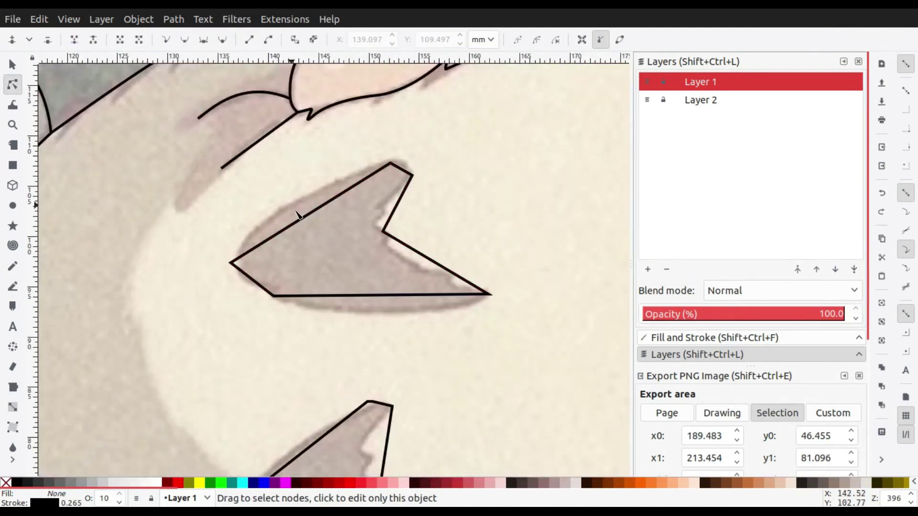
pyautogui.moveTo(234, 265); pyautogui.dragTo(244, 265)
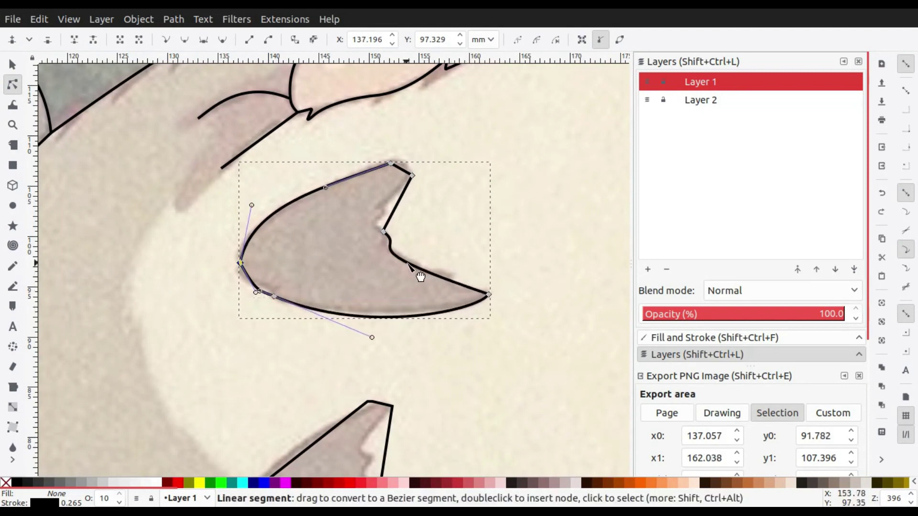
pyautogui.scroll(2, 409, 273)
pyautogui.click(407, 267)
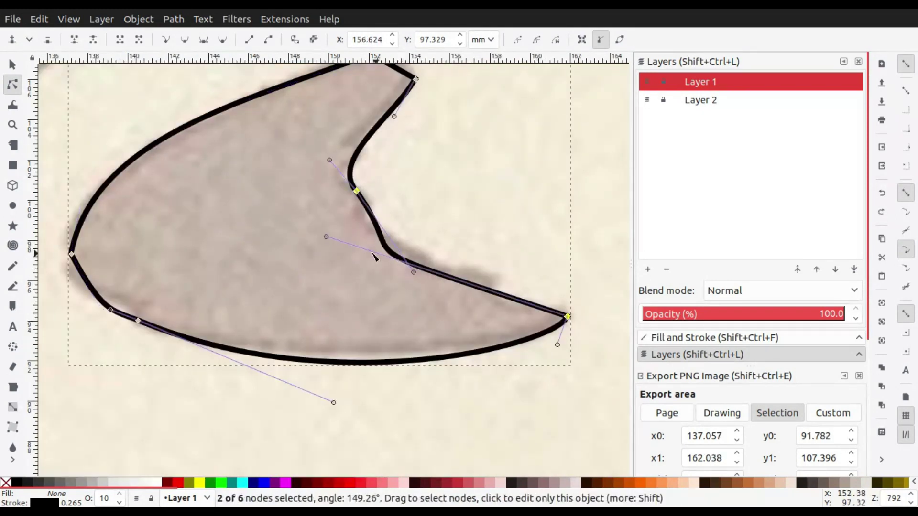
pyautogui.moveTo(316, 254); pyautogui.dragTo(394, 283)
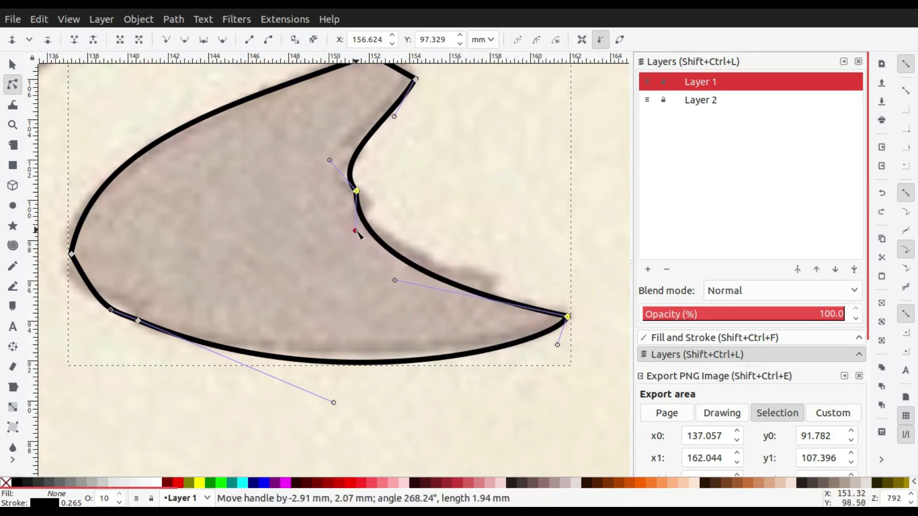
pyautogui.moveTo(358, 233); pyautogui.dragTo(348, 225)
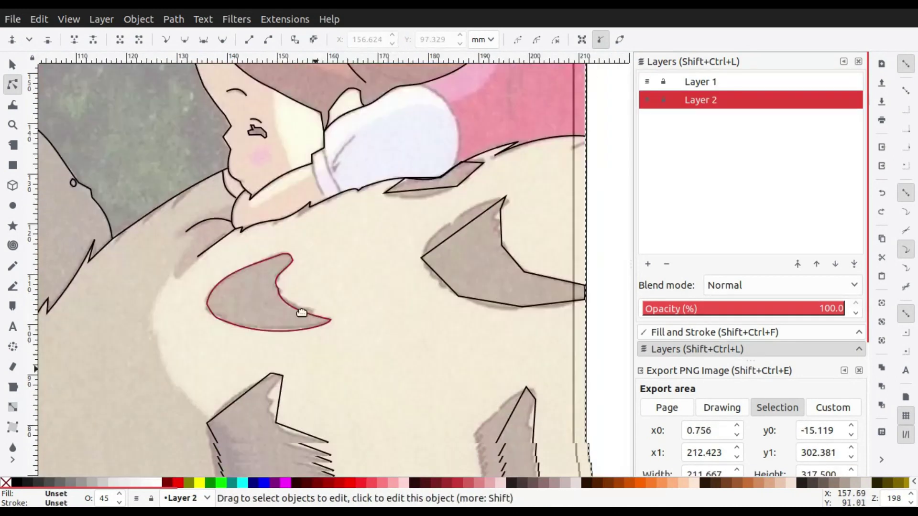
# Curve the lower marking's straight left and lower-right edges
pyautogui.scroll(2, 302, 313)
pyautogui.scroll(2, 174, 250)
pyautogui.click(180, 256)
pyautogui.scroll(1, 271, 310)
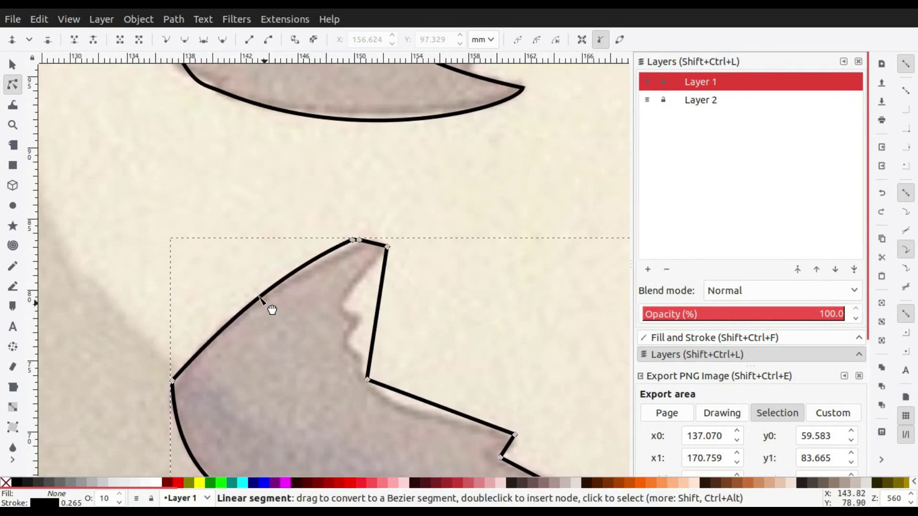
pyautogui.moveTo(381, 305); pyautogui.dragTo(349, 306)
pyautogui.scroll(-5, 328, 262)
pyautogui.scroll(-3, 384, 320)
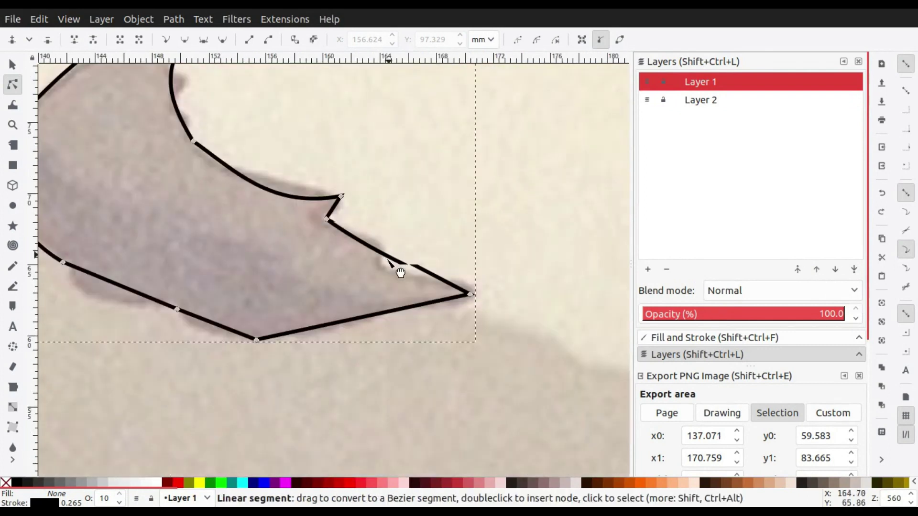
pyautogui.moveTo(399, 267); pyautogui.dragTo(397, 282)
pyautogui.scroll(-3, 389, 334)
pyautogui.scroll(2, 320, 330)
pyautogui.moveTo(316, 325); pyautogui.dragTo(320, 330)
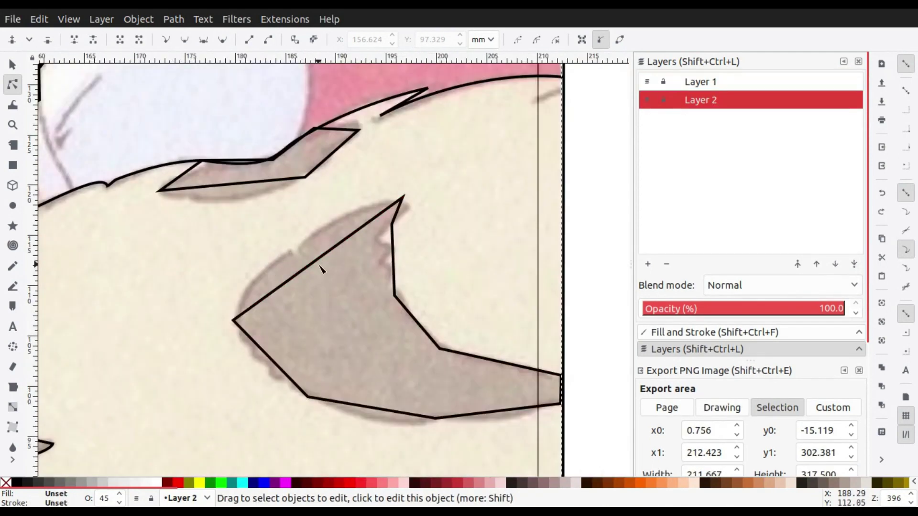
# Reshape the crescent near the page edge, adjusting its left corner and bowing its bottom edge
pyautogui.click(313, 263)
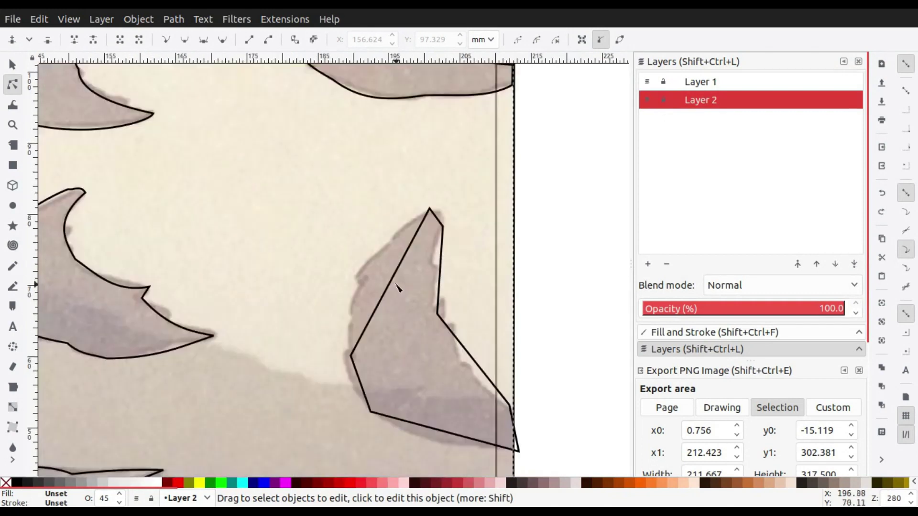
pyautogui.click(395, 302)
pyautogui.moveTo(350, 356); pyautogui.dragTo(345, 355)
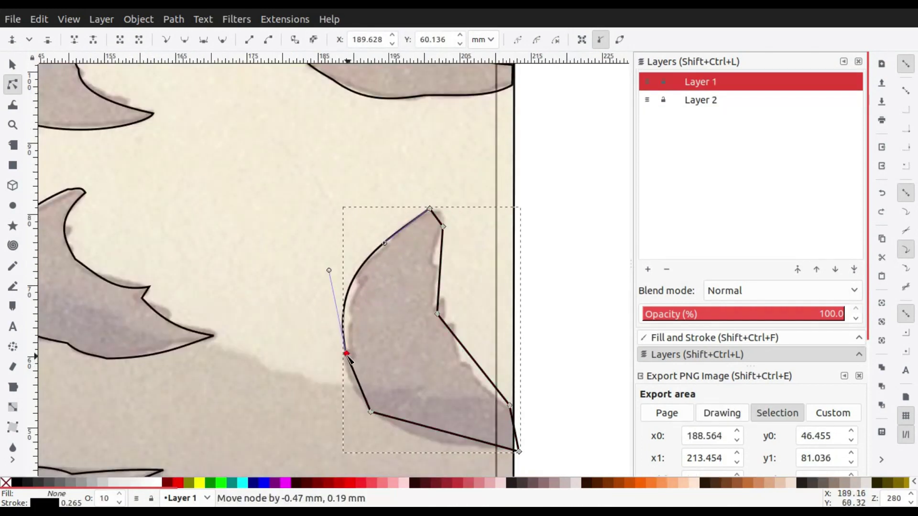
pyautogui.moveTo(327, 273); pyautogui.dragTo(340, 286)
pyautogui.moveTo(426, 432); pyautogui.dragTo(426, 441)
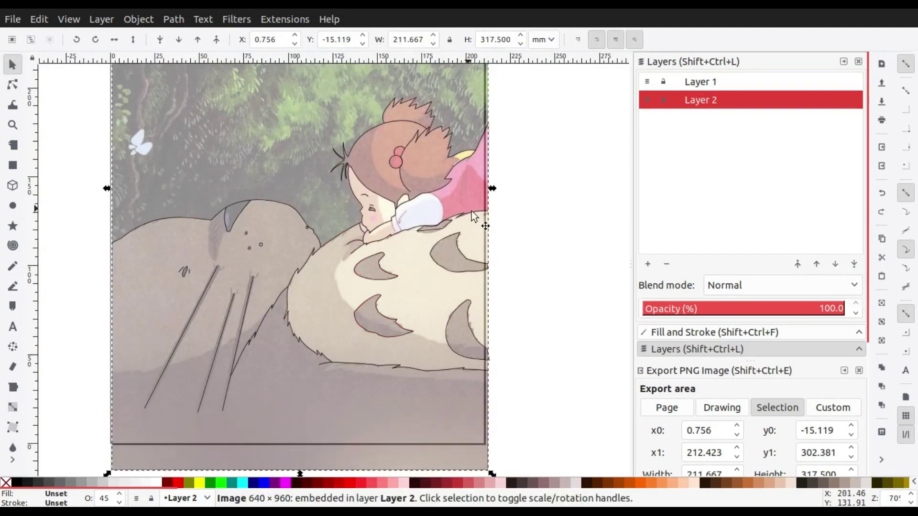
# Hide the reference photo, inspect the marking outlines, and zoom out and back in
pyautogui.click(643, 99)
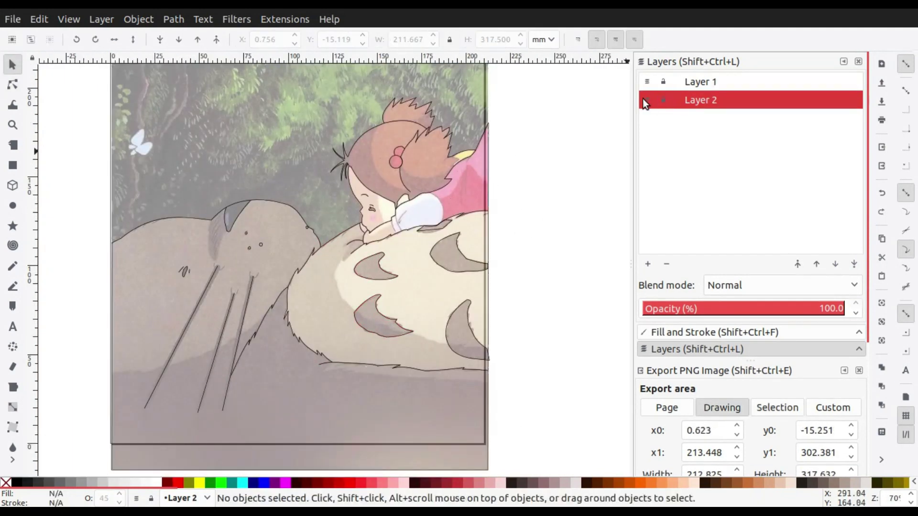
pyautogui.scroll(1, 449, 311)
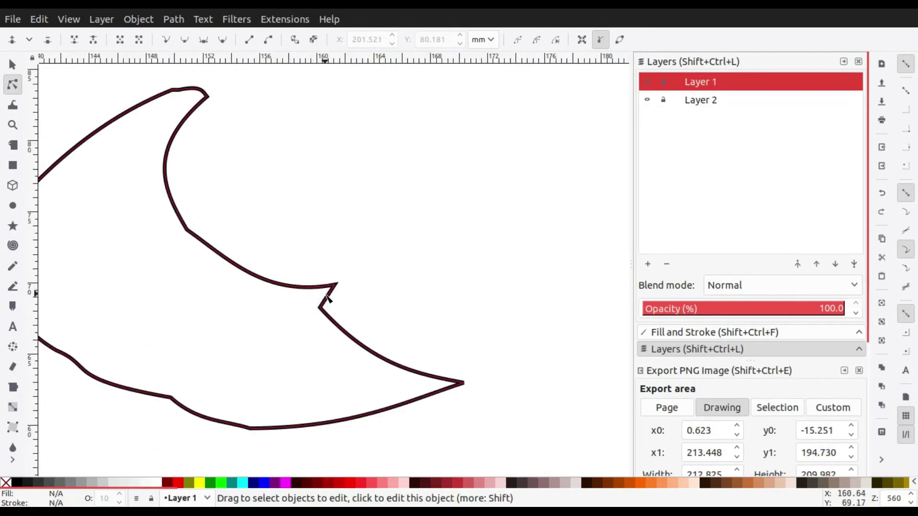
pyautogui.click(328, 299)
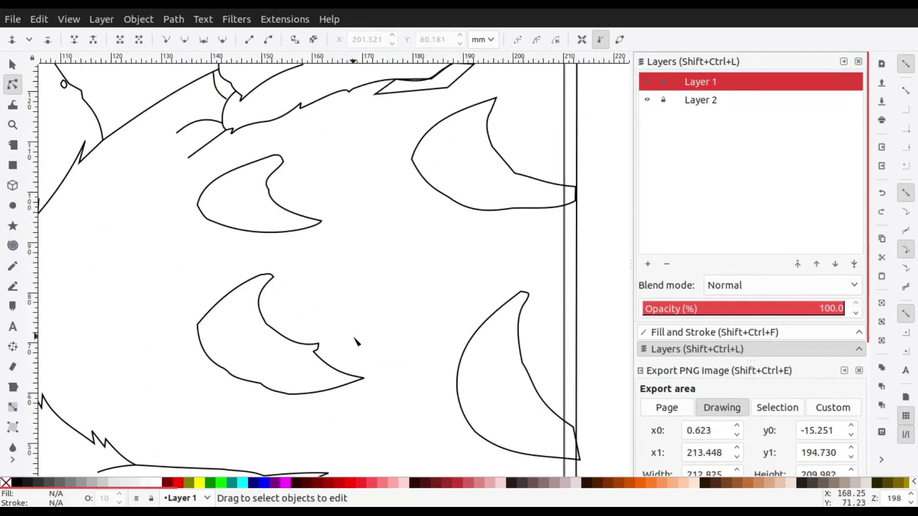
pyautogui.click(279, 318)
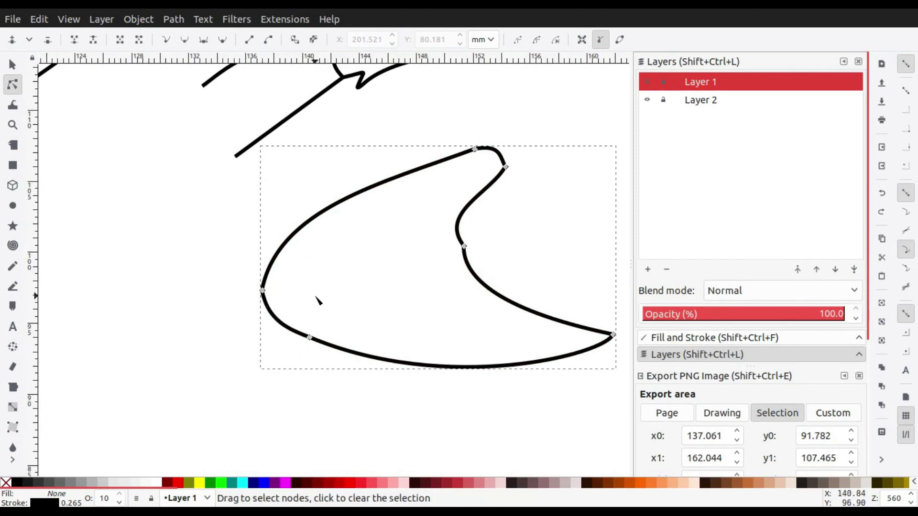
pyautogui.click(318, 300)
pyautogui.click(429, 176)
pyautogui.press('Escape')
pyautogui.press('5')
pyautogui.press('`')
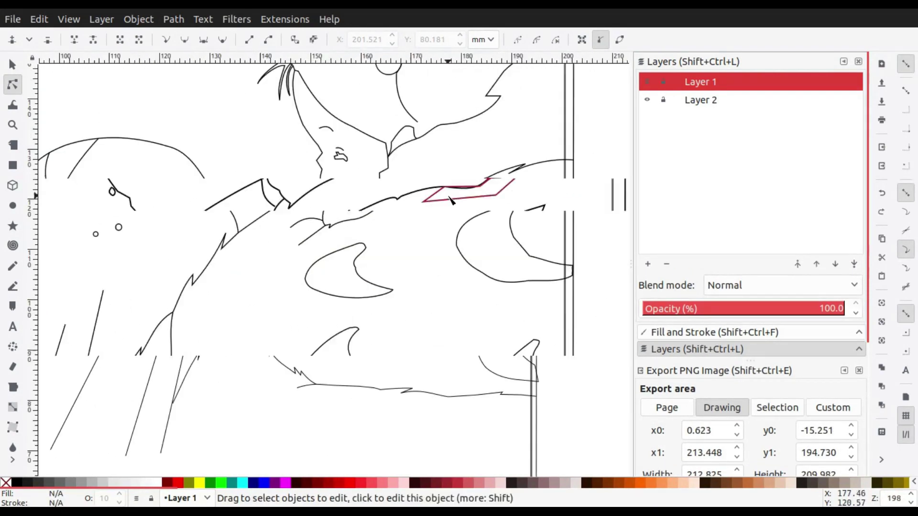
# Curve the bottom edge of the marking under the arm and round off its tips
pyautogui.moveTo(498, 201); pyautogui.dragTo(508, 242)
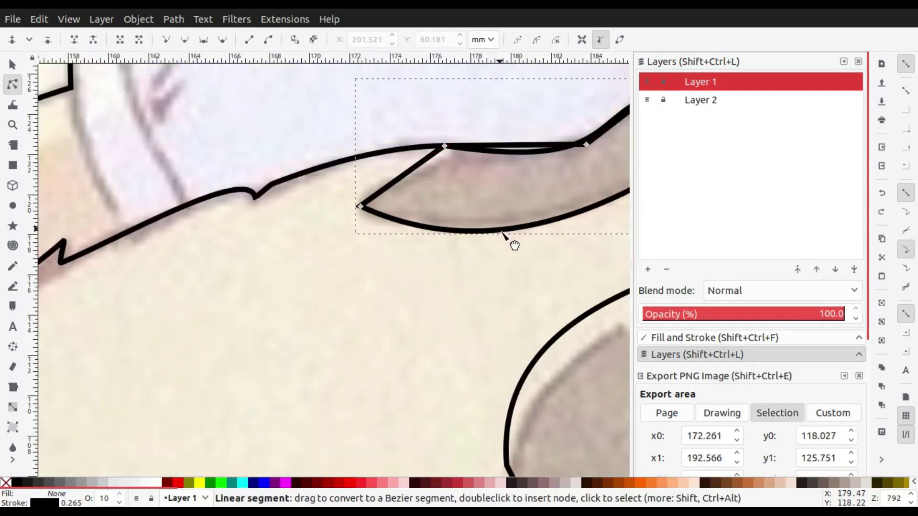
pyautogui.scroll(2, 409, 242)
pyautogui.click(419, 230)
pyautogui.moveTo(352, 259); pyautogui.dragTo(375, 262)
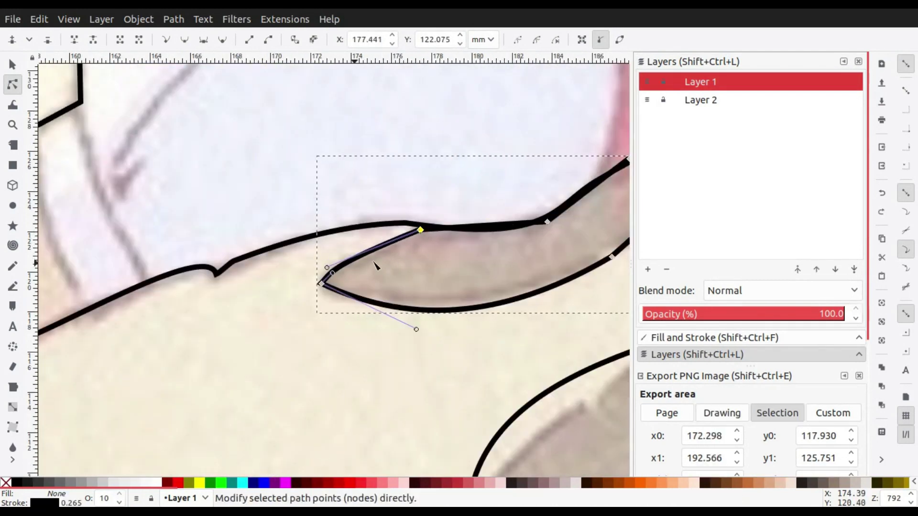
pyautogui.hscroll(10, 375, 262)
pyautogui.moveTo(449, 249); pyautogui.dragTo(470, 241)
# Hide the reference photo layer, deselect everything, and select all paths on the outline layer
pyautogui.click(411, 350)
pyautogui.scroll(-7, 410, 353)
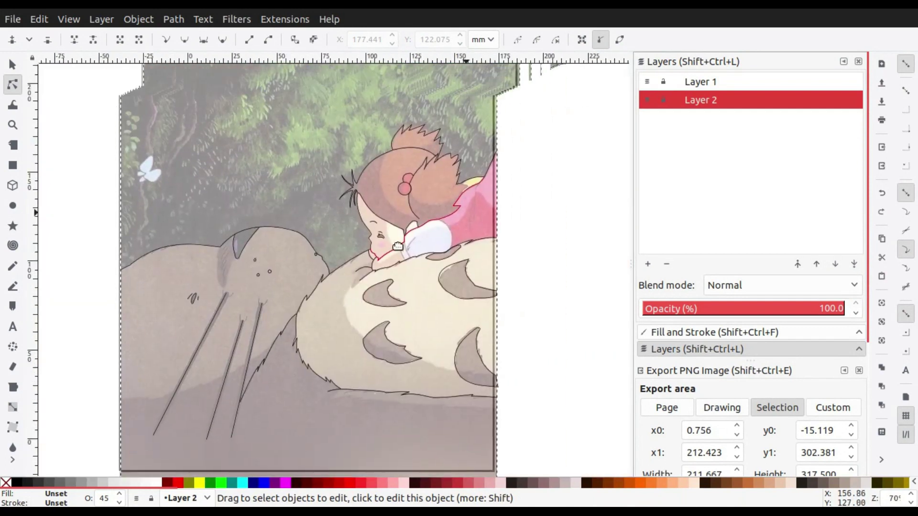
pyautogui.click(647, 100)
pyautogui.scroll(-2, 407, 297)
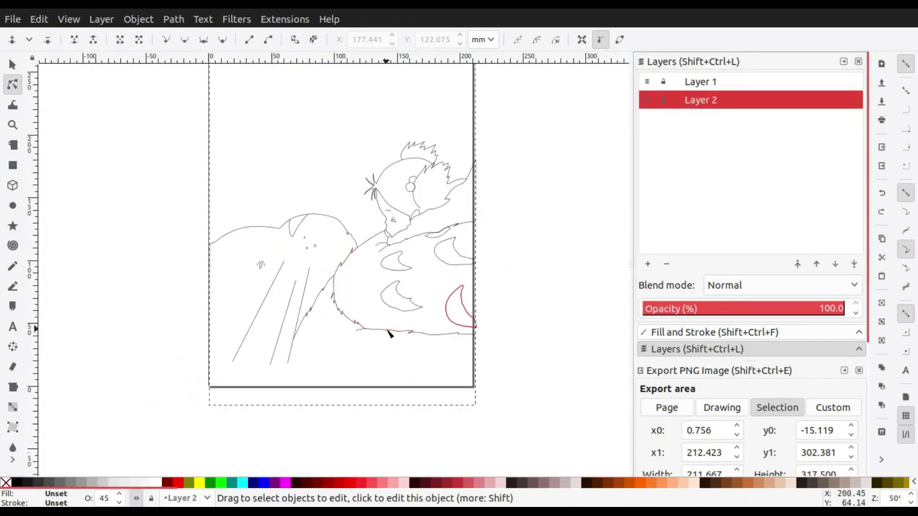
pyautogui.press('s')
pyautogui.click(520, 222)
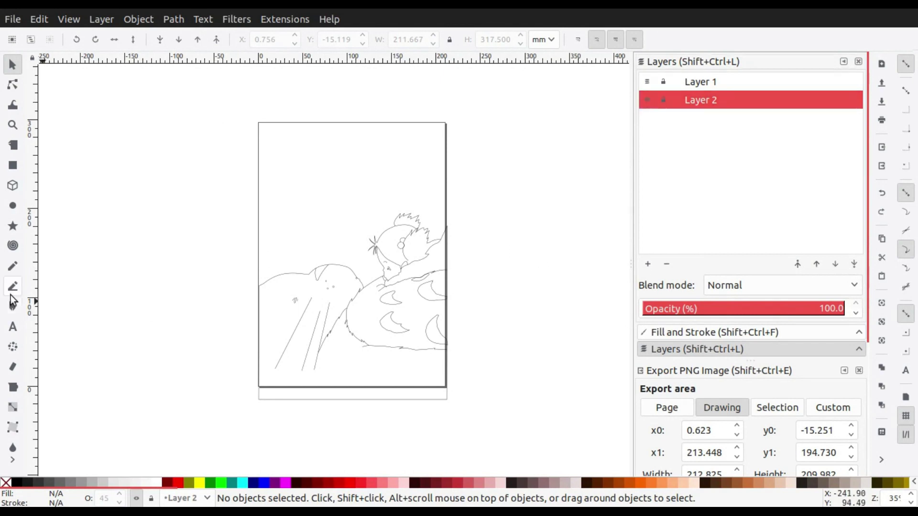
pyautogui.hotkey('ctrl', 'alt', 'a')
# Fill the large path behind the outlines with a dark maroon-purple
pyautogui.click(39, 481)
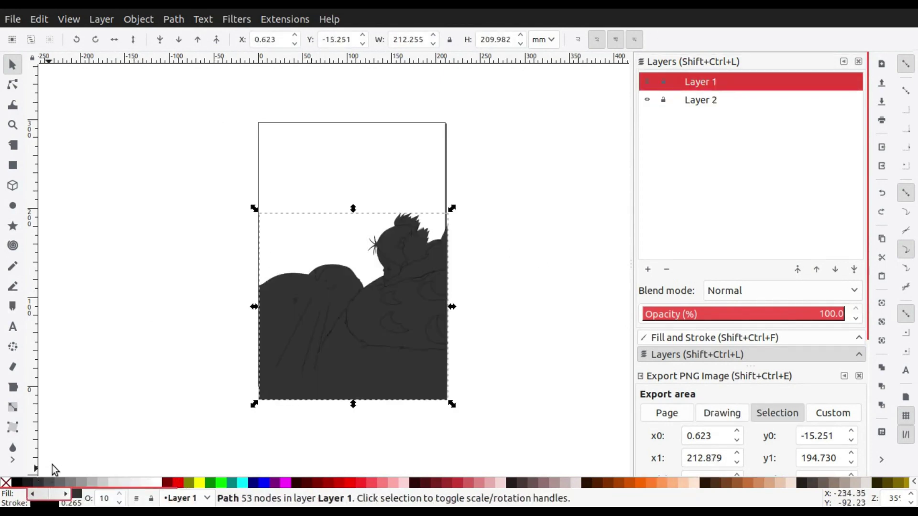
pyautogui.click(449, 484)
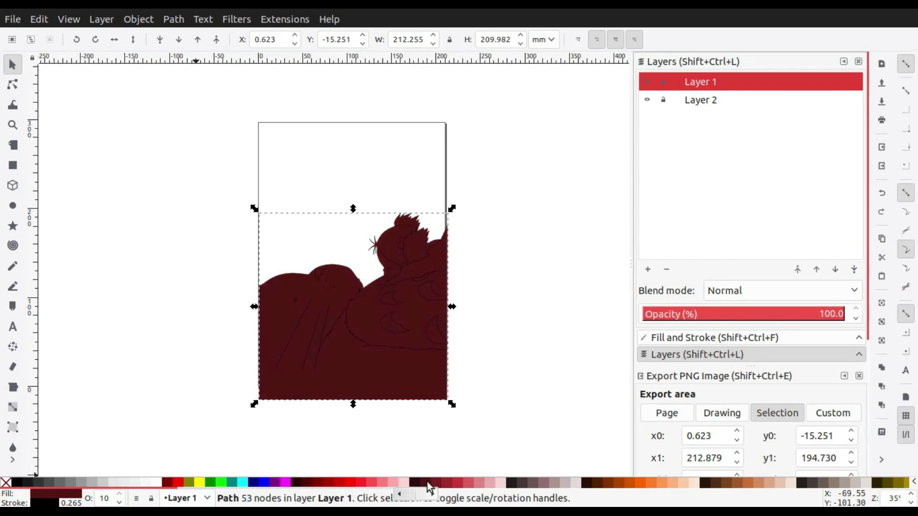
pyautogui.moveTo(874, 282); pyautogui.dragTo(728, 420)
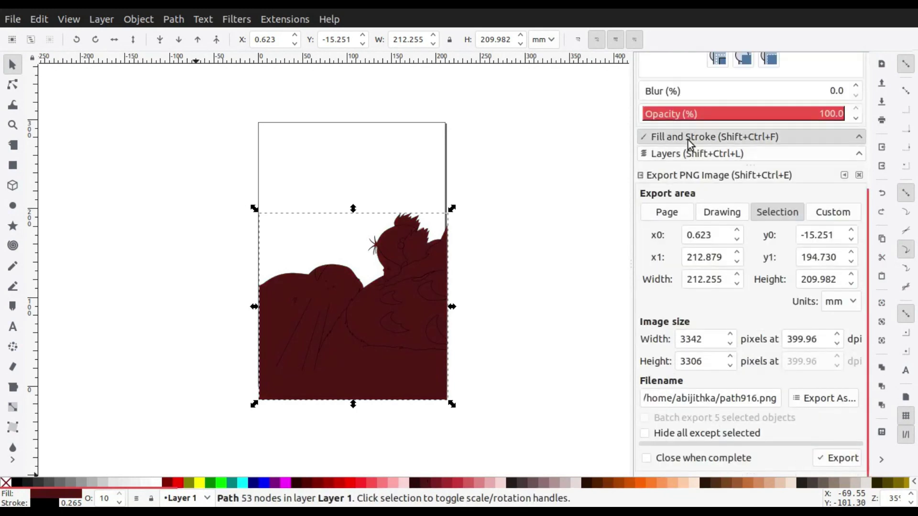
pyautogui.click(689, 139)
pyautogui.moveTo(779, 215)
pyautogui.mouseDown()
pyautogui.moveTo(787, 210)
pyautogui.moveTo(753, 174)
pyautogui.mouseUp()
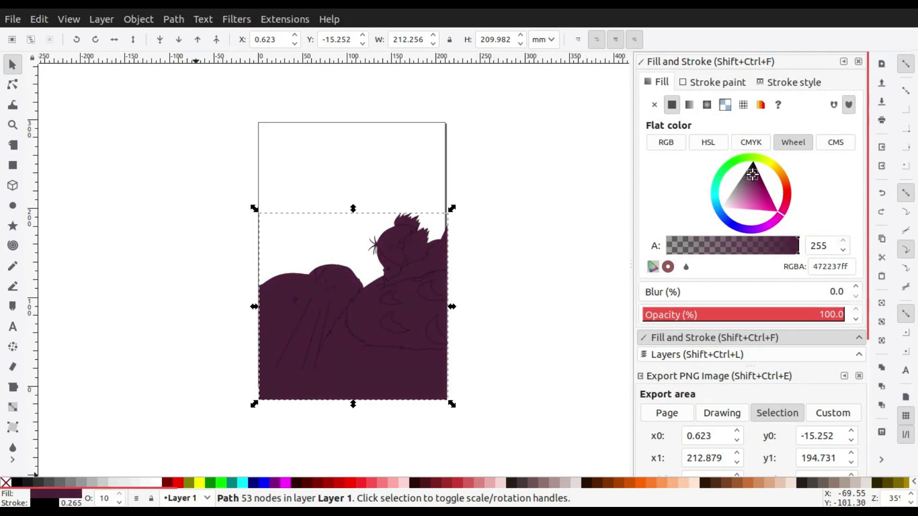
# Show and then hide the background reference image in the Layers list to compare
pyautogui.click(605, 195)
pyautogui.click(709, 350)
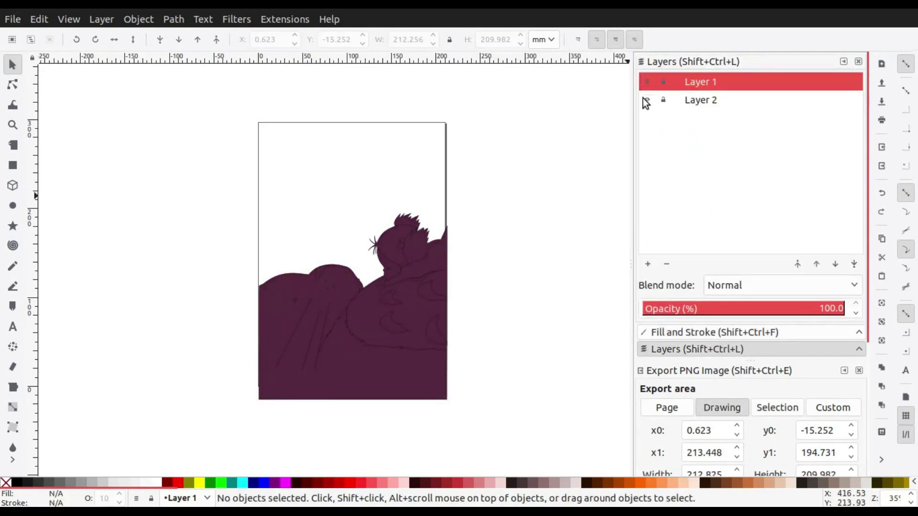
pyautogui.click(643, 82)
pyautogui.click(642, 82)
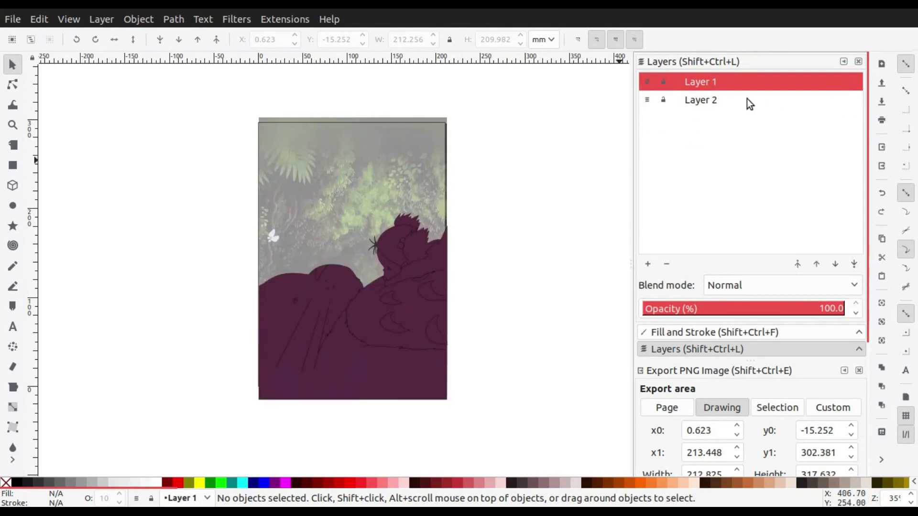
pyautogui.click(647, 100)
pyautogui.scroll(-4, 865, 316)
# Recolour the large shape's fill to a lighter muted mauve, 7d6c75
pyautogui.hotkey('shift', 'ctrl', 'f')
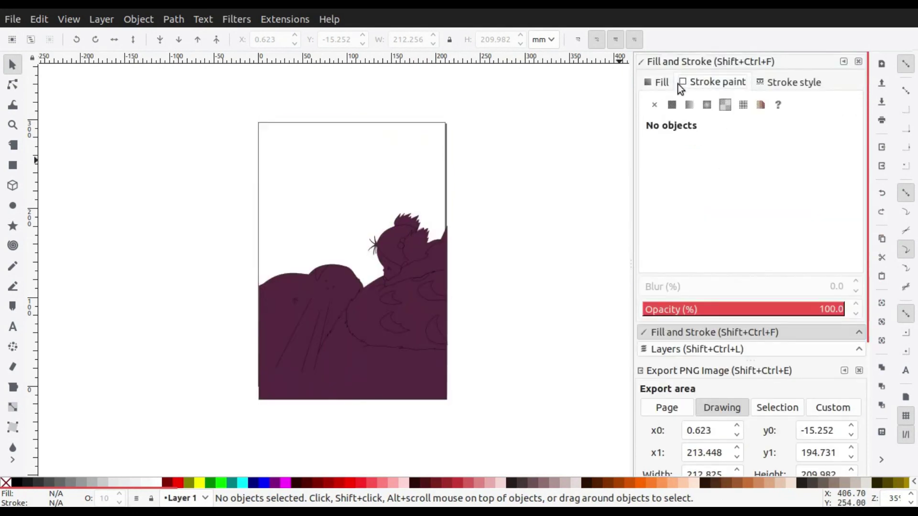
pyautogui.click(330, 330)
pyautogui.click(344, 272)
pyautogui.moveTo(746, 205); pyautogui.dragTo(722, 177)
pyautogui.click(745, 186)
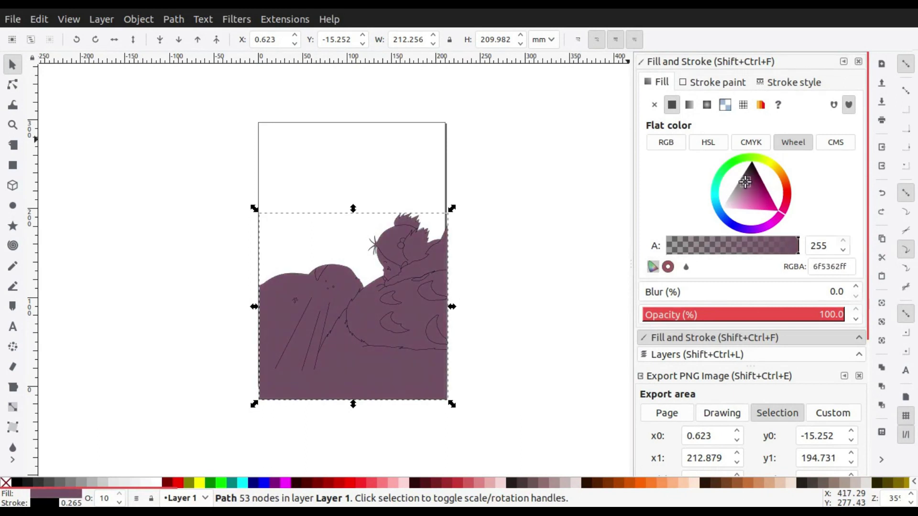
pyautogui.moveTo(745, 182); pyautogui.dragTo(742, 184)
# Deselect the mauve shape and reselect it to check the result
pyautogui.click(557, 242)
pyautogui.scroll(2, 351, 277)
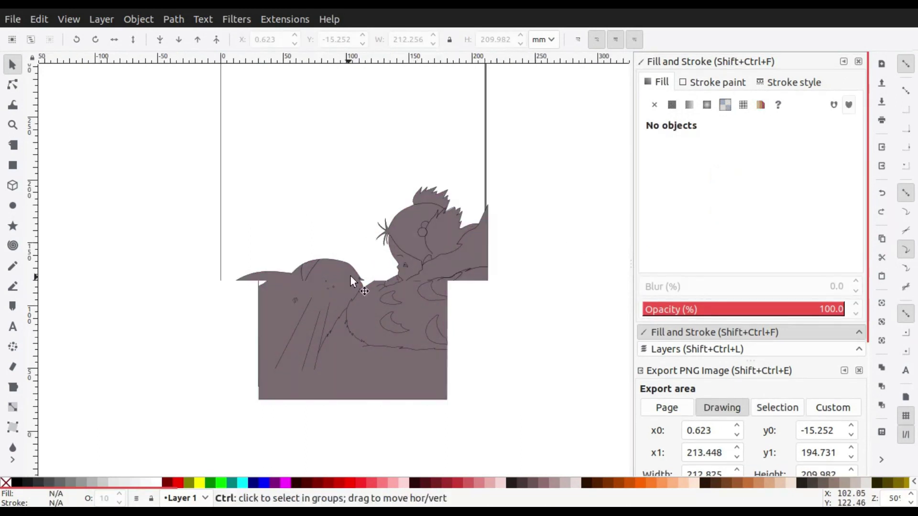
pyautogui.scroll(3, 368, 200)
pyautogui.scroll(-3, 416, 288)
pyautogui.click(416, 287)
pyautogui.scroll(-7, 416, 287)
# Draw a trial rectangle on the canvas, discard it, and return to node editing
pyautogui.press('n')
pyautogui.press('Escape')
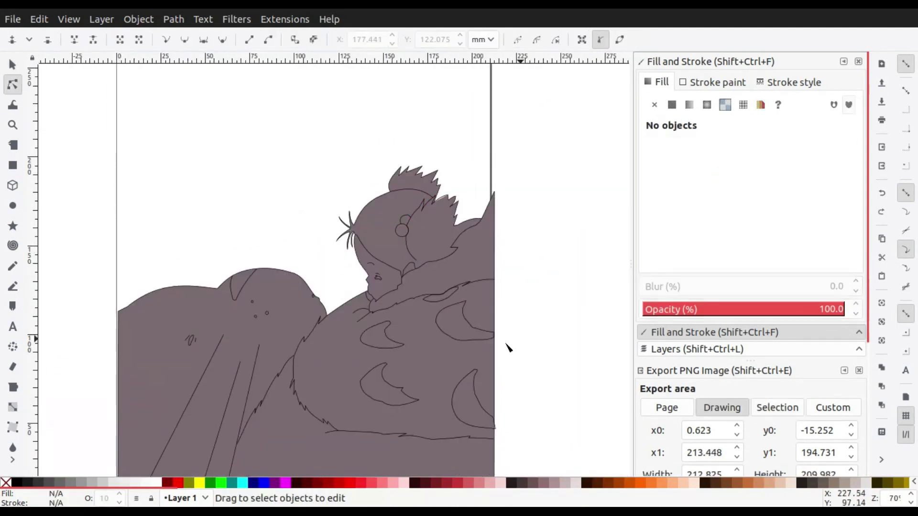
pyautogui.click(402, 262)
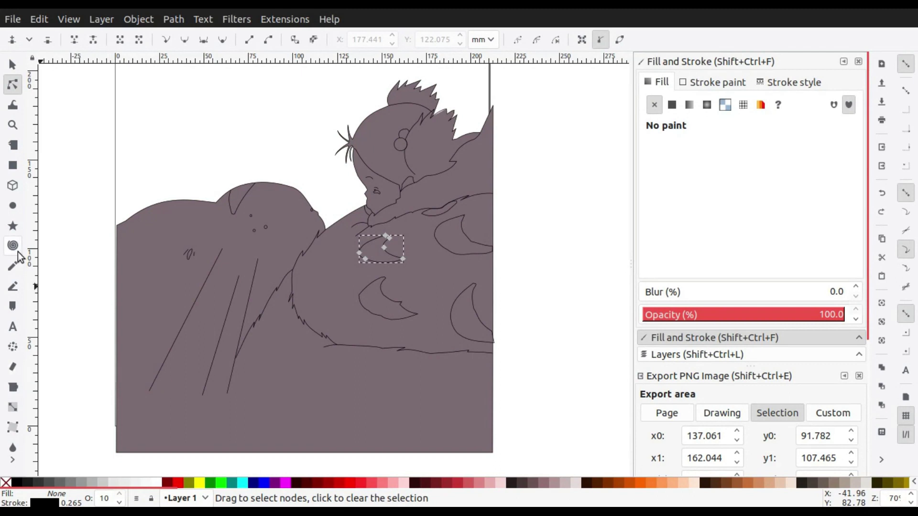
pyautogui.click(13, 165)
pyautogui.moveTo(132, 109); pyautogui.dragTo(211, 178)
pyautogui.press('Escape')
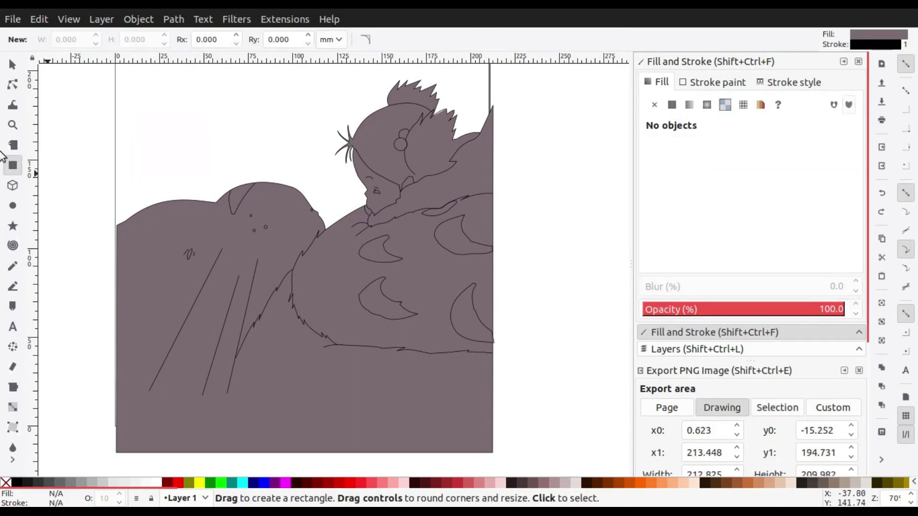
pyautogui.click(13, 85)
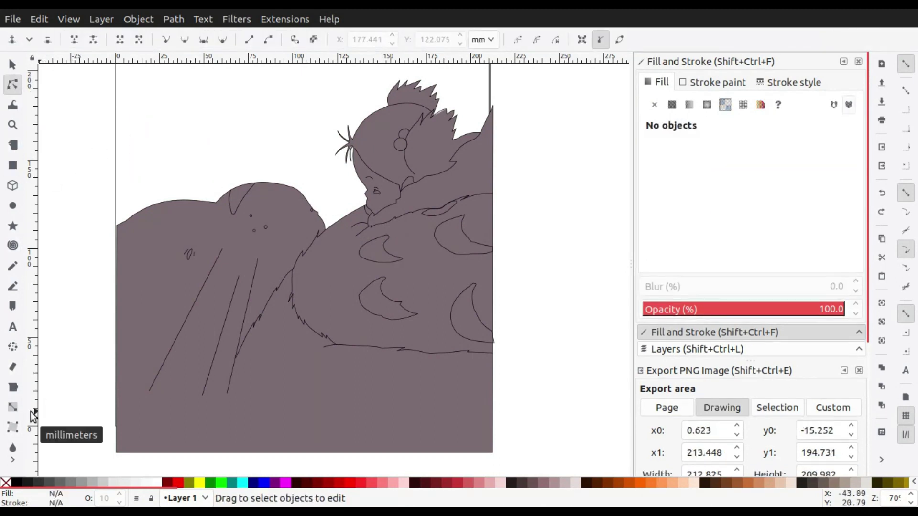
# Select the large filled shape, zoom in on the girl's head, then back out
pyautogui.click(233, 239)
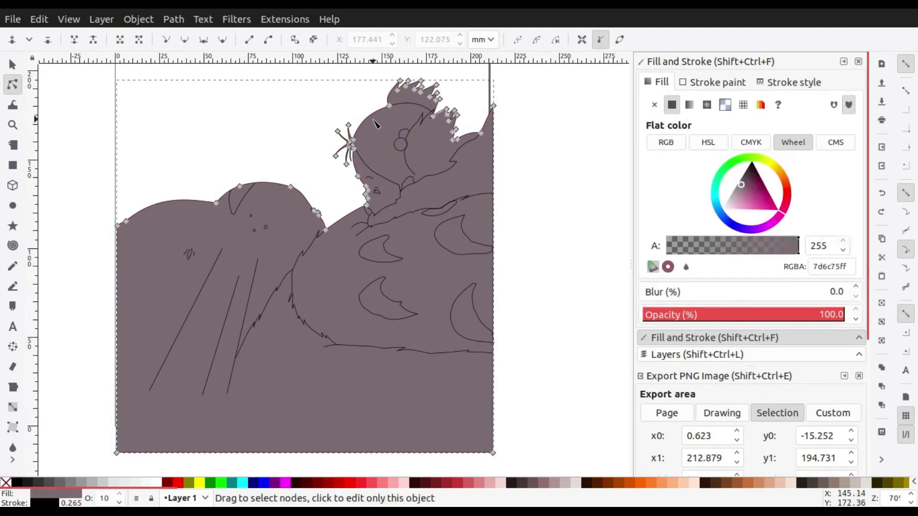
pyautogui.press('s')
pyautogui.click(380, 190)
pyautogui.keyDown('ctrl'); pyautogui.scroll(2, 380, 190); pyautogui.keyUp('ctrl')
pyautogui.press('n')
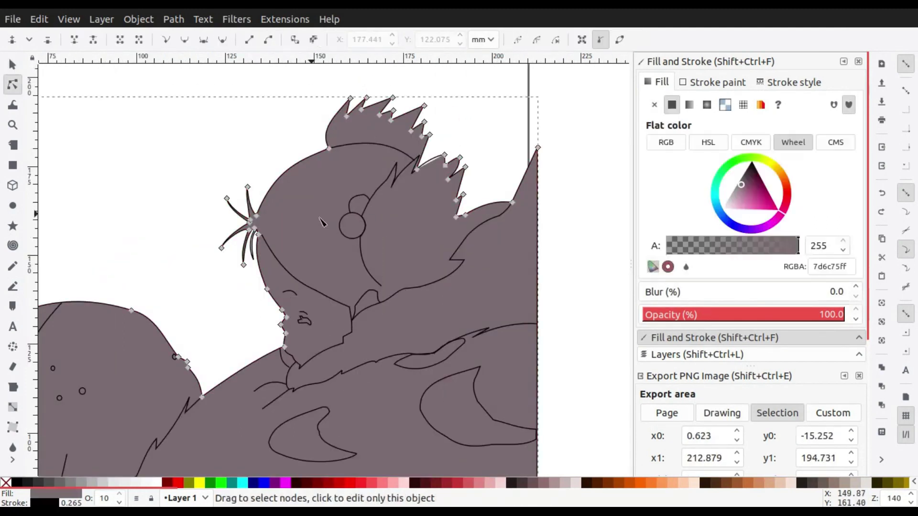
pyautogui.press('Escape')
pyautogui.press('`')
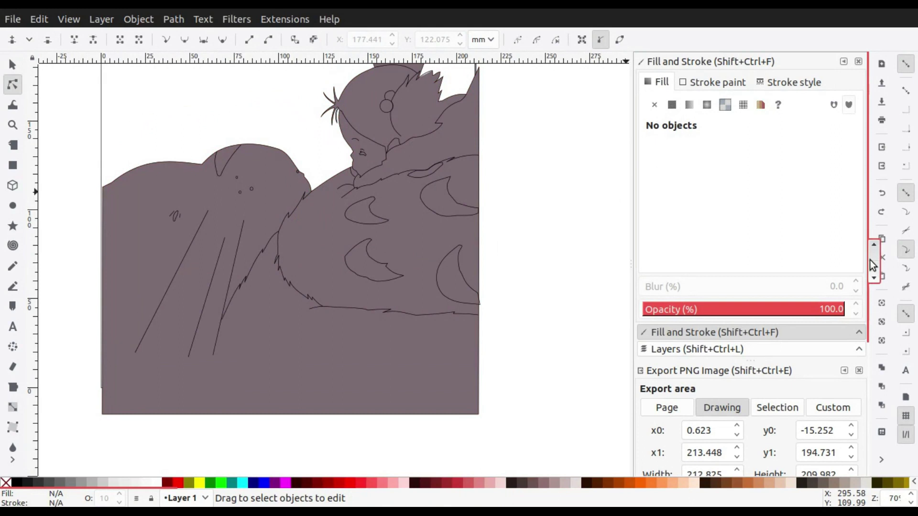
pyautogui.scroll(-5, 876, 354)
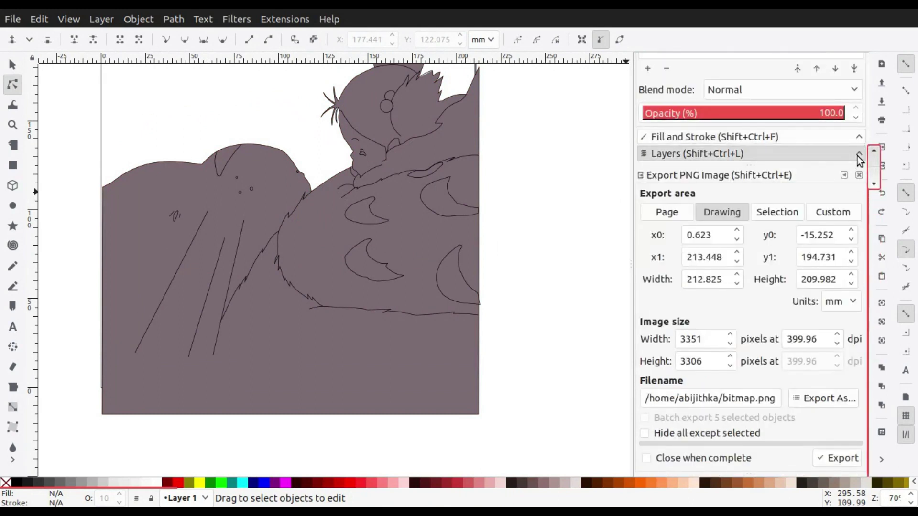
# Collapse the PNG export panel and expand the Layers list above Fill and Stroke
pyautogui.click(845, 175)
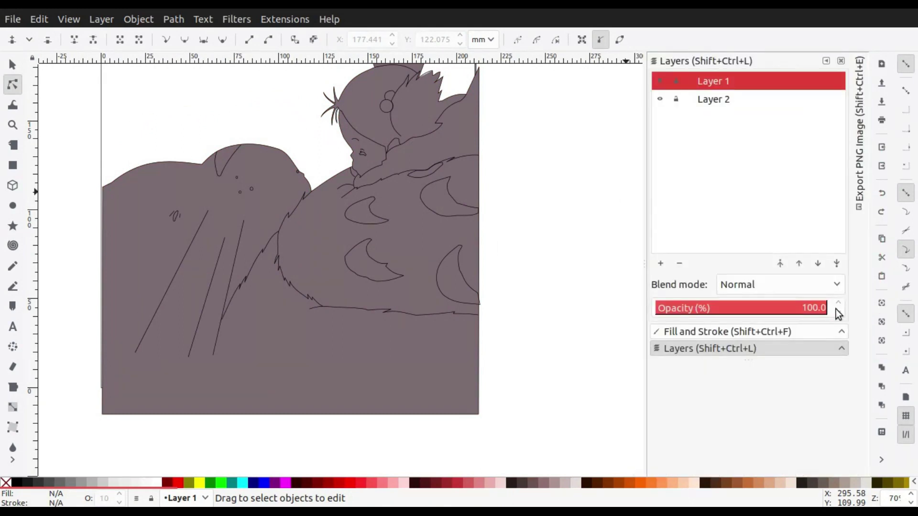
pyautogui.click(713, 334)
pyautogui.click(842, 346)
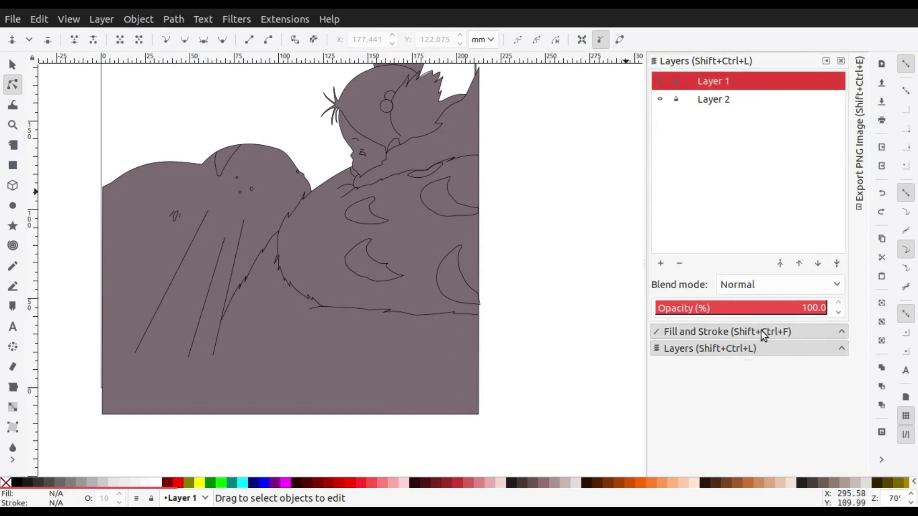
pyautogui.click(856, 123)
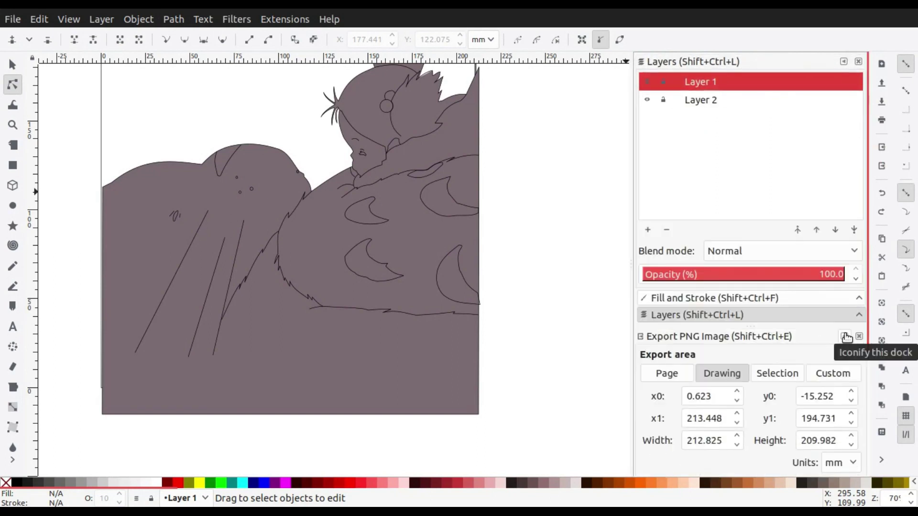
pyautogui.click(842, 61)
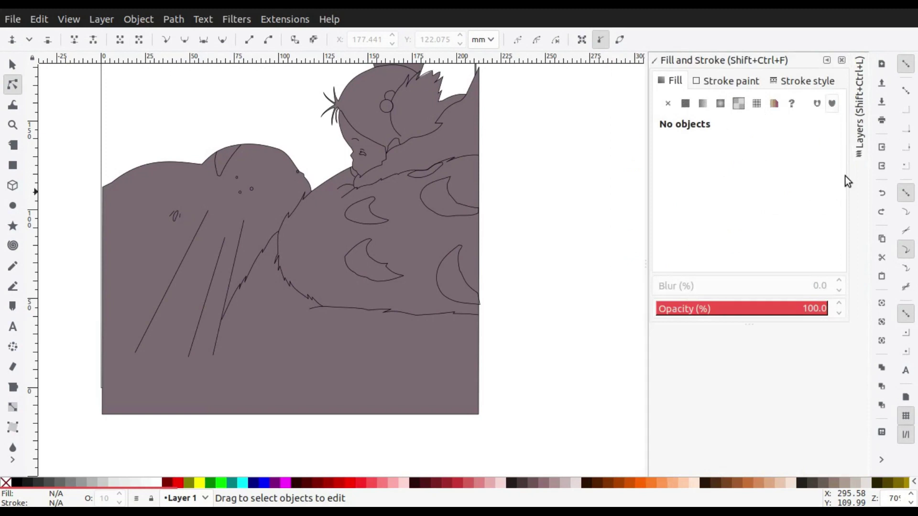
pyautogui.click(858, 138)
# Add a new layer from the Layers panel
pyautogui.scroll(2, 594, 236)
pyautogui.hscroll(-1, 593, 236)
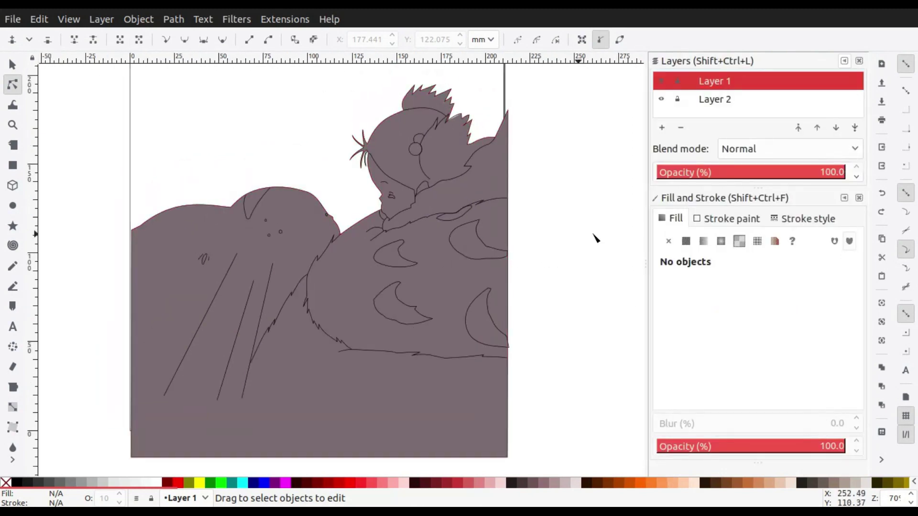
pyautogui.click(667, 129)
pyautogui.click(517, 283)
# Undo the new layer and show only the background reference image for tracing
pyautogui.hotkey('ctrl', 'z')
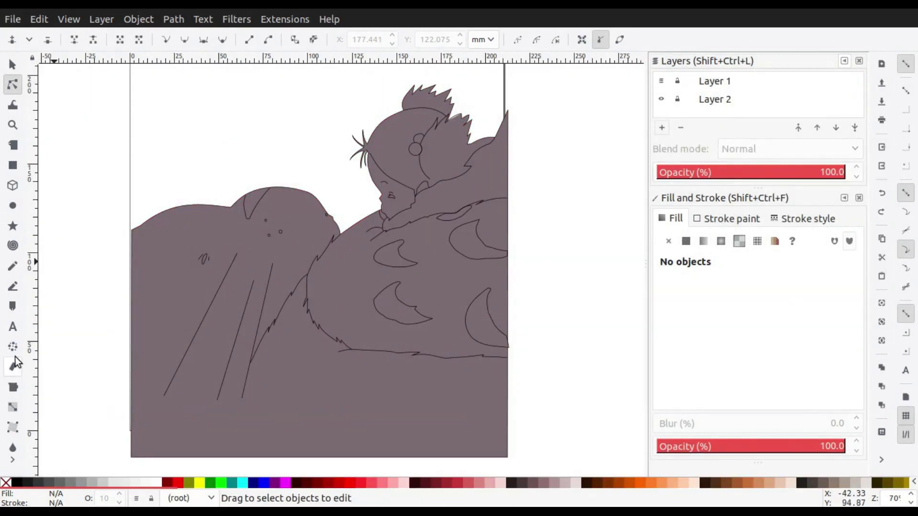
pyautogui.press('b')
pyautogui.click(661, 81)
pyautogui.click(662, 99)
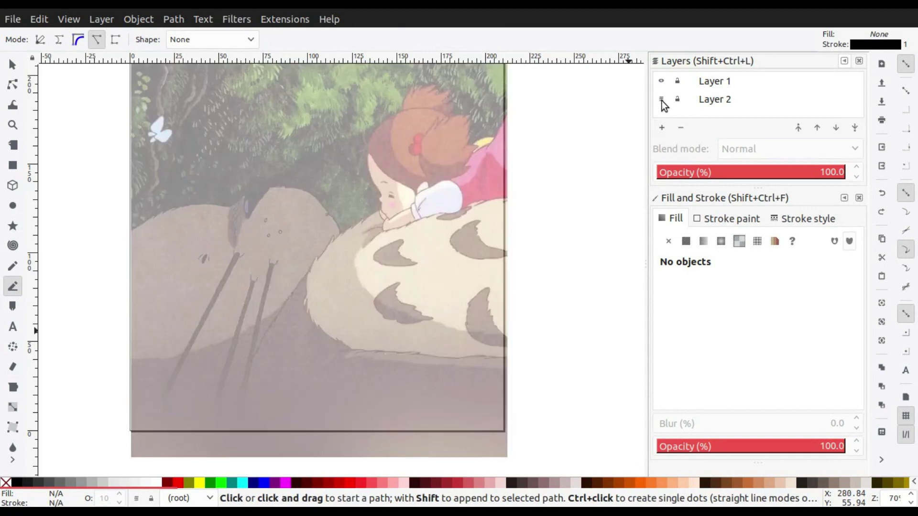
# Trace a closed ground polygon beneath the sleeping figures with the Pen tool
pyautogui.click(132, 360)
pyautogui.click(164, 362)
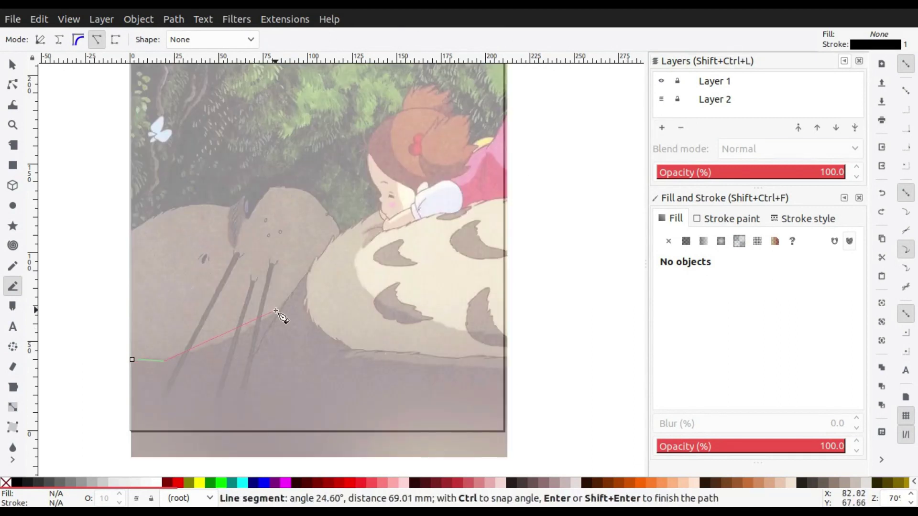
pyautogui.click(307, 275)
pyautogui.click(350, 350)
pyautogui.click(431, 354)
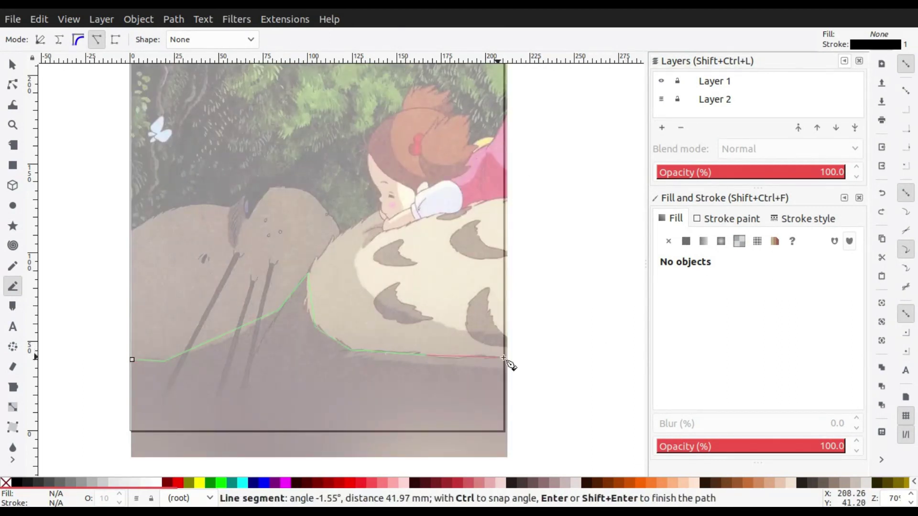
pyautogui.click(506, 358)
pyautogui.click(528, 411)
pyautogui.click(69, 439)
pyautogui.click(150, 298)
# Restore the outline layer and give the ground shape a flat mauve fill, 7d6c75
pyautogui.click(661, 81)
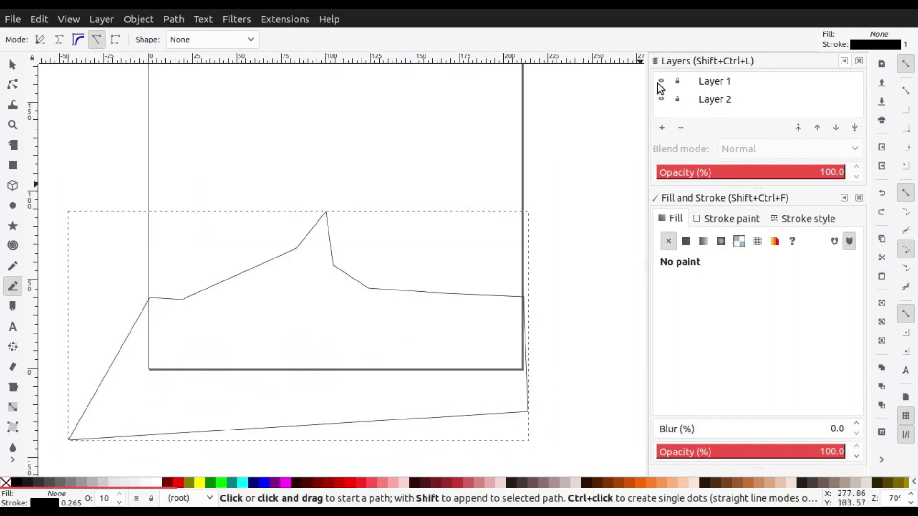
pyautogui.click(662, 99)
pyautogui.press('s')
pyautogui.click(685, 241)
pyautogui.click(750, 329)
pyautogui.moveTo(749, 334); pyautogui.dragTo(745, 335)
pyautogui.click(718, 279)
pyautogui.click(738, 341)
pyautogui.hotkey('ctrl', 'z')
pyautogui.press('d')
pyautogui.press('d')
# Remove the ground shape's stroke and test lowering it in the stacking order
pyautogui.click(564, 191)
pyautogui.click(368, 376)
pyautogui.click(731, 219)
pyautogui.click(668, 241)
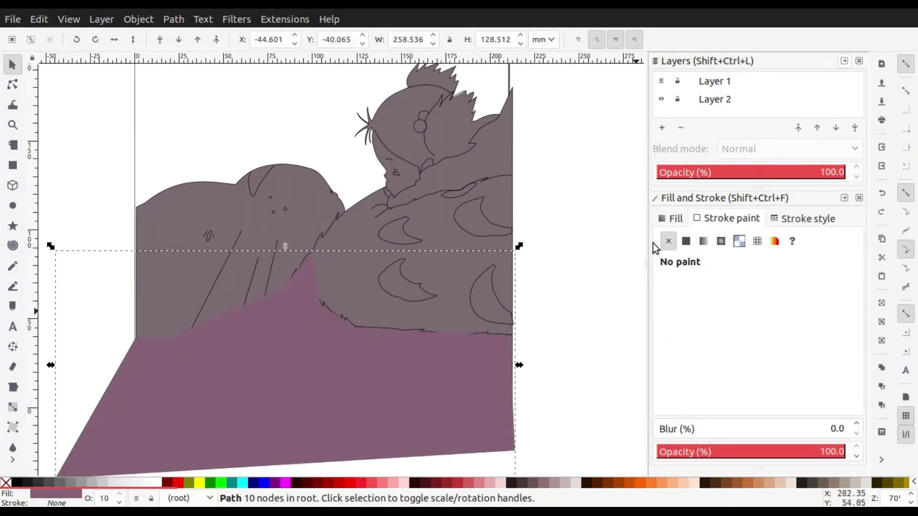
pyautogui.click(178, 40)
pyautogui.click(587, 214)
# Cut the ground shape, create Layer 3, and paste the shape into it
pyautogui.click(280, 421)
pyautogui.press('Delete')
pyautogui.click(662, 127)
pyautogui.click(515, 283)
pyautogui.click(298, 426)
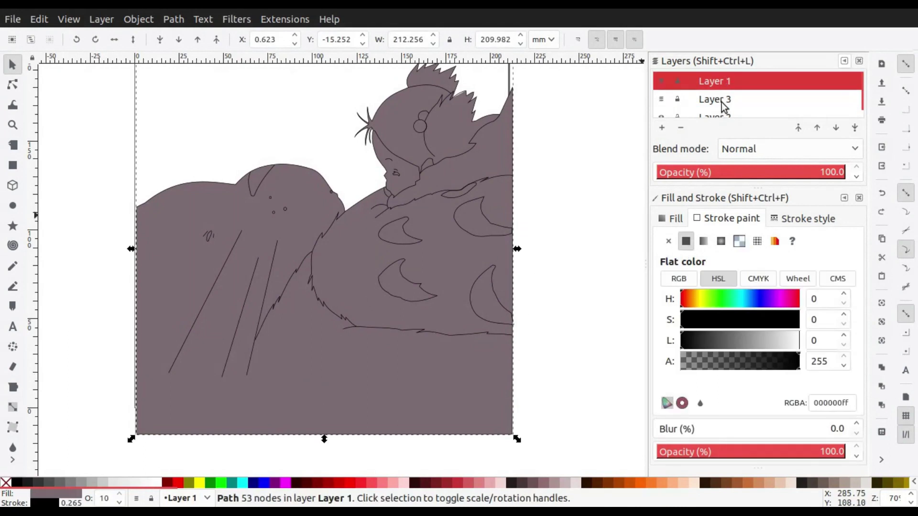
pyautogui.click(724, 101)
pyautogui.hotkey('ctrl', 'v')
# Replace the misplaced paste with Paste In Place so the ground keeps its position
pyautogui.click(535, 280)
pyautogui.hotkey('ctrl', 'z')
pyautogui.hotkey('ctrl', 'alt', 'v')
pyautogui.click(303, 219)
pyautogui.click(682, 222)
# Remove the outline path's grey fill and make Layer 3 active for drawing
pyautogui.click(668, 243)
pyautogui.click(566, 234)
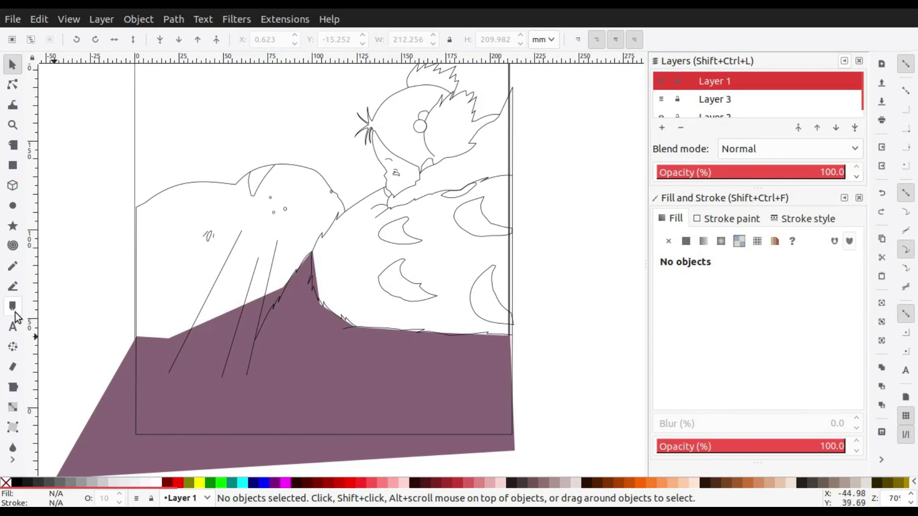
pyautogui.click(17, 283)
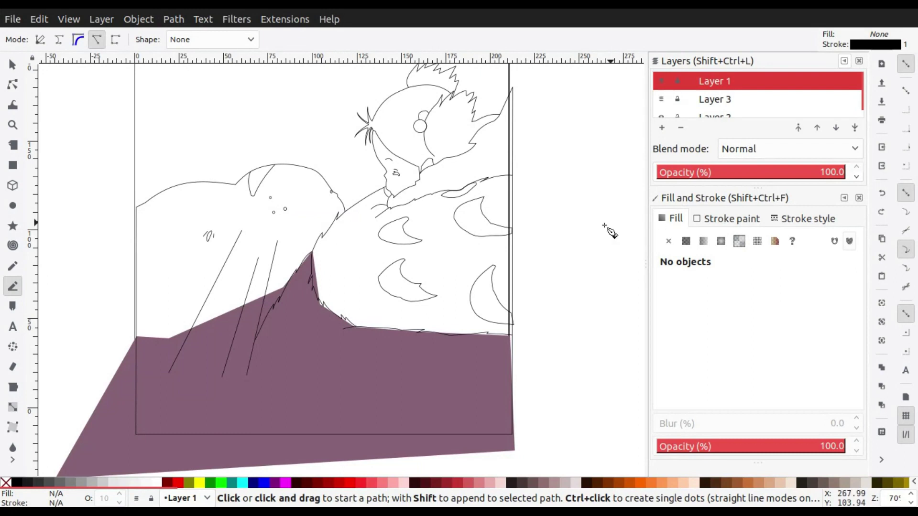
pyautogui.click(717, 101)
# Start a fill shape on Layer 3, cancel it, and inspect the outline path's nodes
pyautogui.keyDown('ctrl'); pyautogui.scroll(2, 134, 216); pyautogui.keyUp('ctrl')
pyautogui.click(141, 209)
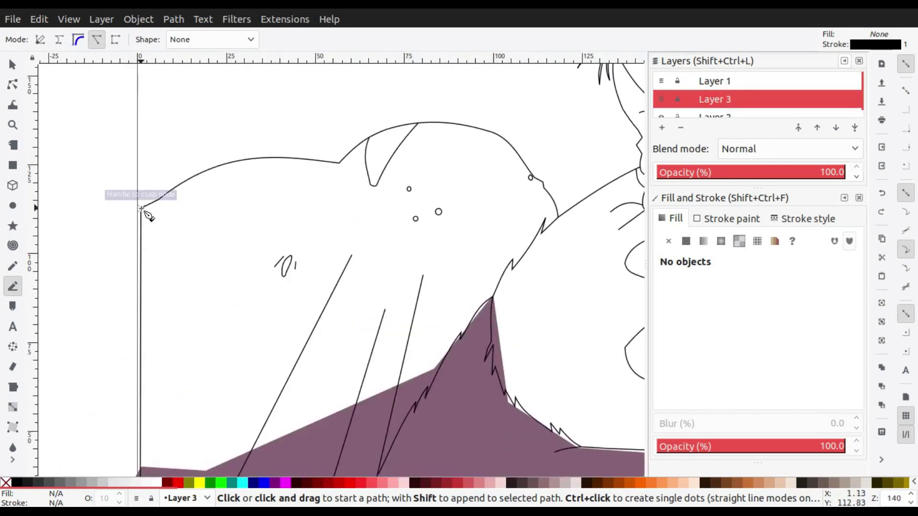
pyautogui.hscroll(5, 335, 167)
pyautogui.scroll(-2, 335, 167)
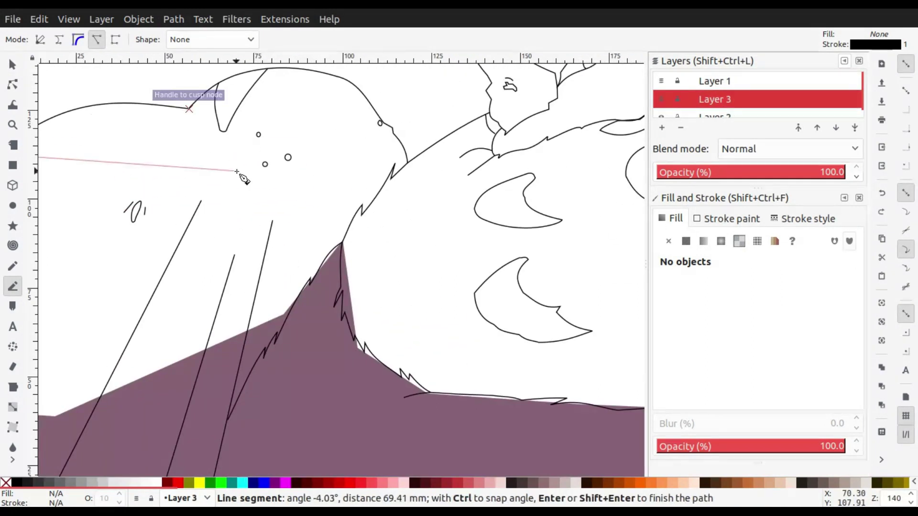
pyautogui.click(12, 66)
pyautogui.click(12, 85)
pyautogui.keyDown('ctrl'); pyautogui.scroll(-2, 394, 266); pyautogui.keyUp('ctrl')
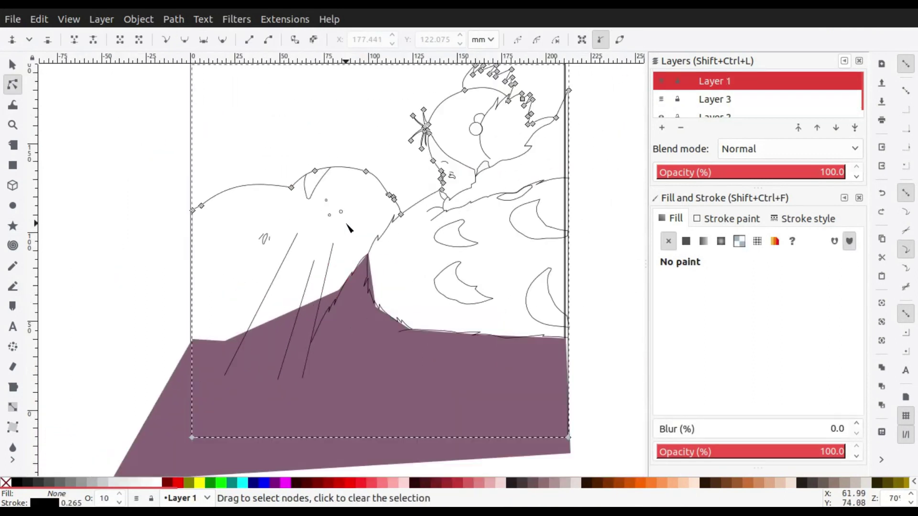
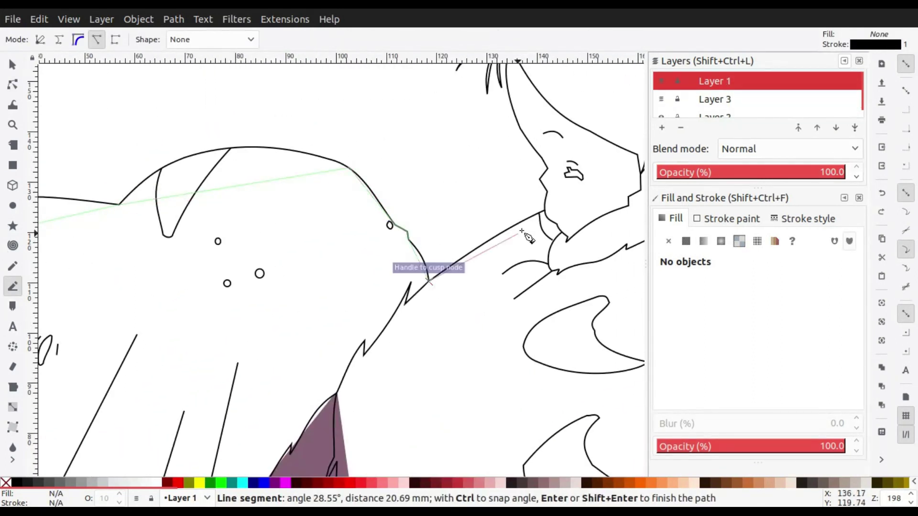
# Trace a straight-segment outline with corner points along the girl's fur edge
pyautogui.scroll(-1, 664, 106)
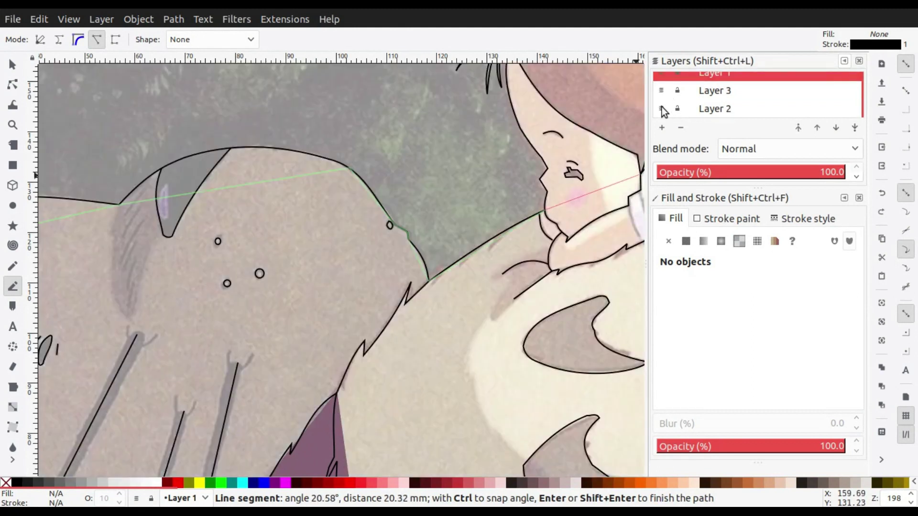
pyautogui.hscroll(5, 433, 152)
pyautogui.scroll(-3, 433, 152)
pyautogui.click(427, 156)
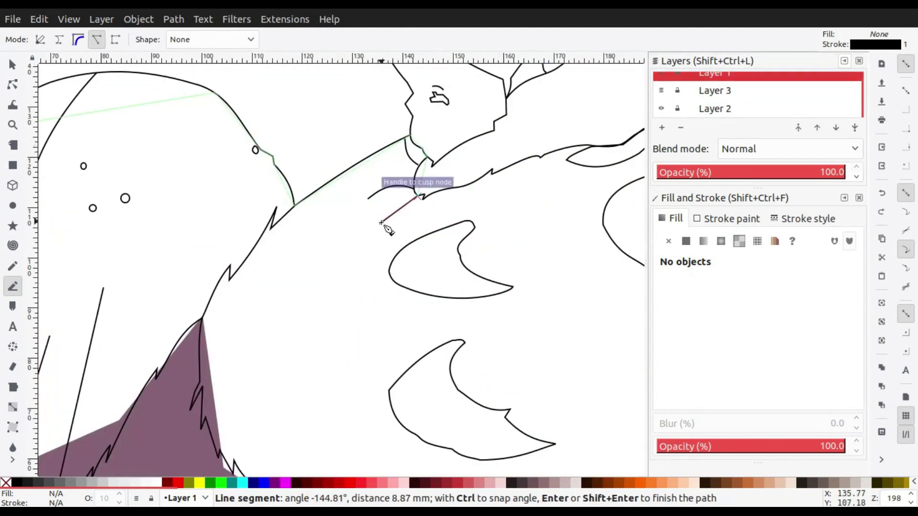
pyautogui.click(381, 223)
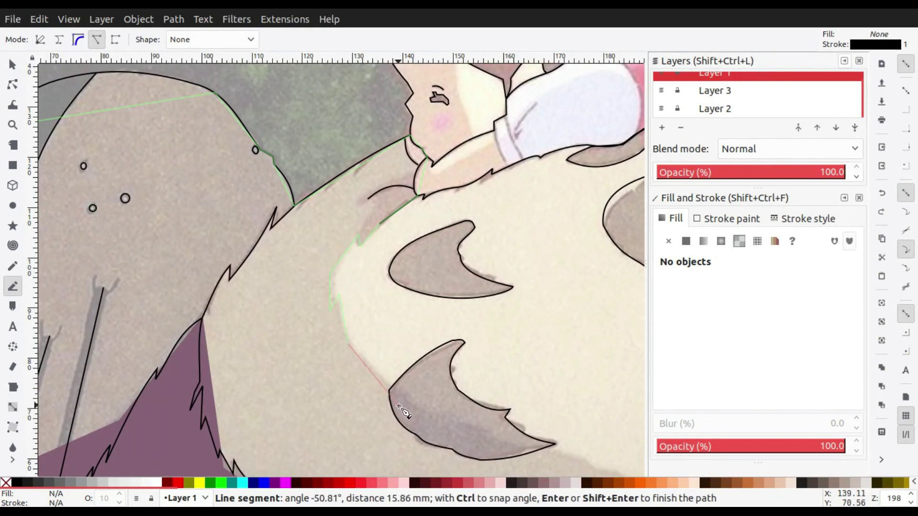
pyautogui.scroll(-8, 400, 406)
pyautogui.hscroll(6, 399, 406)
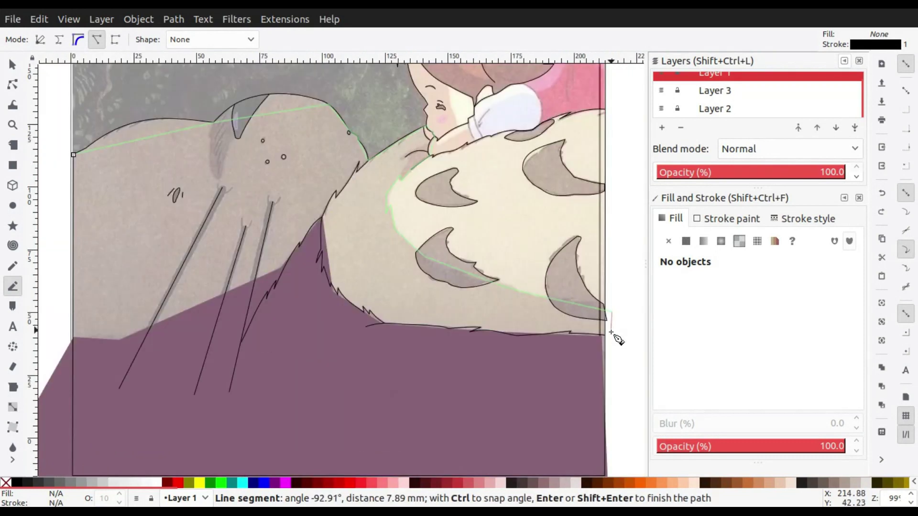
pyautogui.click(363, 364)
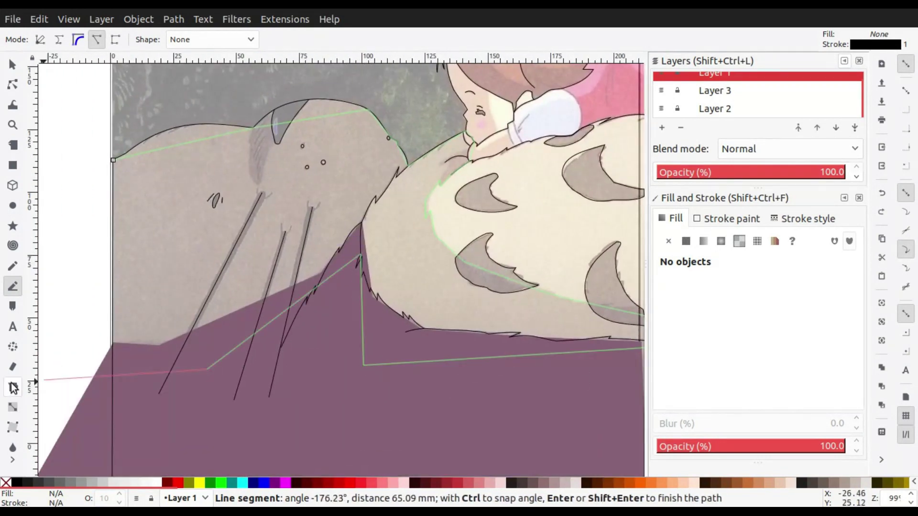
pyautogui.press('u')
pyautogui.press('n')
# Draw a second path from below the walrus, along its left edge, up to its top point
pyautogui.press('b')
pyautogui.click(207, 370)
pyautogui.click(89, 366)
pyautogui.click(119, 178)
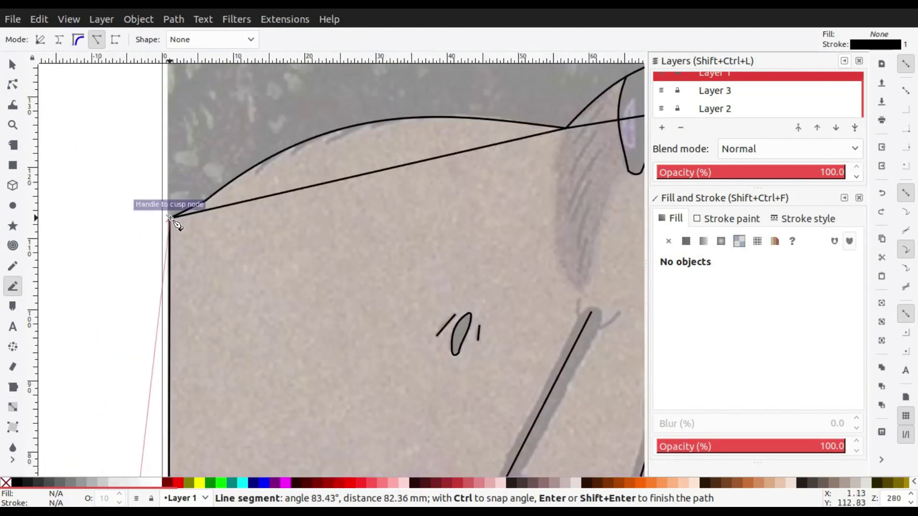
pyautogui.press('Return')
pyautogui.press('s')
pyautogui.press('Escape')
pyautogui.scroll(2, 297, 311)
# Pull the path's end node far left and bend the top edge along the walrus's back
pyautogui.press('n')
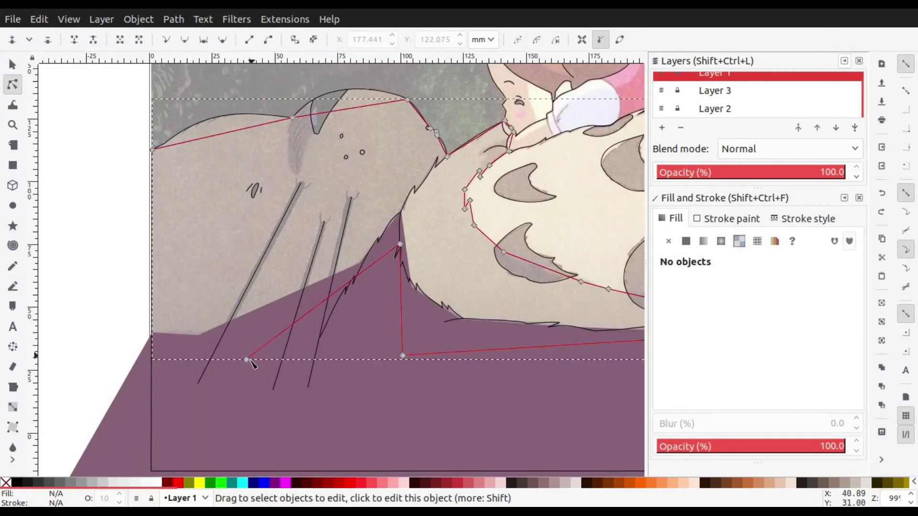
pyautogui.scroll(1, 246, 352)
pyautogui.scroll(1, 361, 401)
pyautogui.moveTo(361, 400); pyautogui.dragTo(119, 328)
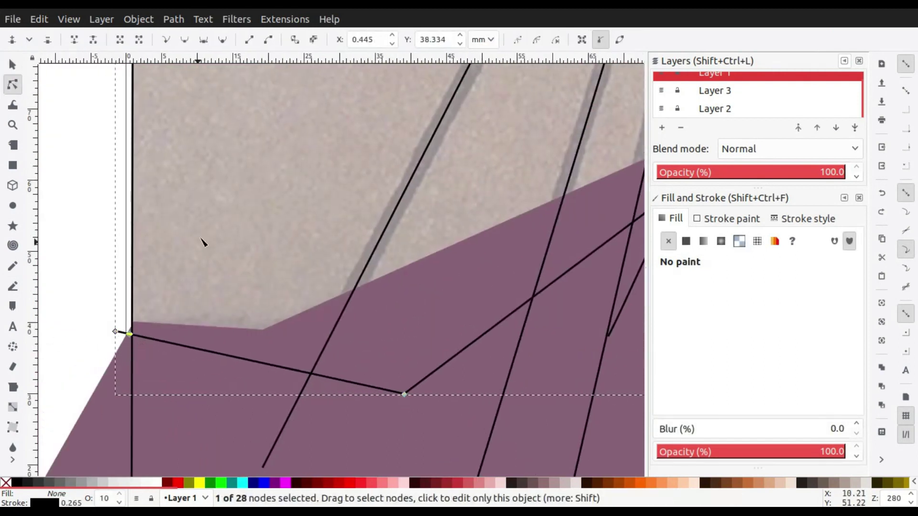
pyautogui.scroll(-3, 154, 326)
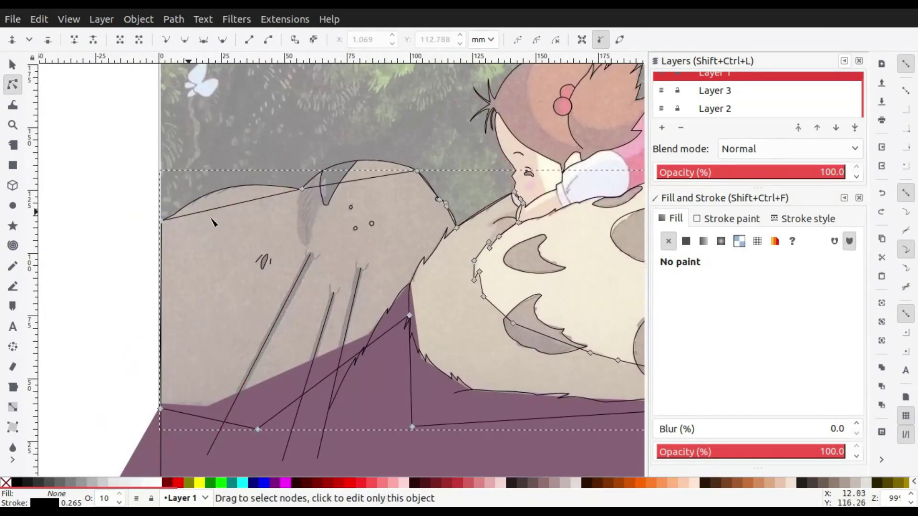
pyautogui.scroll(3, 217, 184)
pyautogui.moveTo(229, 201); pyautogui.dragTo(95, 273)
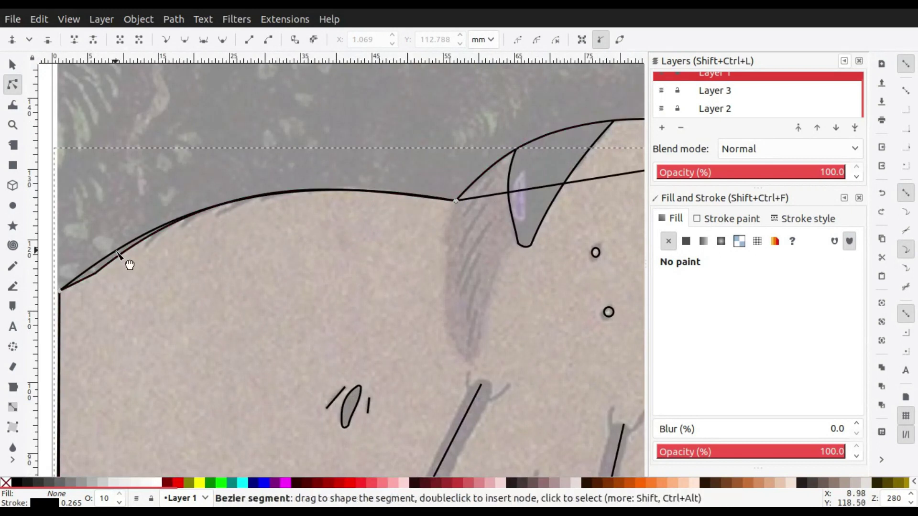
# Curve the next segment to follow the head's top arc
pyautogui.scroll(1, 221, 216)
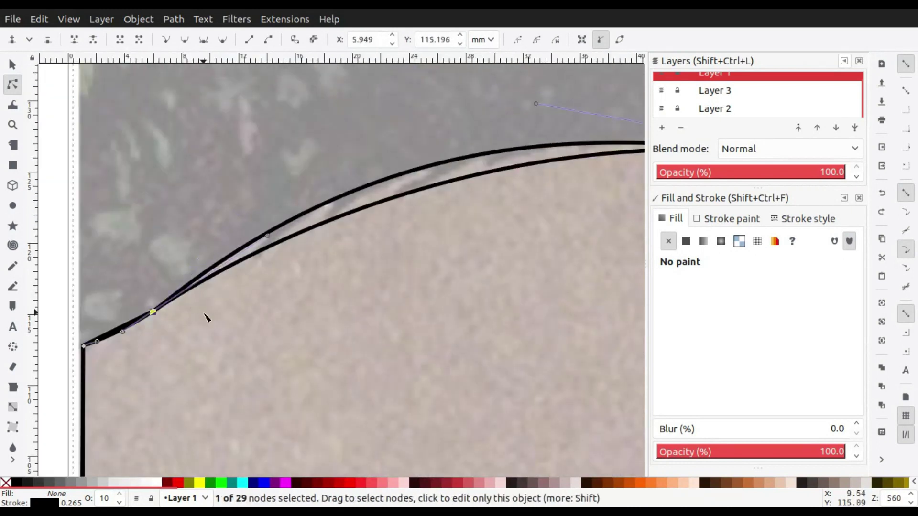
pyautogui.scroll(1, 318, 262)
pyautogui.scroll(-4, 317, 262)
pyautogui.scroll(5, 229, 324)
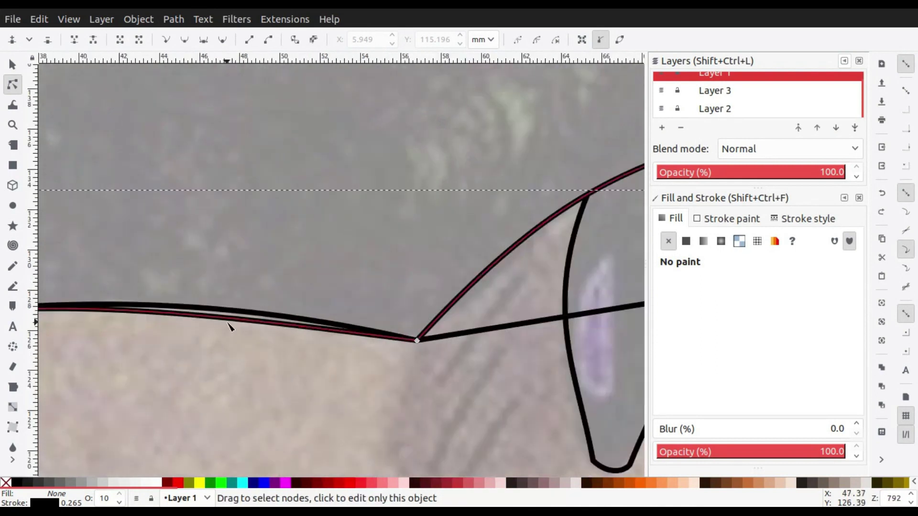
pyautogui.scroll(-3, 238, 319)
pyautogui.moveTo(328, 324); pyautogui.dragTo(432, 285)
# Reshape the curve near the girl's mouth to hug the fur edge
pyautogui.scroll(2, 434, 326)
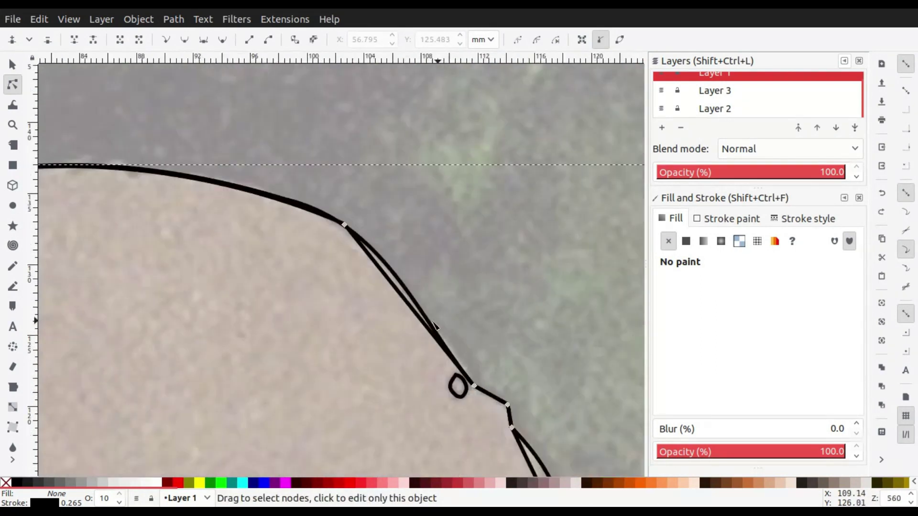
pyautogui.scroll(-5, 417, 303)
pyautogui.scroll(-5, 348, 262)
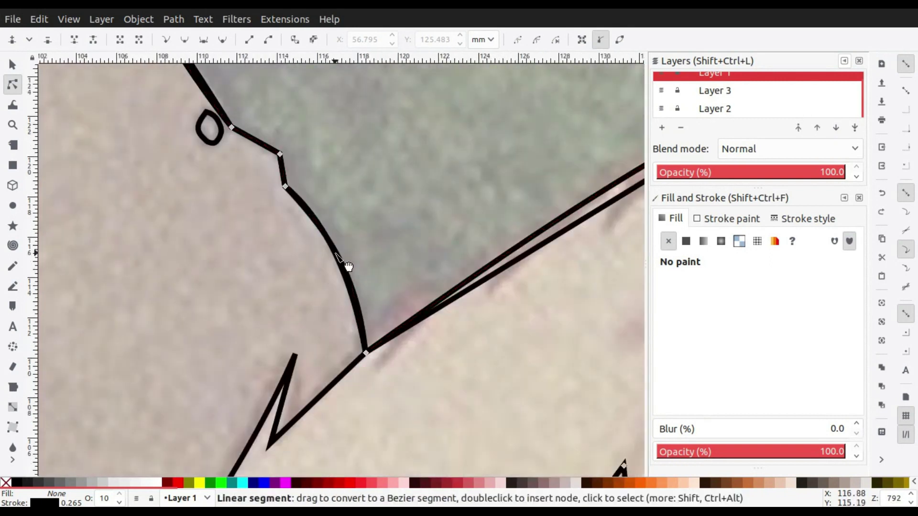
pyautogui.scroll(-3, 527, 246)
pyautogui.scroll(3, 526, 245)
pyautogui.scroll(-2, 365, 359)
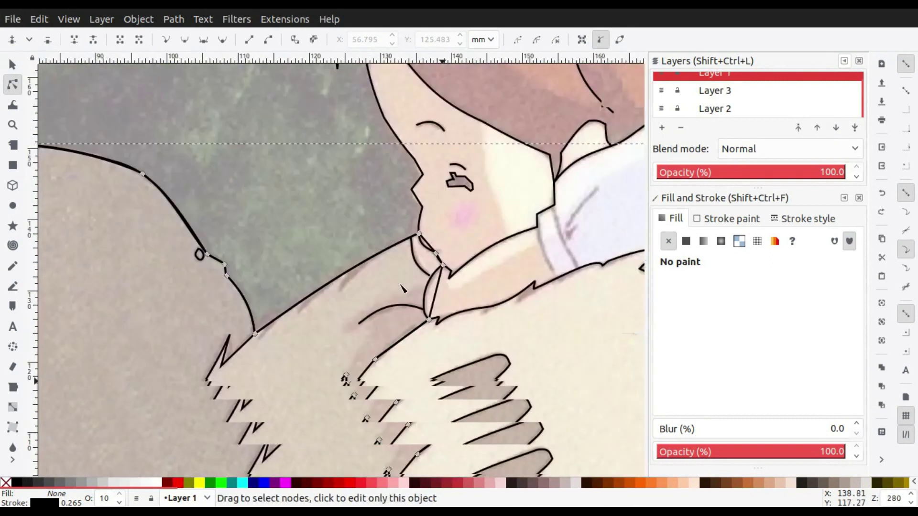
pyautogui.scroll(5, 436, 254)
pyautogui.scroll(-5, 436, 253)
pyautogui.moveTo(389, 359)
pyautogui.mouseDown()
pyautogui.moveTo(421, 261)
pyautogui.moveTo(383, 320)
pyautogui.mouseUp()
pyautogui.scroll(-3, 361, 323)
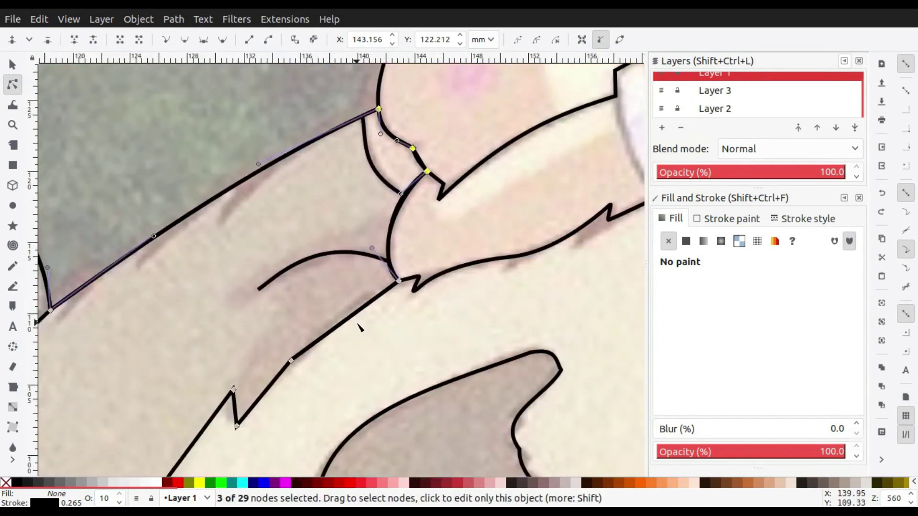
pyautogui.scroll(3, 243, 367)
# Give the walrus outline a flat fill desaturated to a muted greyish purple
pyautogui.press('5')
pyautogui.press('s')
pyautogui.click(686, 241)
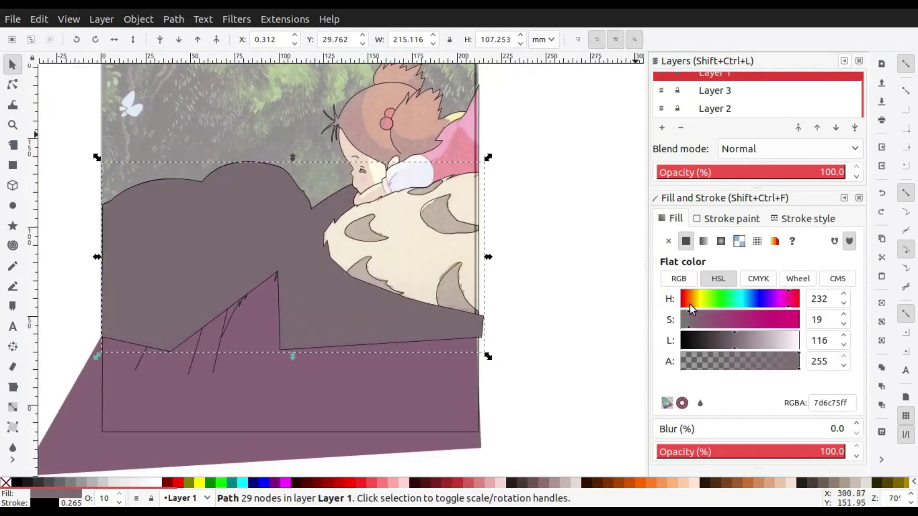
pyautogui.moveTo(697, 320); pyautogui.dragTo(690, 320)
pyautogui.click(508, 277)
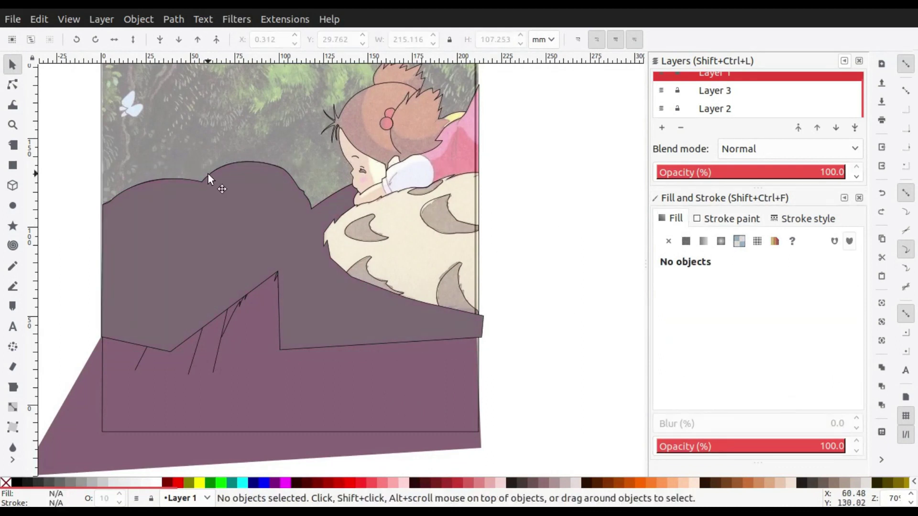
# Check the walrus fill's stroke settings and lower the fill beneath the line art
pyautogui.click(209, 179)
pyautogui.click(699, 223)
pyautogui.click(550, 219)
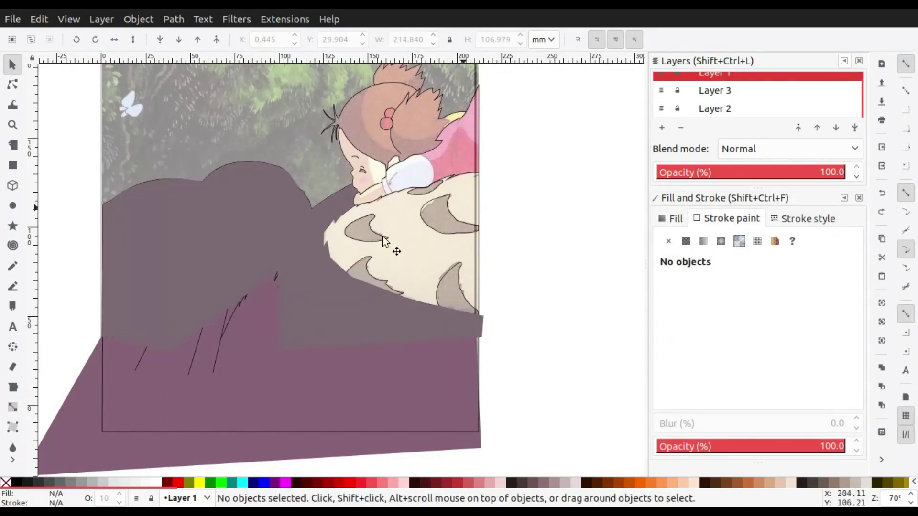
pyautogui.click(253, 383)
pyautogui.click(185, 186)
pyautogui.click(174, 41)
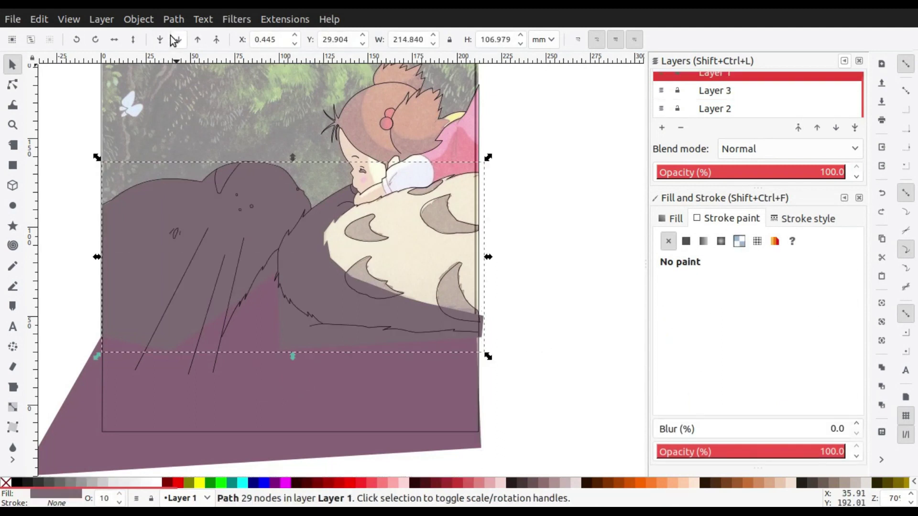
pyautogui.click(574, 206)
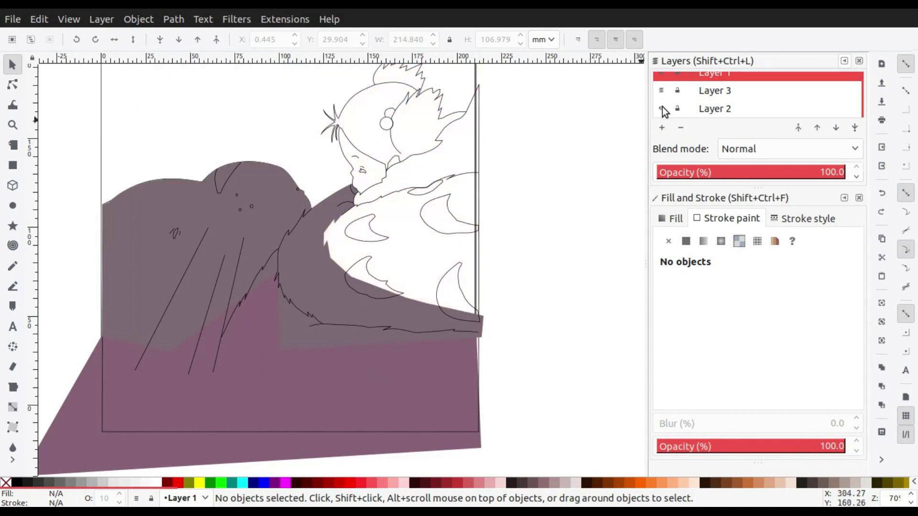
# Move Layer 2 with the reference image above Layer 1 and hide it
pyautogui.moveTo(719, 111)
pyautogui.mouseDown()
pyautogui.moveTo(746, 47)
pyautogui.moveTo(793, 127)
pyautogui.mouseUp()
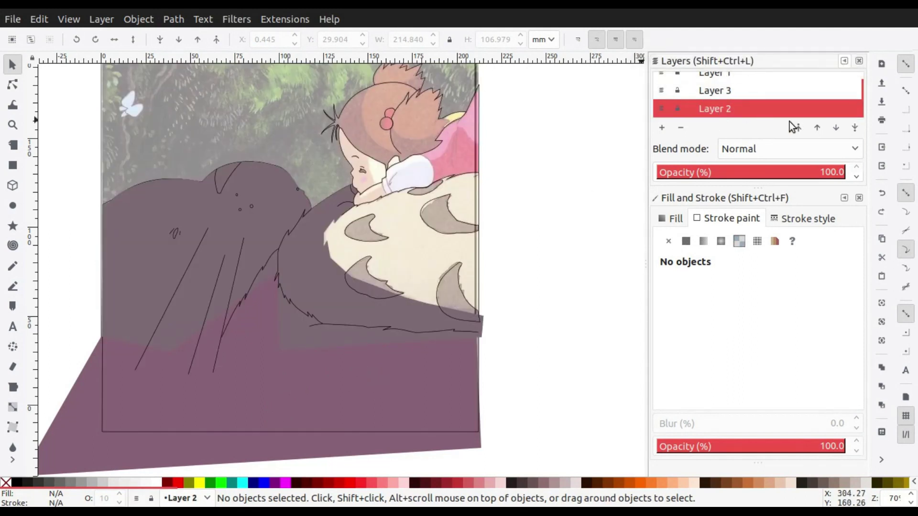
pyautogui.moveTo(721, 109)
pyautogui.mouseDown()
pyautogui.moveTo(733, 94)
pyautogui.moveTo(780, 116)
pyautogui.mouseUp()
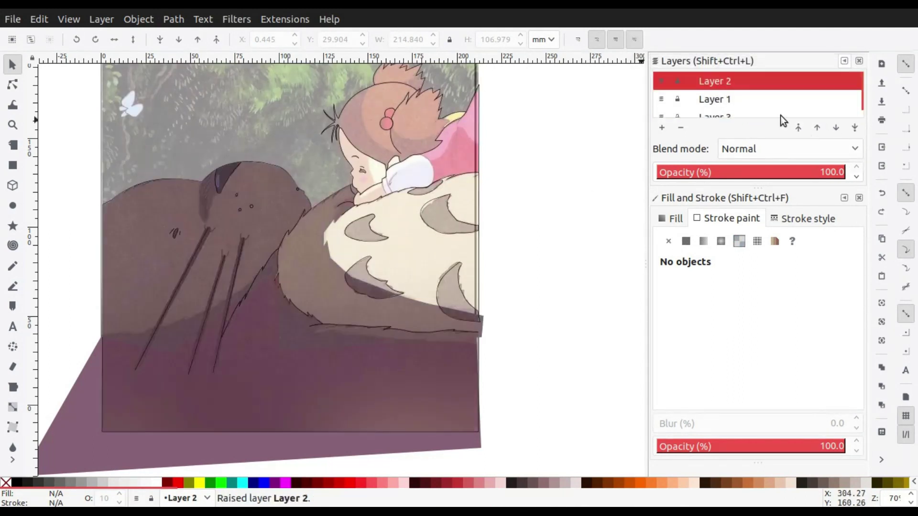
pyautogui.click(663, 82)
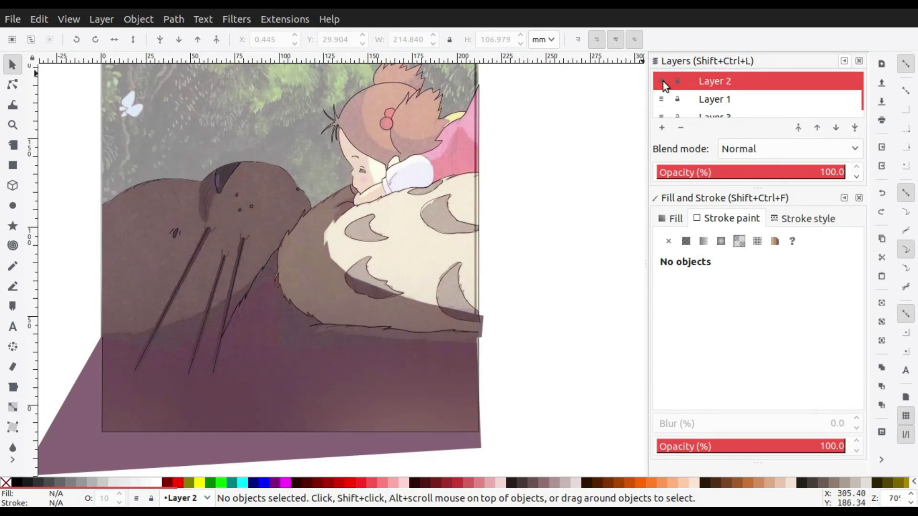
pyautogui.click(372, 406)
# Toggle the reference layer's visibility and inspect the purple ground shape's nodes
pyautogui.click(283, 391)
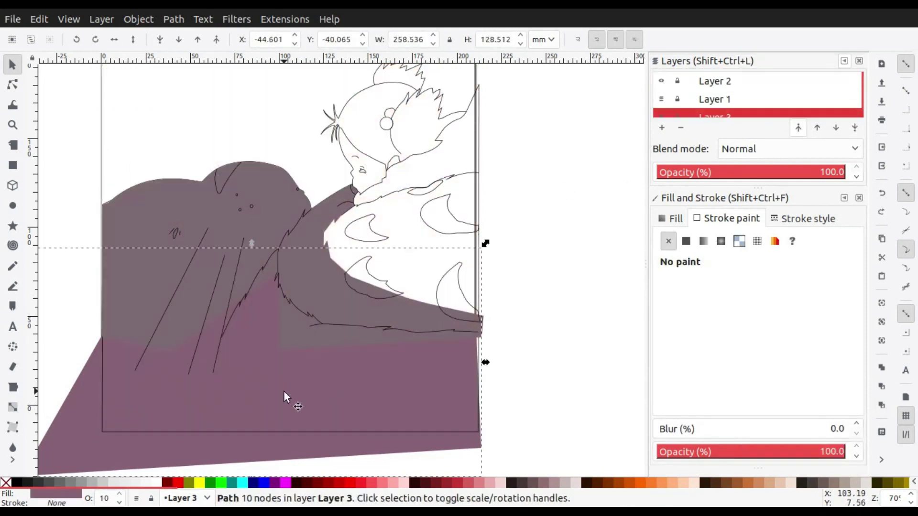
pyautogui.click(663, 81)
pyautogui.click(12, 85)
pyautogui.scroll(2, 225, 304)
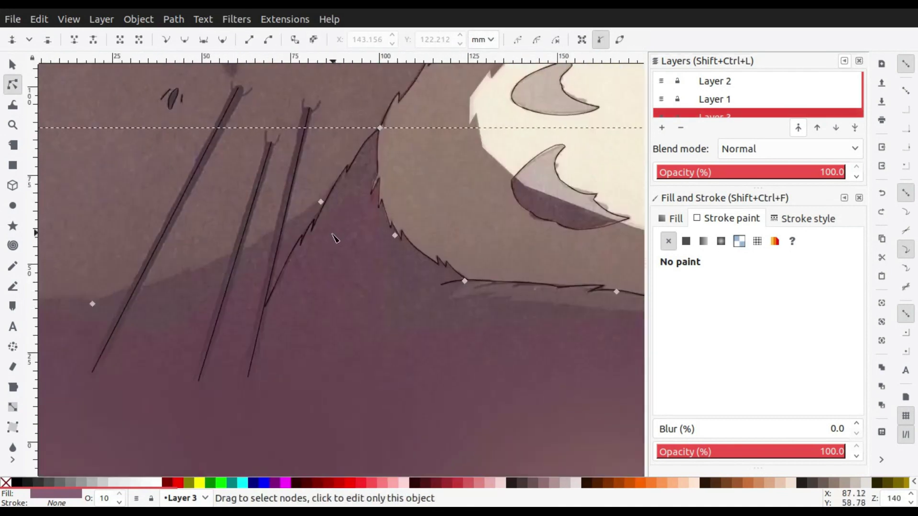
pyautogui.scroll(-1, 225, 304)
pyautogui.click(15, 65)
pyautogui.click(661, 81)
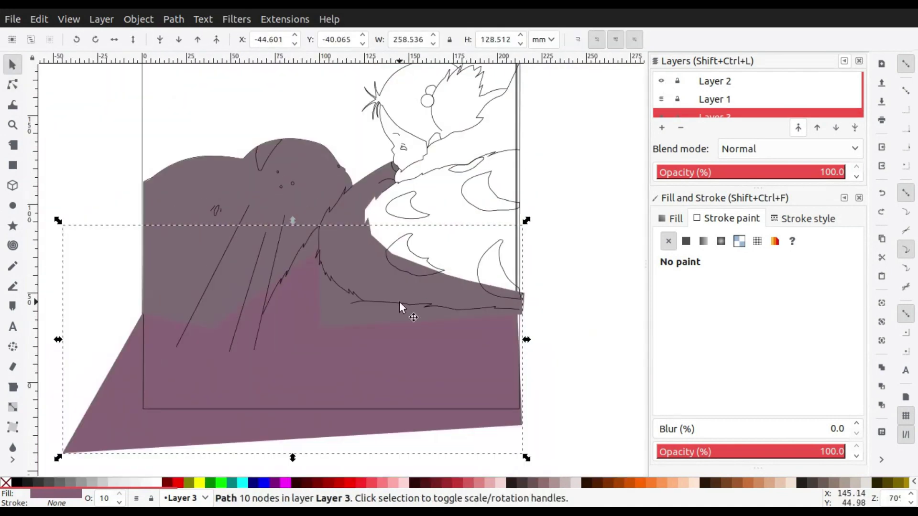
# Delete the purple ground shape, then make Layer 1 current and select all its objects
pyautogui.moveTo(601, 390); pyautogui.dragTo(415, 416)
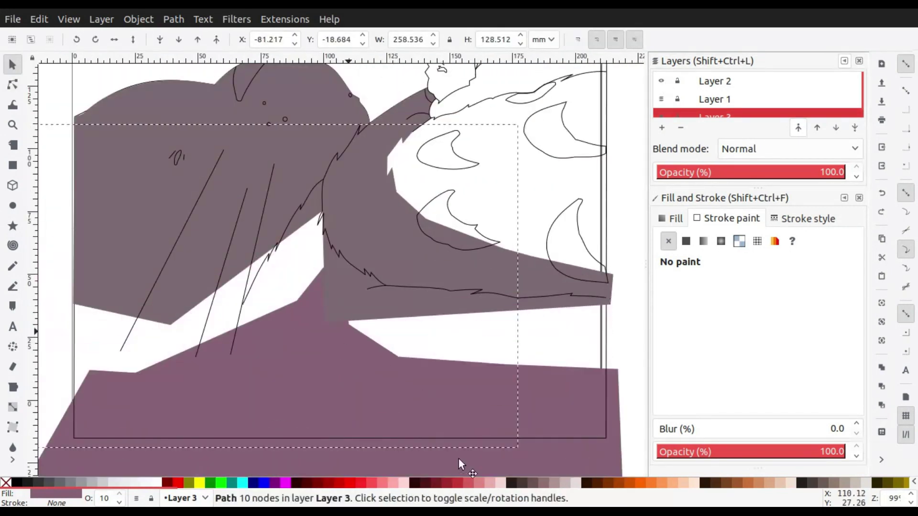
pyautogui.press('Delete')
pyautogui.scroll(-1, 673, 115)
pyautogui.click(716, 91)
pyautogui.hotkey('ctrl', 'a')
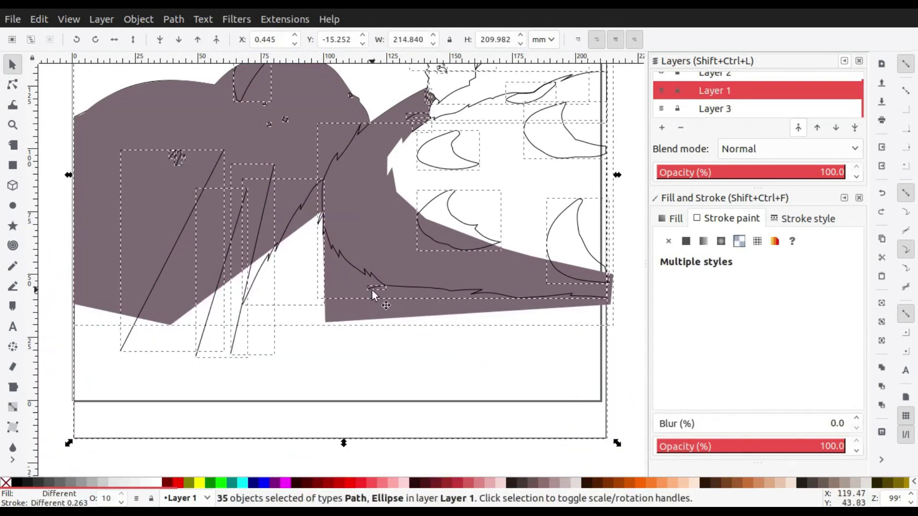
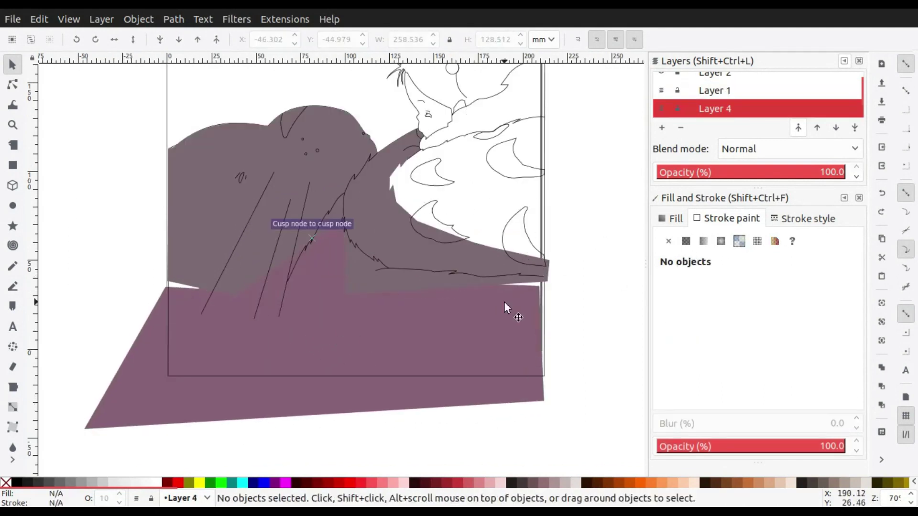
# Delete the leftover pasted mauve shape and the empty Layer 4
pyautogui.scroll(1, 415, 369)
pyautogui.click(416, 369)
pyautogui.press('Delete')
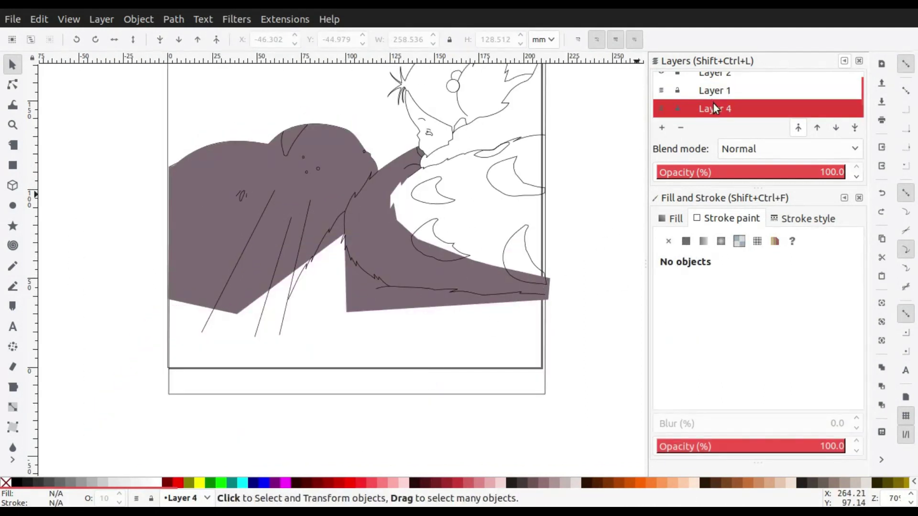
pyautogui.rightClick(782, 104)
pyautogui.click(697, 311)
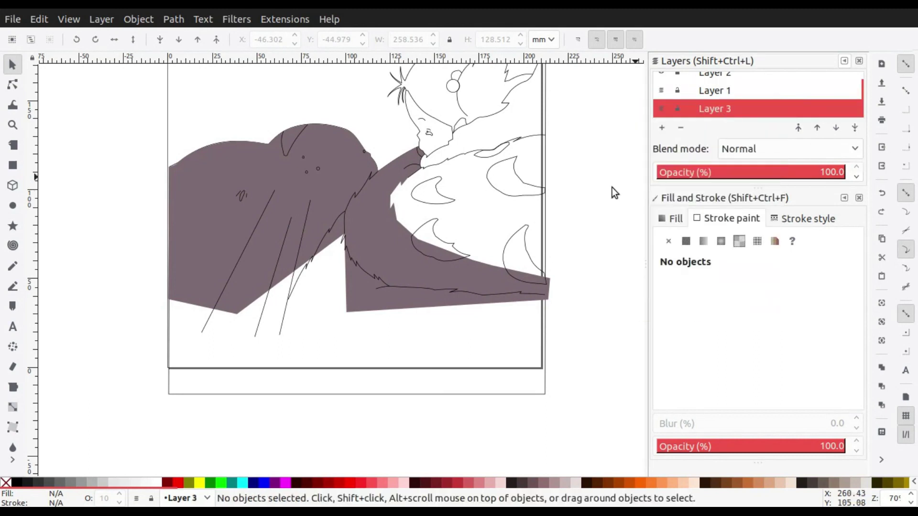
# Move the creature's body path from Layer 1 into Layer 3 in place, and show the reference image layer
pyautogui.click(334, 218)
pyautogui.scroll(2, 349, 171)
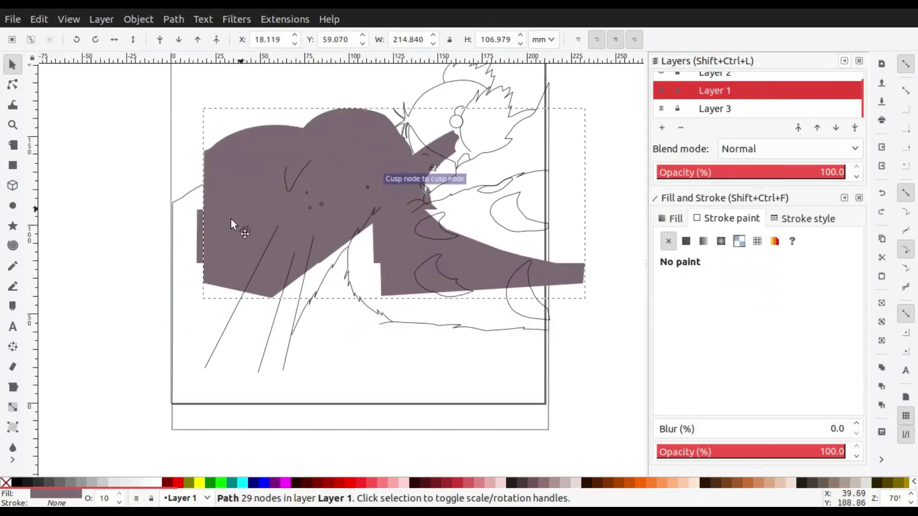
pyautogui.hotkey('ctrl', 'x')
pyautogui.click(739, 108)
pyautogui.hotkey('ctrl', 'alt', 'v')
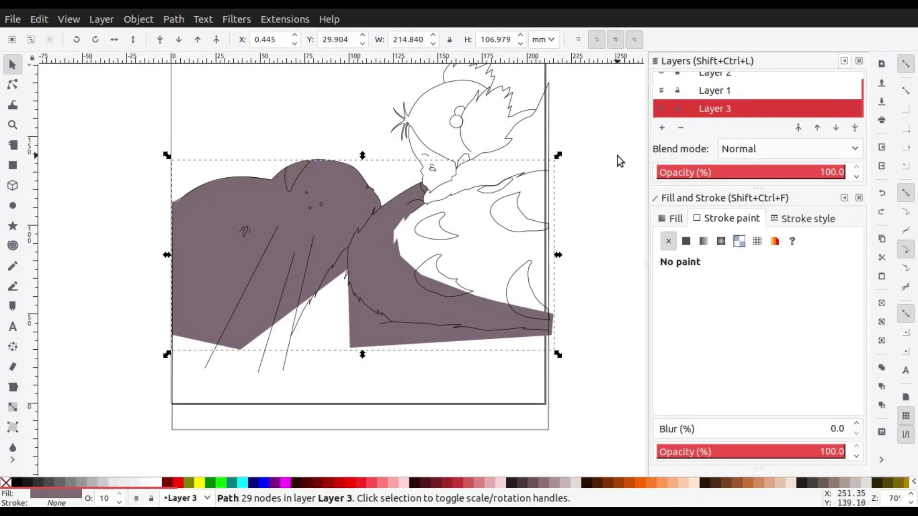
pyautogui.click(617, 160)
pyautogui.scroll(1, 726, 81)
pyautogui.click(661, 80)
pyautogui.scroll(-1, 750, 89)
# With the Pen tool, trace the blanket's top edge up to where it meets the fur
pyautogui.click(13, 286)
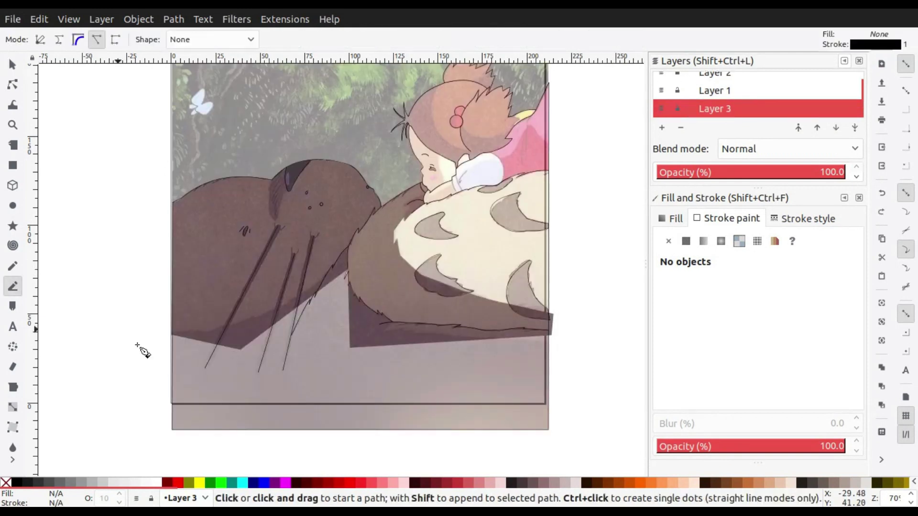
pyautogui.scroll(2, 139, 349)
pyautogui.click(135, 307)
pyautogui.click(378, 242)
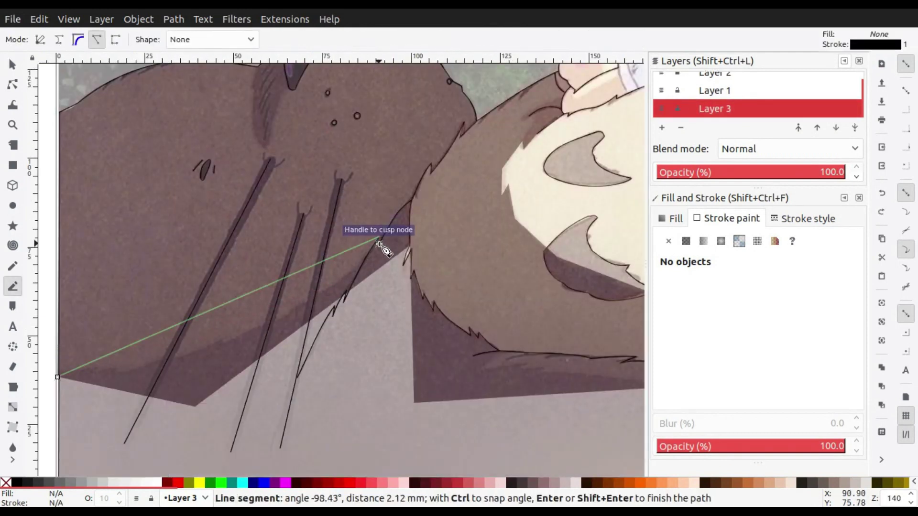
pyautogui.click(412, 200)
pyautogui.scroll(-1, 413, 253)
pyautogui.scroll(-1, 415, 254)
pyautogui.scroll(2, 407, 256)
# Continue the blanket outline along the fur's edge and around its corner, closing the 11-node path
pyautogui.click(376, 256)
pyautogui.click(481, 330)
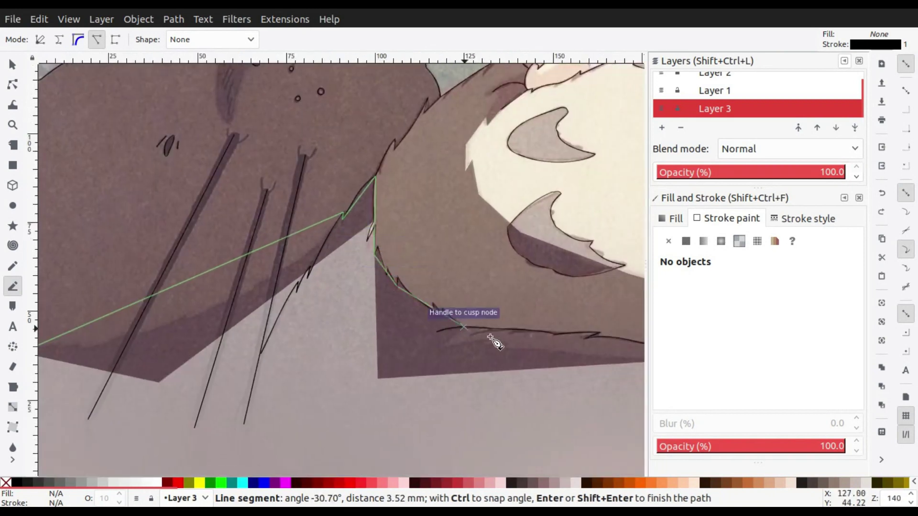
pyautogui.scroll(-1, 492, 338)
pyautogui.click(518, 306)
pyautogui.scroll(-1, 564, 210)
pyautogui.click(586, 353)
pyautogui.hscroll(-5, 419, 389)
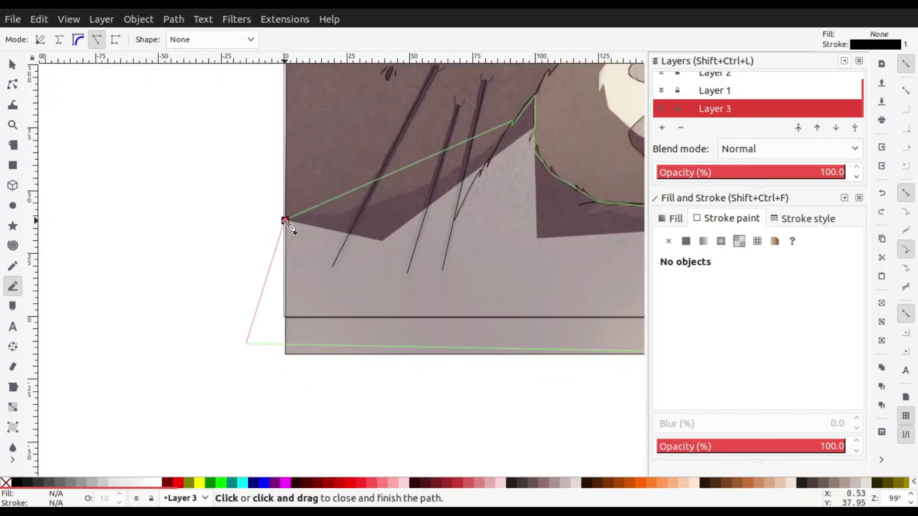
pyautogui.click(291, 225)
pyautogui.scroll(-3, 282, 301)
pyautogui.click(13, 64)
# Remove the blanket's stroke and give it flat mauve fill 856475ff, saturation 36
pyautogui.click(668, 241)
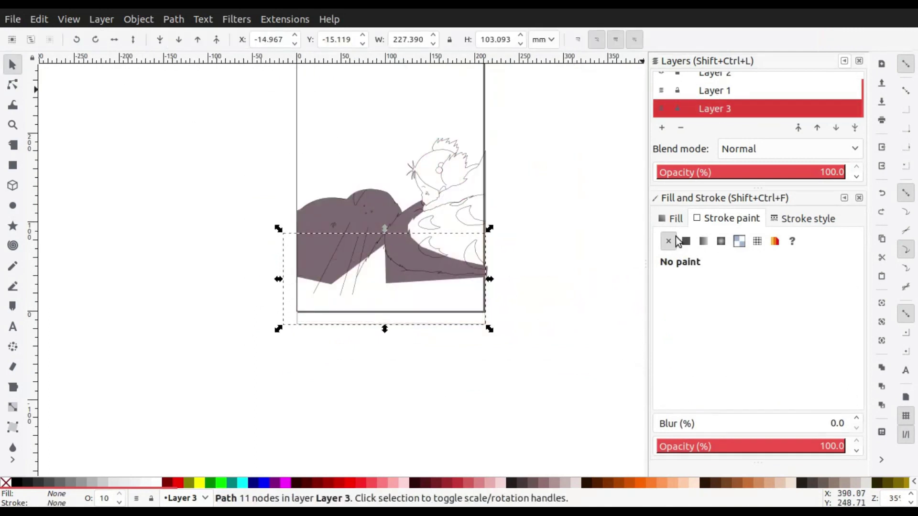
pyautogui.click(674, 219)
pyautogui.click(686, 241)
pyautogui.click(697, 322)
pyautogui.scroll(2, 387, 259)
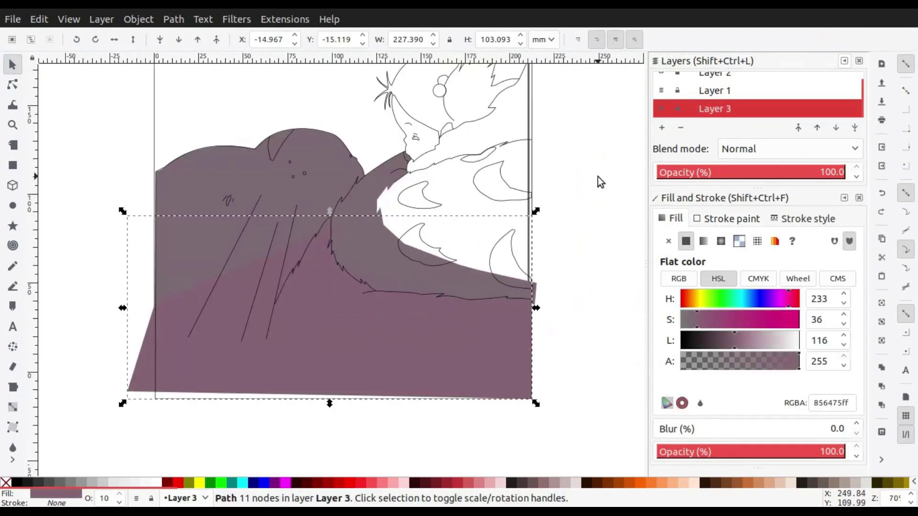
pyautogui.click(681, 115)
pyautogui.scroll(1, 121, 352)
pyautogui.click(13, 84)
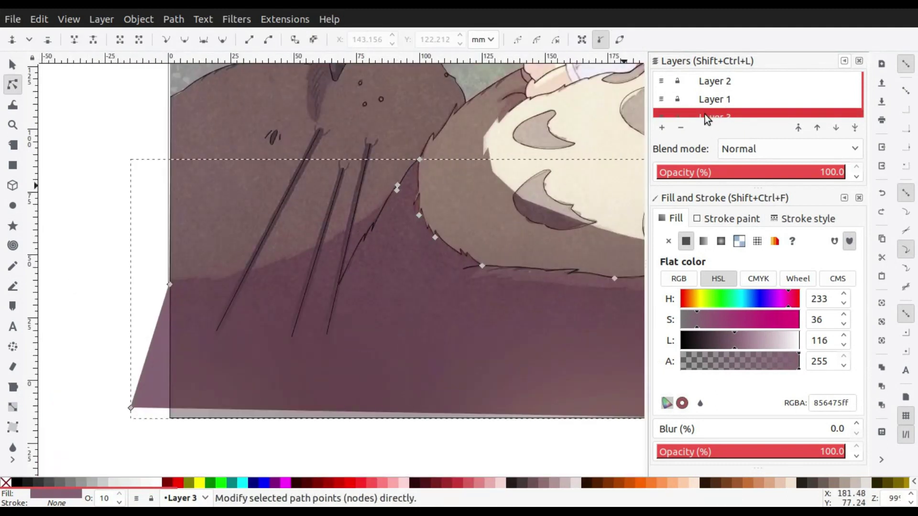
# Lighten the creature's grey body shape by raising its lightness slider
pyautogui.scroll(1, 383, 229)
pyautogui.scroll(2, 411, 225)
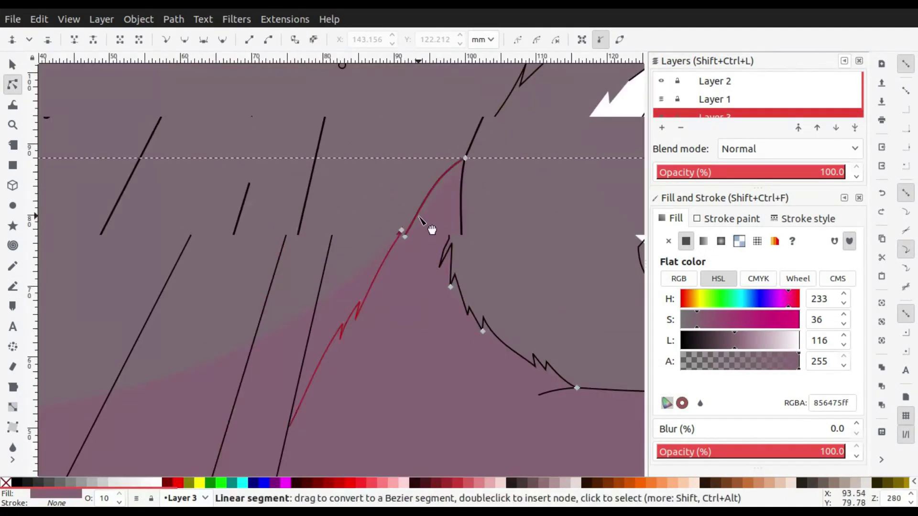
pyautogui.scroll(1, 435, 205)
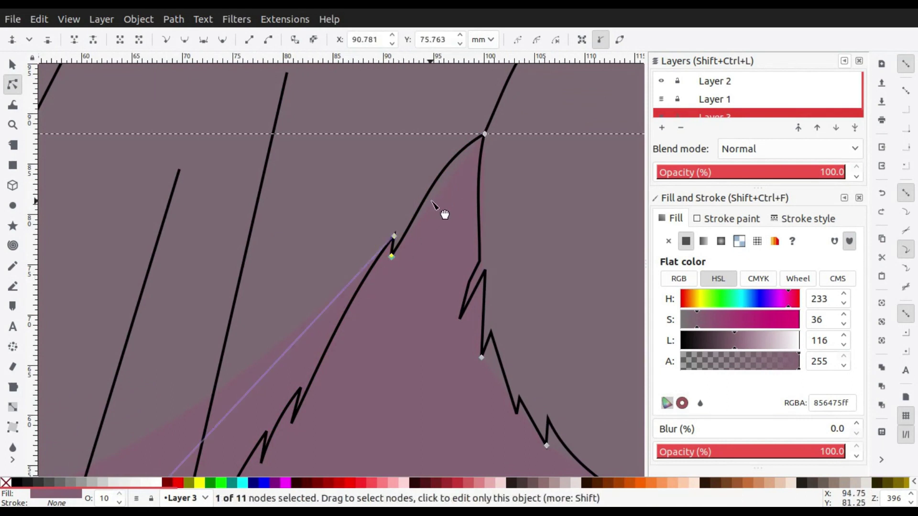
pyautogui.scroll(-5, 435, 186)
pyautogui.press('s')
pyautogui.click(267, 176)
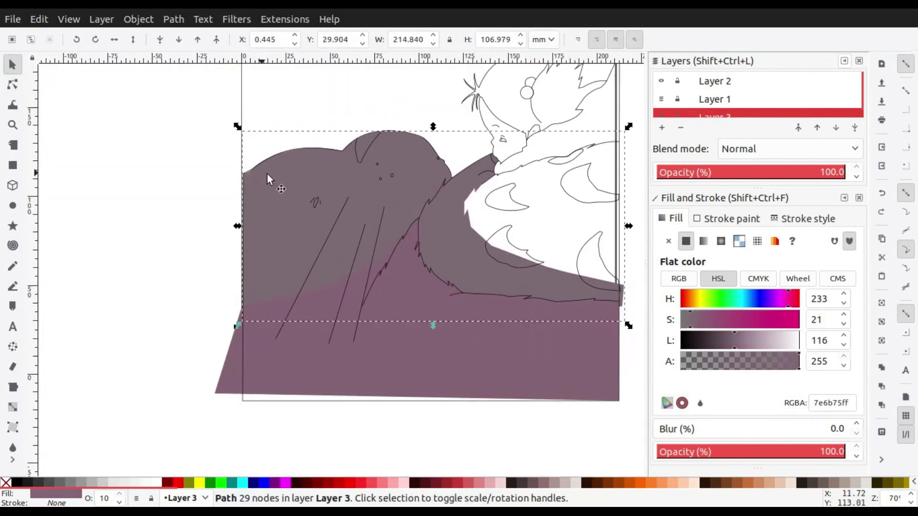
pyautogui.moveTo(738, 342); pyautogui.dragTo(743, 341)
# Brighten the blanket to pink-mauve a46887ff, with L 134 and S 63
pyautogui.click(531, 287)
pyautogui.click(712, 319)
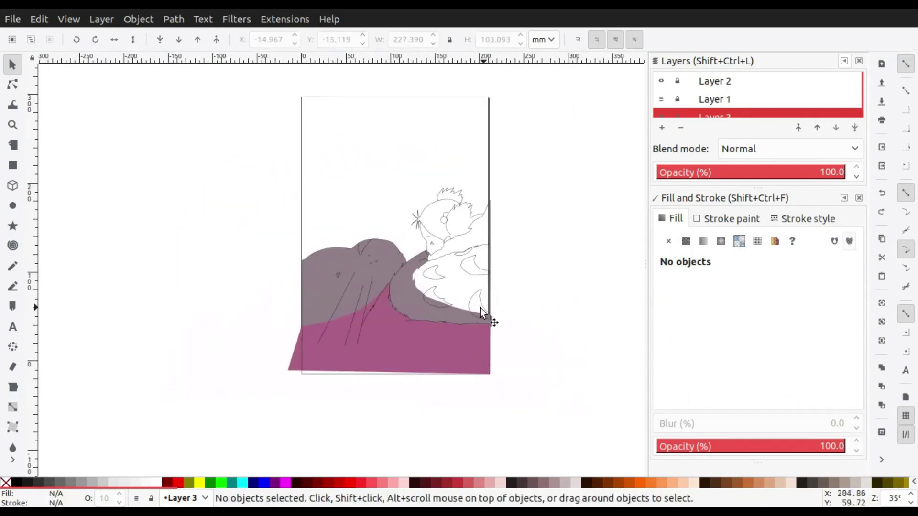
pyautogui.click(573, 263)
pyautogui.scroll(4, 372, 281)
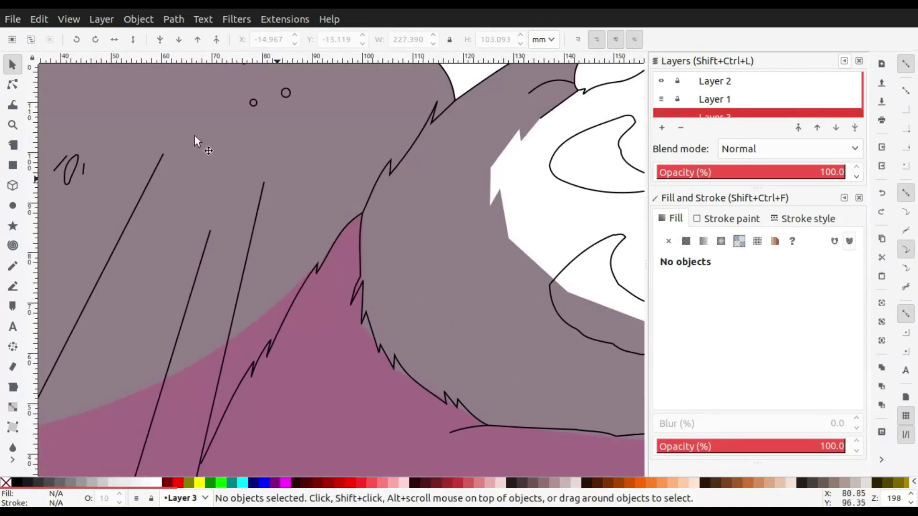
# Inspect the blanket path's nodes along its top edge in node editing
pyautogui.click(13, 84)
pyautogui.scroll(3, 366, 344)
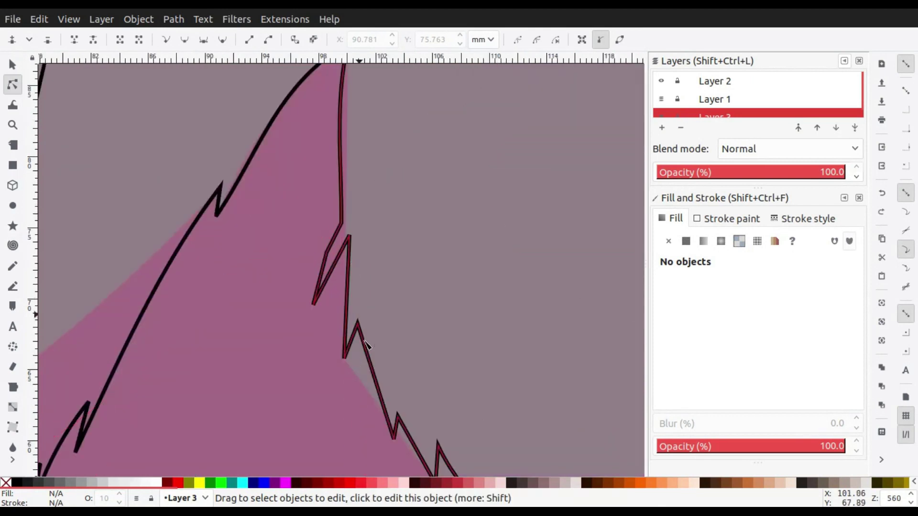
pyautogui.click(359, 378)
pyautogui.scroll(1, 409, 299)
pyautogui.scroll(-2, 408, 298)
pyautogui.scroll(-1, 411, 328)
pyautogui.scroll(-2, 420, 318)
pyautogui.scroll(-3, 412, 334)
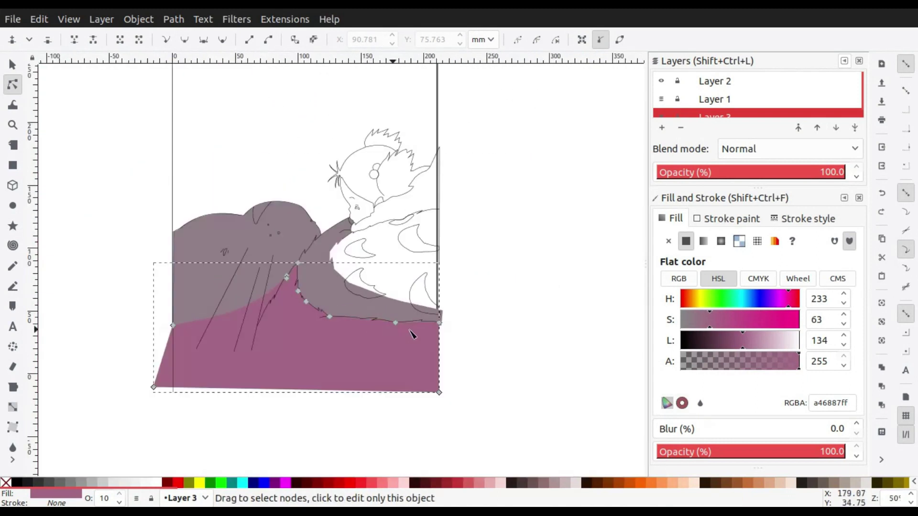
# Deselect the blanket and select the ear line on the creature's head
pyautogui.press('Escape')
pyautogui.scroll(2, 229, 317)
pyautogui.scroll(1, 267, 240)
pyautogui.scroll(1, 287, 258)
pyautogui.click(258, 265)
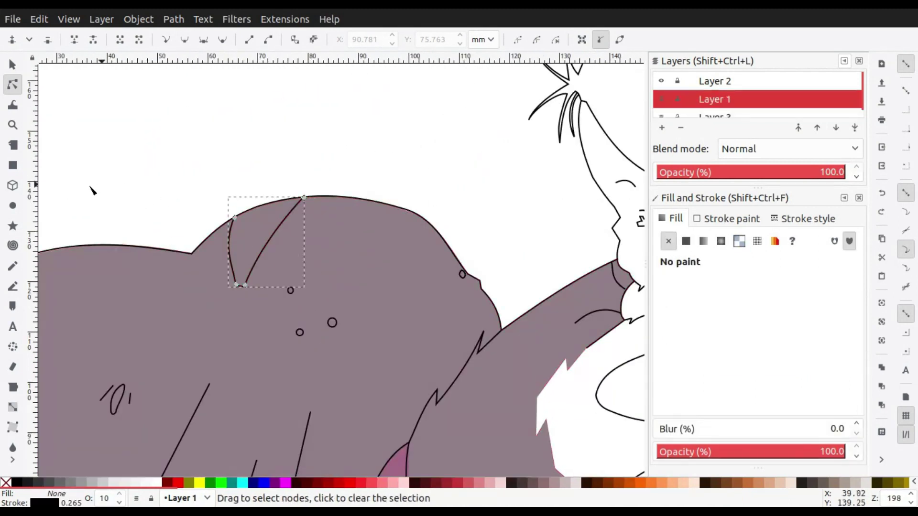
# Close the creature's ear line into a shape with the Pen tool
pyautogui.press('b')
pyautogui.click(234, 218)
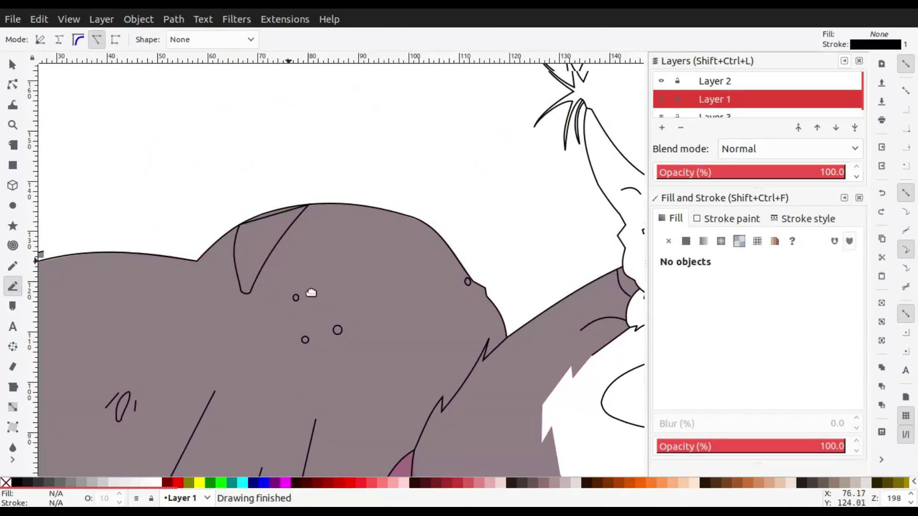
pyautogui.scroll(3, 308, 293)
pyautogui.press('n')
pyautogui.scroll(-3, 277, 206)
pyautogui.scroll(1, 277, 206)
# Fill the ear shape with flat dark grey 5a4d54ff
pyautogui.click(686, 241)
pyautogui.click(686, 241)
pyautogui.scroll(-3, 353, 257)
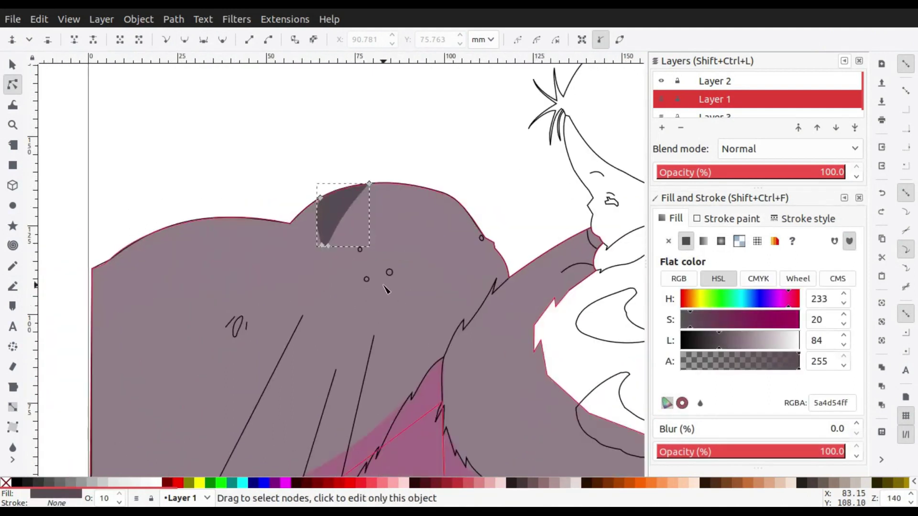
pyautogui.press('Escape')
pyautogui.scroll(-2, 354, 256)
pyautogui.scroll(3, 354, 257)
pyautogui.scroll(-2, 397, 281)
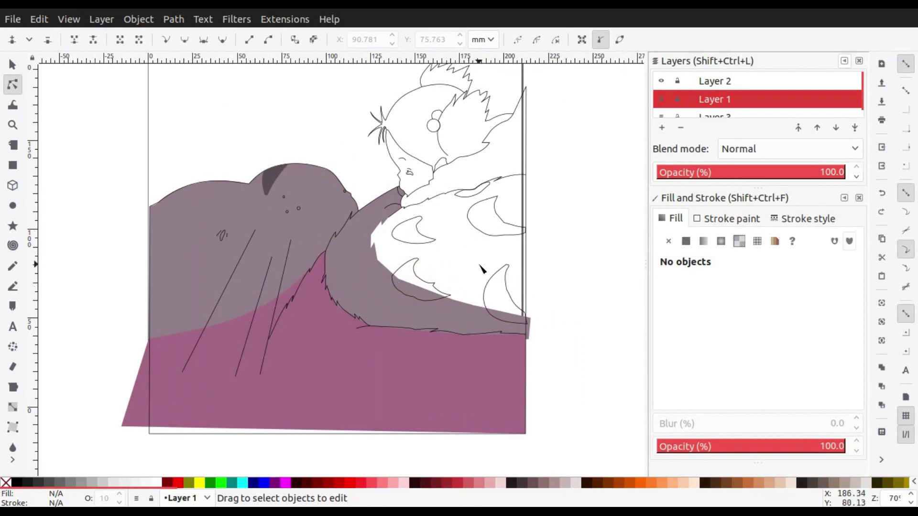
# Give the small snout mark and a small face circle the same dark grey fill
pyautogui.click(221, 231)
pyautogui.scroll(5, 221, 232)
pyautogui.click(686, 241)
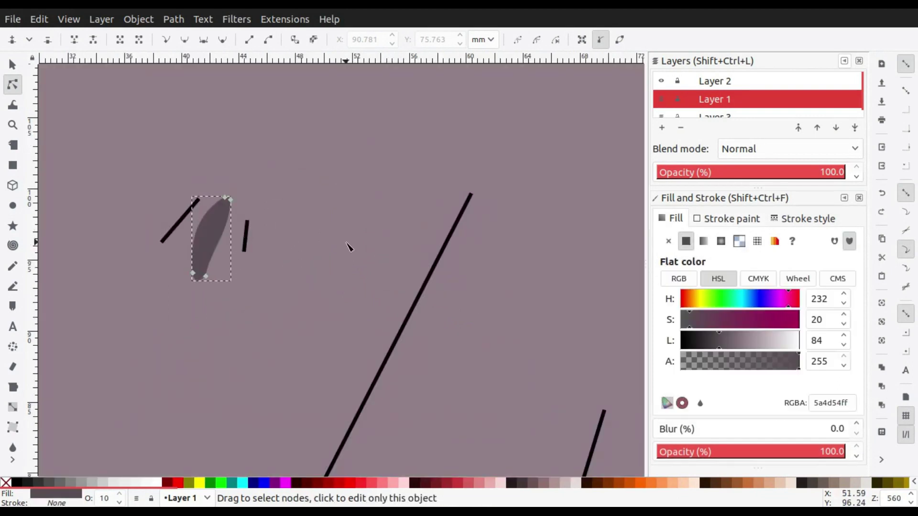
pyautogui.scroll(-3, 348, 246)
pyautogui.click(478, 287)
pyautogui.scroll(-3, 478, 287)
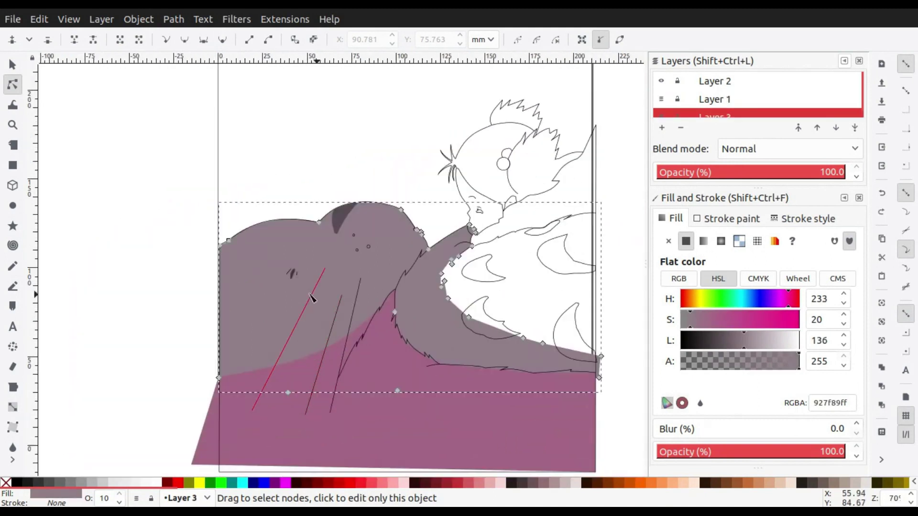
pyautogui.scroll(3, 290, 110)
pyautogui.click(246, 75)
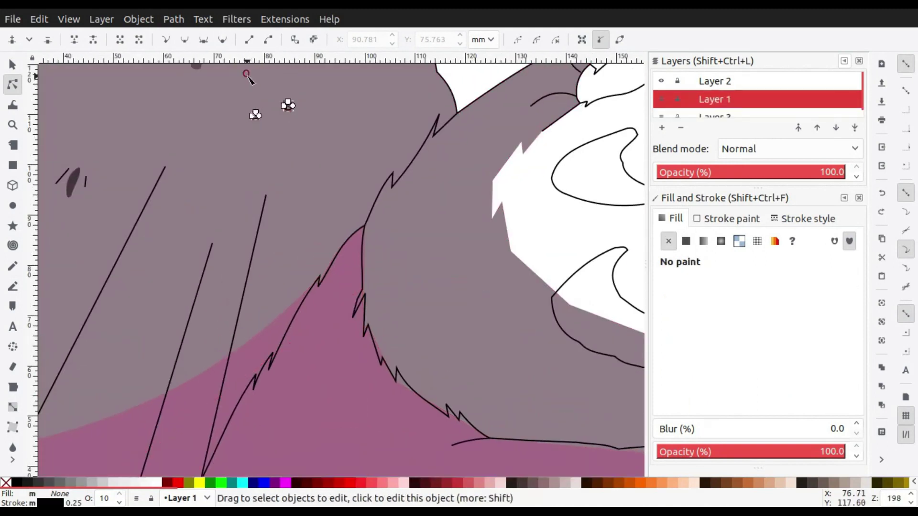
pyautogui.click(685, 241)
# Deselect everything and turn the Layer 2 reference image visible again
pyautogui.press('5')
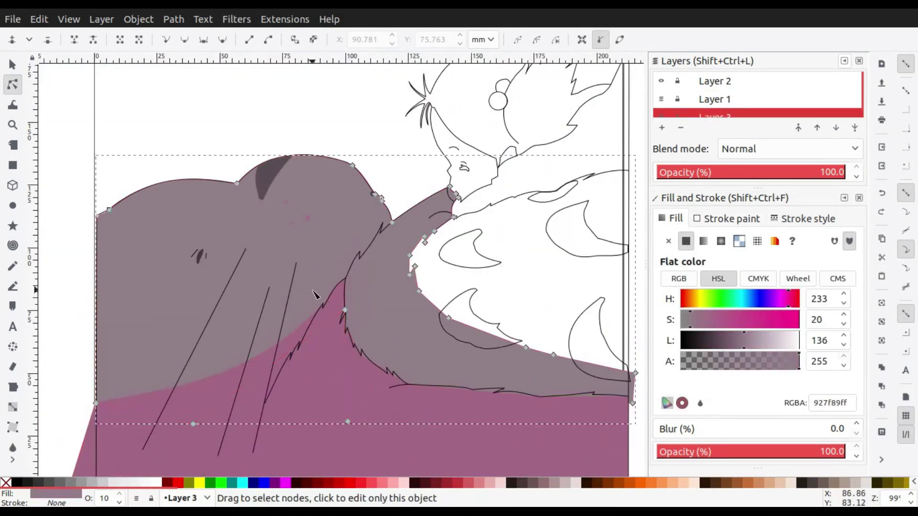
pyautogui.press('s')
pyautogui.click(350, 88)
pyautogui.click(662, 81)
pyautogui.click(662, 81)
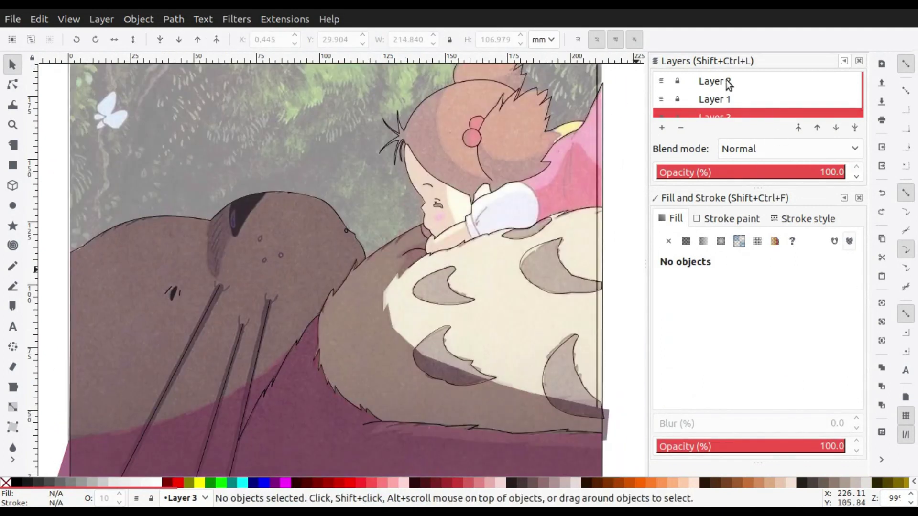
# Hide the reference photo layer so only the flat drawing shows
pyautogui.click(728, 85)
pyautogui.click(273, 255)
pyautogui.press('3')
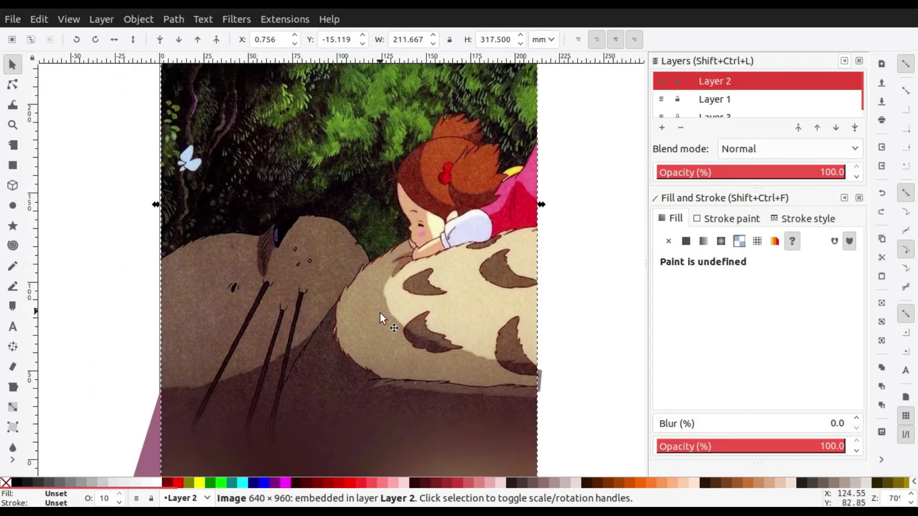
pyautogui.click(659, 75)
pyautogui.click(659, 75)
pyautogui.click(659, 76)
pyautogui.click(659, 75)
pyautogui.click(351, 235)
pyautogui.press('3')
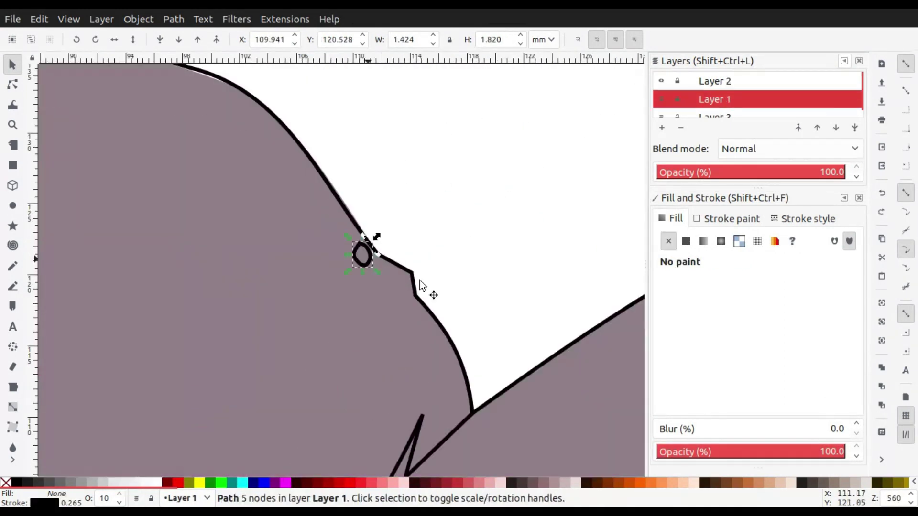
# Tint the small dots on the creature's face with the blanket's mauve a46887ff
pyautogui.click(727, 218)
pyautogui.click(672, 218)
pyautogui.press('d')
pyautogui.scroll(-6, 410, 349)
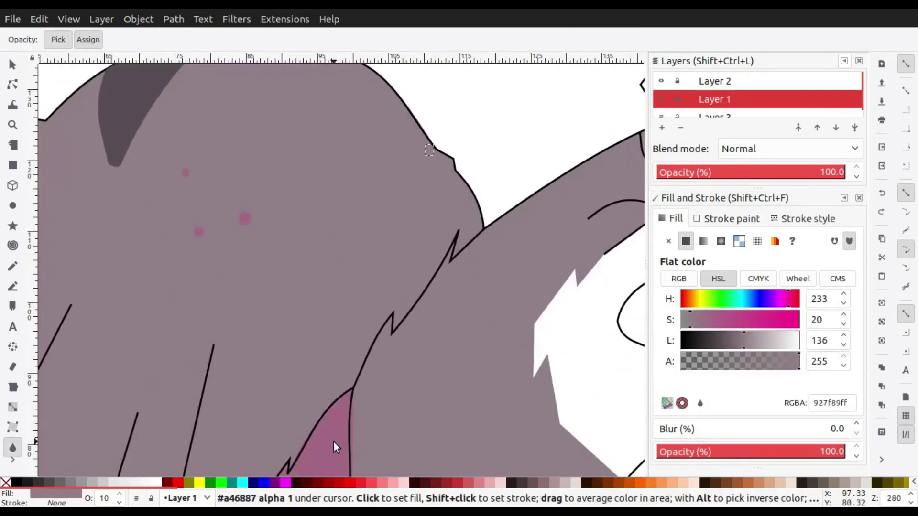
pyautogui.press('s')
pyautogui.keyDown('ctrl'); pyautogui.click(417, 239); pyautogui.keyUp('ctrl')
pyautogui.press('3')
pyautogui.press('-')
pyautogui.press('Tab')
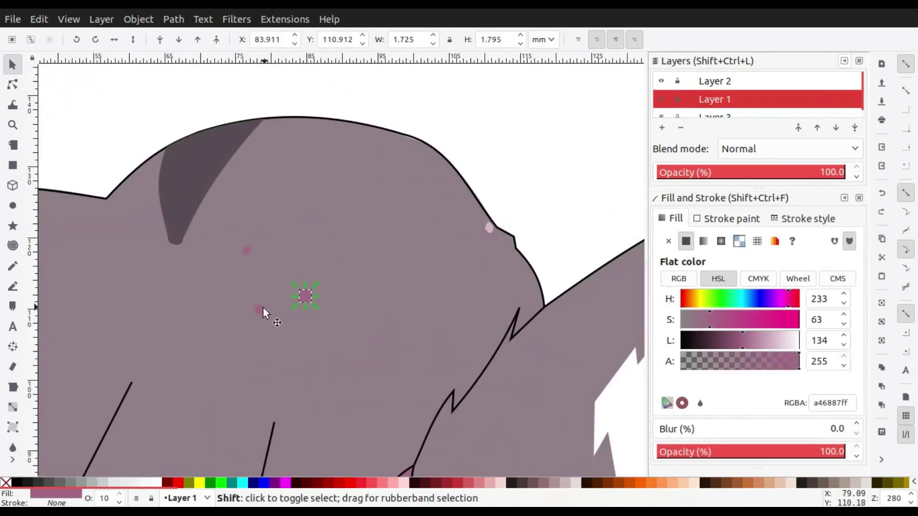
# Select the large grey creature shape on Layer 3, then clear the selection
pyautogui.scroll(3, 453, 228)
pyautogui.scroll(-7, 376, 306)
pyautogui.keyDown('ctrl'); pyautogui.click(376, 306); pyautogui.keyUp('ctrl')
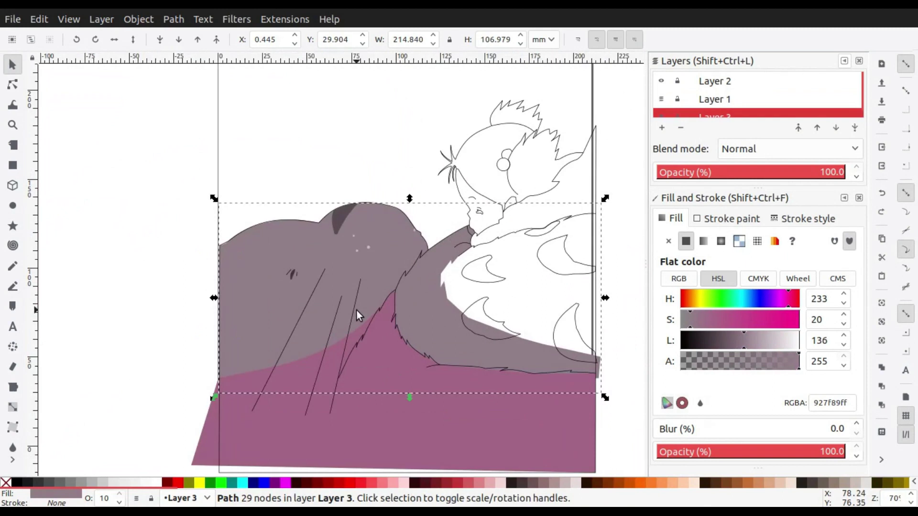
pyautogui.click(574, 156)
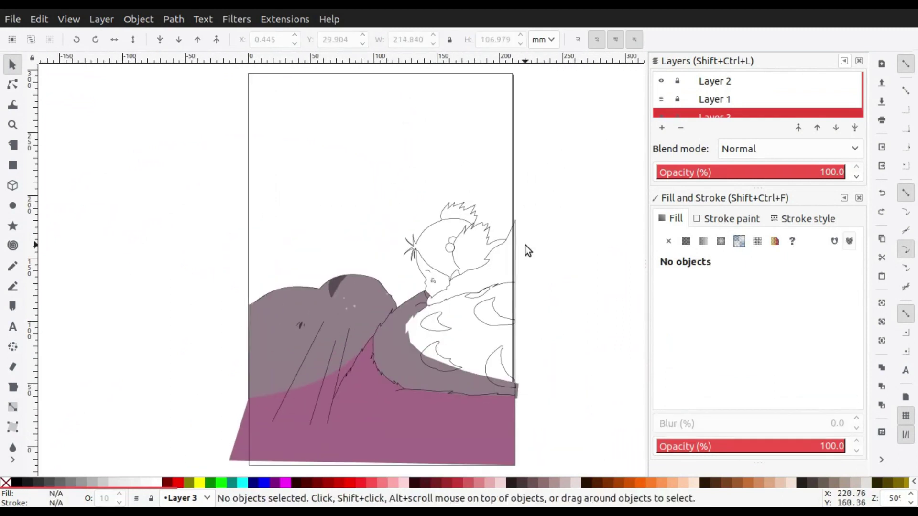
pyautogui.scroll(1, 525, 245)
# Trace a closed five-sided Pen shape around the patterned fur body beside the girl
pyautogui.click(222, 312)
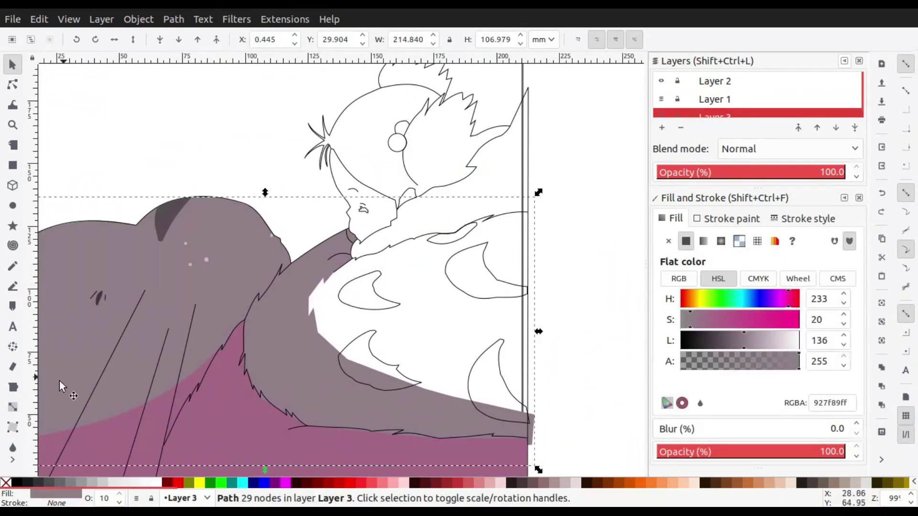
pyautogui.click(13, 287)
pyautogui.scroll(1, 502, 393)
pyautogui.click(551, 425)
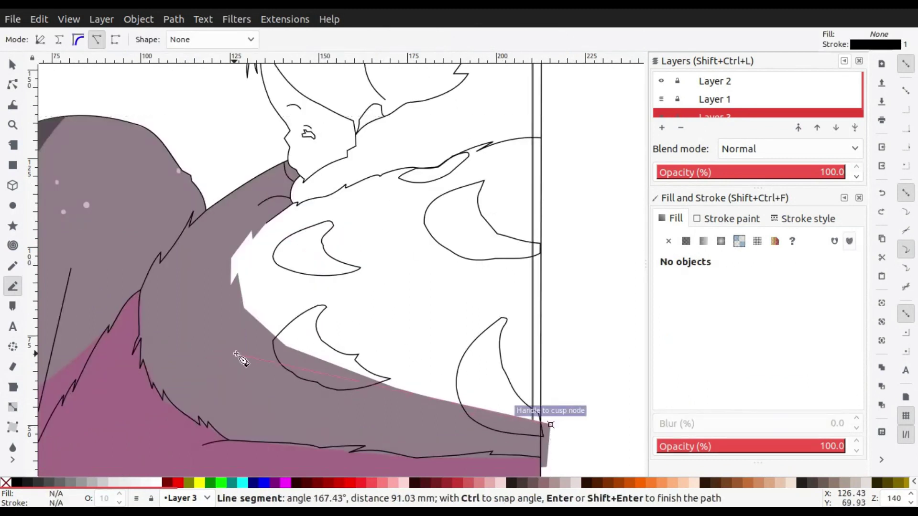
pyautogui.click(662, 81)
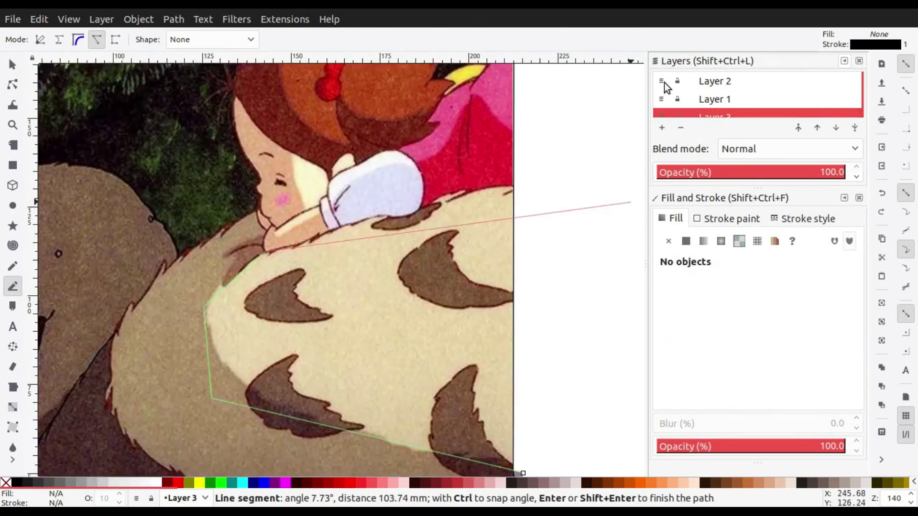
pyautogui.click(661, 81)
pyautogui.click(512, 187)
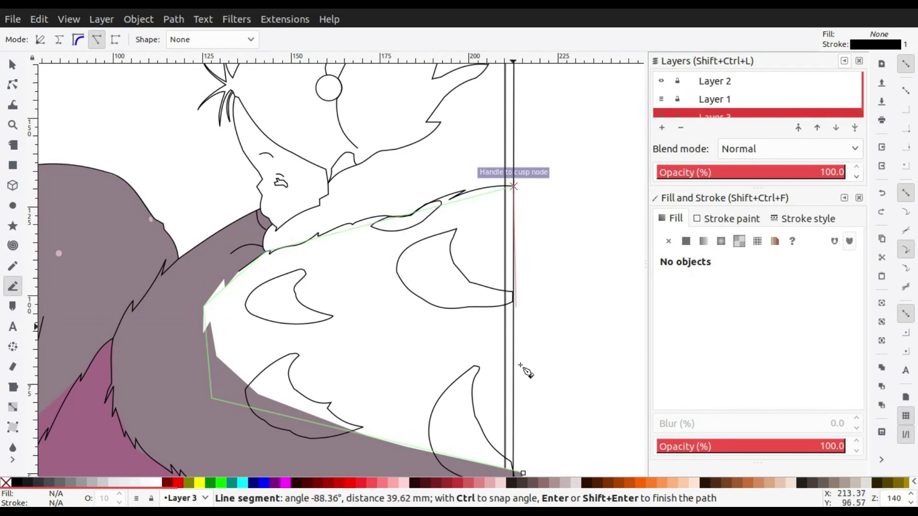
pyautogui.click(523, 474)
# Give the fur shape flat light orange fill ffc575ff and no stroke
pyautogui.click(12, 72)
pyautogui.click(727, 219)
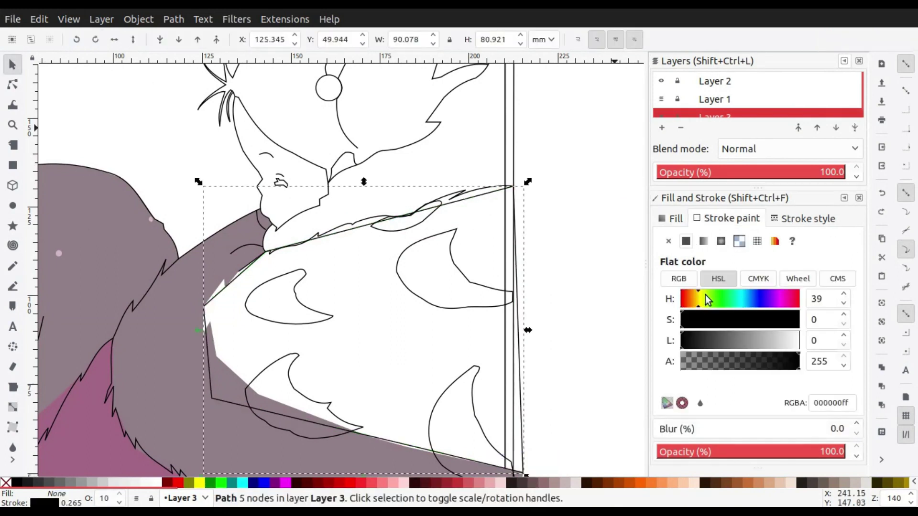
pyautogui.moveTo(712, 299)
pyautogui.mouseDown()
pyautogui.moveTo(698, 299)
pyautogui.moveTo(747, 320)
pyautogui.mouseUp()
pyautogui.click(701, 299)
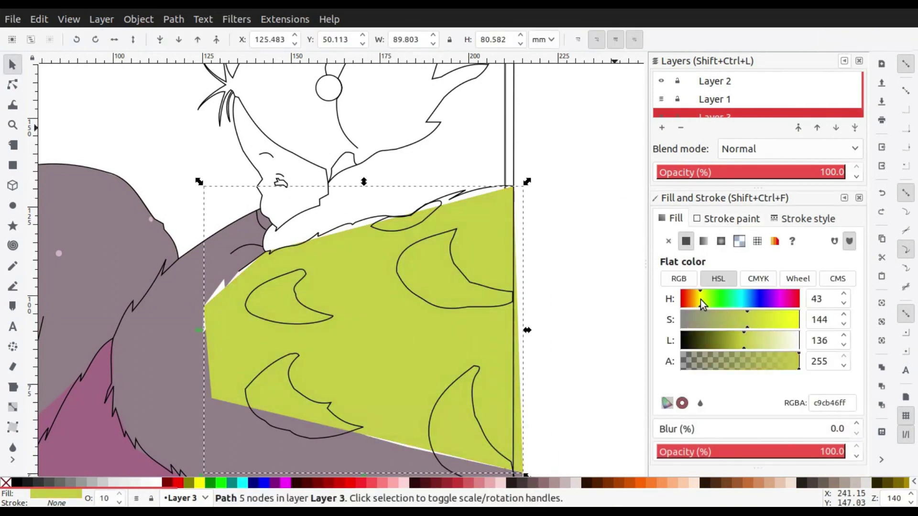
pyautogui.click(759, 279)
pyautogui.click(798, 279)
pyautogui.click(783, 319)
pyautogui.click(718, 279)
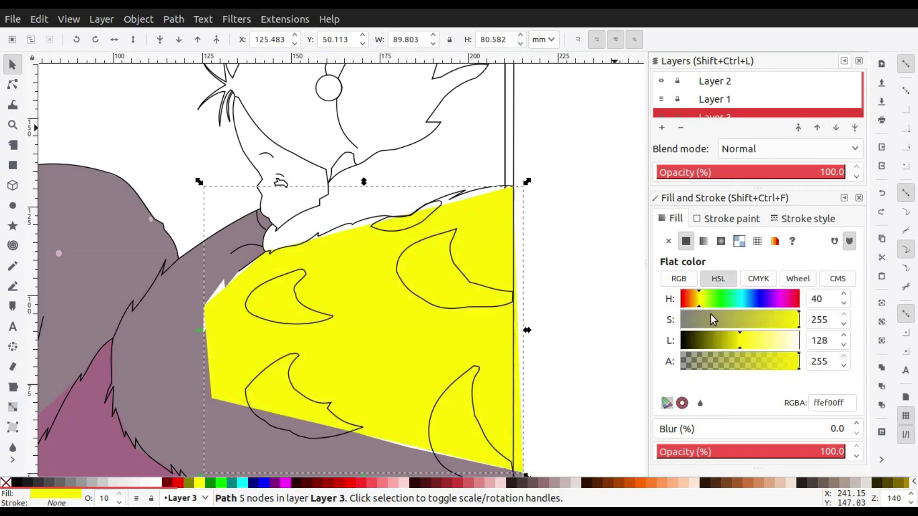
pyautogui.moveTo(745, 343); pyautogui.dragTo(745, 341)
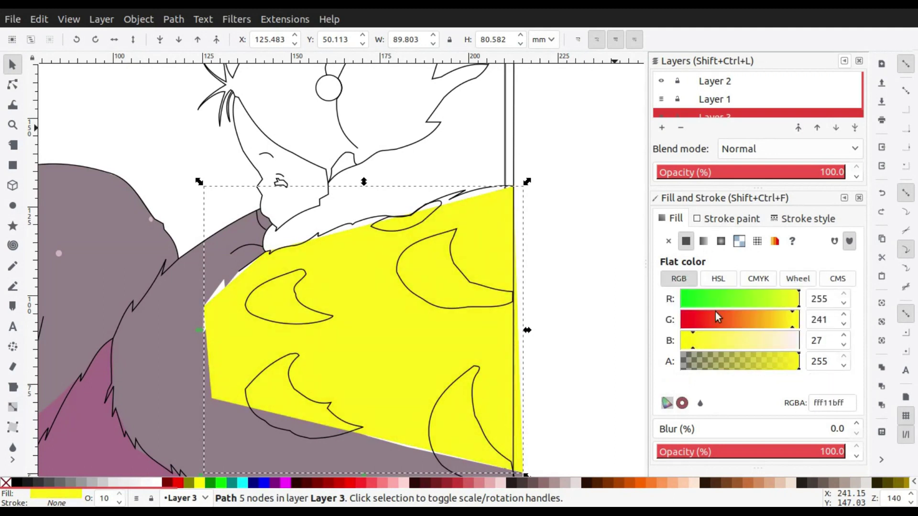
pyautogui.click(773, 323)
pyautogui.scroll(-3, 552, 348)
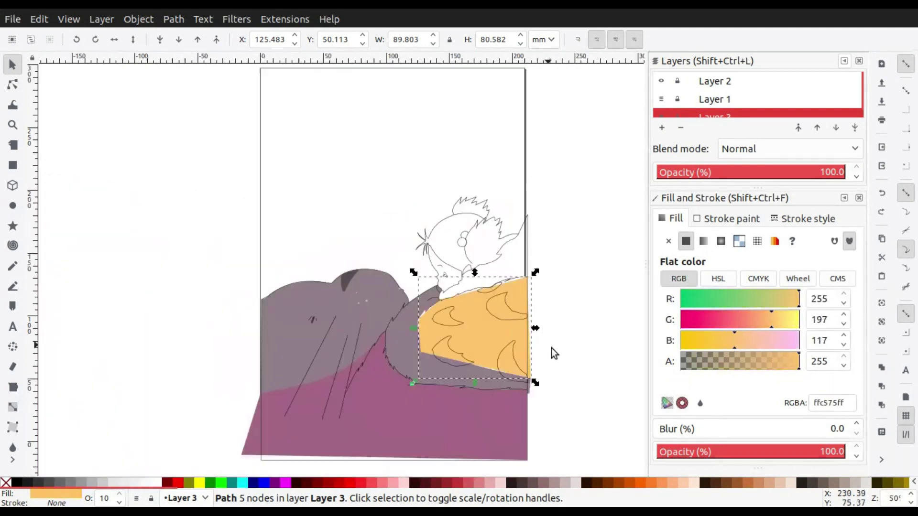
# Compare the orange fur shape against the reference photo, then reselect it with the Node tool
pyautogui.click(513, 310)
pyautogui.scroll(2, 417, 295)
pyautogui.scroll(-1, 414, 283)
pyautogui.scroll(1, 350, 319)
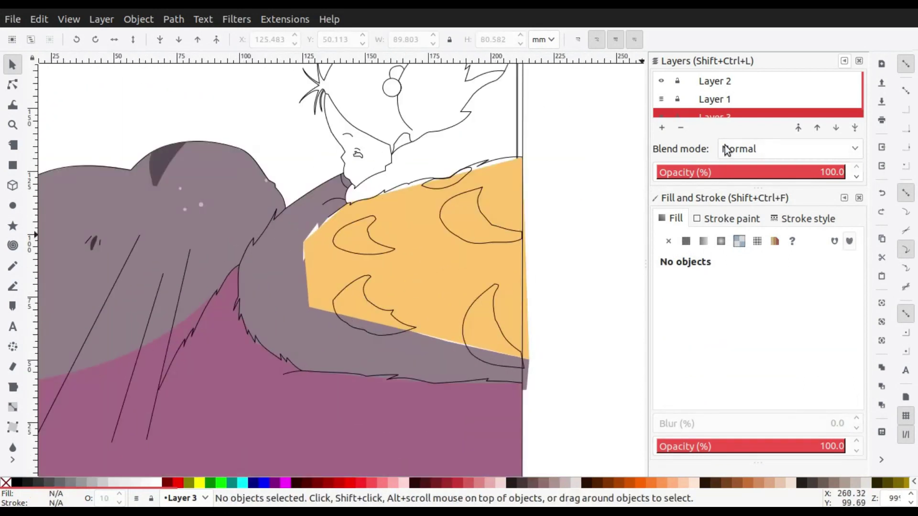
pyautogui.click(661, 81)
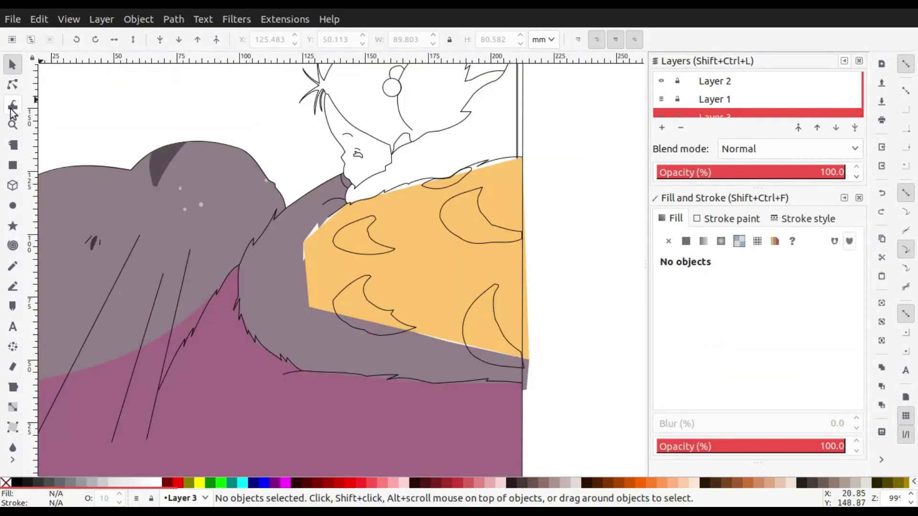
pyautogui.click(13, 266)
pyautogui.click(13, 85)
pyautogui.click(325, 248)
pyautogui.scroll(3, 315, 244)
pyautogui.scroll(-3, 308, 210)
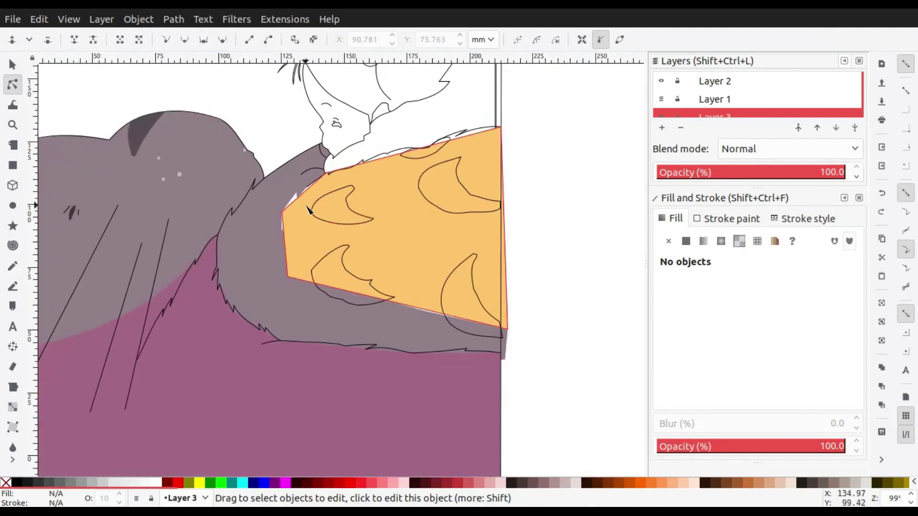
# Trace the jagged fur edge leftward with the Pen tool as a closed straight-edged shape
pyautogui.press('b')
pyautogui.scroll(1, 306, 168)
pyautogui.click(327, 133)
pyautogui.click(230, 194)
pyautogui.click(198, 234)
pyautogui.click(179, 262)
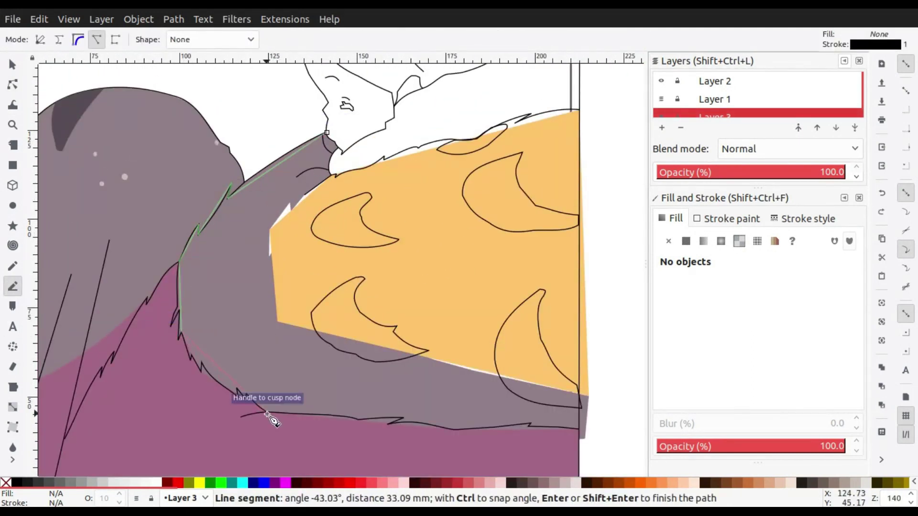
pyautogui.click(290, 204)
pyautogui.click(329, 136)
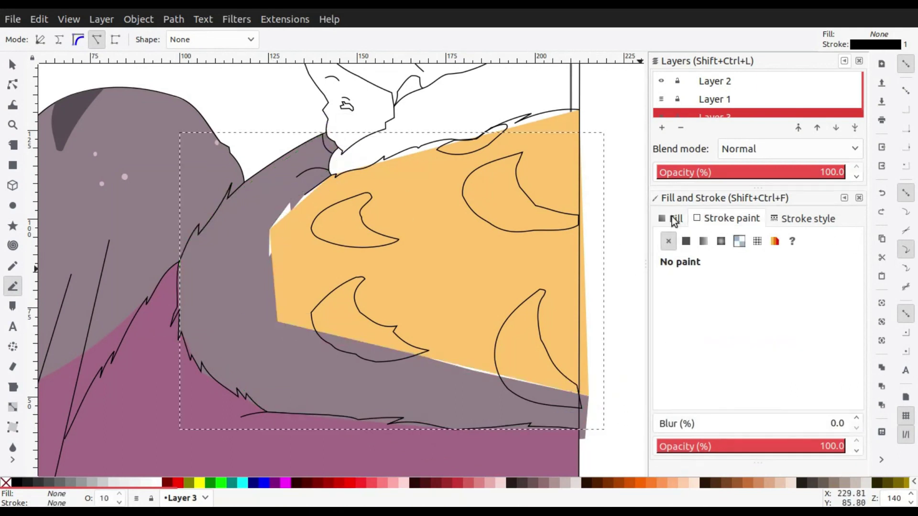
# Try peach, orange and olive fills on the new shape, then revert to light orange ffc575
pyautogui.click(686, 241)
pyautogui.press('d')
pyautogui.click(765, 321)
pyautogui.moveTo(764, 323); pyautogui.dragTo(767, 321)
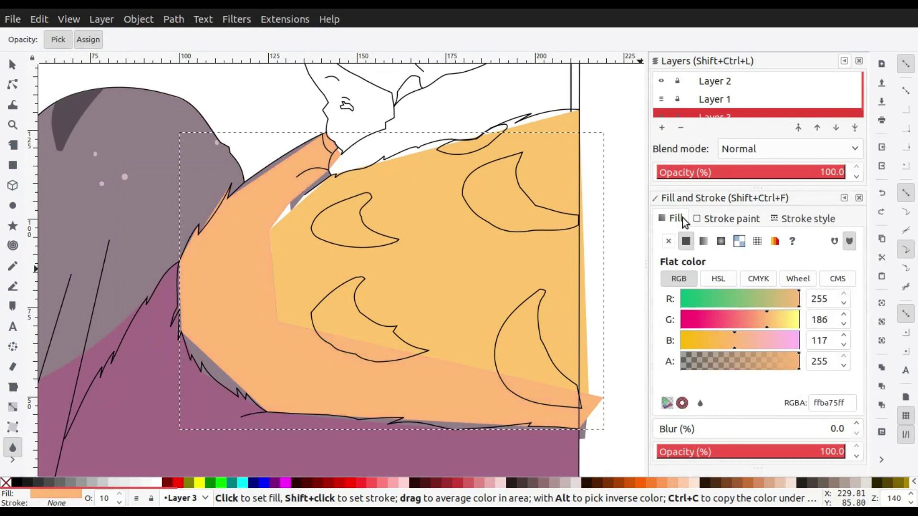
pyautogui.moveTo(758, 342)
pyautogui.mouseDown()
pyautogui.moveTo(733, 340)
pyautogui.moveTo(753, 361)
pyautogui.moveTo(698, 362)
pyautogui.mouseUp()
pyautogui.click(758, 278)
pyautogui.click(684, 320)
pyautogui.click(707, 298)
pyautogui.hotkey('ctrl', 'z')
# Inspect the gaps between the light-orange and darker fur-edge shapes using the Node tool
pyautogui.scroll(-3, 564, 293)
pyautogui.scroll(5, 317, 252)
pyautogui.press('n')
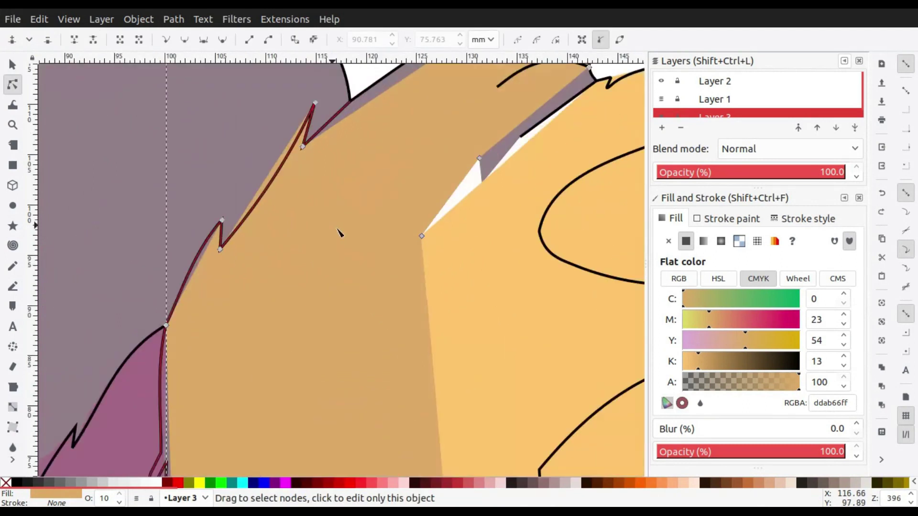
pyautogui.scroll(-2, 338, 233)
pyautogui.scroll(3, 293, 185)
pyautogui.scroll(2, 287, 244)
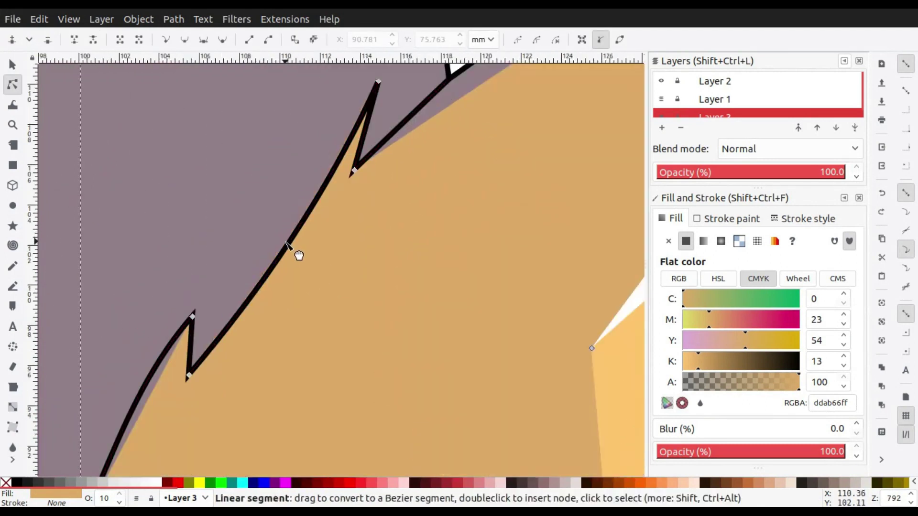
pyautogui.scroll(-2, 292, 268)
pyautogui.scroll(-2, 296, 282)
pyautogui.scroll(3, 311, 258)
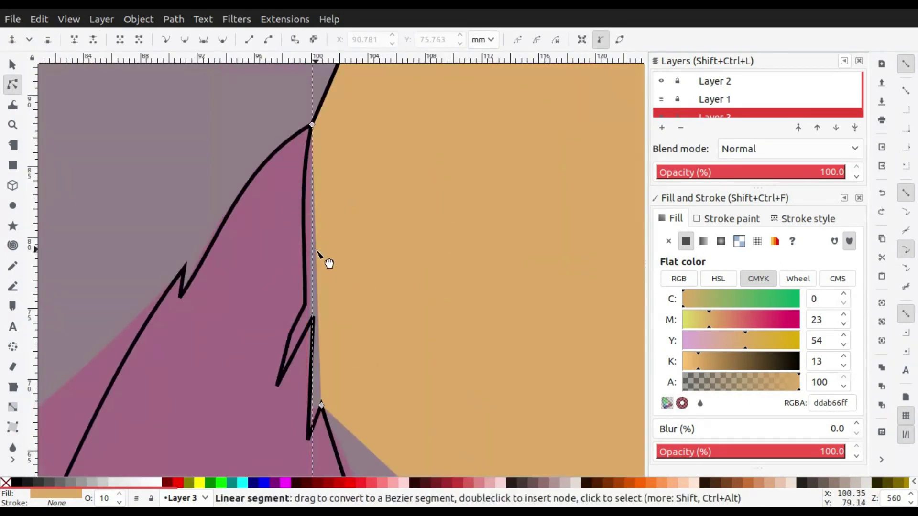
pyautogui.scroll(-4, 348, 342)
pyautogui.click(369, 360)
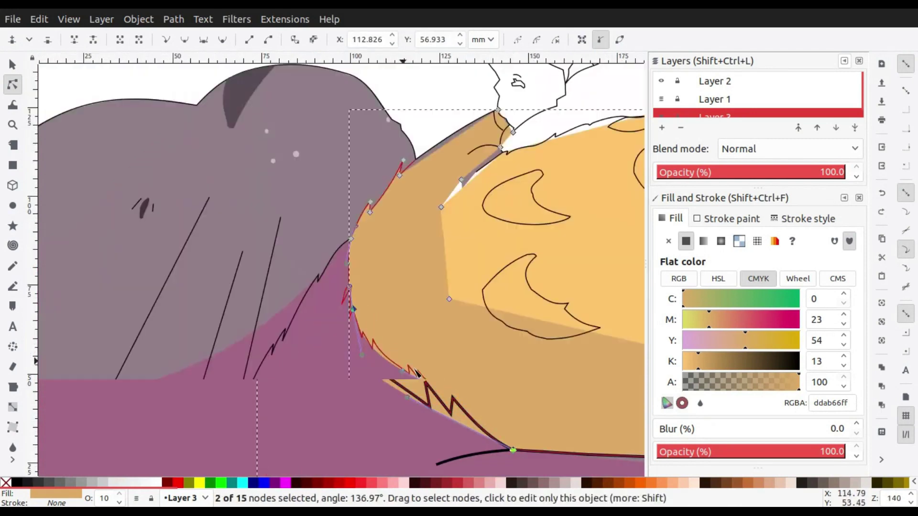
pyautogui.scroll(3, 415, 372)
pyautogui.scroll(-3, 415, 282)
pyautogui.scroll(3, 375, 236)
pyautogui.click(317, 283)
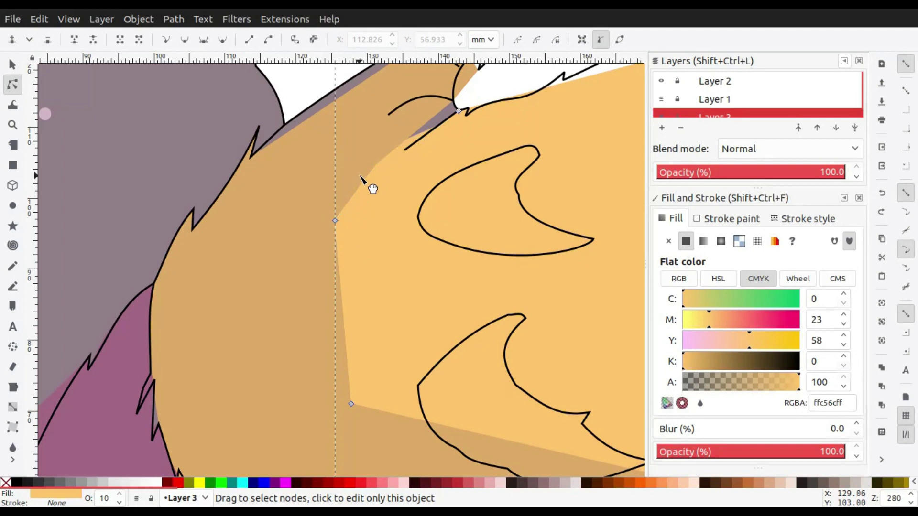
pyautogui.scroll(2, 396, 146)
pyautogui.click(396, 140)
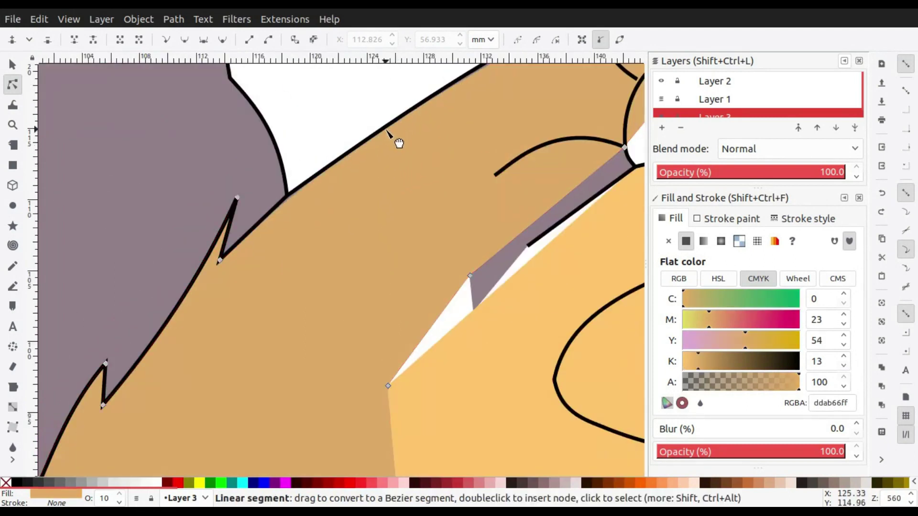
pyautogui.scroll(-6, 550, 216)
pyautogui.press('Escape')
pyautogui.scroll(3, 383, 268)
pyautogui.scroll(2, 382, 268)
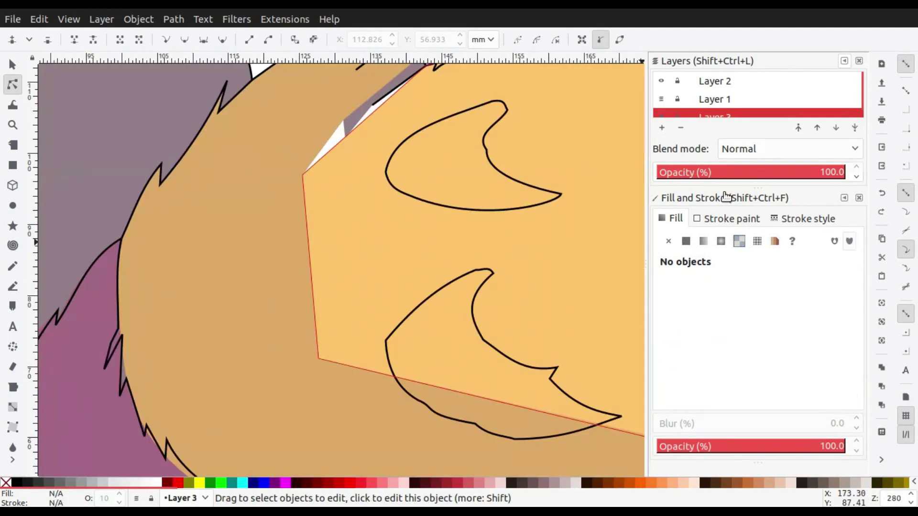
pyautogui.scroll(-1, 351, 292)
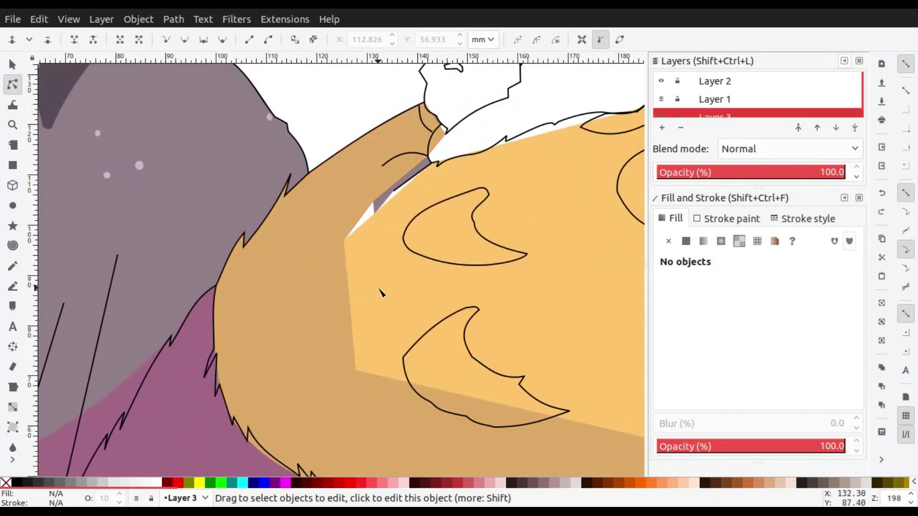
# Pull a tan fur node left and nudge the light-orange shape's edge
pyautogui.click(346, 303)
pyautogui.moveTo(352, 240)
pyautogui.mouseDown()
pyautogui.moveTo(301, 245)
pyautogui.moveTo(403, 254)
pyautogui.mouseUp()
pyautogui.press('Escape')
pyautogui.scroll(1, 368, 396)
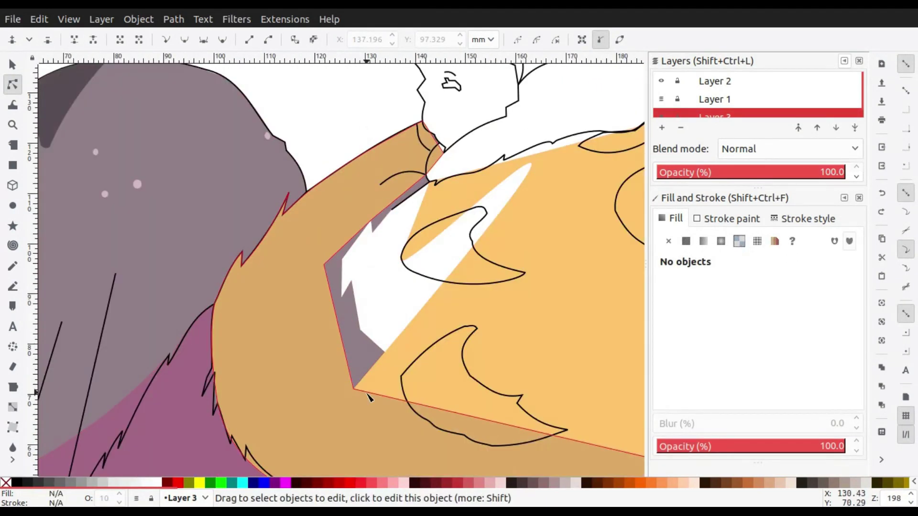
pyautogui.click(368, 397)
pyautogui.moveTo(353, 389); pyautogui.dragTo(365, 383)
pyautogui.scroll(3, 373, 261)
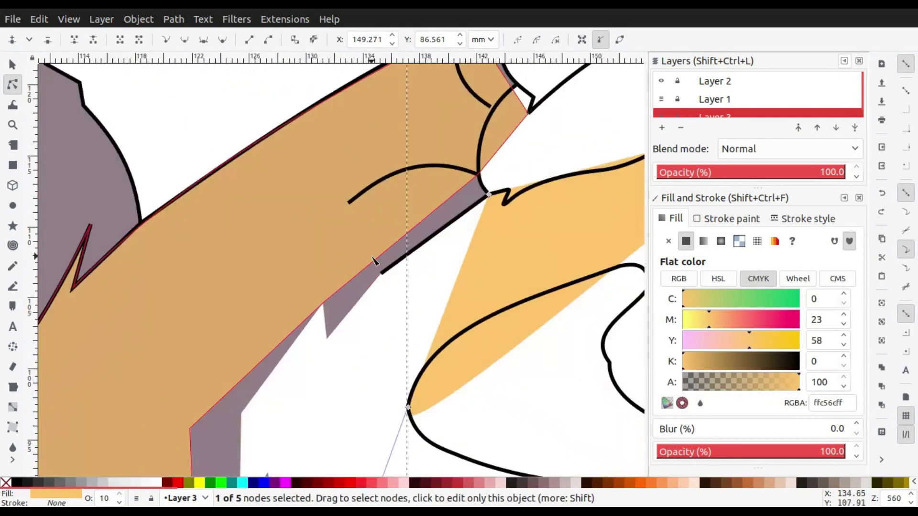
# Drag three tan fur nodes to tuck the shape against the grey body
pyautogui.click(462, 205)
pyautogui.scroll(4, 479, 205)
pyautogui.click(512, 206)
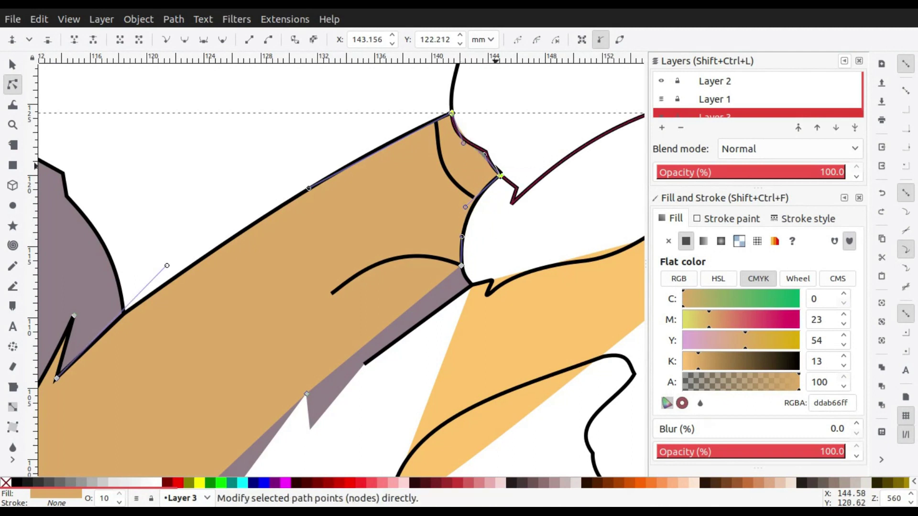
pyautogui.scroll(-3, 484, 206)
pyautogui.hscroll(-1, 484, 206)
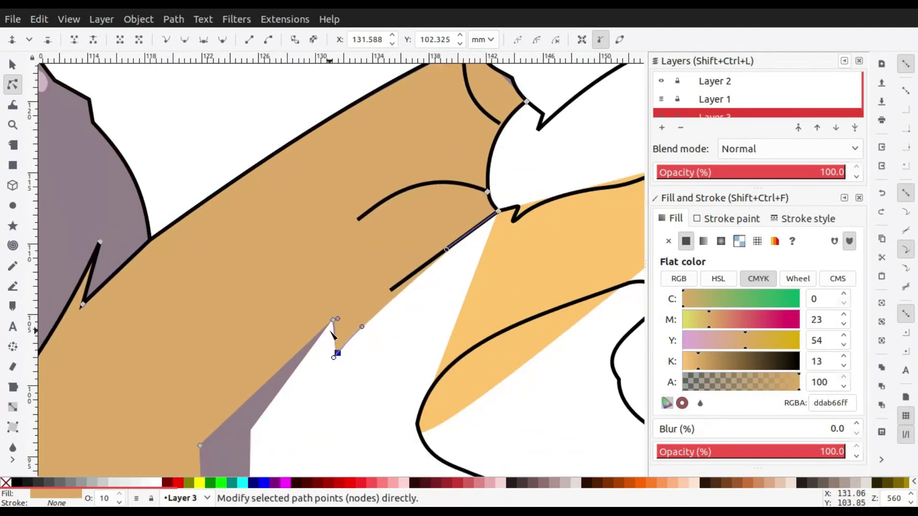
pyautogui.hscroll(-4, 311, 325)
pyautogui.scroll(-5, 335, 287)
pyautogui.scroll(-6, 326, 301)
pyautogui.scroll(-5, 334, 239)
pyautogui.moveTo(325, 201); pyautogui.dragTo(362, 103)
pyautogui.moveTo(347, 207); pyautogui.dragTo(384, 236)
pyautogui.scroll(-4, 384, 235)
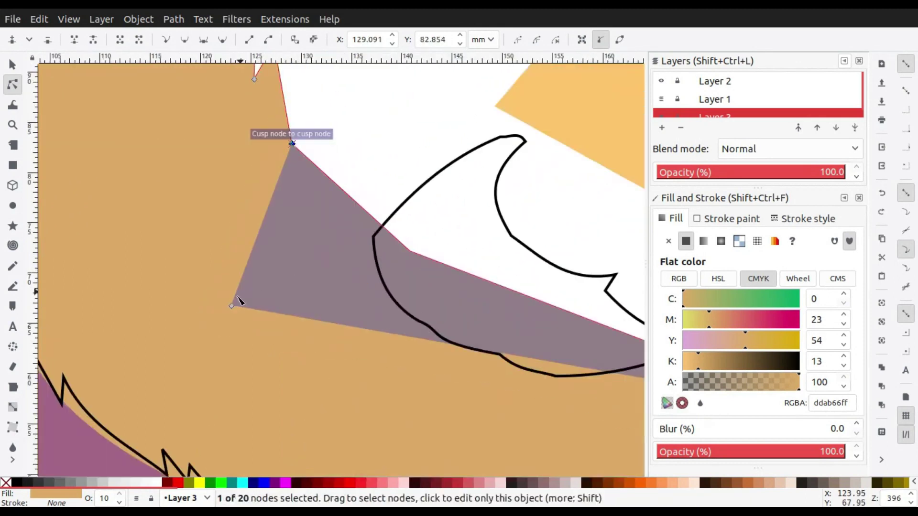
pyautogui.moveTo(268, 308); pyautogui.dragTo(332, 289)
pyautogui.scroll(-3, 407, 319)
pyautogui.scroll(4, 335, 287)
# Reshape the light-orange fur shape's left edge along the fur outline
pyautogui.click(363, 268)
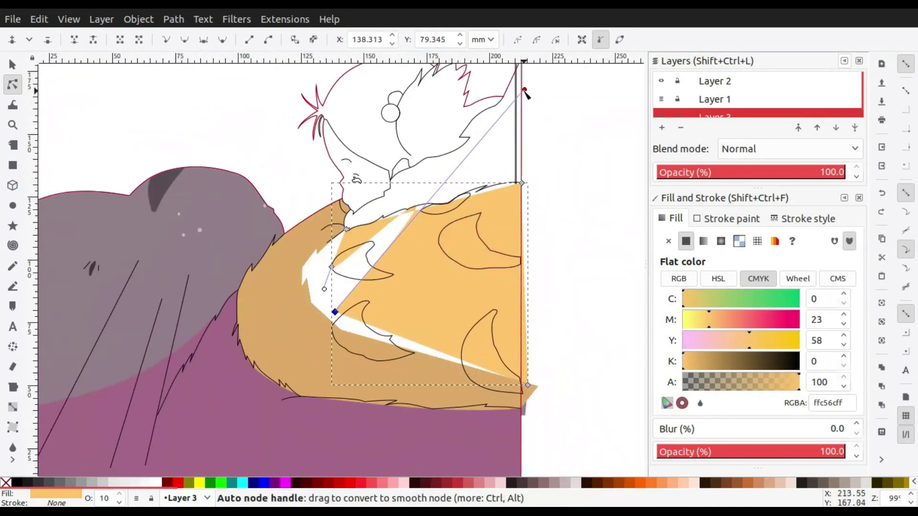
pyautogui.moveTo(323, 218); pyautogui.dragTo(294, 243)
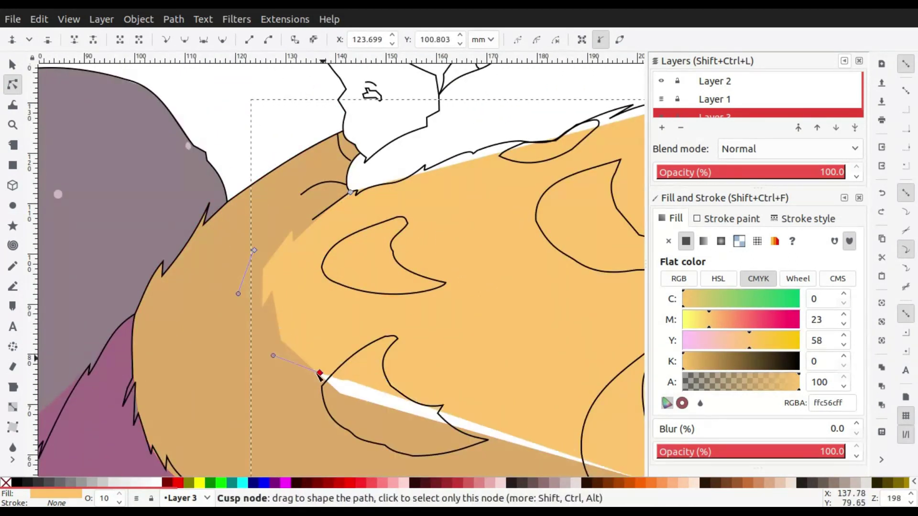
pyautogui.scroll(-2, 225, 229)
pyautogui.scroll(-2, 219, 256)
# Adjust the light fur's magenta, green and blue to warm it to yellow ffcf65
pyautogui.press('s')
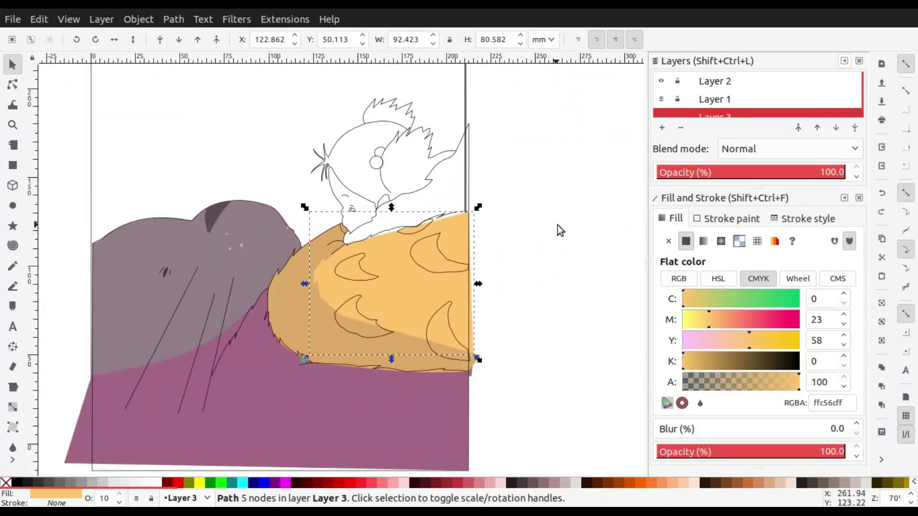
pyautogui.click(704, 320)
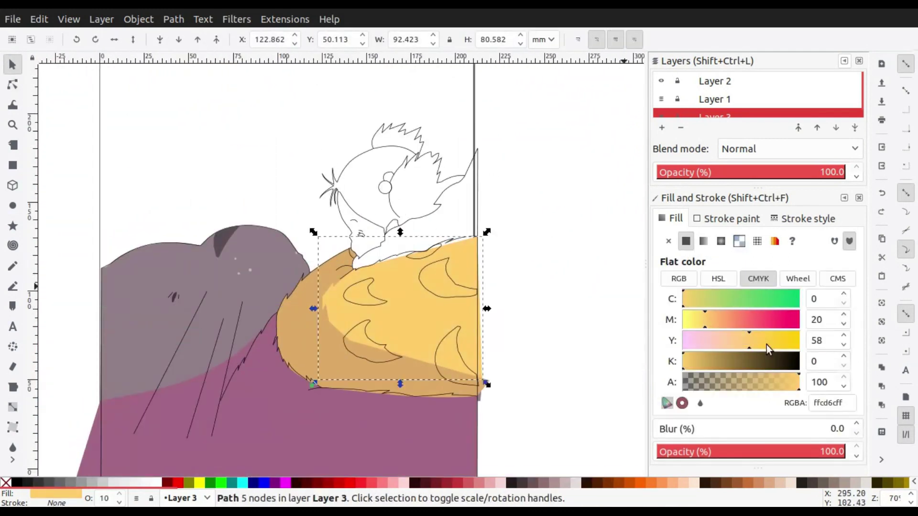
pyautogui.click(746, 340)
pyautogui.click(713, 278)
pyautogui.click(679, 278)
pyautogui.click(779, 322)
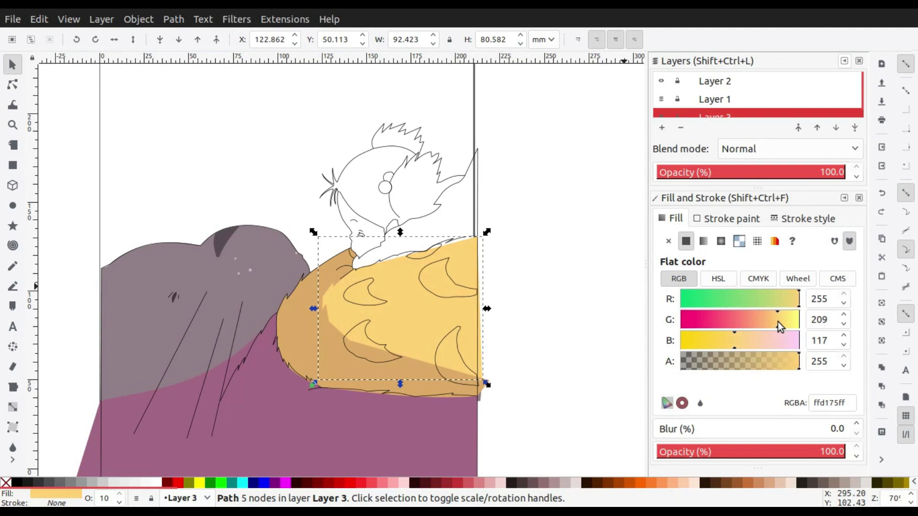
pyautogui.click(726, 340)
pyautogui.click(722, 280)
pyautogui.click(758, 279)
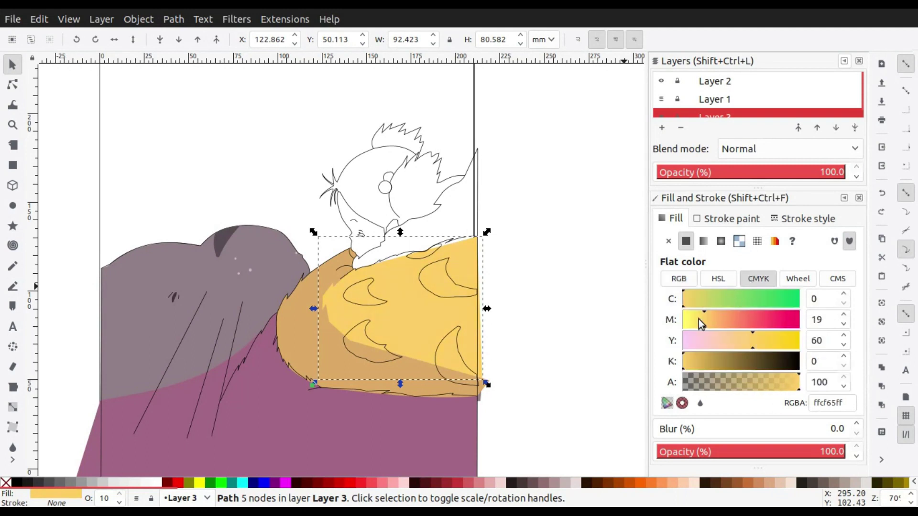
pyautogui.click(573, 322)
pyautogui.scroll(-1, 574, 322)
pyautogui.scroll(1, 492, 324)
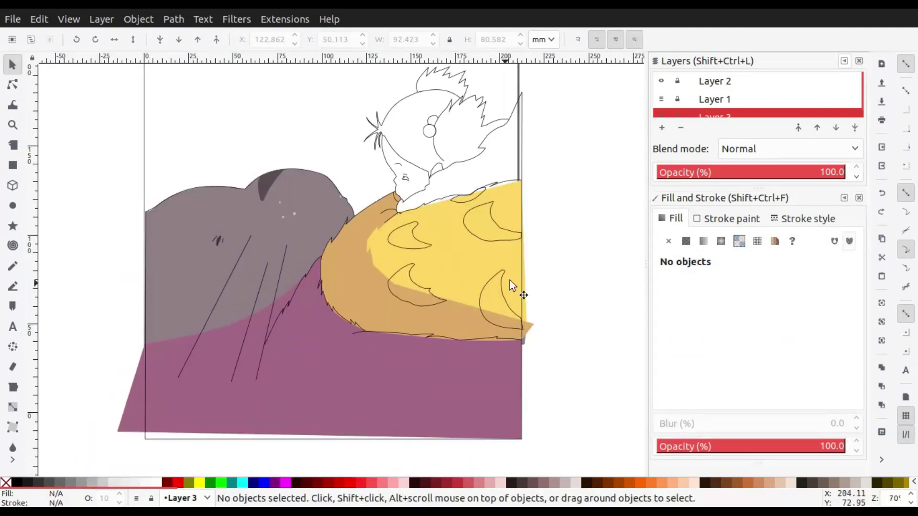
# Darken the blanket fill to greyish-mauve 72646c with CMYK 0/13/6/55
pyautogui.click(661, 81)
pyautogui.press('Tab')
pyautogui.click(662, 82)
pyautogui.click(663, 82)
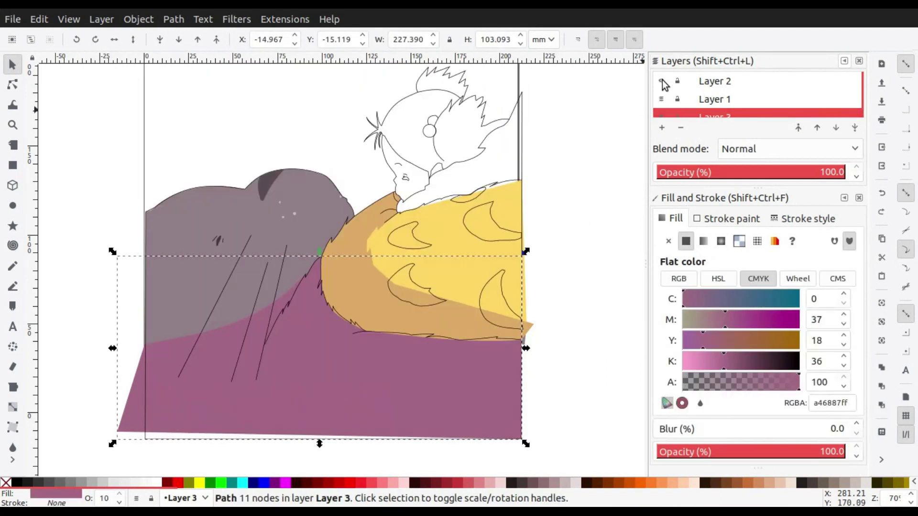
pyautogui.click(698, 403)
pyautogui.click(709, 330)
pyautogui.moveTo(737, 361); pyautogui.dragTo(747, 357)
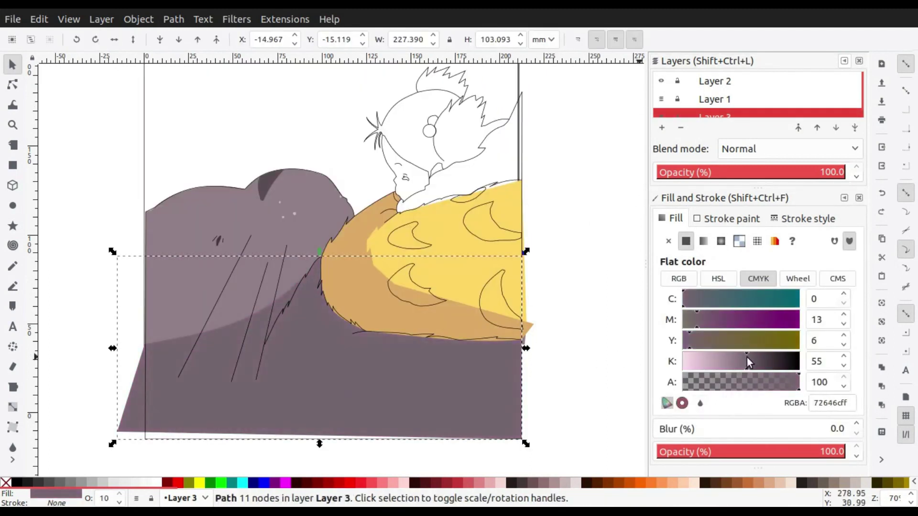
pyautogui.click(566, 265)
pyautogui.scroll(-1, 566, 265)
pyautogui.scroll(6, 351, 382)
# Bend the tan fur shape's curve to follow the outline
pyautogui.doubleClick(312, 344)
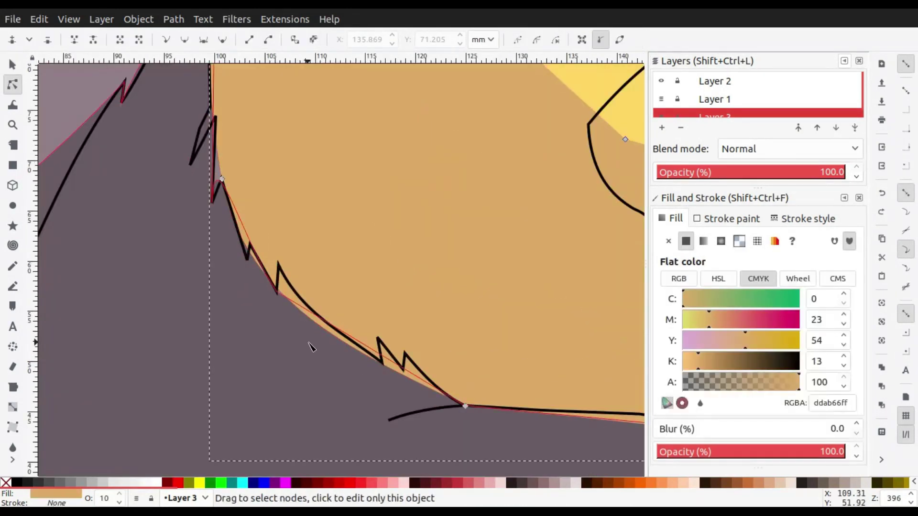
pyautogui.press('Escape')
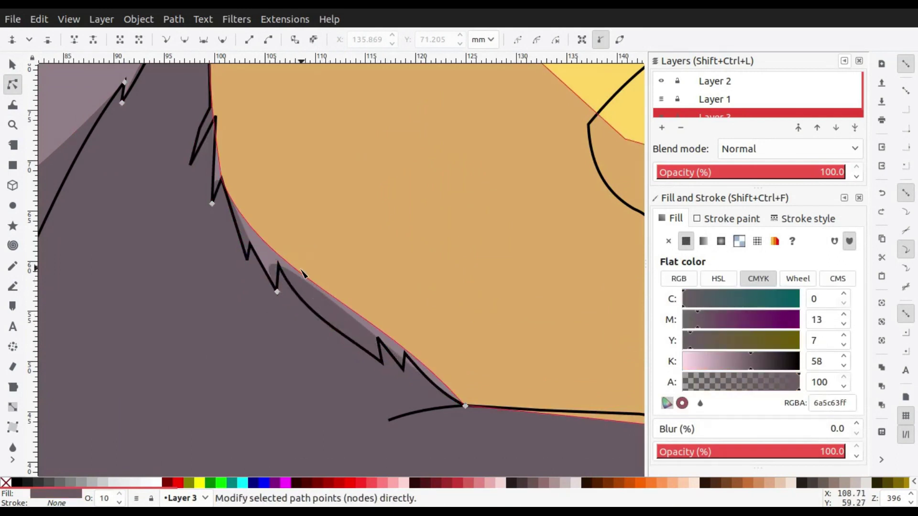
pyautogui.click(293, 273)
pyautogui.scroll(2, 276, 246)
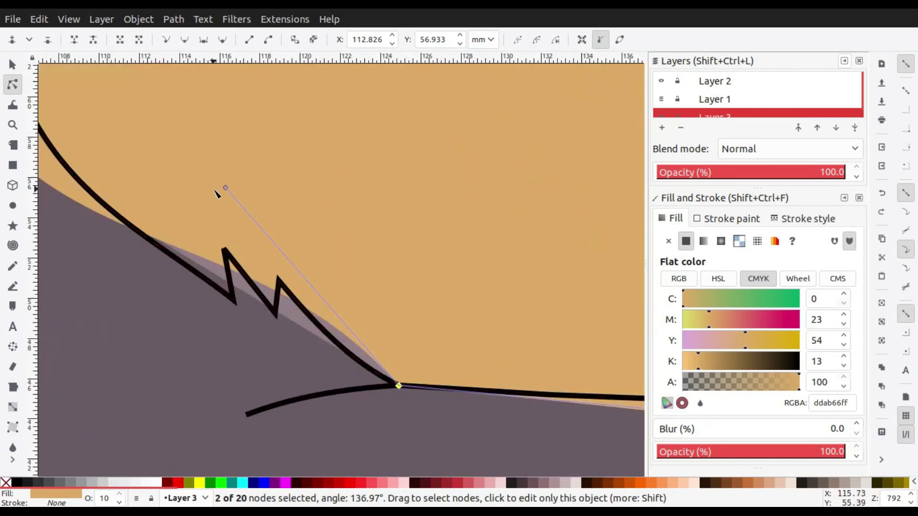
pyautogui.moveTo(225, 187); pyautogui.dragTo(218, 144)
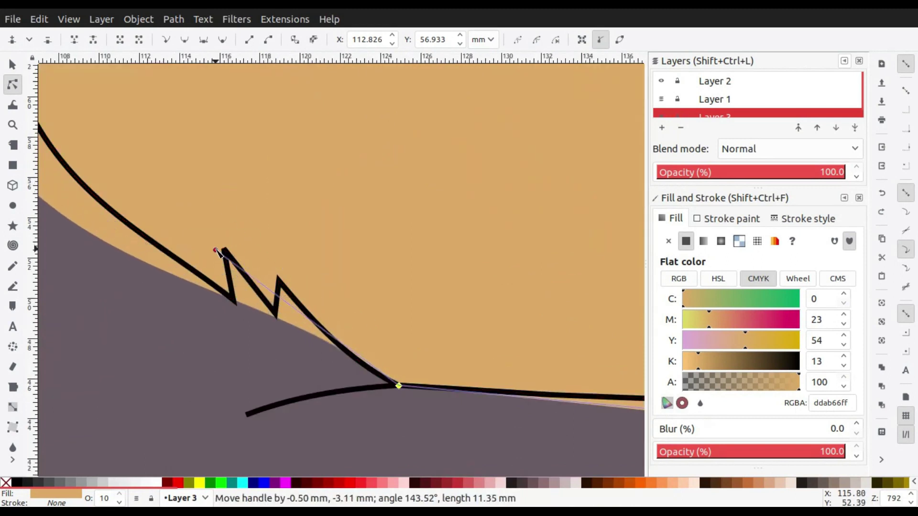
pyautogui.scroll(-5, 287, 287)
pyautogui.scroll(-4, 311, 311)
pyautogui.scroll(1, 321, 320)
pyautogui.press('Escape')
# Select the yellow fur shape and move its zig-zag node to follow the outline
pyautogui.scroll(1, 320, 319)
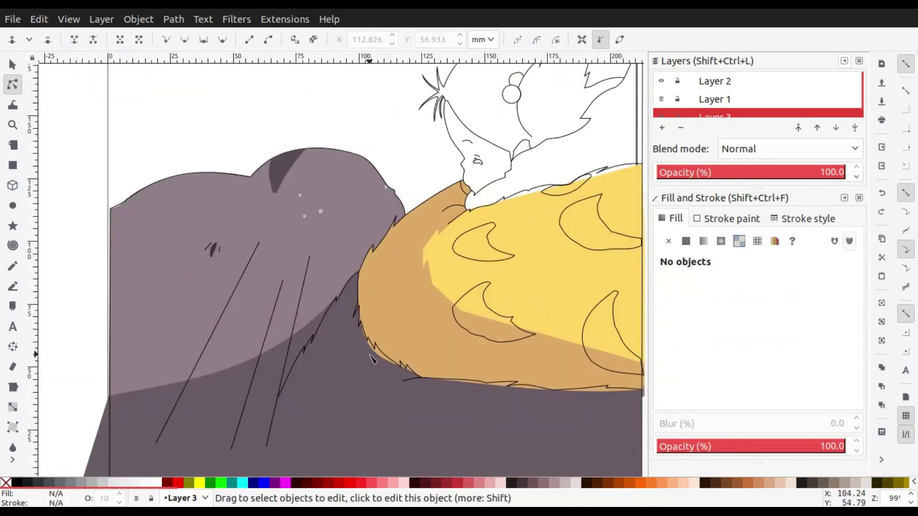
pyautogui.scroll(-1, 335, 296)
pyautogui.scroll(1, 354, 277)
pyautogui.scroll(3, 374, 262)
pyautogui.click(375, 263)
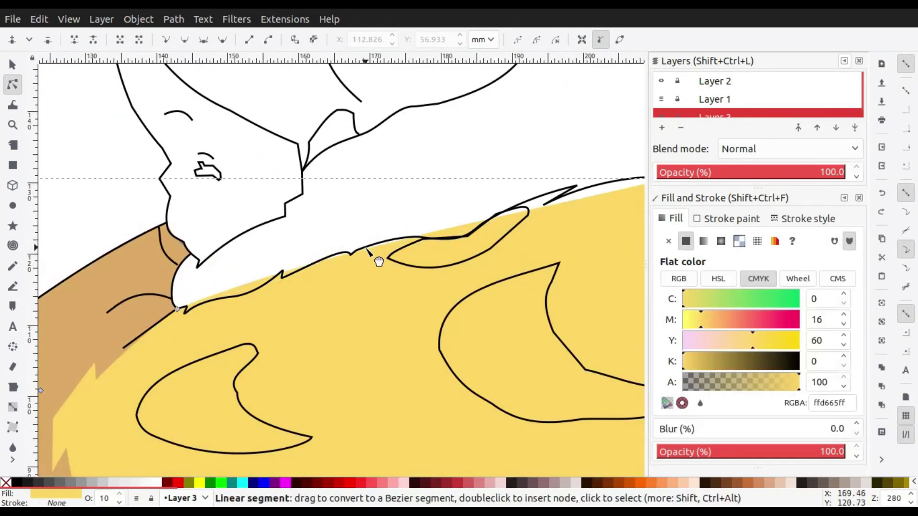
pyautogui.scroll(3, 478, 266)
pyautogui.hscroll(3, 535, 269)
pyautogui.scroll(-5, 318, 310)
pyautogui.scroll(4, 318, 306)
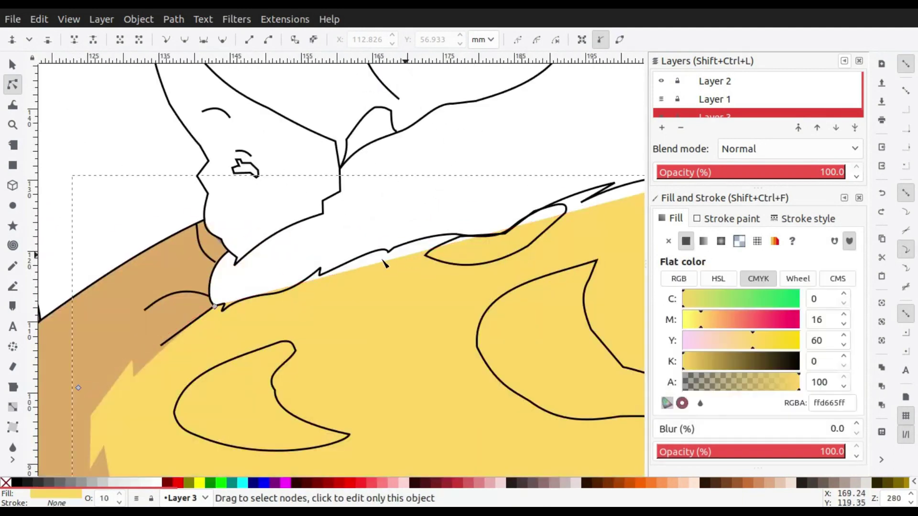
pyautogui.scroll(4, 322, 283)
pyautogui.scroll(1, 315, 267)
pyautogui.scroll(-3, 301, 286)
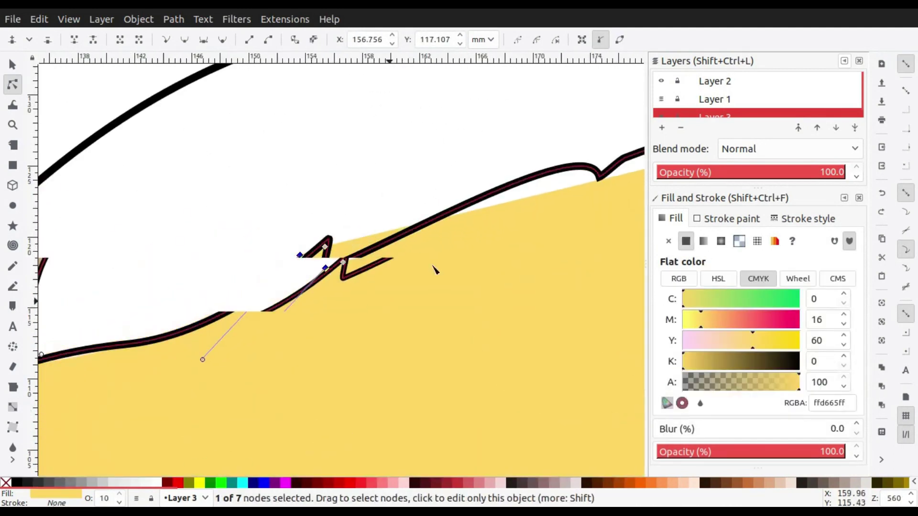
pyautogui.scroll(4, 398, 282)
pyautogui.hscroll(-5, 344, 301)
pyautogui.scroll(-2, 294, 329)
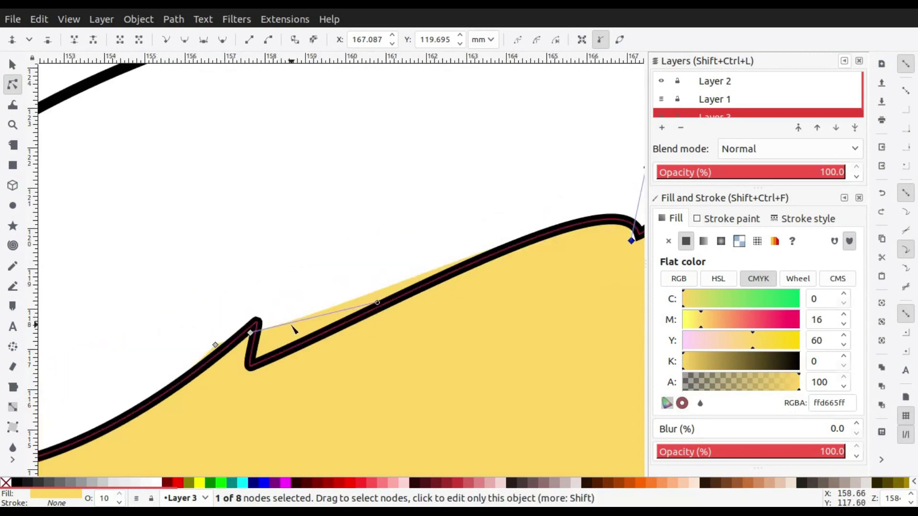
pyautogui.moveTo(270, 330); pyautogui.dragTo(260, 364)
# Move three more yellow fur nodes onto the outline to smooth its edge
pyautogui.hscroll(10, 391, 320)
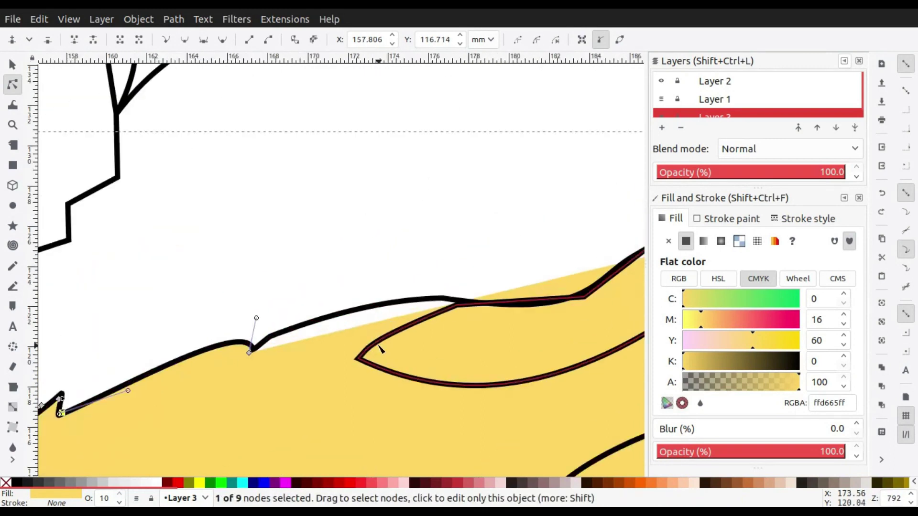
pyautogui.moveTo(568, 284); pyautogui.dragTo(596, 260)
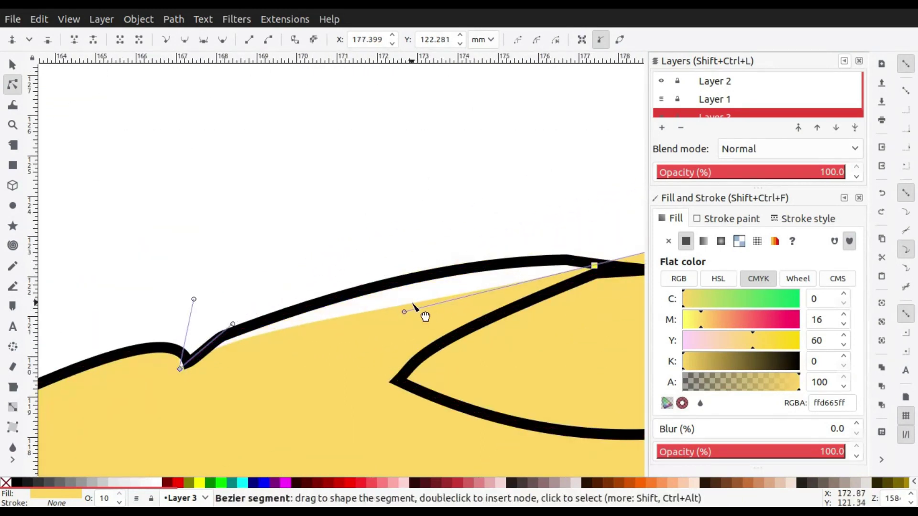
pyautogui.scroll(-2, 420, 311)
pyautogui.hscroll(5, 413, 336)
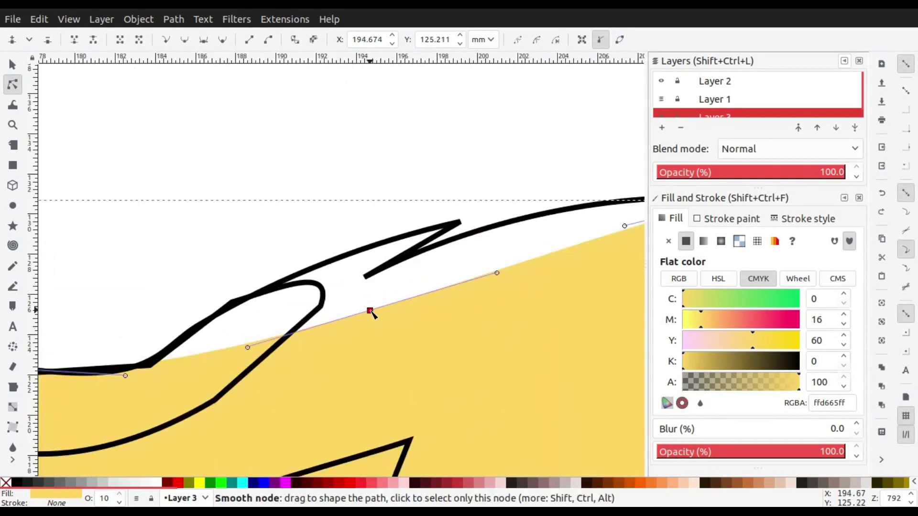
pyautogui.moveTo(371, 313); pyautogui.dragTo(359, 255)
pyautogui.moveTo(125, 376); pyautogui.dragTo(144, 365)
pyautogui.hscroll(1, 334, 311)
pyautogui.scroll(1, 335, 311)
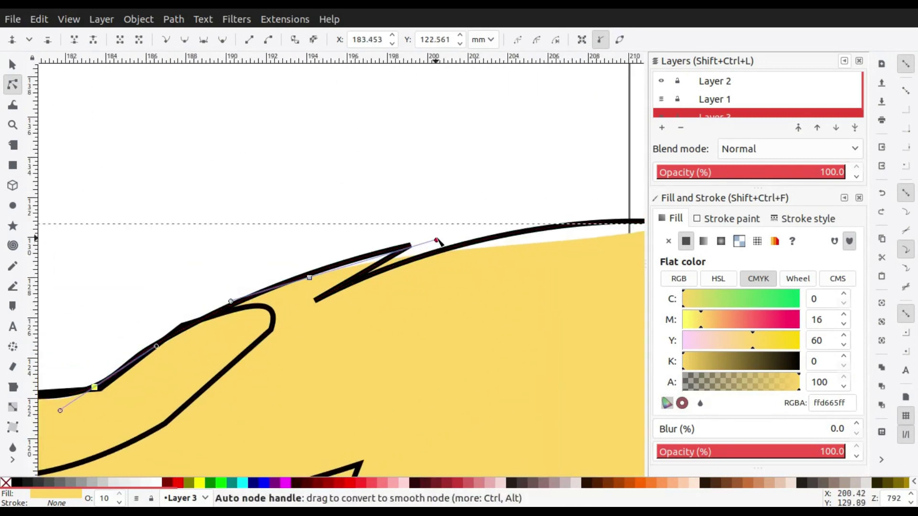
# Reshape the black outline to hug the yellow fur's top edge
pyautogui.click(421, 258)
pyautogui.moveTo(383, 254); pyautogui.dragTo(313, 272)
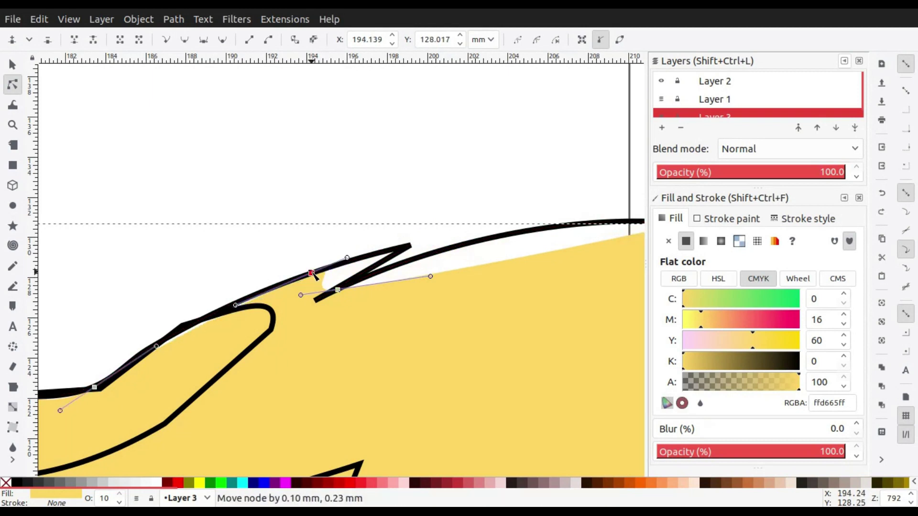
pyautogui.scroll(-2, 513, 238)
pyautogui.scroll(-3, 526, 307)
# Recolour the mauve creature body to a light grey with the CMYK sliders
pyautogui.press('Escape')
pyautogui.scroll(-3, 308, 404)
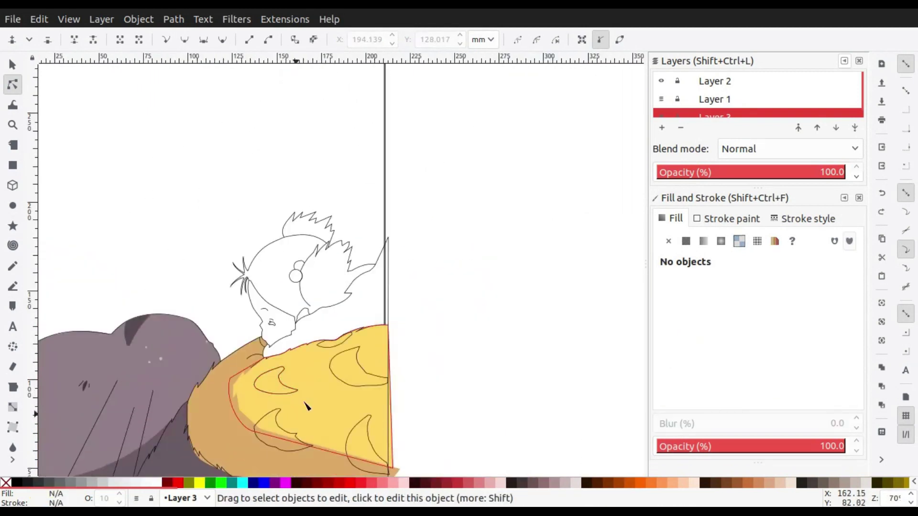
pyautogui.scroll(-2, 313, 350)
pyautogui.scroll(-3, 283, 345)
pyautogui.hscroll(-2, 304, 374)
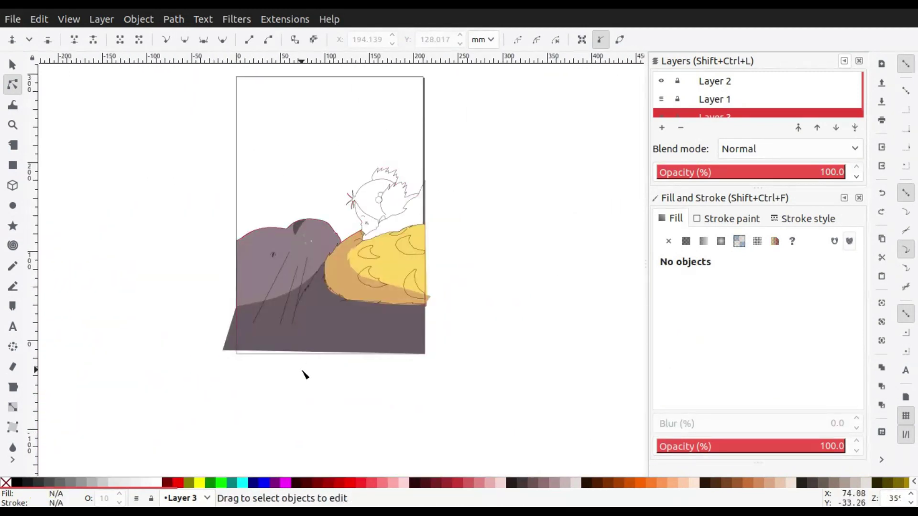
pyautogui.scroll(2, 369, 303)
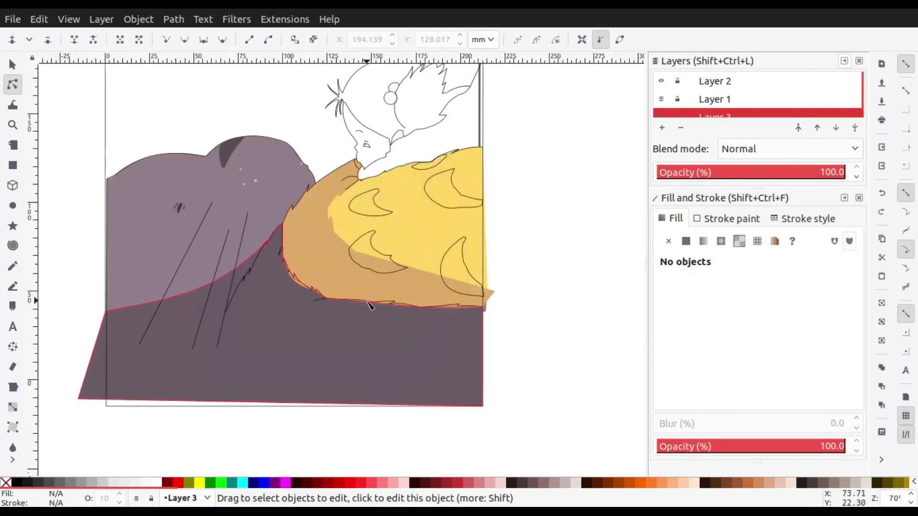
pyautogui.scroll(2, 287, 285)
pyautogui.scroll(-2, 286, 286)
pyautogui.click(242, 205)
pyautogui.moveTo(696, 295); pyautogui.dragTo(708, 297)
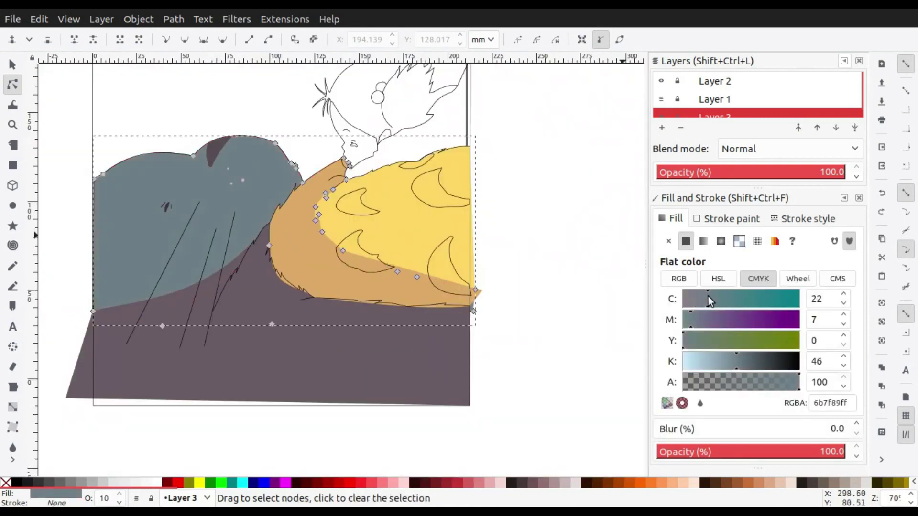
pyautogui.moveTo(715, 362); pyautogui.dragTo(732, 359)
pyautogui.scroll(1, 426, 60)
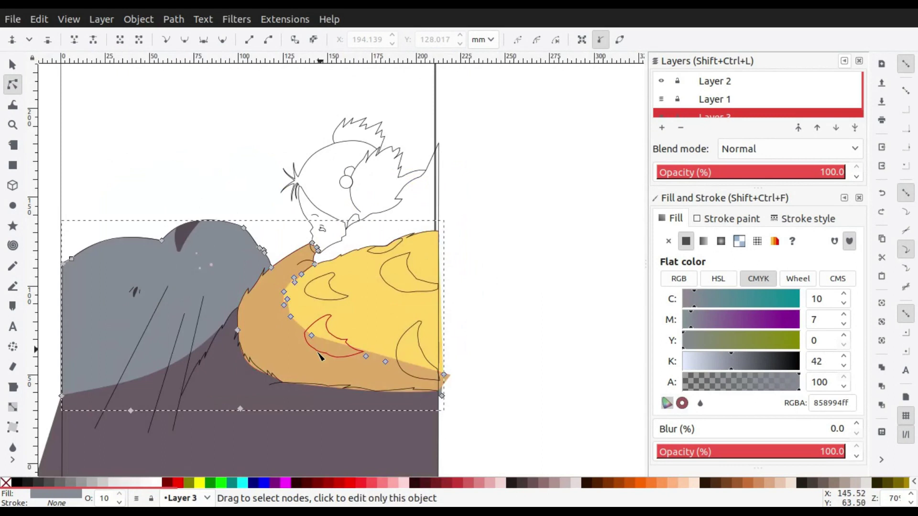
# Darken the orange outer fur to tan and warm the body grey toward 918a87
pyautogui.click(248, 344)
pyautogui.click(708, 361)
pyautogui.click(723, 359)
pyautogui.click(701, 318)
pyautogui.click(696, 341)
pyautogui.moveTo(696, 341); pyautogui.dragTo(688, 340)
# Dismiss the low disk space warning and deselect the recoloured shape
pyautogui.hscroll(2, 564, 148)
pyautogui.scroll(1, 564, 148)
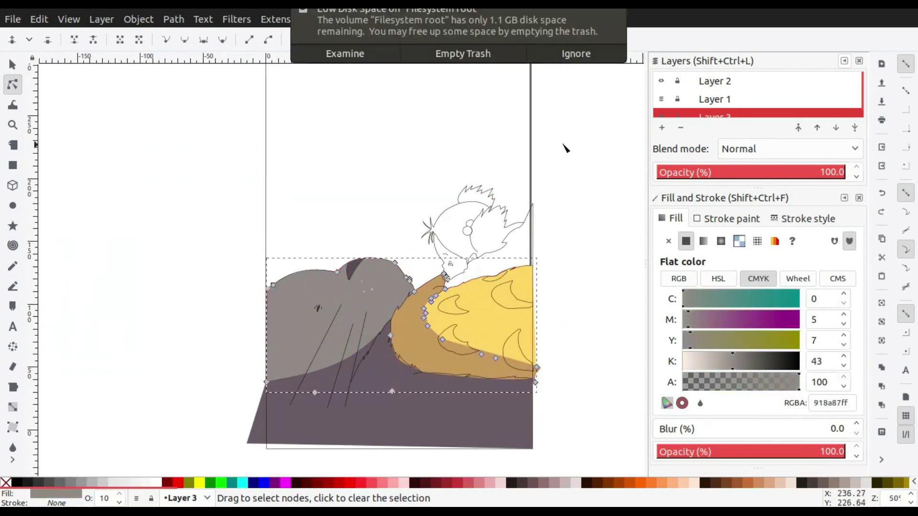
pyautogui.click(556, 57)
pyautogui.click(562, 218)
pyautogui.scroll(-3, 566, 277)
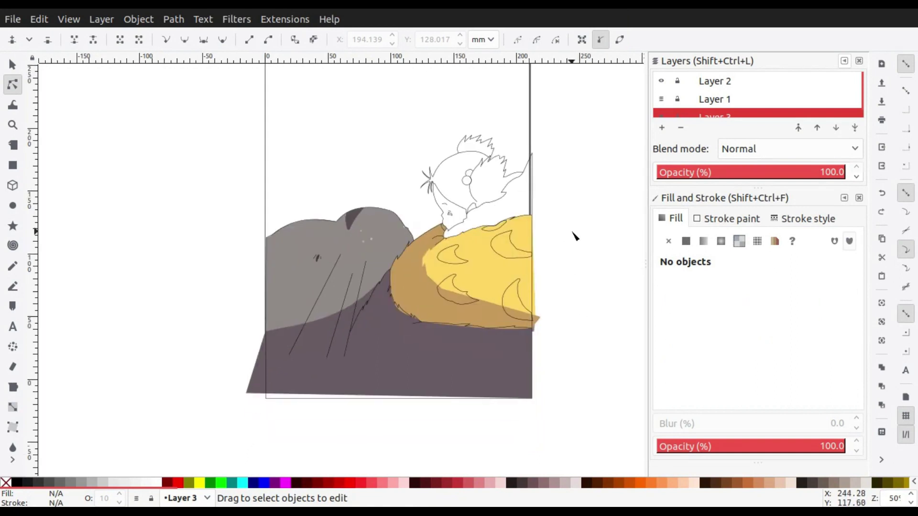
pyautogui.scroll(-1, 467, 330)
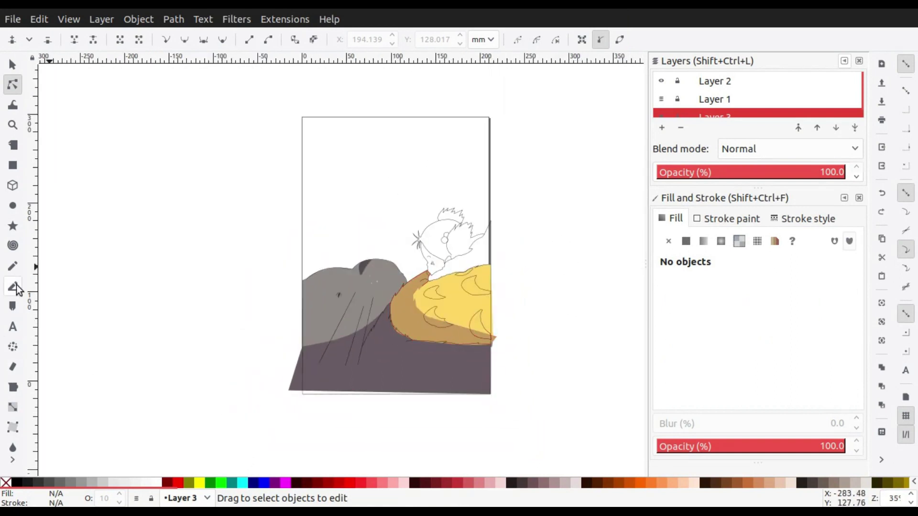
# Create Layer 4 and draw a rectangle covering the whole page on it
pyautogui.click(13, 165)
pyautogui.hotkey('shift', 'ctrl', 'n')
pyautogui.press('Return')
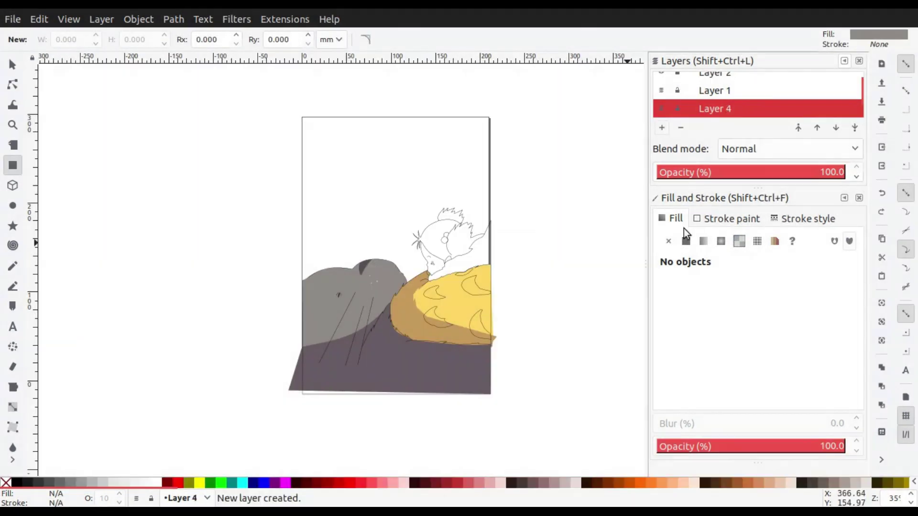
pyautogui.hotkey('shift', 'ctrl', 'Home')
pyautogui.moveTo(301, 117); pyautogui.dragTo(490, 395)
pyautogui.press('s')
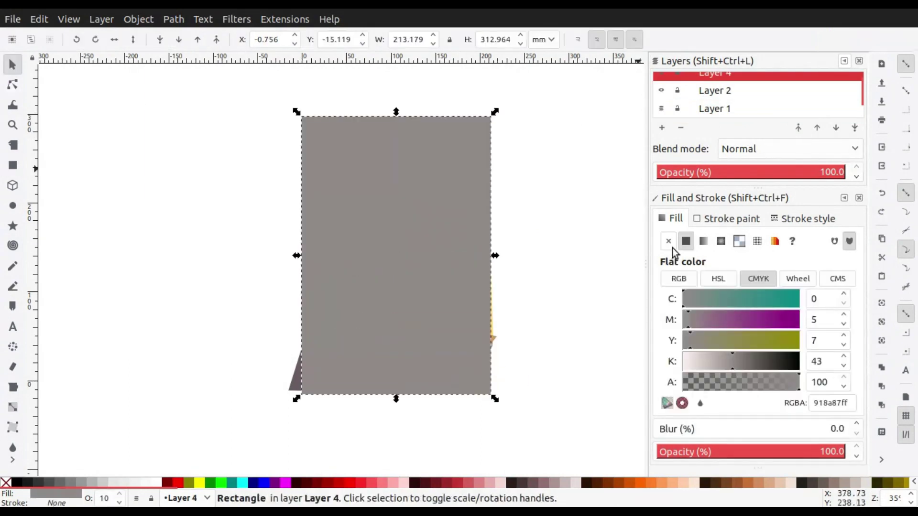
# Fill the page rectangle bright green from the colour wheel
pyautogui.click(703, 241)
pyautogui.click(797, 278)
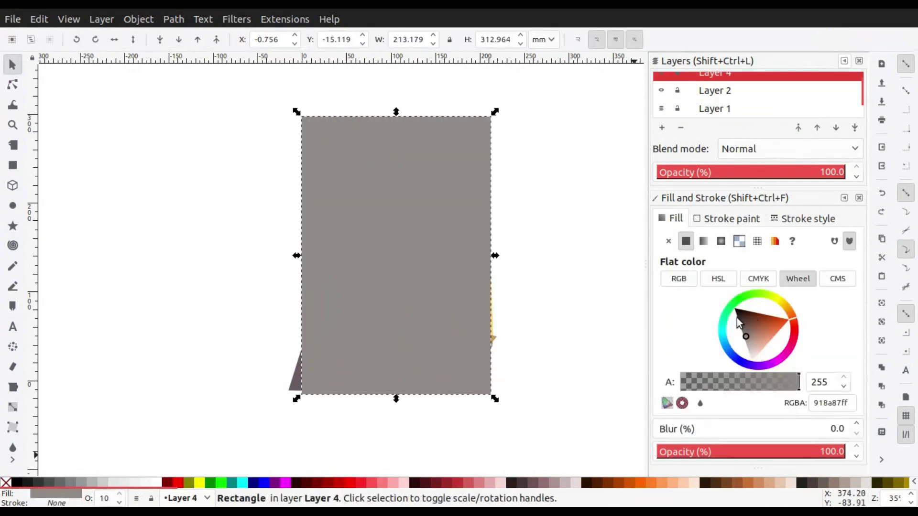
pyautogui.click(722, 310)
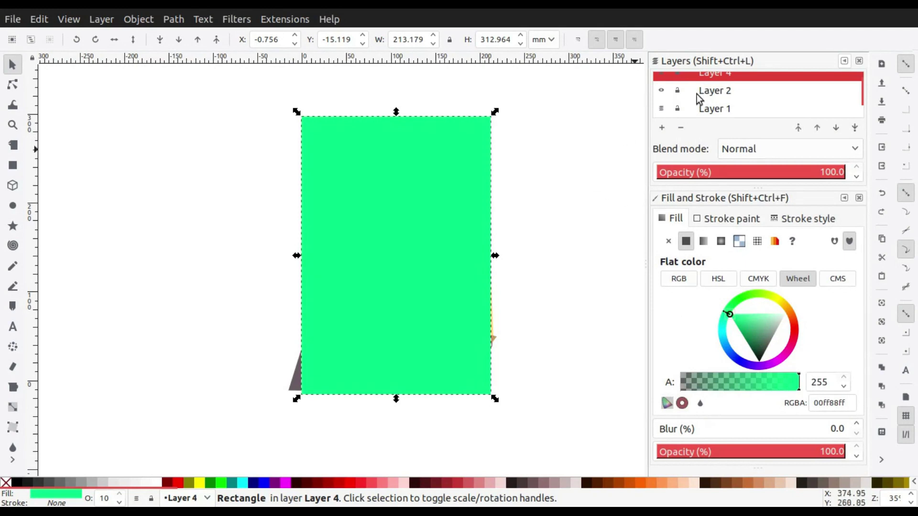
# Restore the deleted green rectangle and lower its layer beneath the drawing
pyautogui.press('Delete')
pyautogui.click(742, 114)
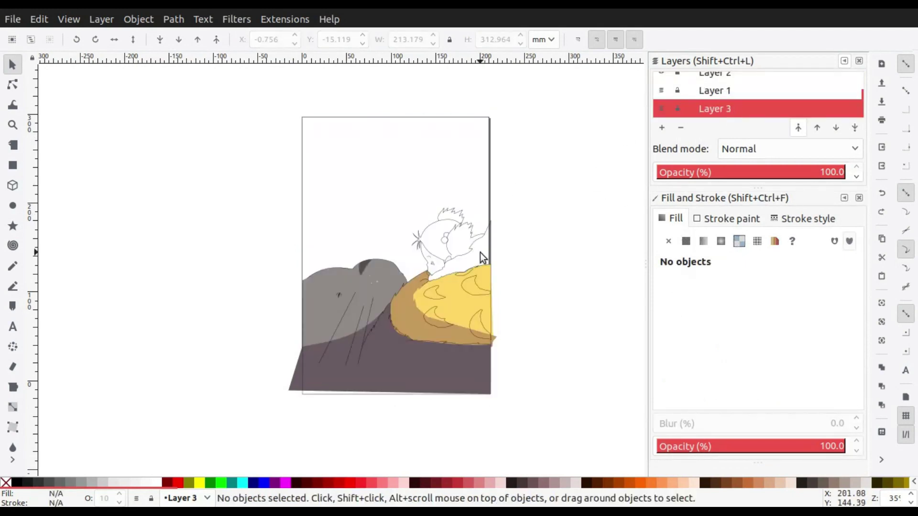
pyautogui.hotkey('ctrl', 'z')
pyautogui.hotkey('ctrl', 'z')
pyautogui.hotkey('ctrl', 'z')
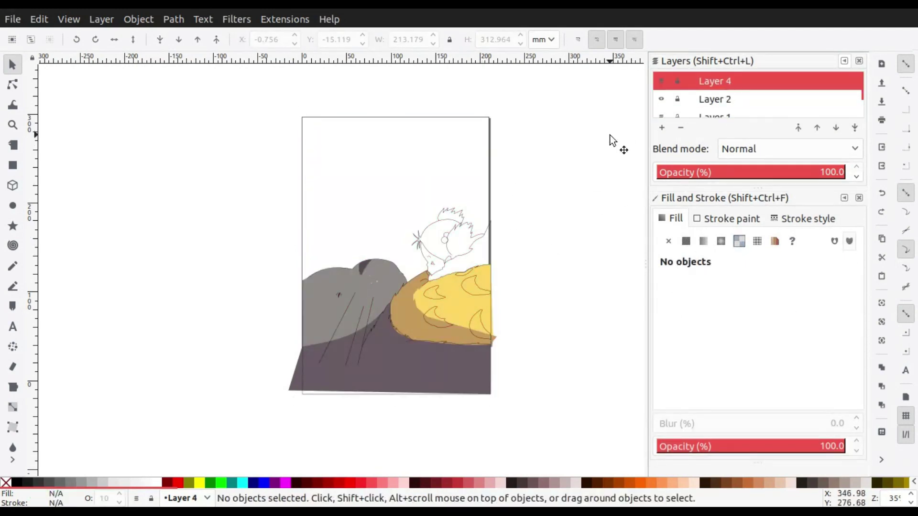
pyautogui.hotkey('ctrl', 'alt', 'v')
pyautogui.click(834, 129)
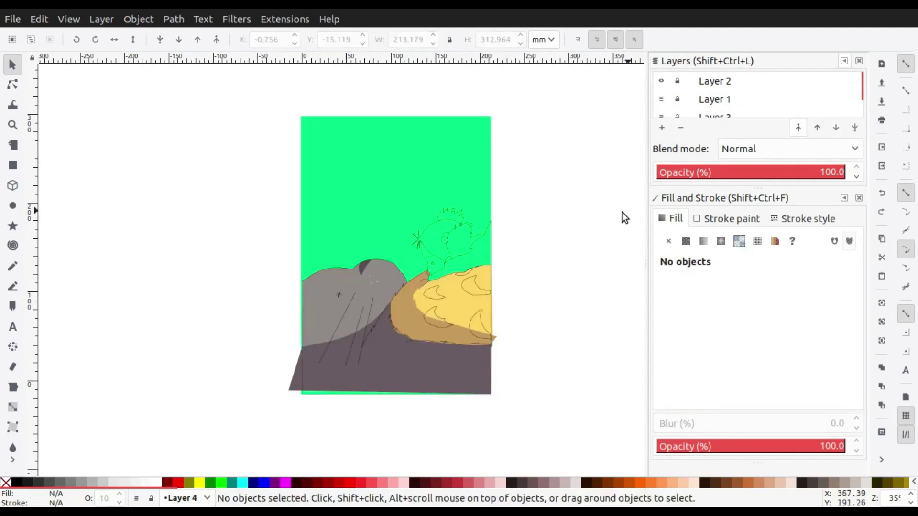
pyautogui.scroll(1, 400, 320)
pyautogui.scroll(1, 482, 262)
pyautogui.click(439, 184)
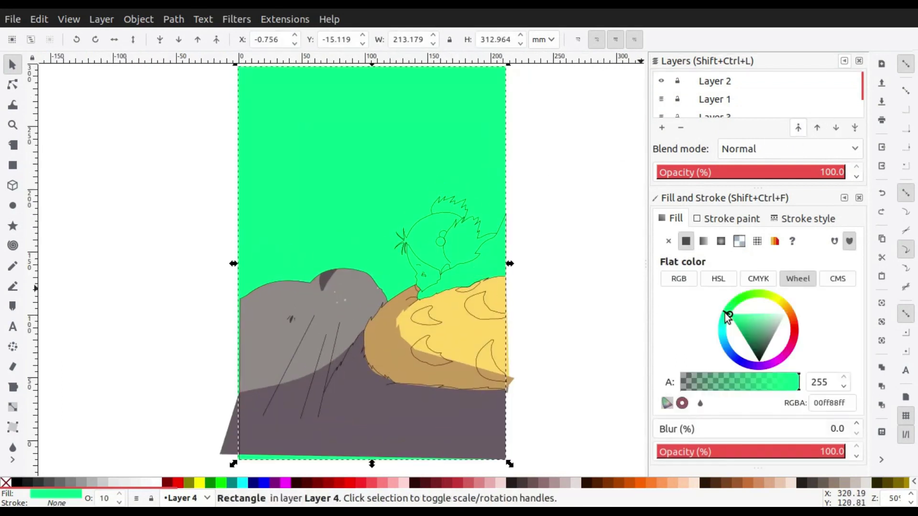
# Lighten the background to a pale green by raising red to 180 in RGB
pyautogui.moveTo(721, 320); pyautogui.dragTo(723, 324)
pyautogui.click(567, 380)
pyautogui.scroll(-1, 507, 325)
pyautogui.hscroll(-1, 449, 271)
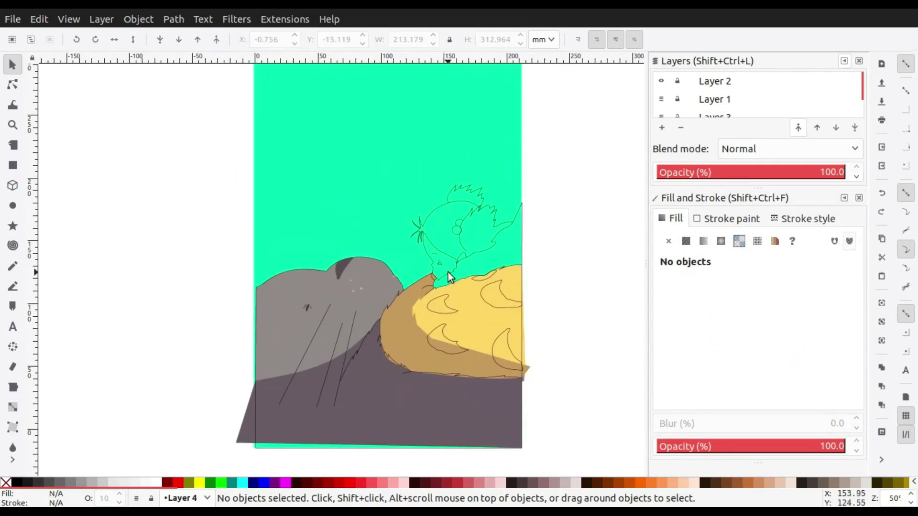
pyautogui.click(449, 272)
pyautogui.click(693, 278)
pyautogui.click(753, 300)
pyautogui.click(527, 285)
# Show and hide the reference still to compare it with the drawing
pyautogui.hscroll(1, 526, 285)
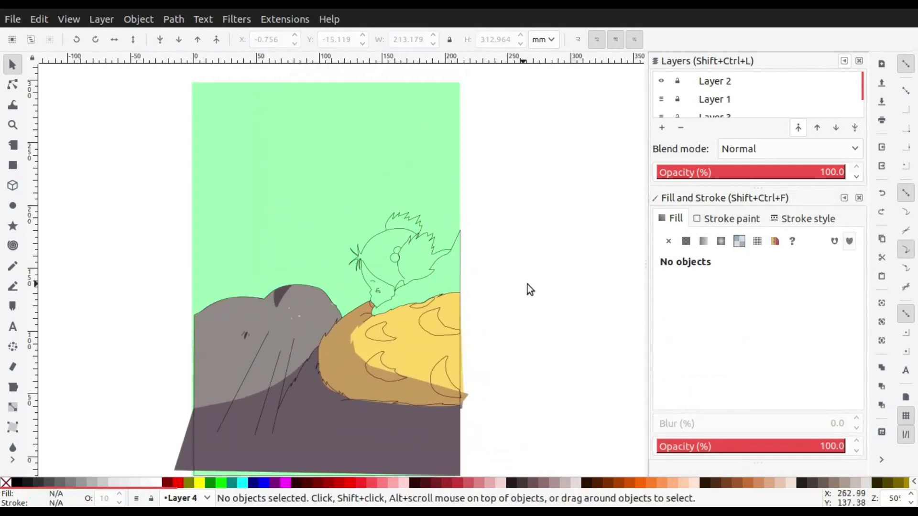
pyautogui.scroll(1, 384, 294)
pyautogui.scroll(2, 384, 295)
pyautogui.click(661, 81)
pyautogui.scroll(-4, 460, 251)
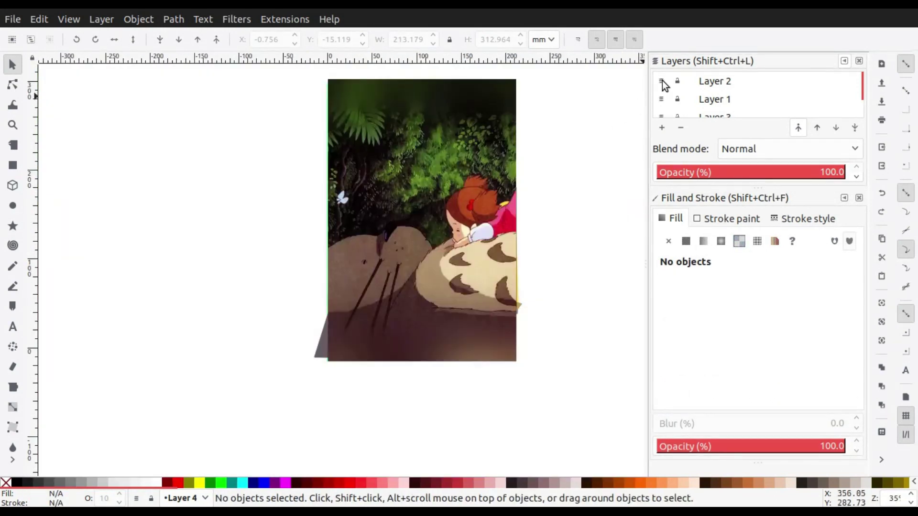
pyautogui.click(661, 81)
pyautogui.scroll(8, 445, 268)
# Delete the tan fur's notch node and pull the lower node into a smooth curve
pyautogui.press('n')
pyautogui.click(245, 305)
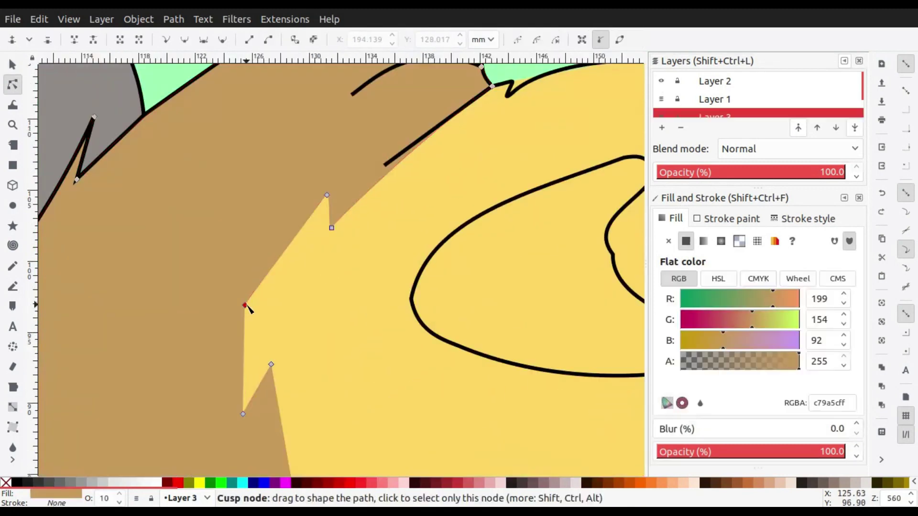
pyautogui.press('Delete')
pyautogui.moveTo(248, 417); pyautogui.dragTo(272, 395)
pyautogui.scroll(-2, 338, 231)
pyautogui.moveTo(373, 316); pyautogui.dragTo(472, 360)
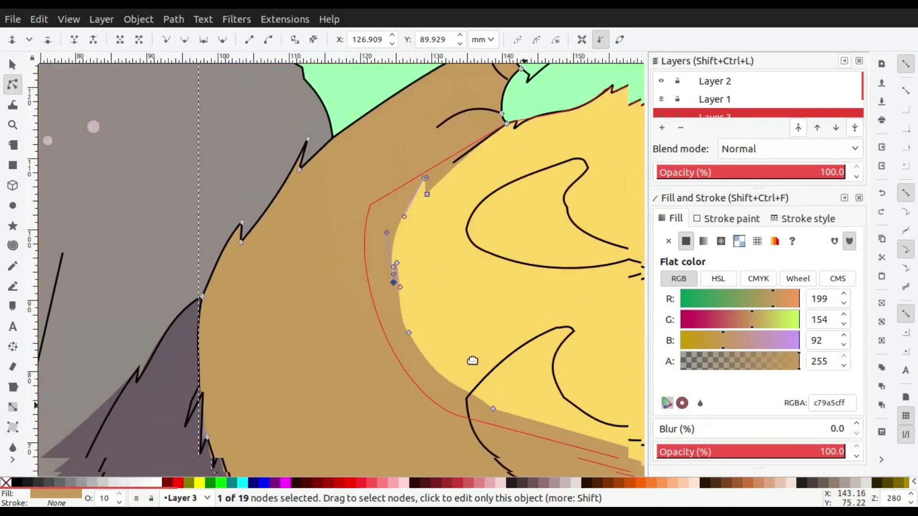
pyautogui.scroll(2, 473, 361)
pyautogui.scroll(-5, 425, 334)
pyautogui.scroll(5, 425, 334)
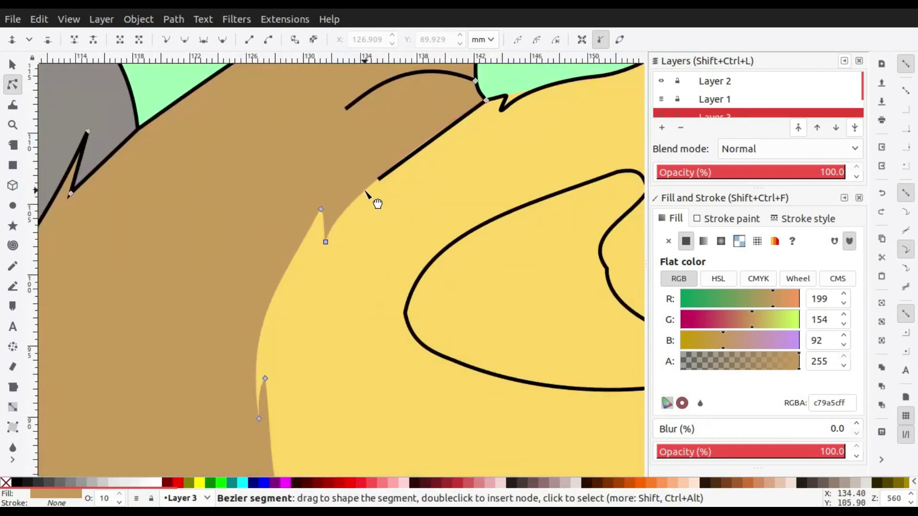
pyautogui.scroll(-5, 365, 191)
# Clear the selection, then select the tan fur shape as a whole object
pyautogui.press('Escape')
pyautogui.scroll(-2, 396, 171)
pyautogui.scroll(2, 396, 171)
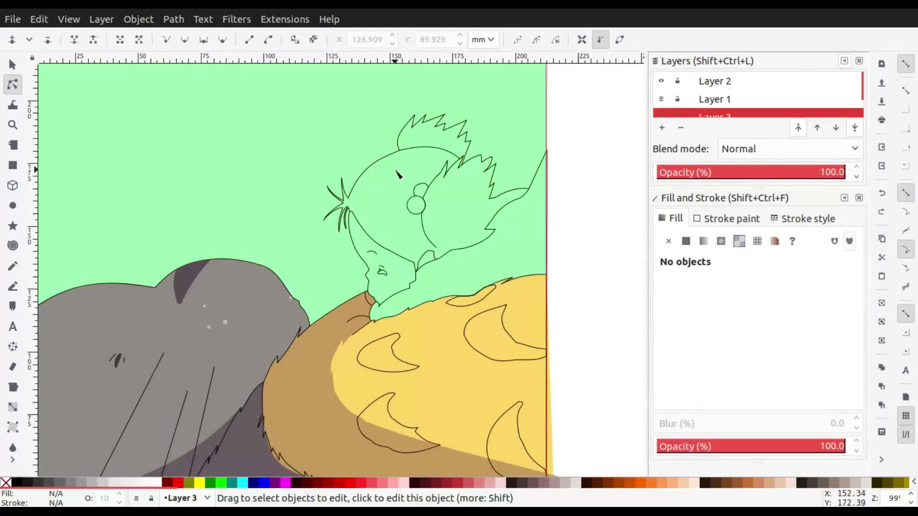
pyautogui.scroll(2, 396, 173)
pyautogui.scroll(-2, 396, 174)
pyautogui.scroll(2, 418, 210)
pyautogui.click(418, 210)
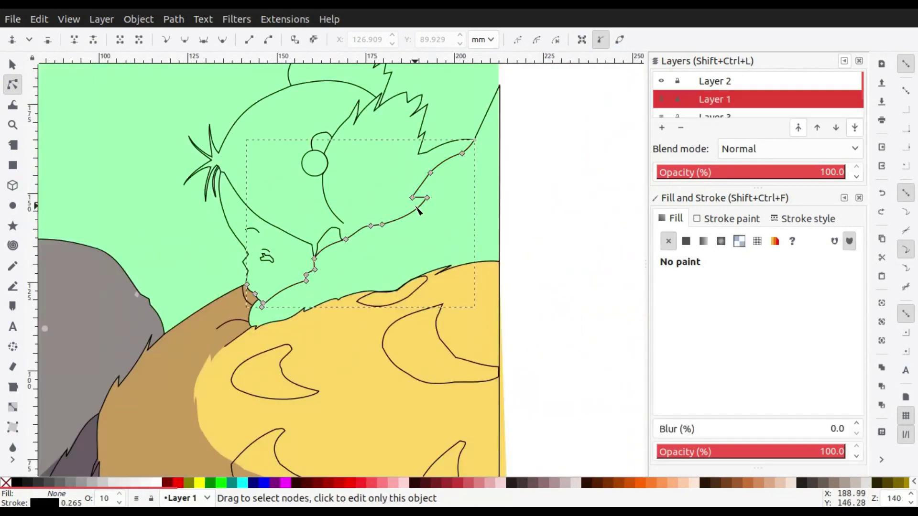
pyautogui.click(454, 373)
pyautogui.click(12, 64)
pyautogui.click(148, 392)
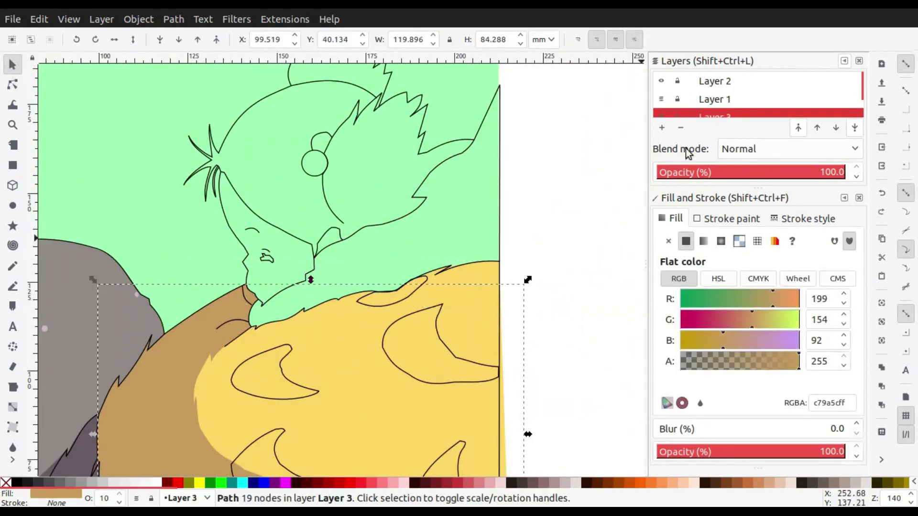
# Trace the face outline with the Pen tool from its lower edge up to the hair and cheek
pyautogui.press('b')
pyautogui.scroll(4, 263, 317)
pyautogui.click(236, 358)
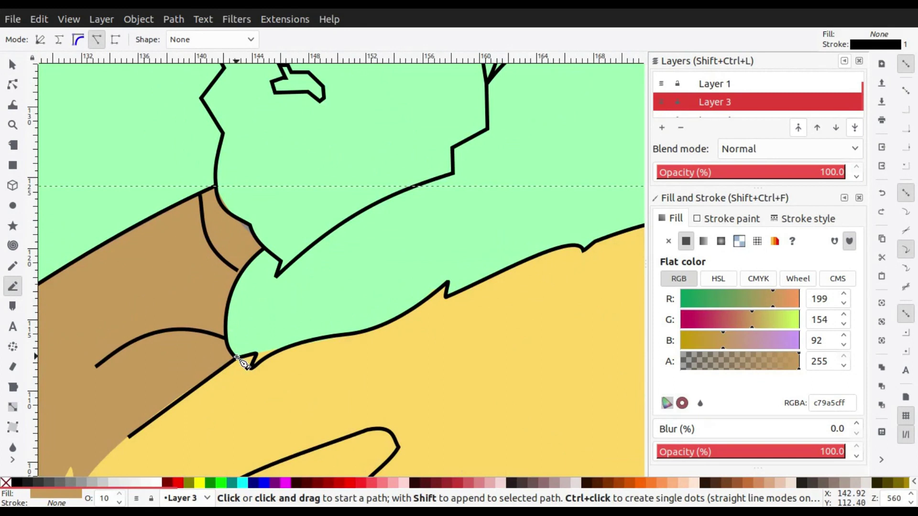
pyautogui.scroll(-1, 267, 251)
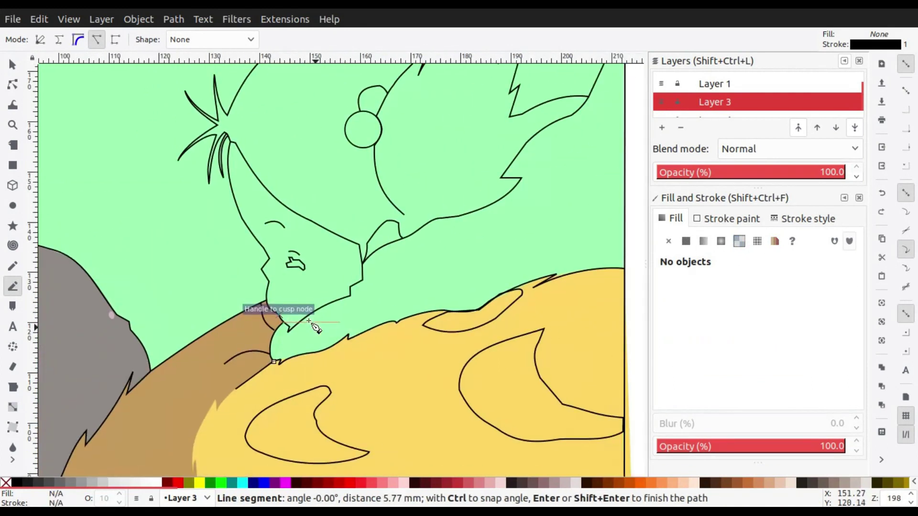
pyautogui.click(251, 249)
pyautogui.click(235, 225)
pyautogui.click(252, 204)
pyautogui.click(236, 181)
pyautogui.click(249, 287)
pyautogui.click(236, 137)
pyautogui.click(390, 293)
pyautogui.click(486, 339)
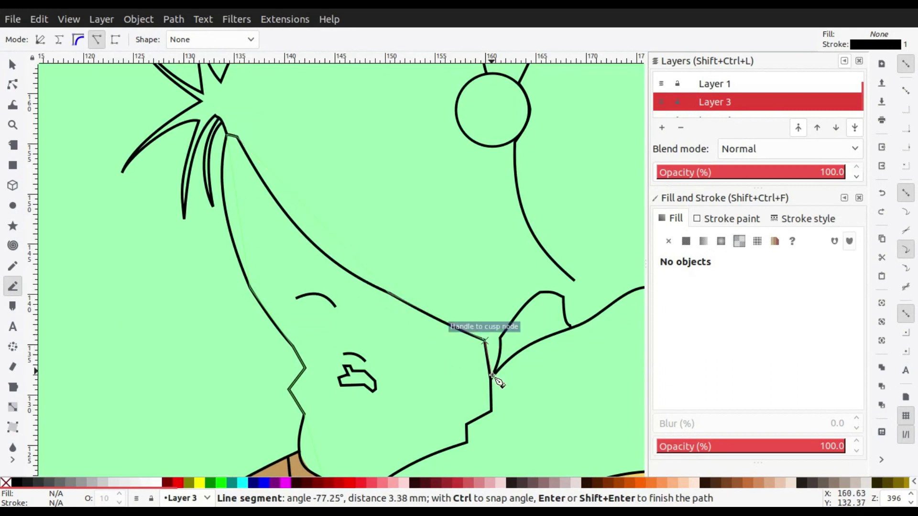
pyautogui.click(491, 379)
# Continue the face outline down the jaw and neck and close the shape
pyautogui.click(429, 213)
pyautogui.click(450, 218)
pyautogui.click(457, 249)
pyautogui.click(378, 300)
pyautogui.click(379, 331)
pyautogui.click(353, 345)
pyautogui.click(353, 366)
pyautogui.click(232, 436)
pyautogui.click(220, 419)
pyautogui.press('Return')
# Give the face shape a flat yellow fill, brightened to ffe162
pyautogui.press('-')
pyautogui.press('-')
pyautogui.press('-')
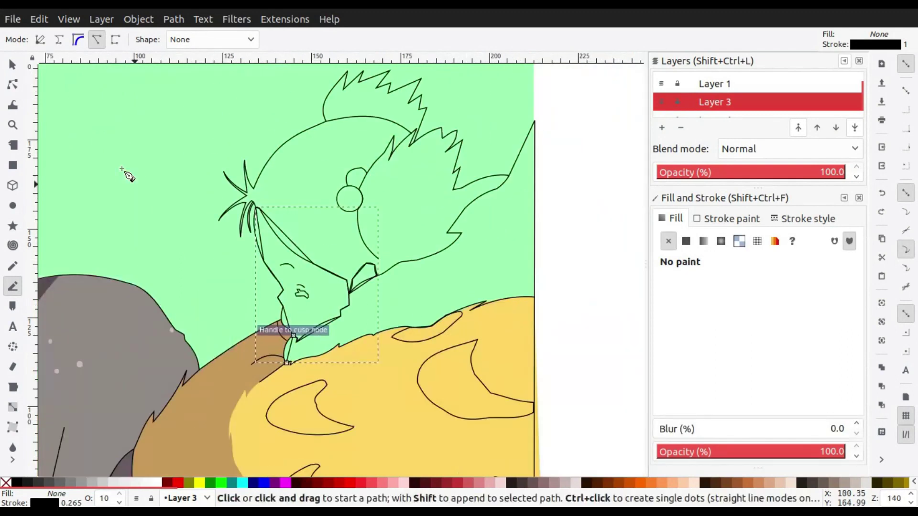
pyautogui.click(13, 64)
pyautogui.click(686, 241)
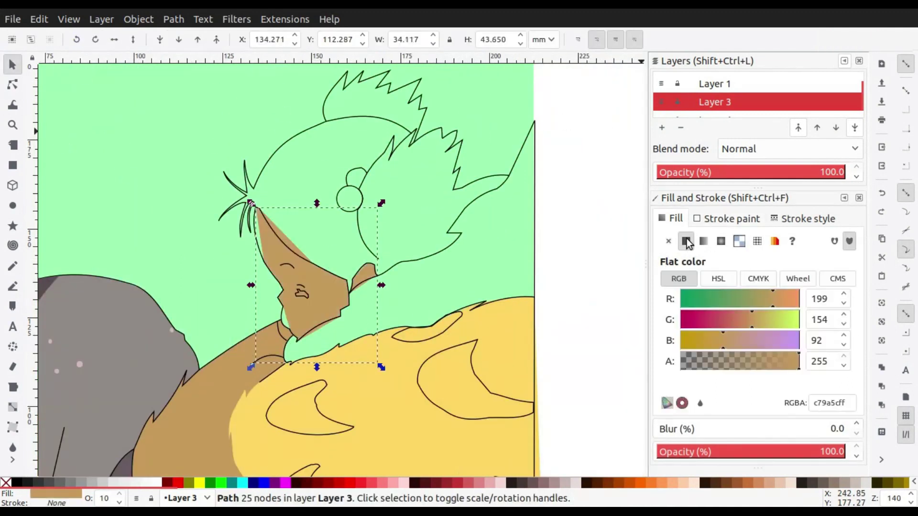
pyautogui.scroll(-5, 366, 286)
pyautogui.press('d')
pyautogui.click(366, 286)
pyautogui.click(769, 319)
pyautogui.moveTo(744, 343); pyautogui.dragTo(726, 343)
pyautogui.click(786, 319)
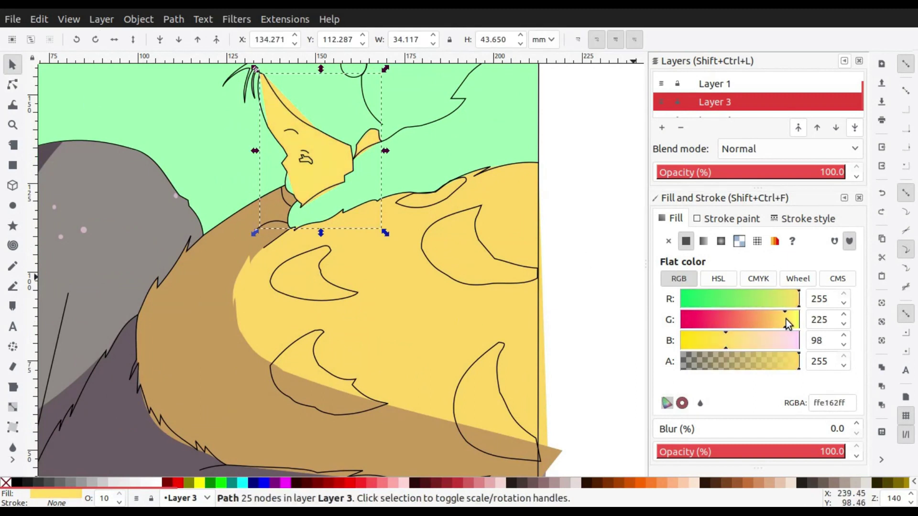
# Raise the face fill's HSL lightness to about 193 for a paler yellow
pyautogui.click(718, 279)
pyautogui.click(770, 338)
pyautogui.click(679, 279)
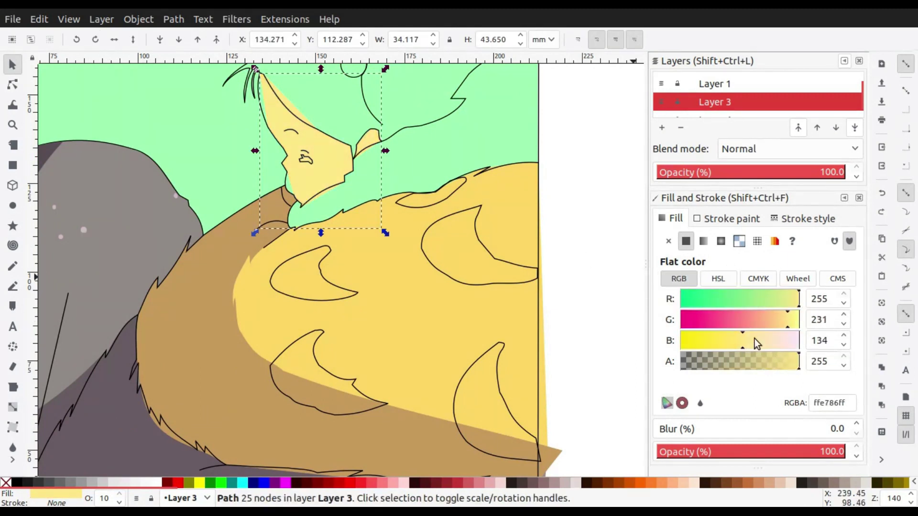
pyautogui.click(718, 278)
pyautogui.click(771, 336)
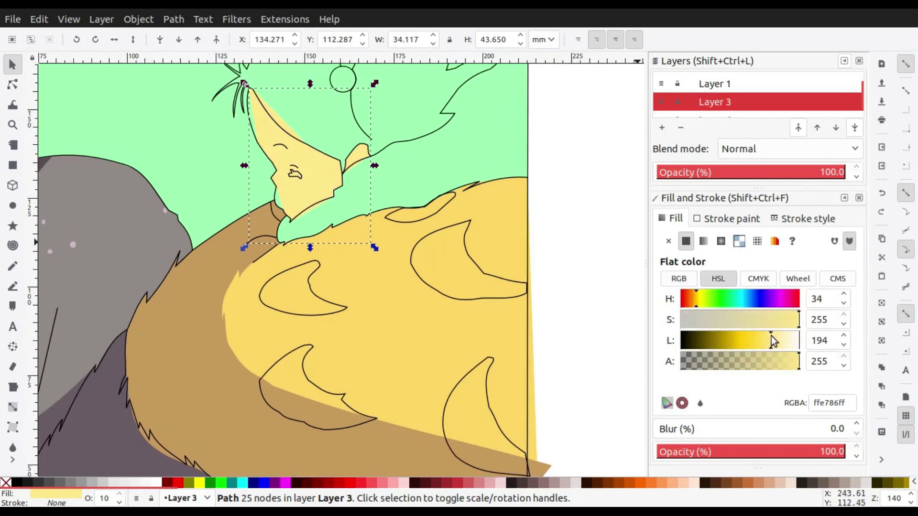
pyautogui.click(776, 341)
# Tune the face fill in CMYK to pale cream ffefae and compare with the reference
pyautogui.click(759, 279)
pyautogui.moveTo(687, 318); pyautogui.dragTo(690, 320)
pyautogui.click(717, 341)
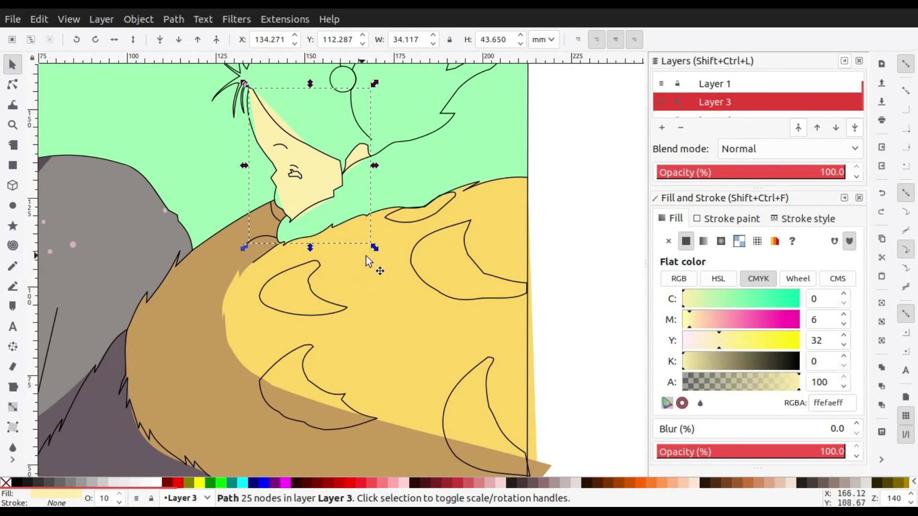
pyautogui.keyDown('ctrl'); pyautogui.scroll(1, 366, 257); pyautogui.keyUp('ctrl')
pyautogui.scroll(1, 689, 101)
pyautogui.click(662, 82)
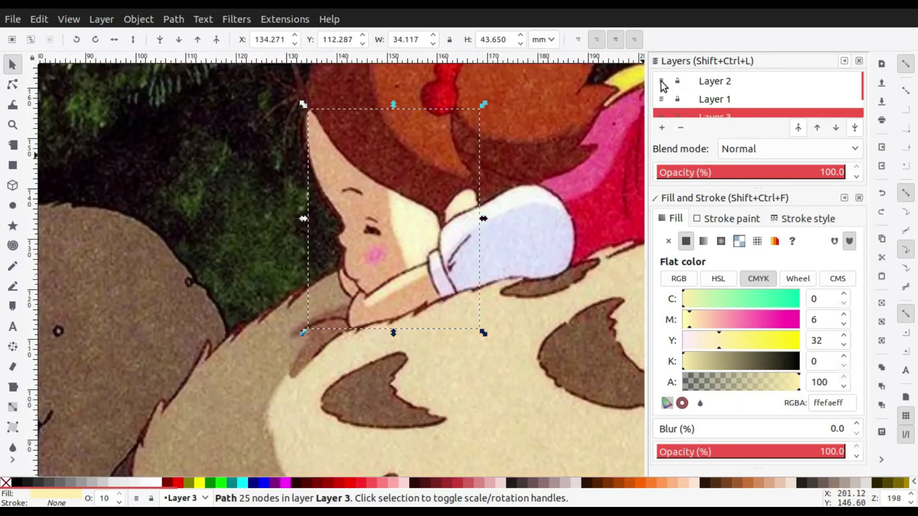
# Zoom in on the neck area and select the brown shape's nodes near the neck
pyautogui.click(12, 84)
pyautogui.keyDown('ctrl'); pyautogui.scroll(3, 307, 143); pyautogui.keyUp('ctrl')
pyautogui.keyDown('ctrl'); pyautogui.scroll(1, 335, 191); pyautogui.keyUp('ctrl')
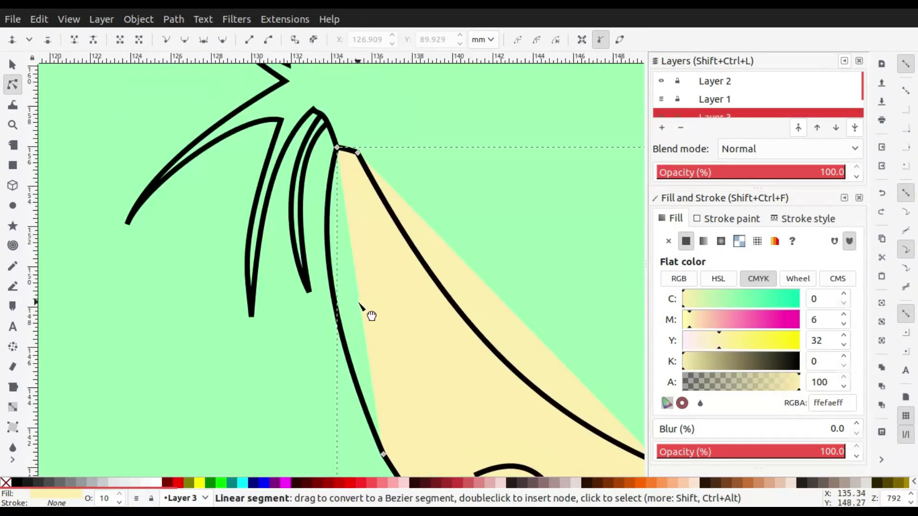
pyautogui.keyDown('ctrl'); pyautogui.scroll(-2, 488, 344); pyautogui.keyUp('ctrl')
pyautogui.keyDown('ctrl'); pyautogui.scroll(2, 404, 291); pyautogui.keyUp('ctrl')
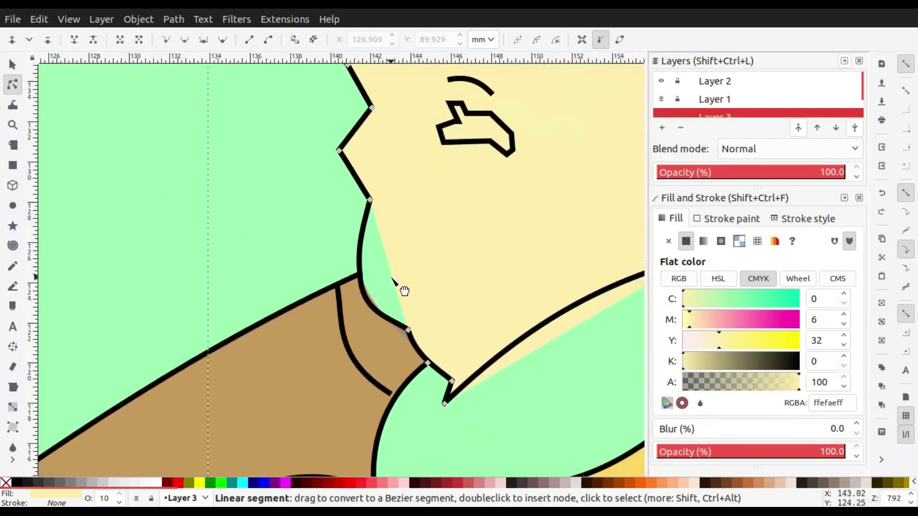
pyautogui.keyDown('ctrl'); pyautogui.scroll(3, 368, 291); pyautogui.keyUp('ctrl')
pyautogui.scroll(-3, 325, 239)
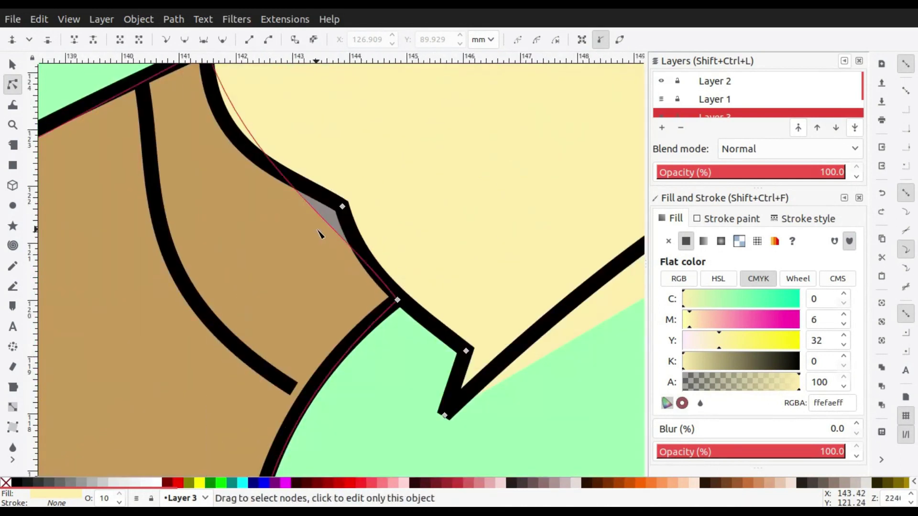
pyautogui.click(328, 224)
pyautogui.keyDown('ctrl'); pyautogui.scroll(-3, 334, 219); pyautogui.keyUp('ctrl')
# Check the face-edge, hand and background nodes, then pick the face shape for editing
pyautogui.click(418, 363)
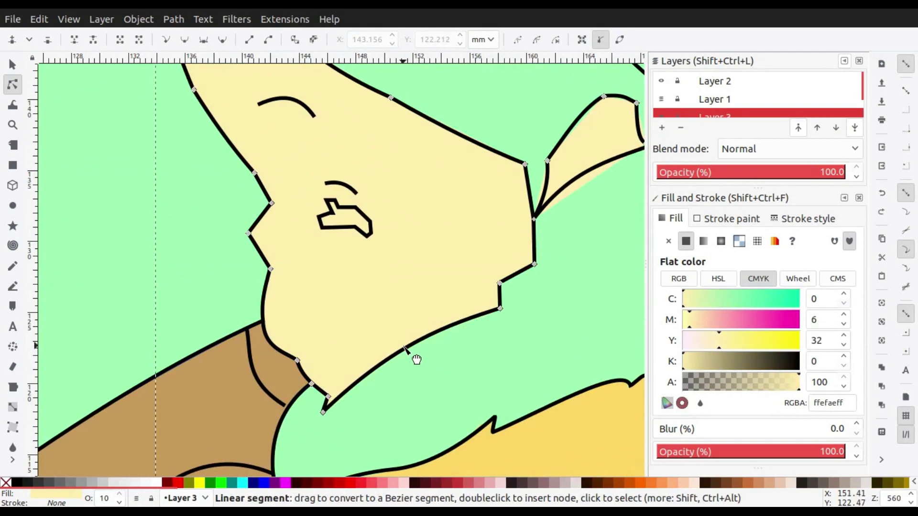
pyautogui.keyDown('ctrl'); pyautogui.scroll(2, 475, 320); pyautogui.keyUp('ctrl')
pyautogui.scroll(3, 387, 332)
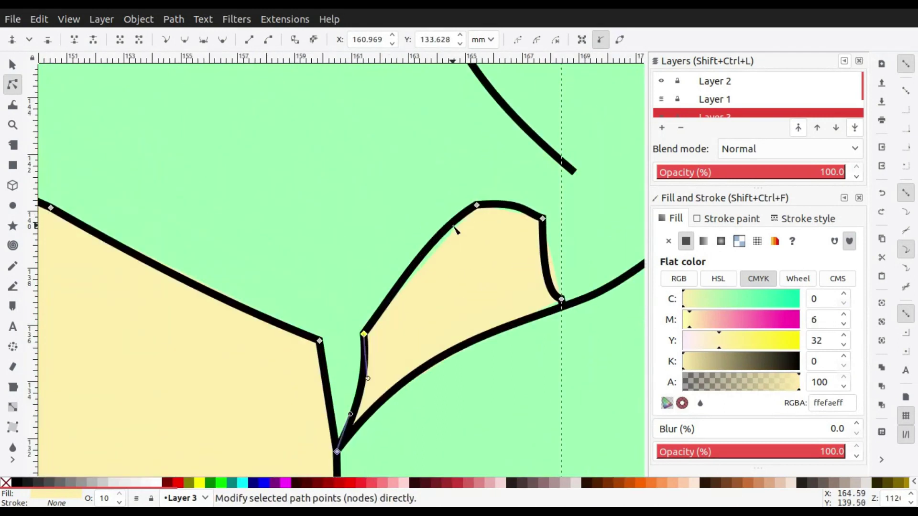
pyautogui.click(552, 276)
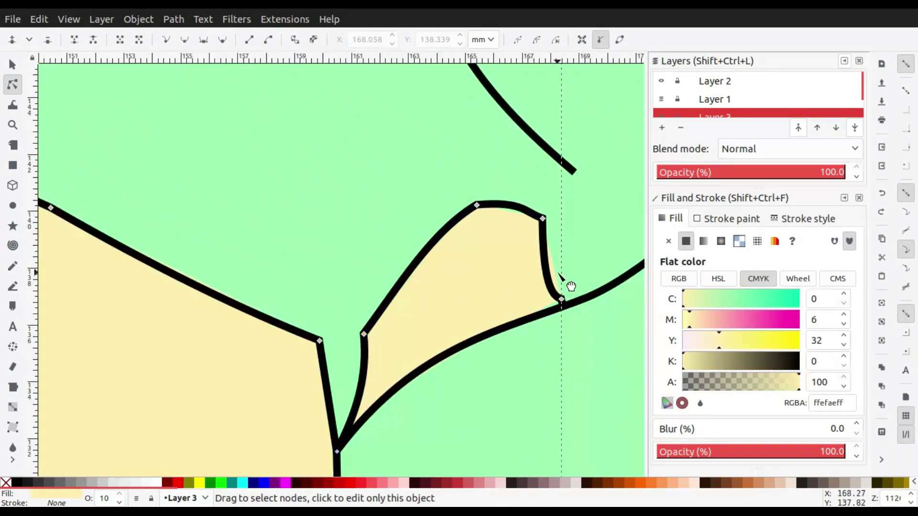
pyautogui.keyDown('ctrl'); pyautogui.scroll(-3, 560, 284); pyautogui.keyUp('ctrl')
pyautogui.keyDown('ctrl'); pyautogui.scroll(-2, 435, 305); pyautogui.keyUp('ctrl')
pyautogui.click(436, 305)
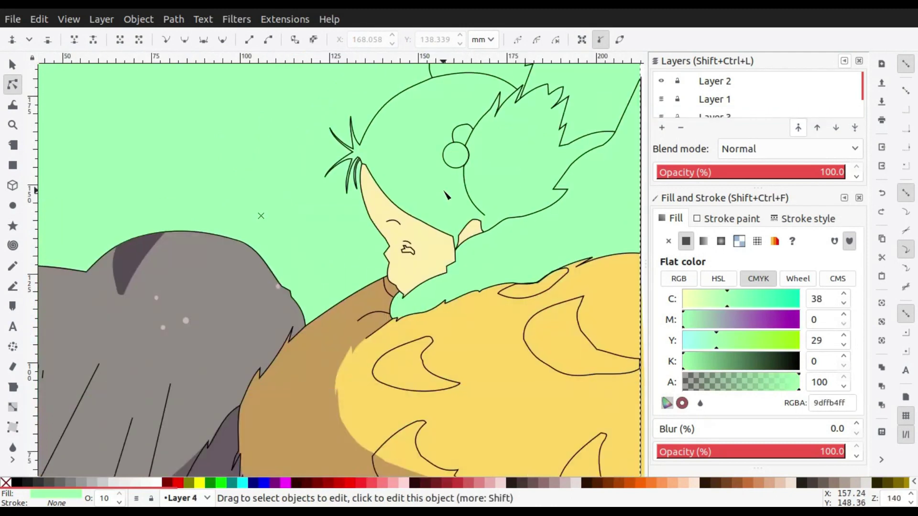
pyautogui.keyDown('ctrl'); pyautogui.scroll(3, 435, 305); pyautogui.keyUp('ctrl')
pyautogui.click(662, 99)
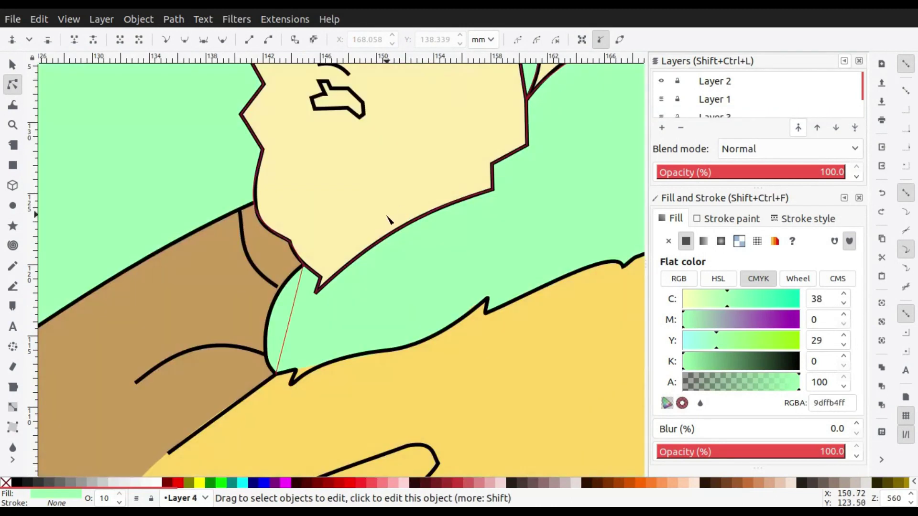
# Pull the face node down over the neck, lower the fur-edge curve, and delete the extra node
pyautogui.click(316, 293)
pyautogui.moveTo(490, 190)
pyautogui.mouseDown()
pyautogui.moveTo(517, 301)
pyautogui.moveTo(435, 344)
pyautogui.mouseUp()
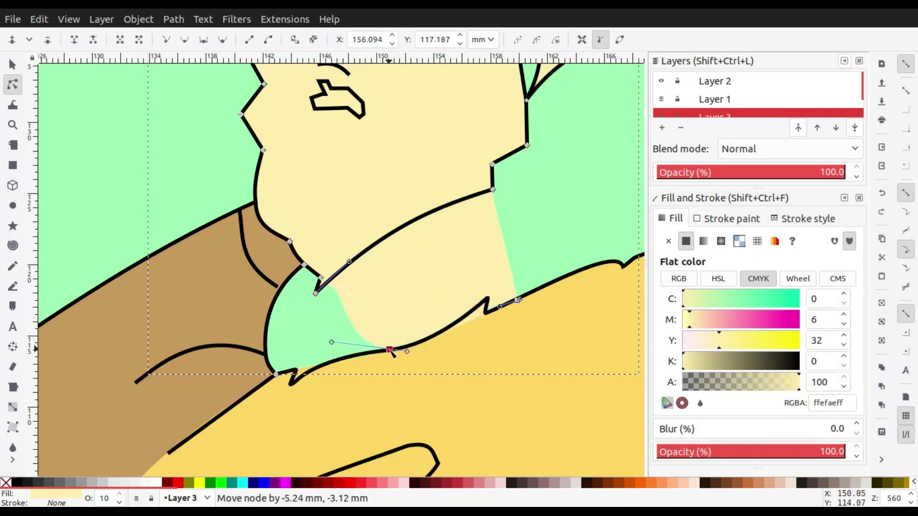
pyautogui.moveTo(286, 357)
pyautogui.mouseDown()
pyautogui.moveTo(307, 304)
pyautogui.moveTo(263, 342)
pyautogui.moveTo(295, 311)
pyautogui.mouseUp()
pyautogui.press('Delete')
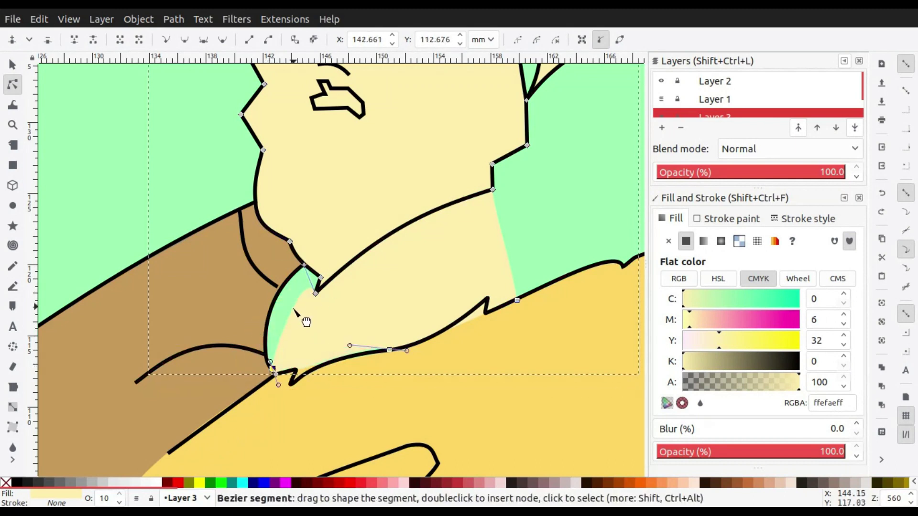
# Move the zigzag node onto the black outline and fit the curve right of it
pyautogui.scroll(3, 277, 378)
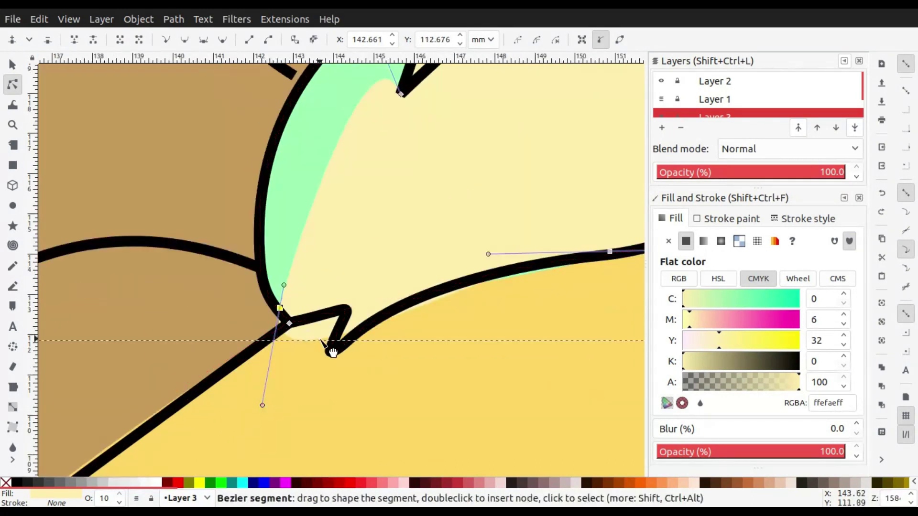
pyautogui.moveTo(330, 351); pyautogui.dragTo(342, 336)
pyautogui.moveTo(420, 328); pyautogui.dragTo(380, 322)
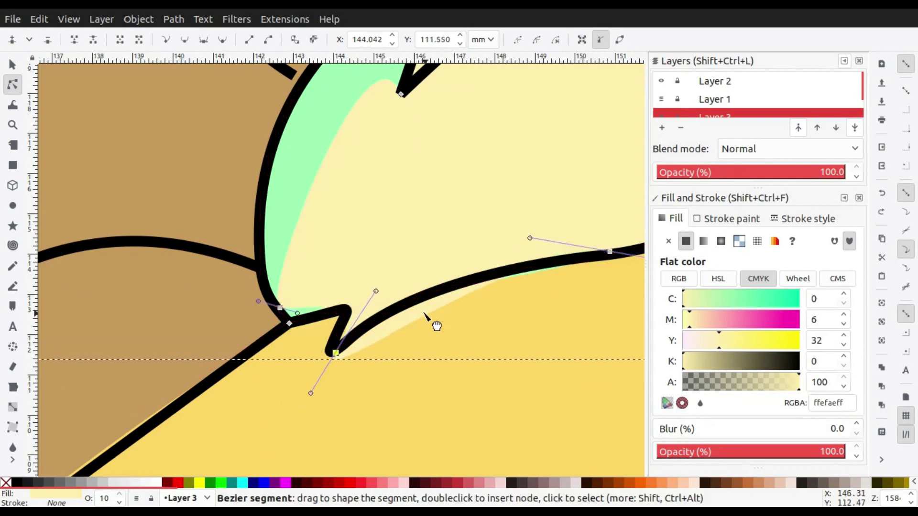
pyautogui.scroll(-2, 280, 362)
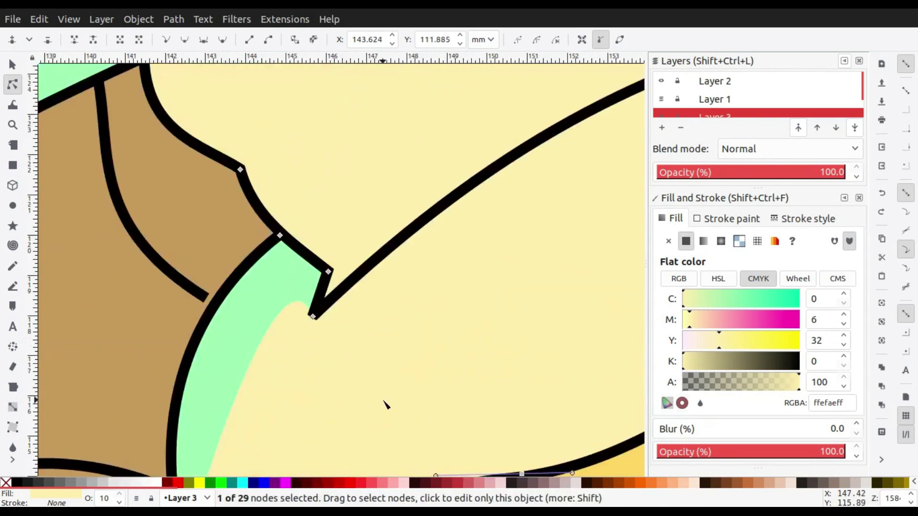
pyautogui.scroll(-1, 385, 402)
pyautogui.scroll(-2, 373, 236)
# Start a Bezier shape under the chin, then cancel the misplaced path
pyautogui.hotkey('ctrl', 'pageup')
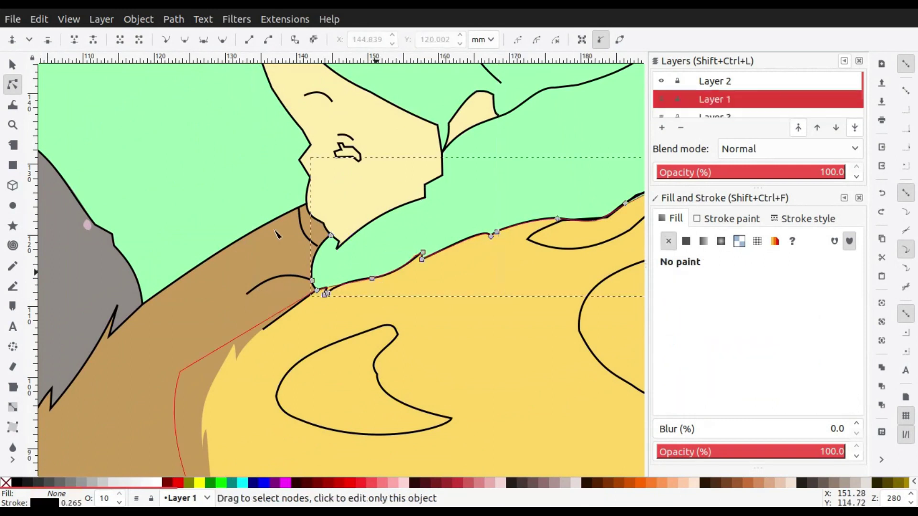
pyautogui.scroll(2, 439, 144)
pyautogui.press('b')
pyautogui.click(416, 122)
pyautogui.click(453, 223)
pyautogui.click(662, 81)
pyautogui.press('Escape')
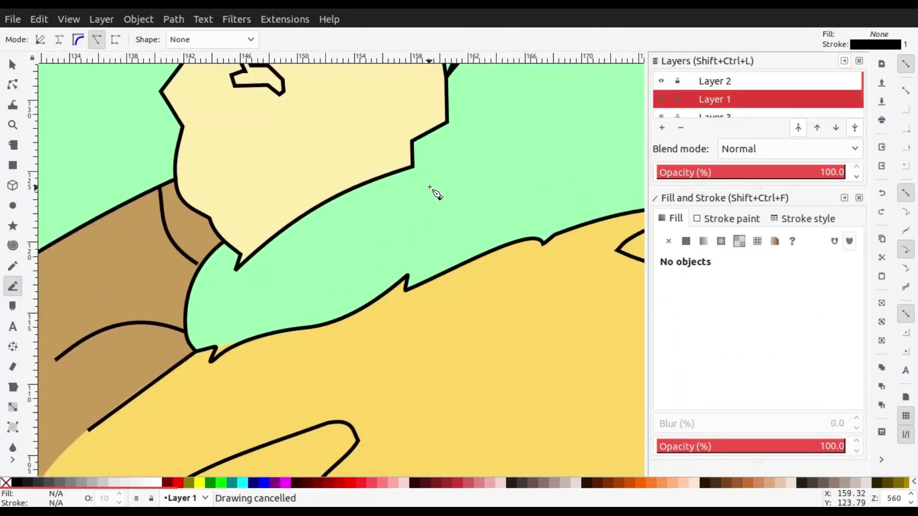
# On the colour layer, draw a closed shape from the chin corner over the neck to the hand
pyautogui.press('s')
pyautogui.click(79, 268)
pyautogui.press('b')
pyautogui.click(413, 167)
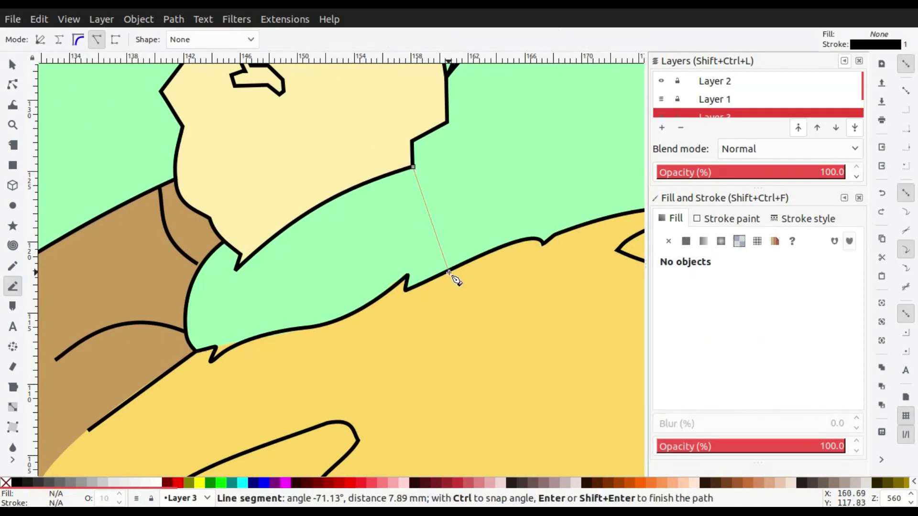
pyautogui.click(449, 273)
pyautogui.click(196, 365)
pyautogui.click(186, 331)
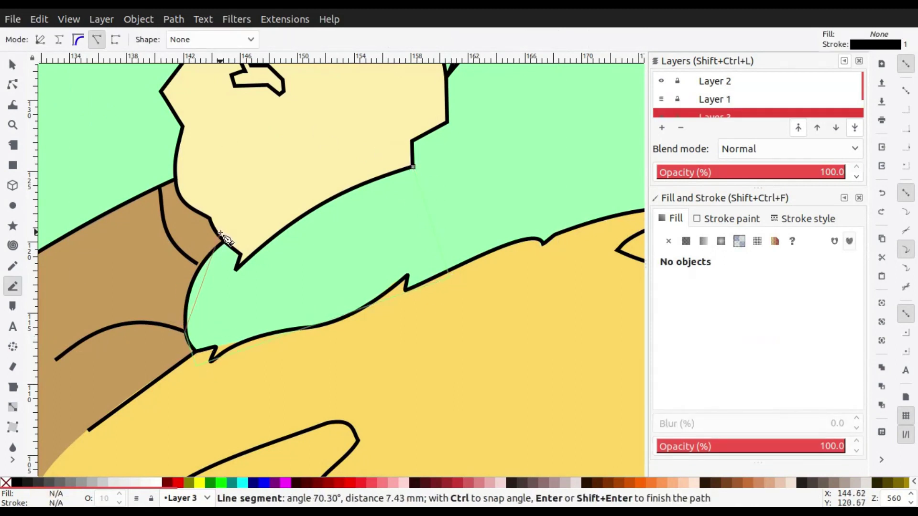
pyautogui.click(222, 240)
# Fill the new shape with pale cream ffefaeff and lower it beneath the fur shapes
pyautogui.click(414, 167)
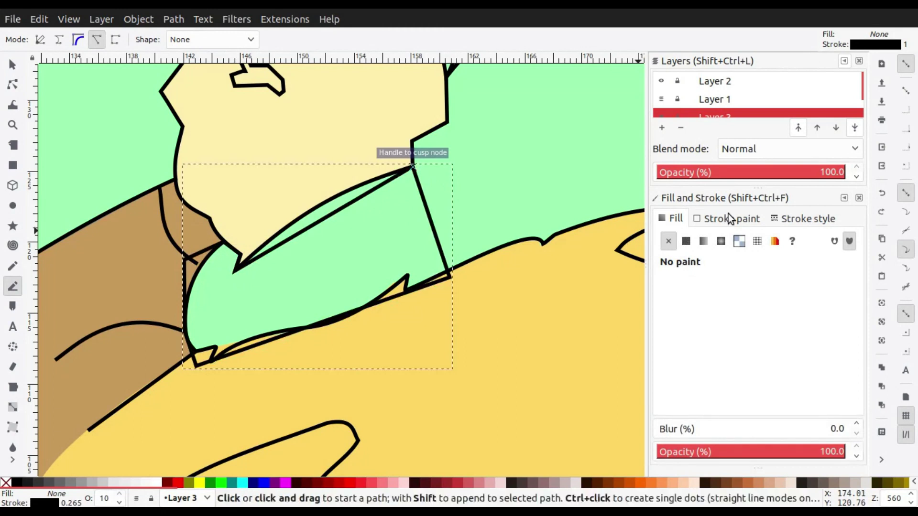
pyautogui.click(686, 241)
pyautogui.press('s')
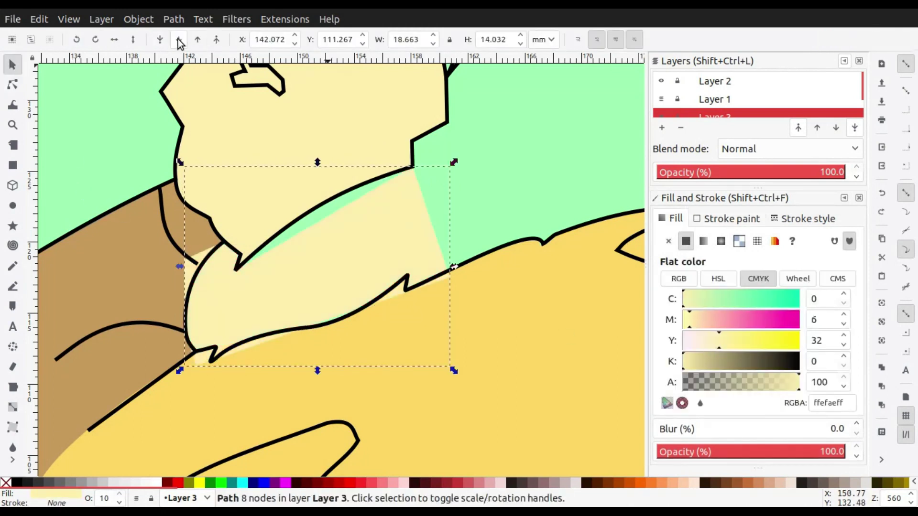
pyautogui.click(179, 40)
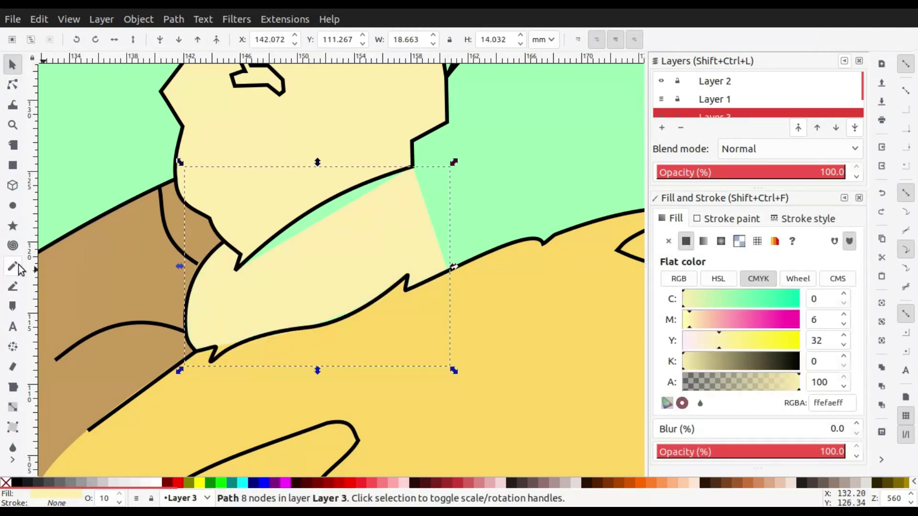